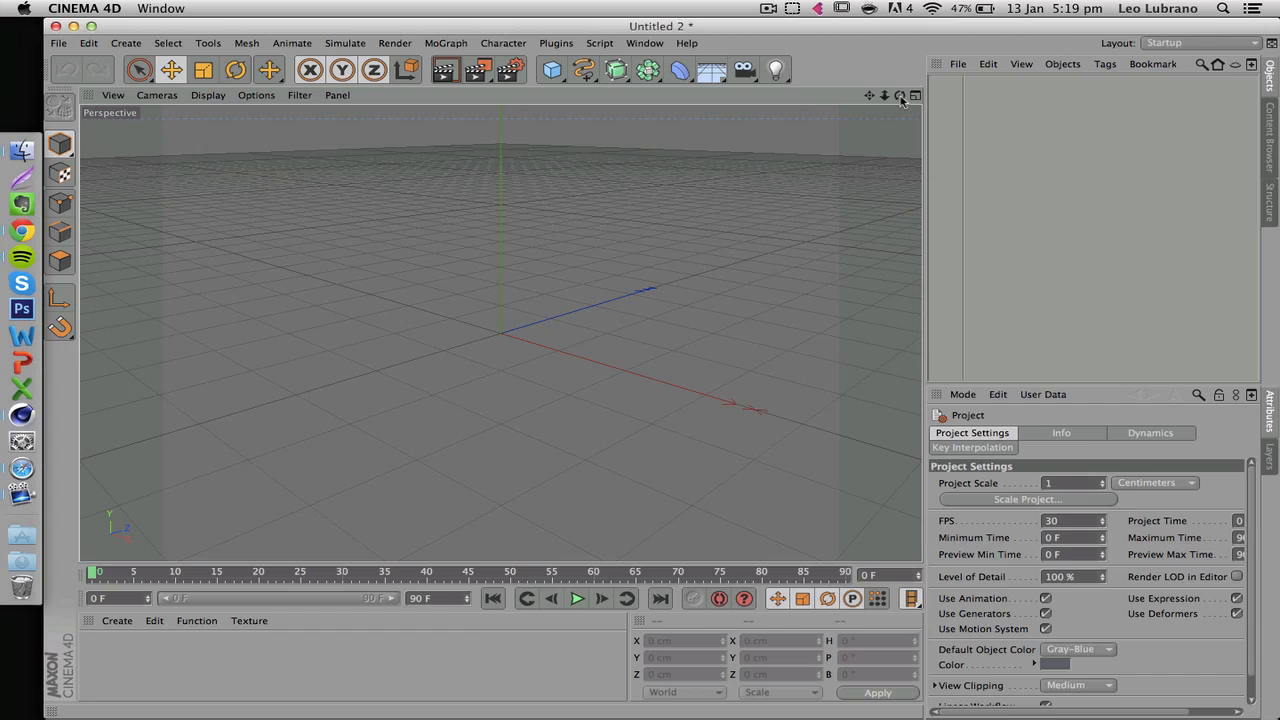
# Add a MoText object to the scene and set its text alignment to Middle
pyautogui.moveTo(901, 97); pyautogui.dragTo(845, 117)
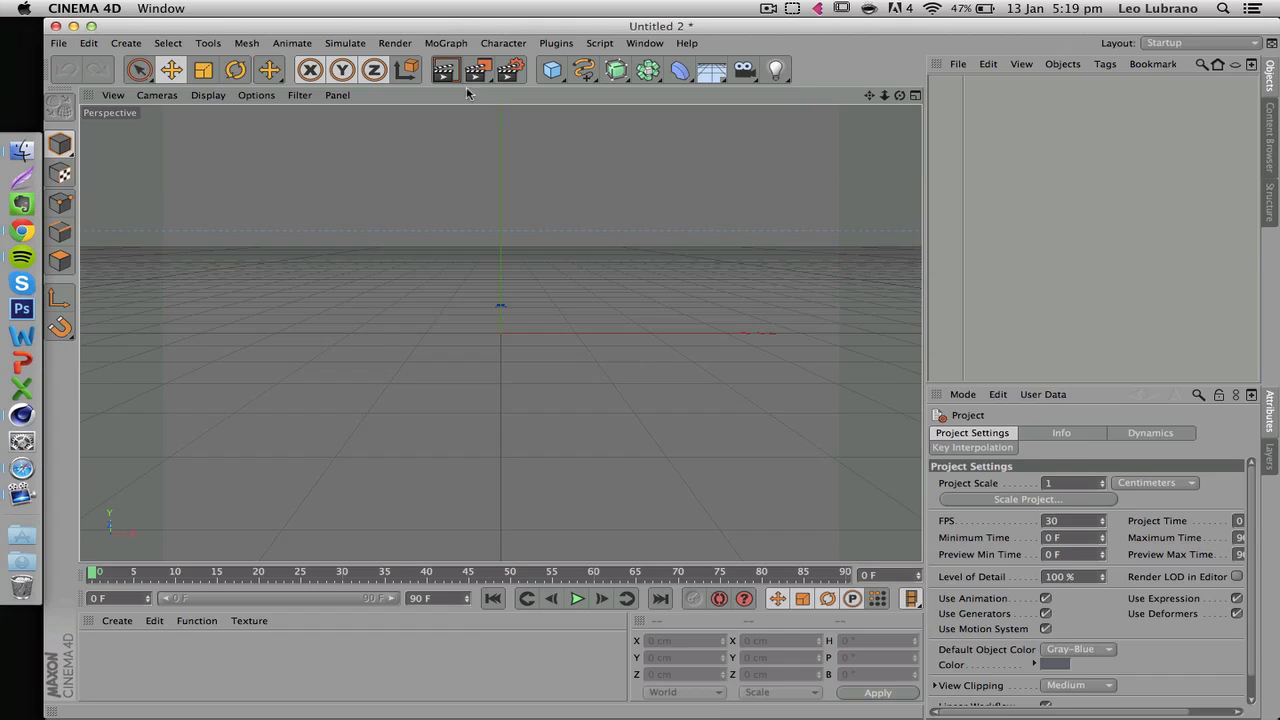
pyautogui.click(448, 44)
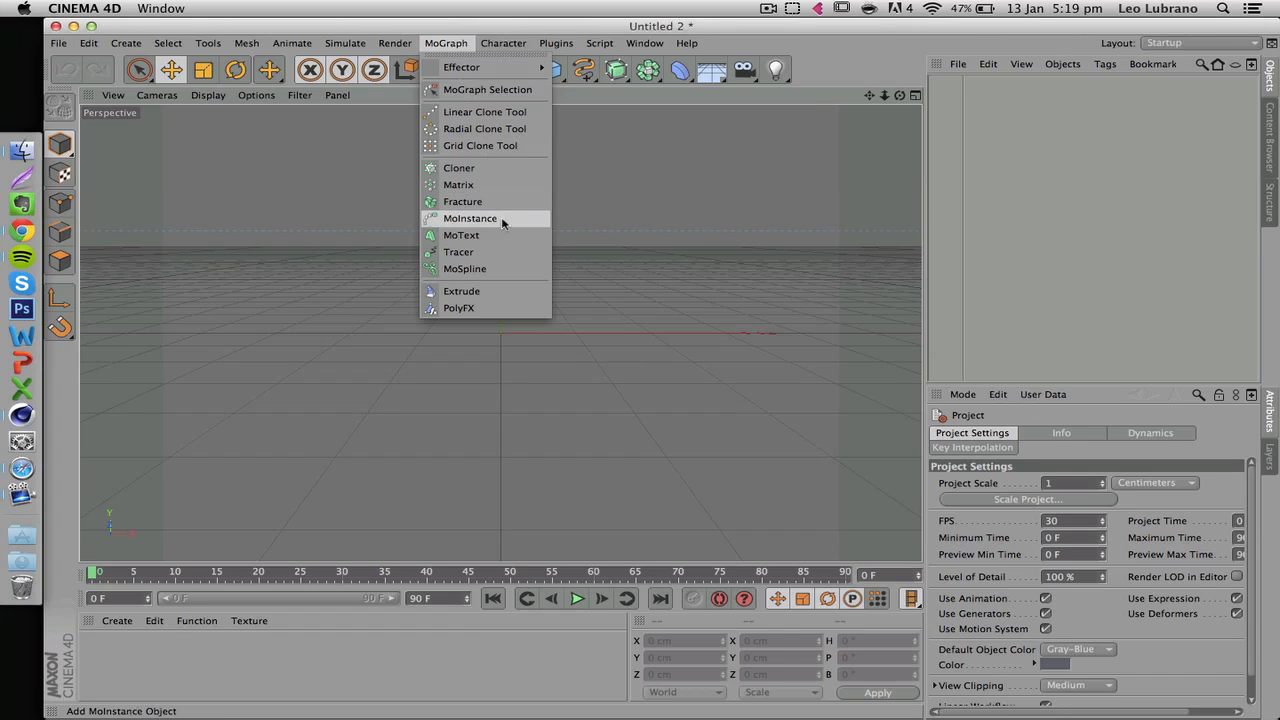
pyautogui.click(450, 46)
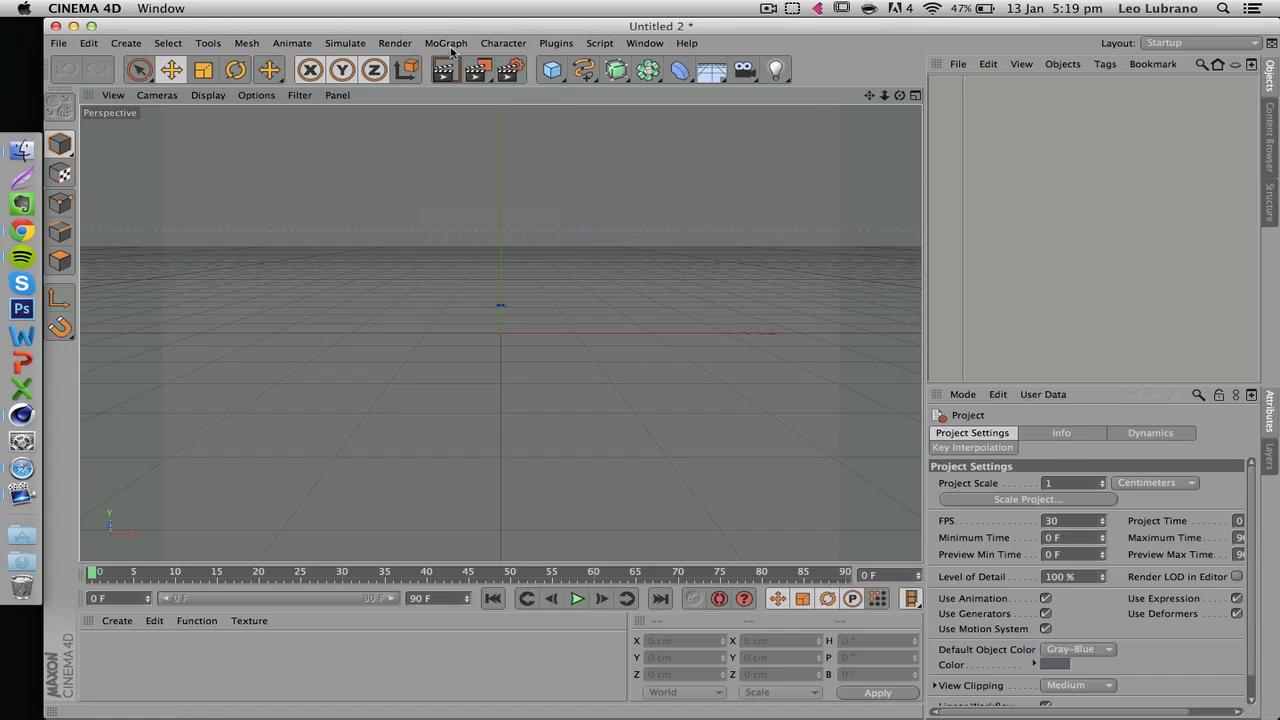
pyautogui.click(450, 45)
pyautogui.click(471, 237)
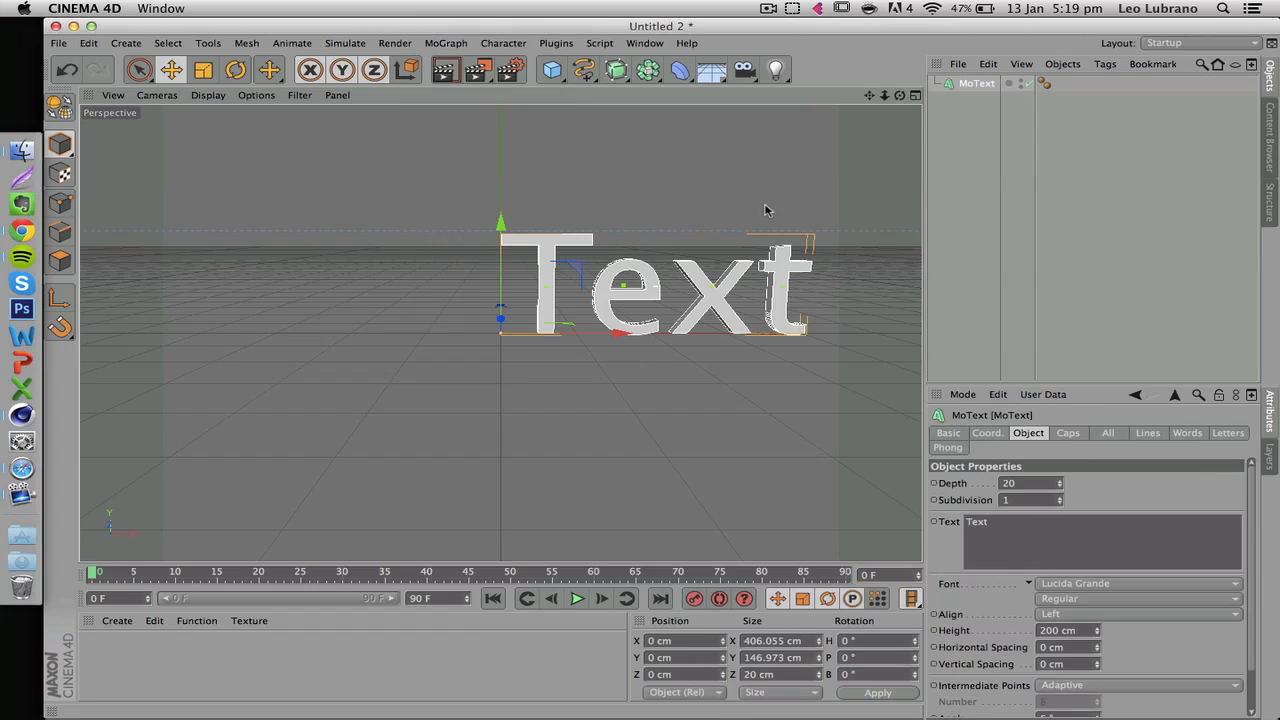
pyautogui.click(1075, 616)
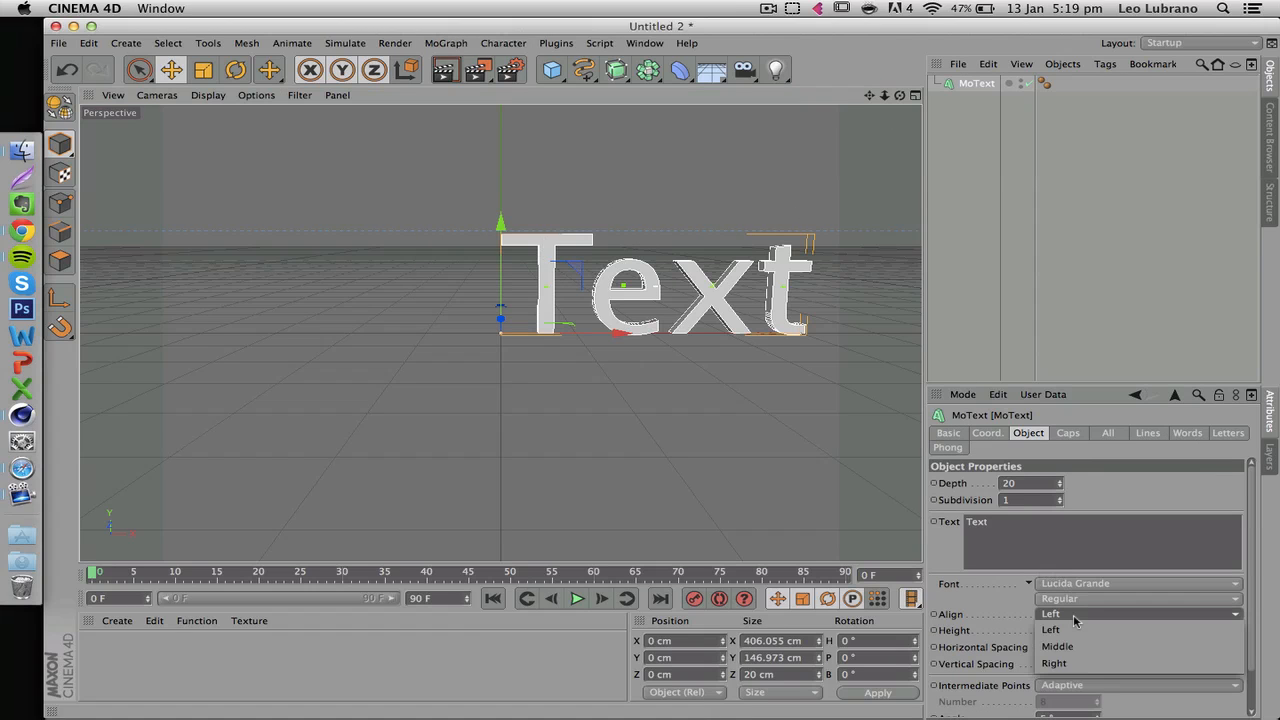
pyautogui.click(1060, 646)
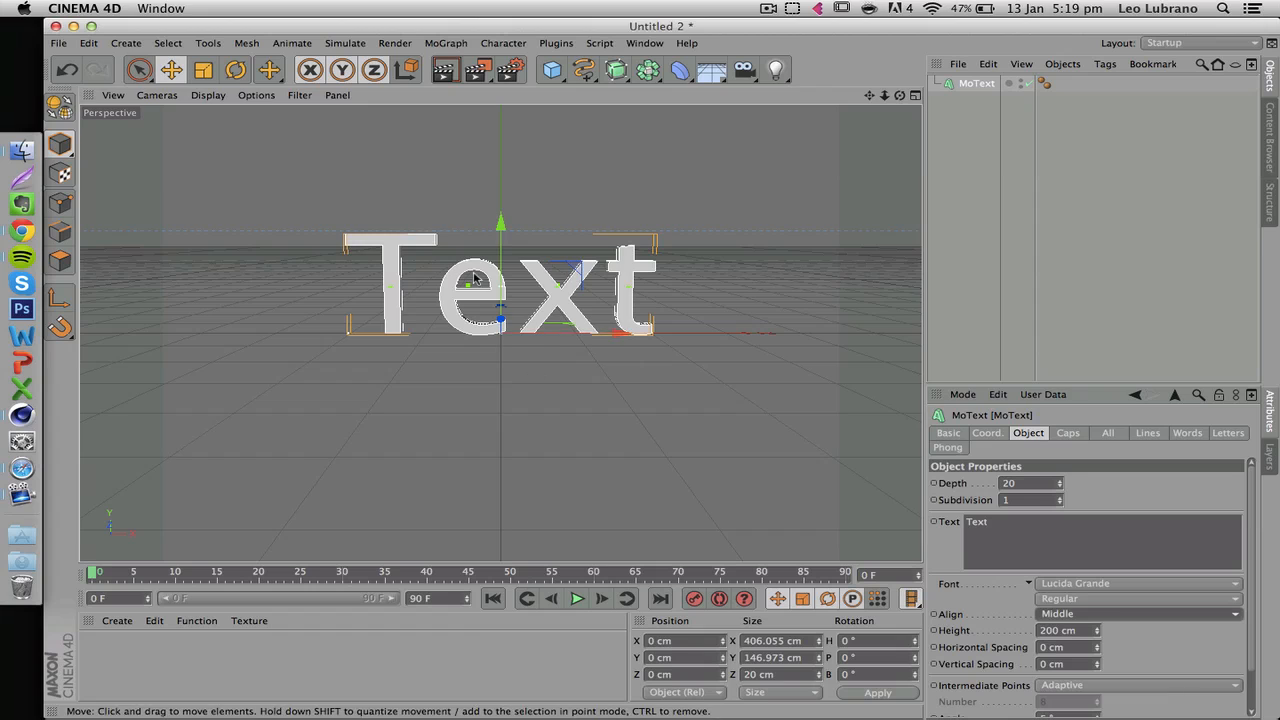
# Set the MoText extrusion depth to 50
pyautogui.scroll(2, 475, 278)
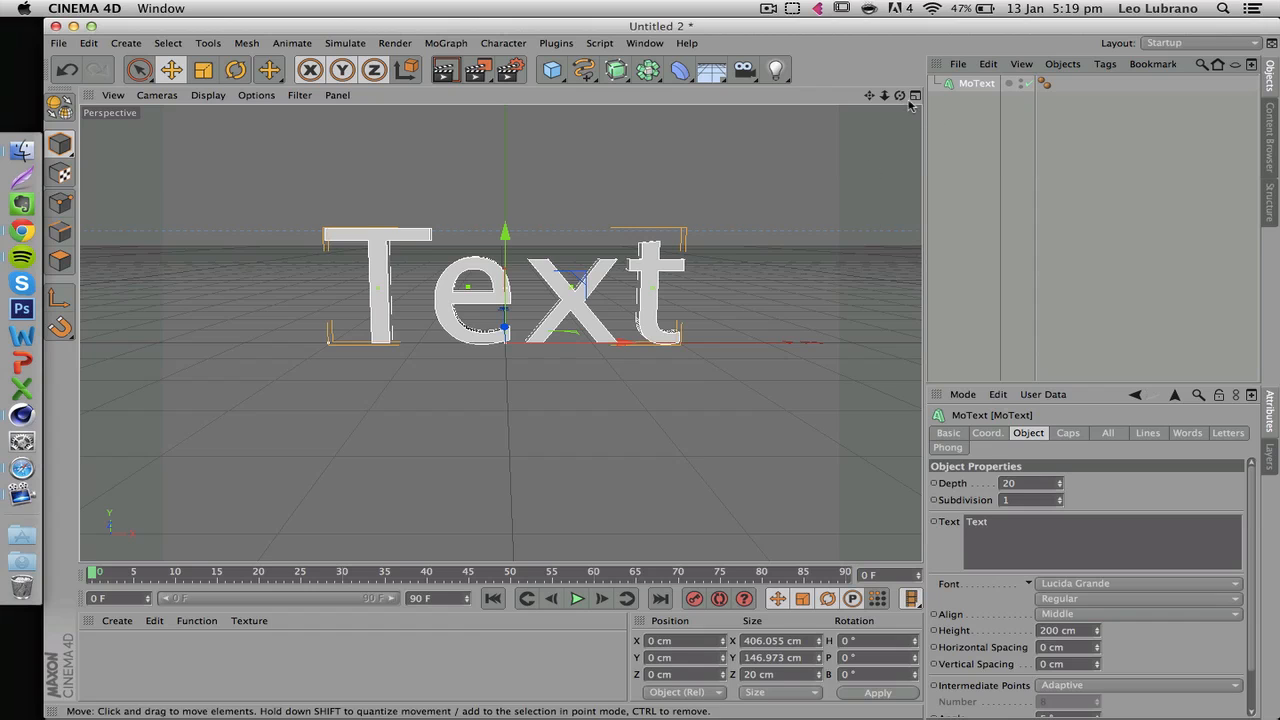
pyautogui.moveTo(900, 95); pyautogui.dragTo(780, 145)
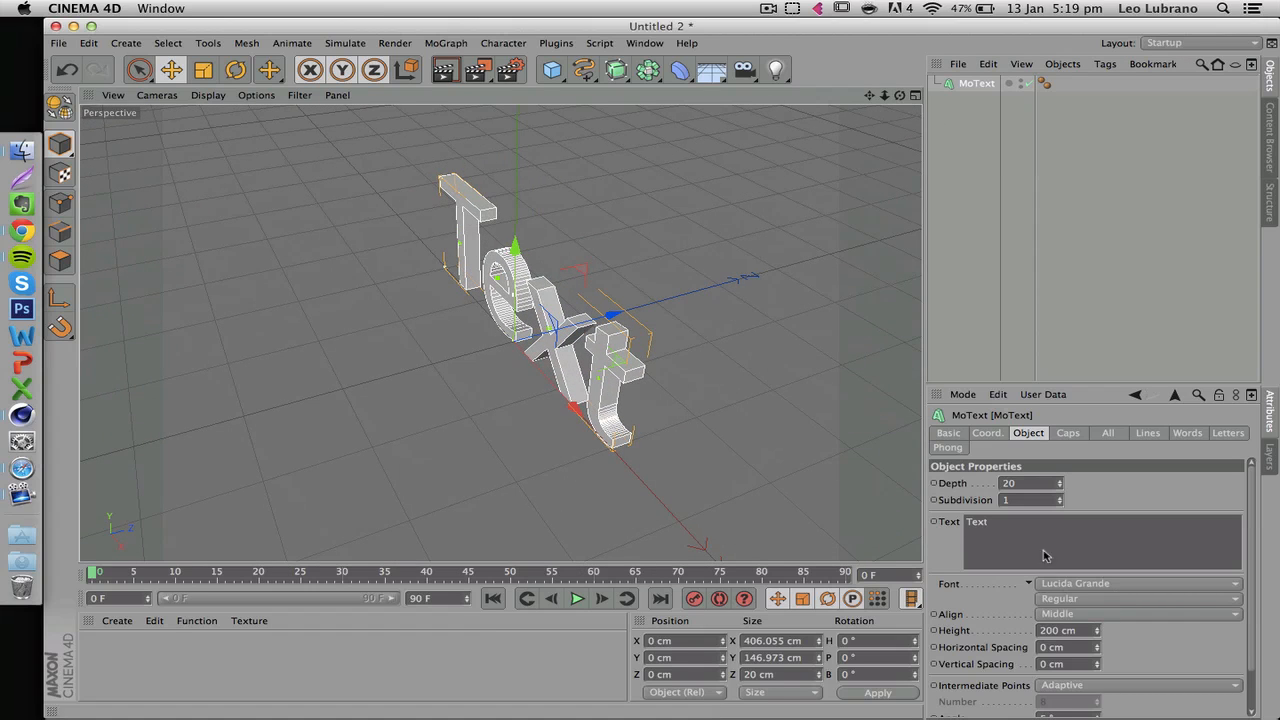
pyautogui.moveTo(1059, 484)
pyautogui.mouseDown()
pyautogui.moveTo(1065, 452)
pyautogui.moveTo(1062, 487)
pyautogui.mouseUp()
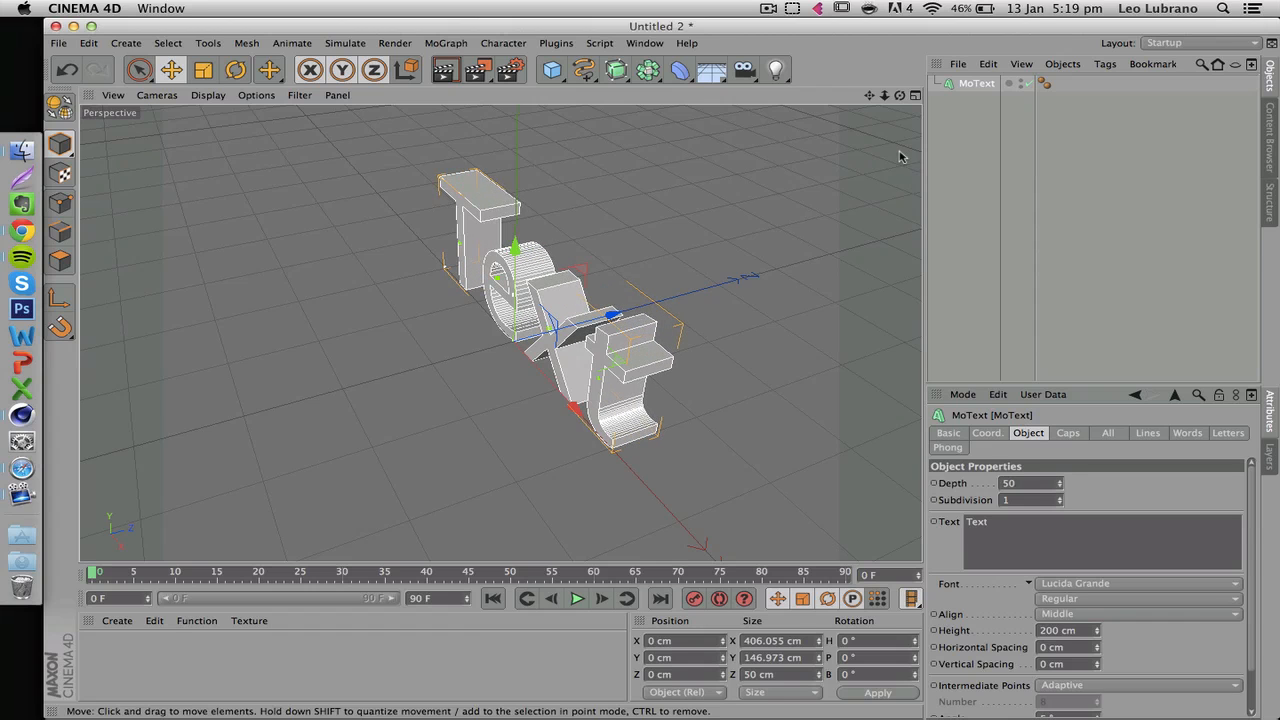
pyautogui.moveTo(902, 95); pyautogui.dragTo(870, 132)
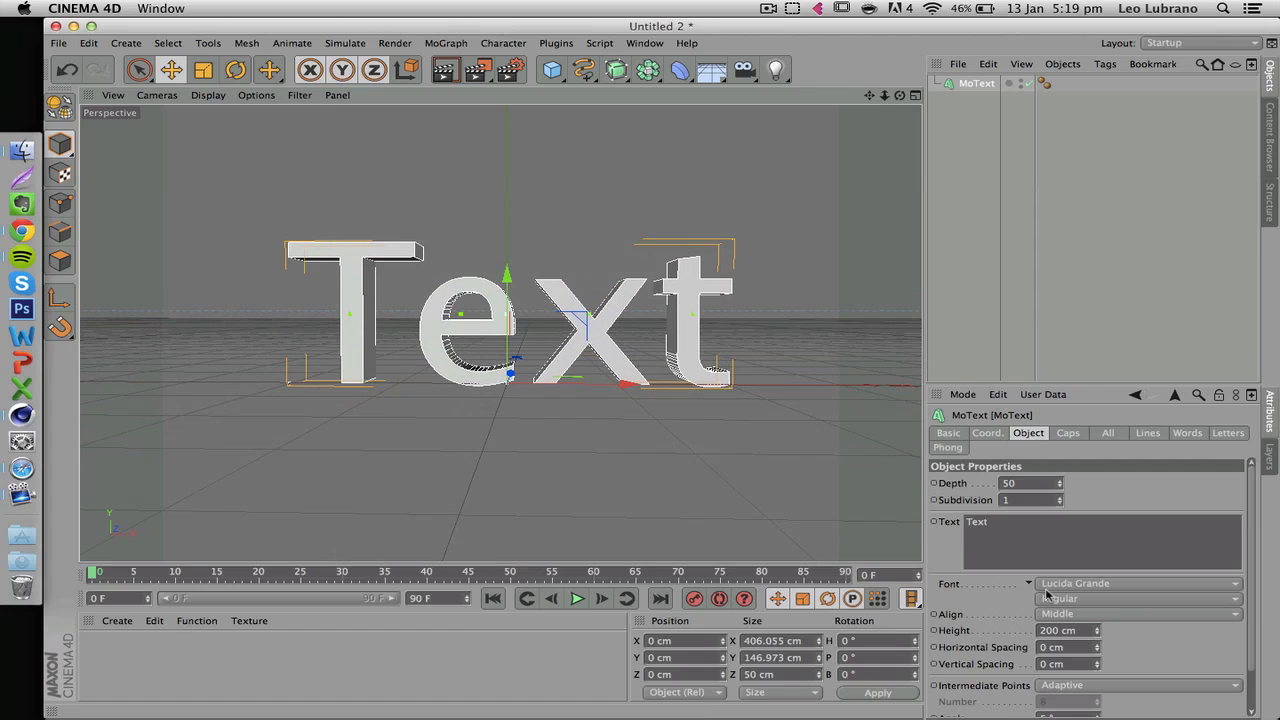
# Replace the MoText object's default text with SOAR
pyautogui.moveTo(1016, 526); pyautogui.dragTo(739, 417)
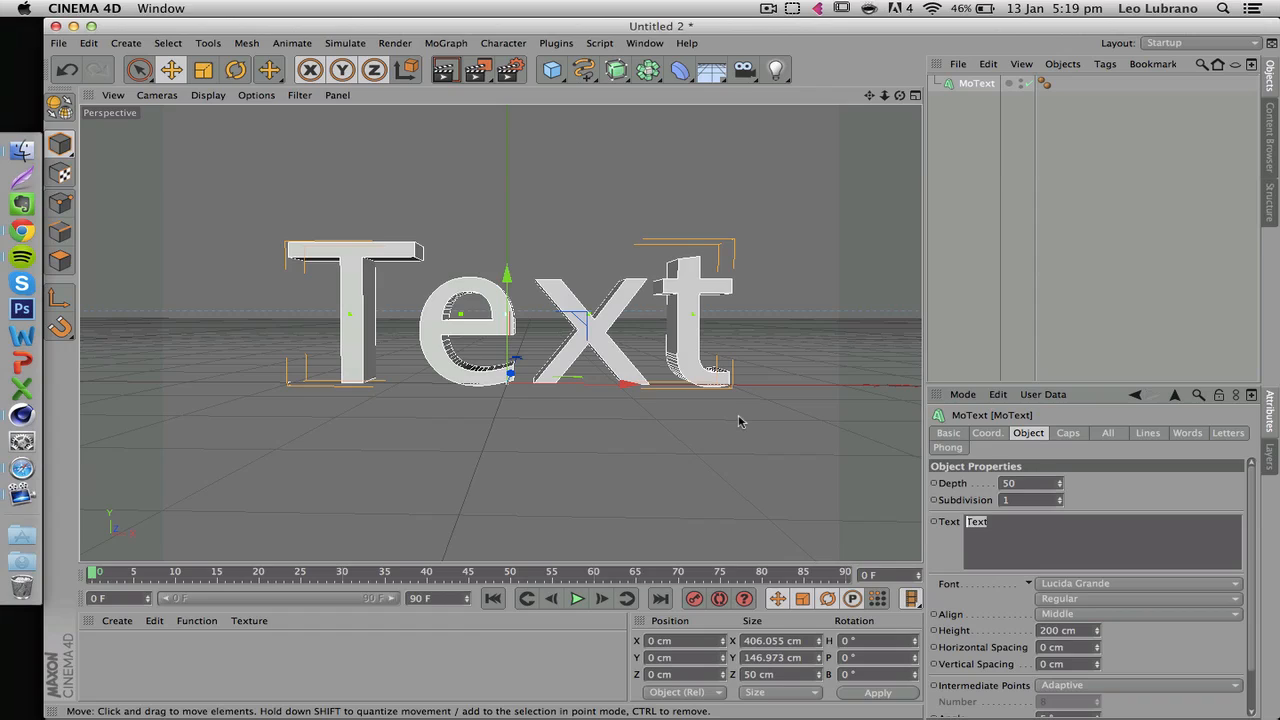
pyautogui.write('SOAR')
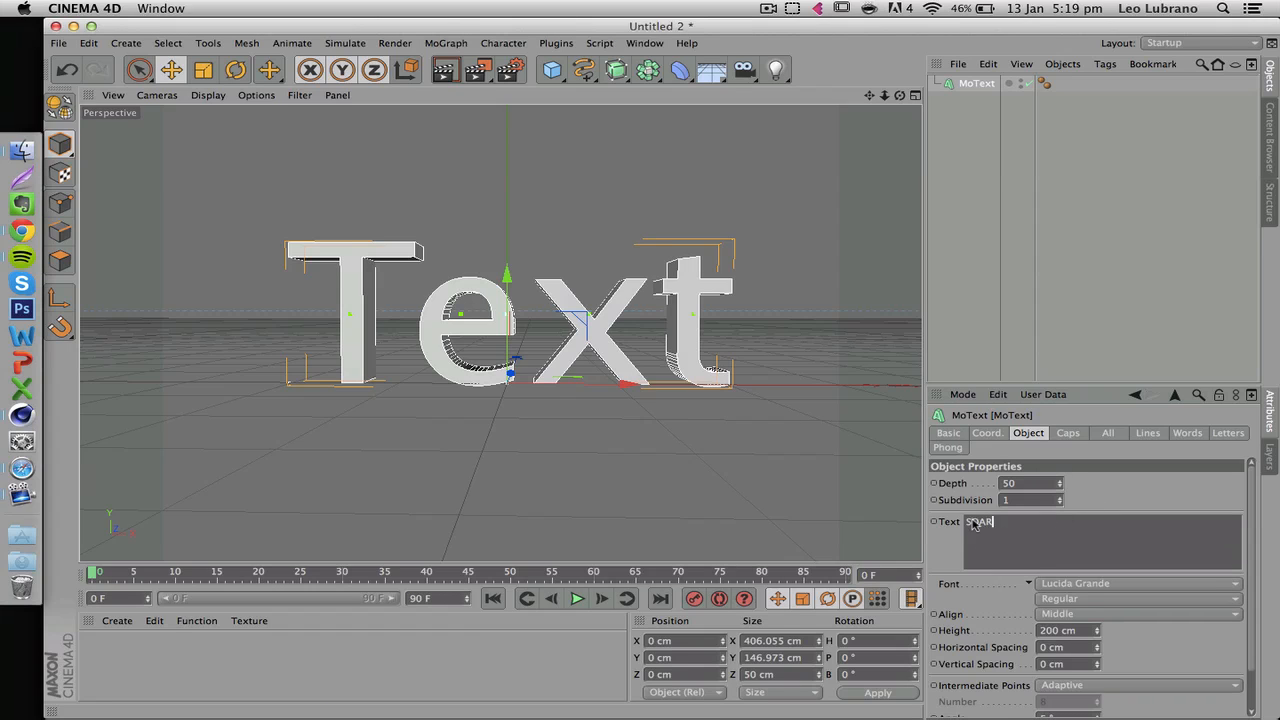
pyautogui.click(1127, 487)
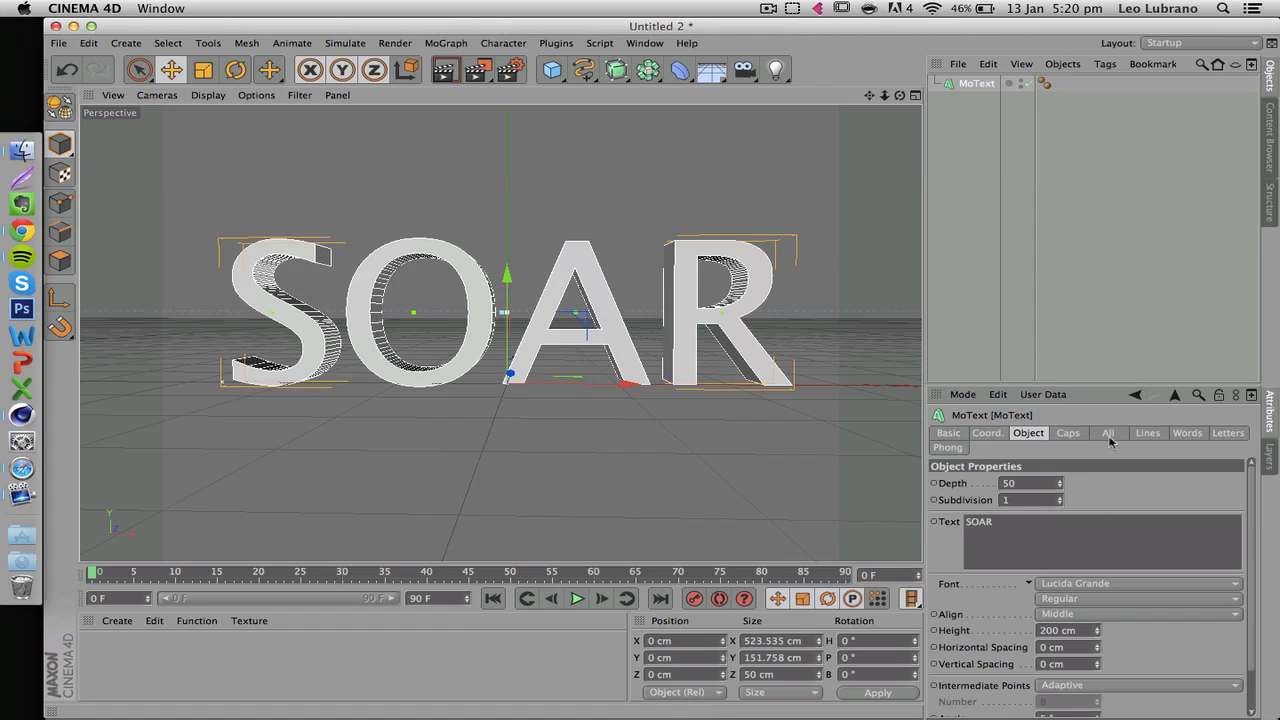
# Try the text in lowercase as soar and change it back to SOAR
pyautogui.moveTo(1036, 529); pyautogui.dragTo(806, 487)
pyautogui.write('soar')
pyautogui.click(1124, 491)
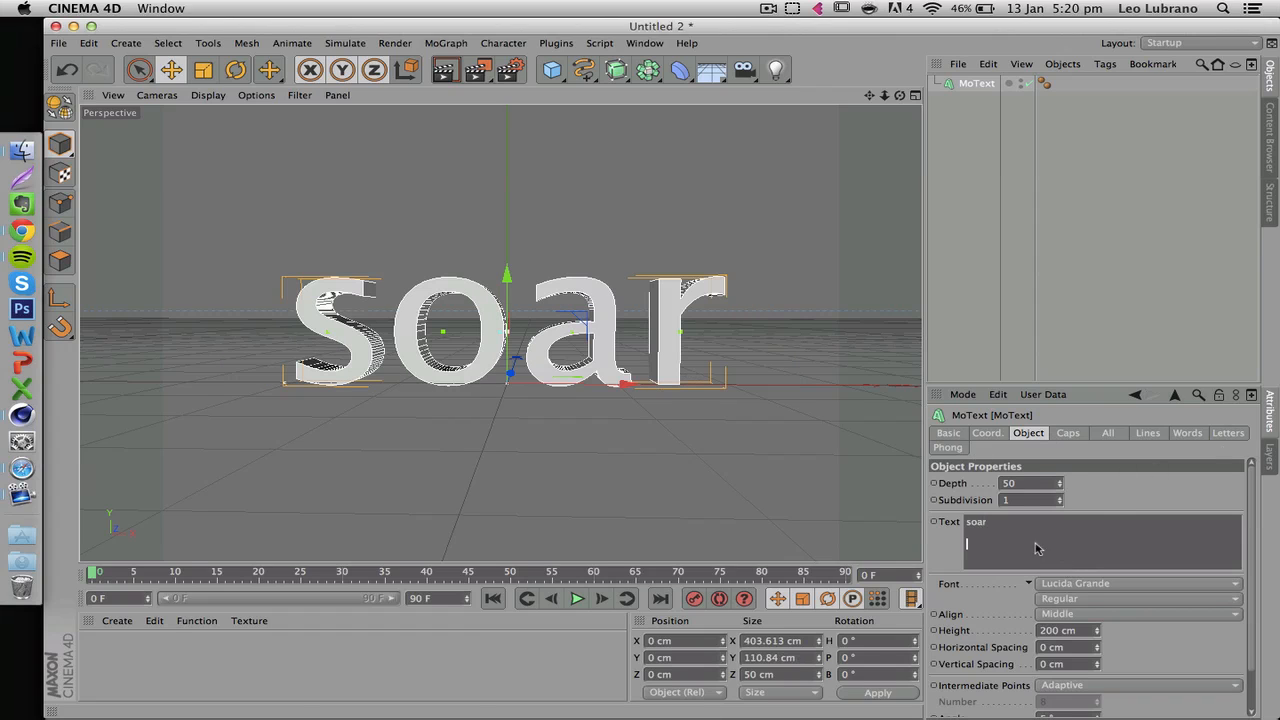
pyautogui.moveTo(1036, 548); pyautogui.dragTo(742, 420)
pyautogui.write('SOAR')
pyautogui.click(1120, 508)
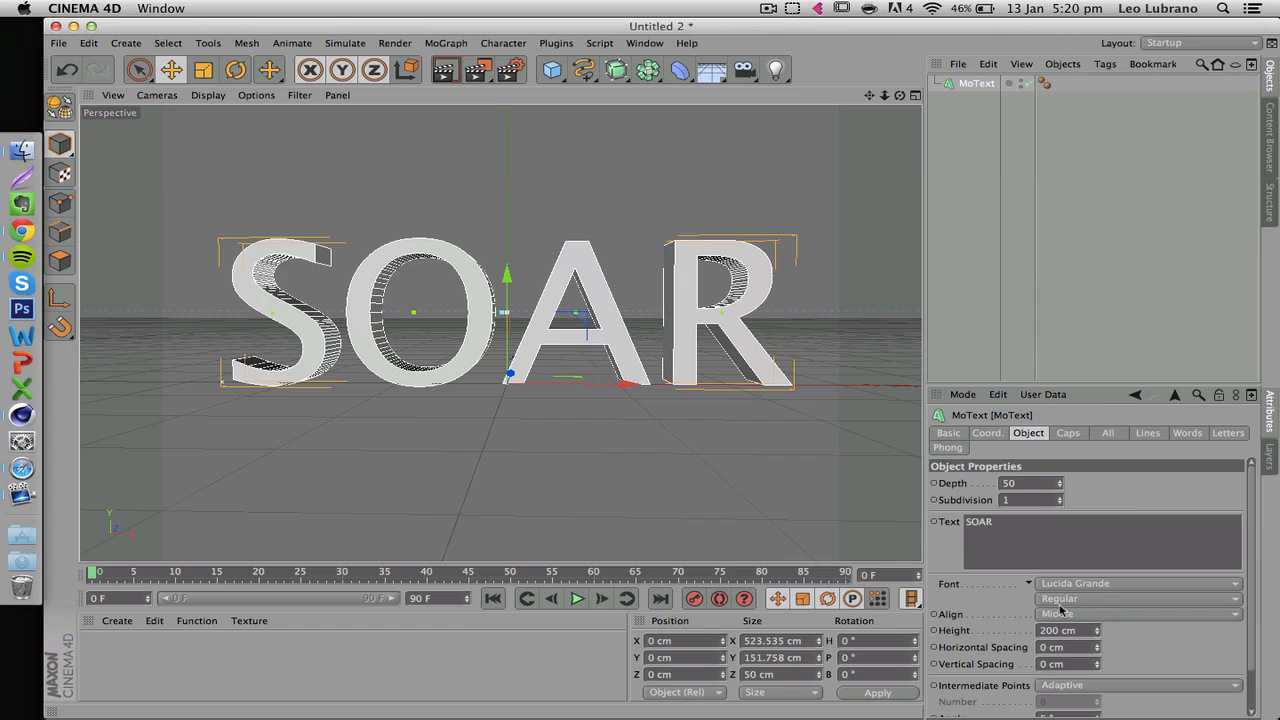
# Change the font of the SOAR text to Kremlin and deselect the object
pyautogui.click(1083, 585)
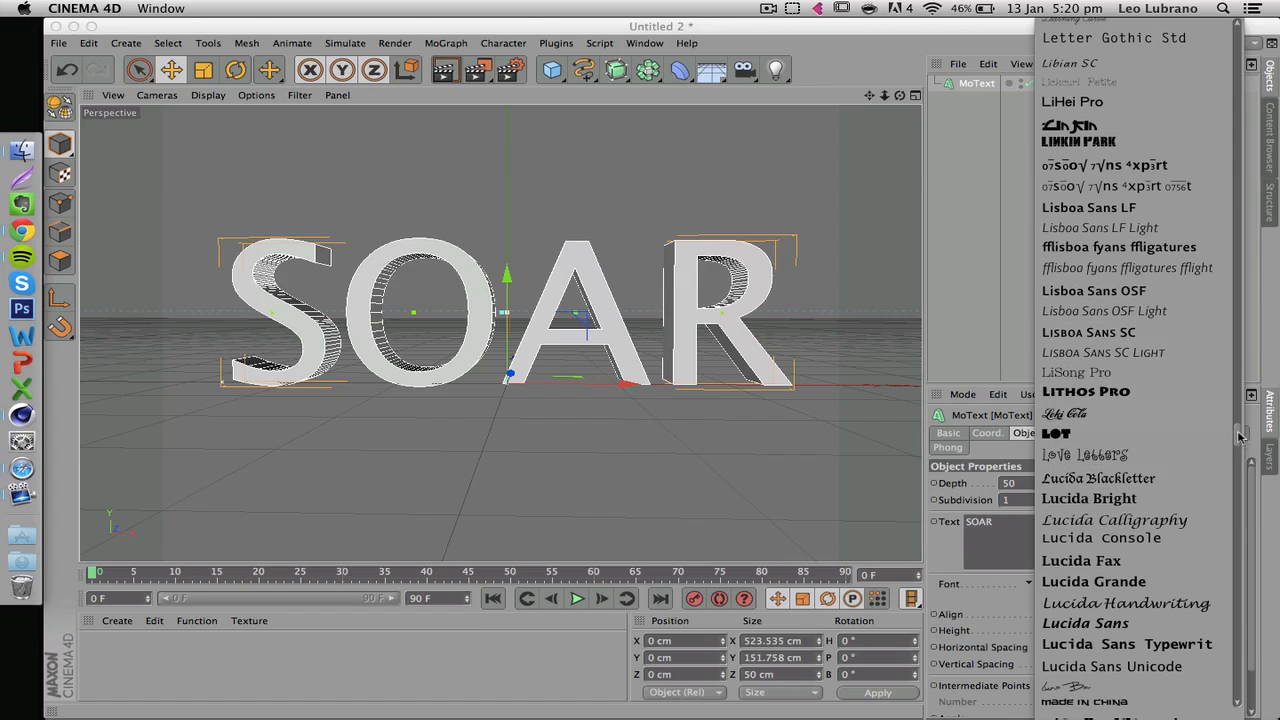
pyautogui.scroll(10, 1237, 432)
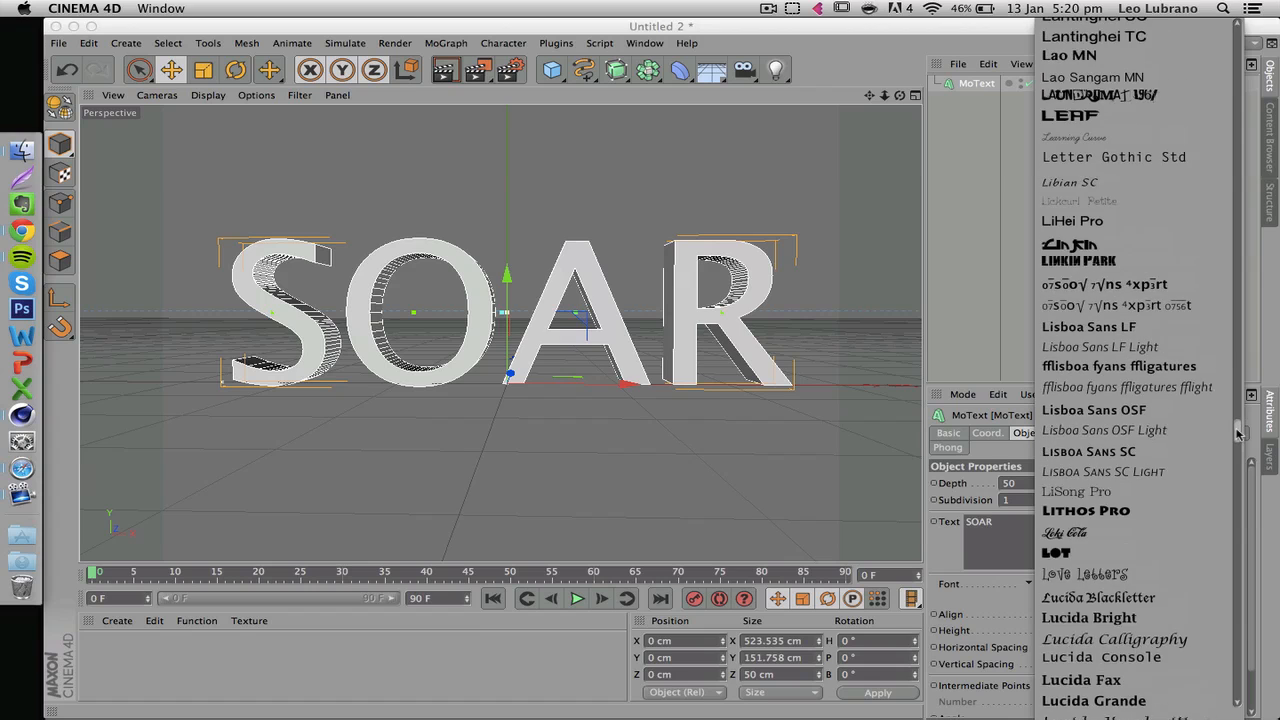
pyautogui.scroll(10, 1237, 430)
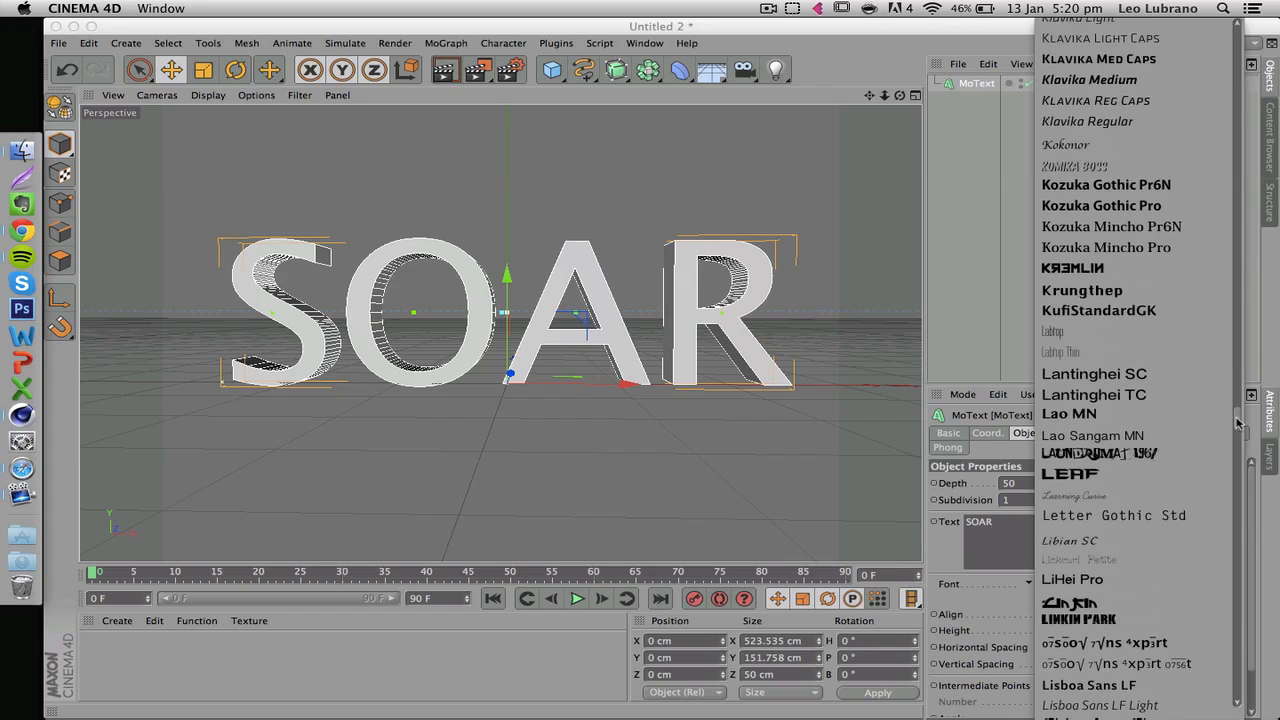
pyautogui.click(1075, 268)
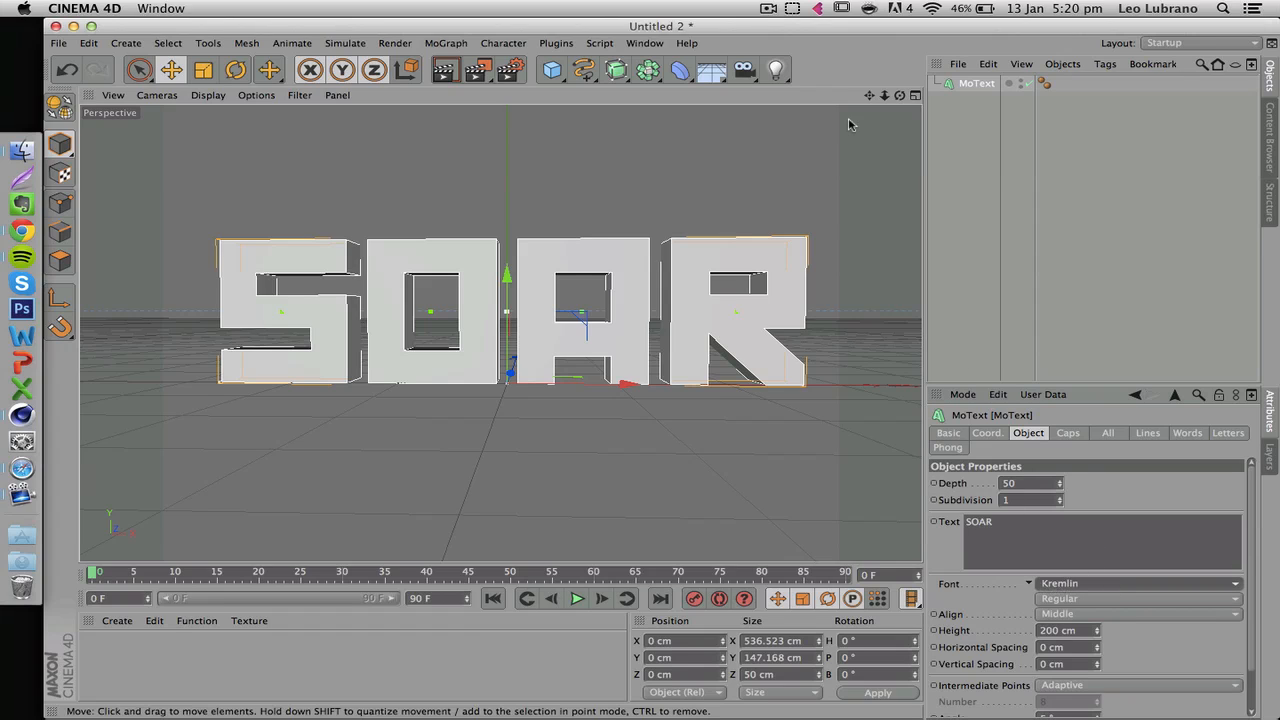
pyautogui.click(977, 122)
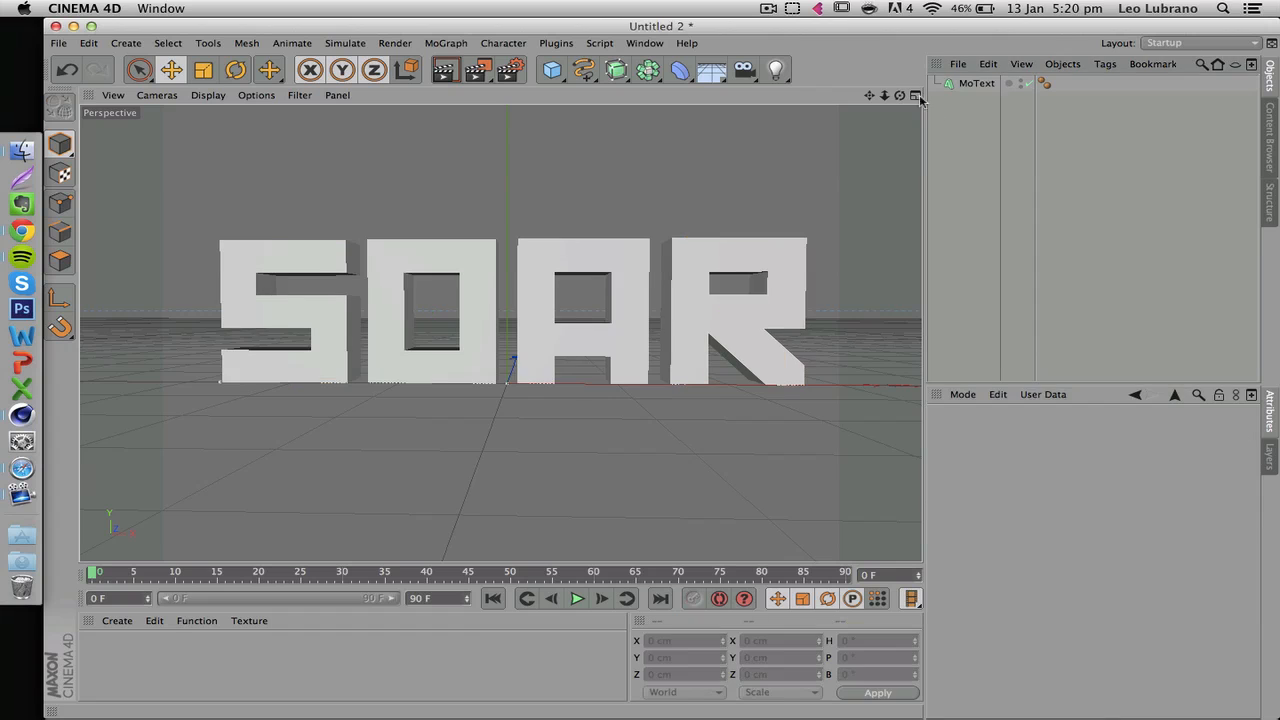
pyautogui.moveTo(900, 95)
pyautogui.mouseDown()
pyautogui.moveTo(880, 97)
pyautogui.moveTo(820, 190)
pyautogui.moveTo(795, 155)
pyautogui.moveTo(865, 140)
pyautogui.moveTo(900, 97)
pyautogui.mouseUp()
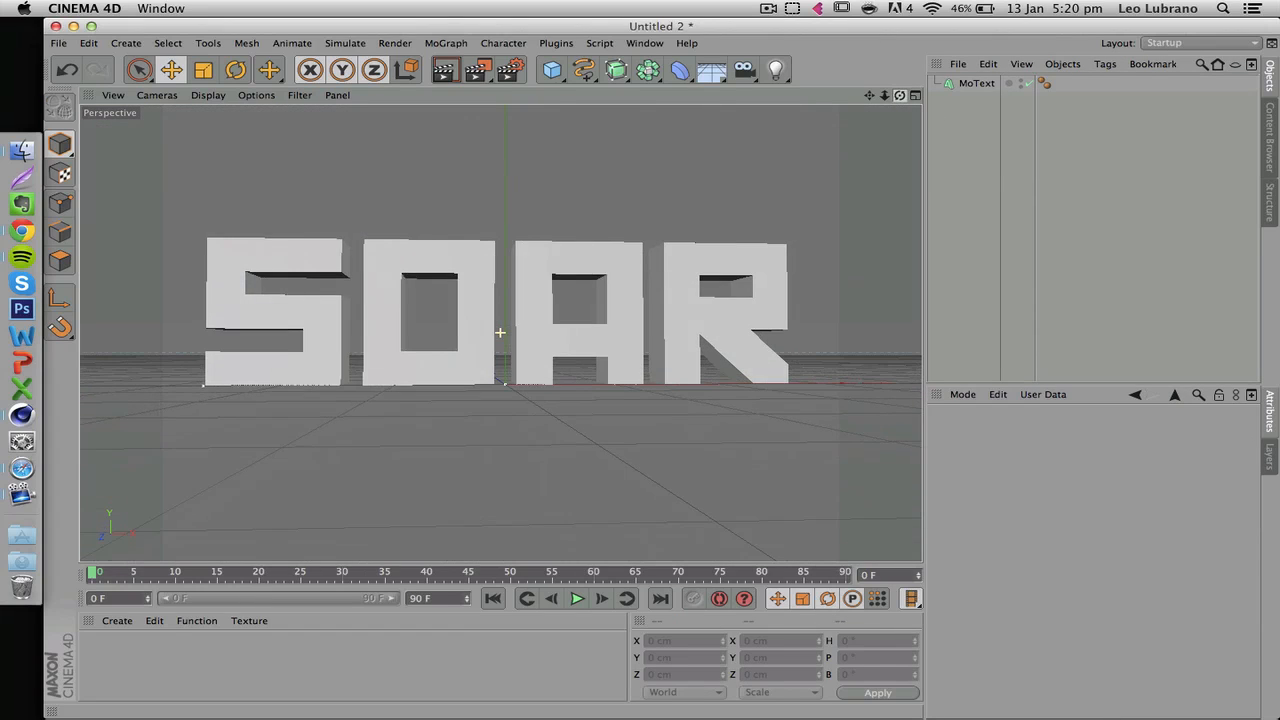
# Duplicate the MoText object in place by copying and pasting it
pyautogui.click(977, 84)
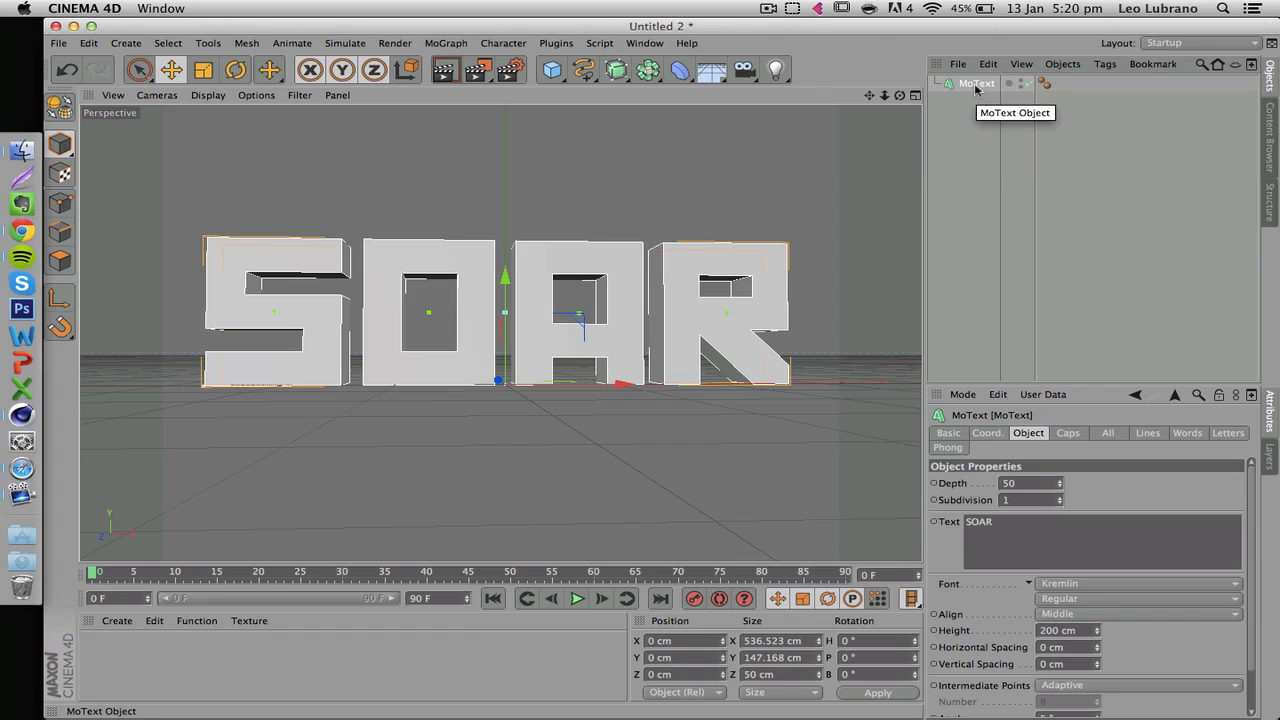
pyautogui.press('super+c')
pyautogui.press('super+v')
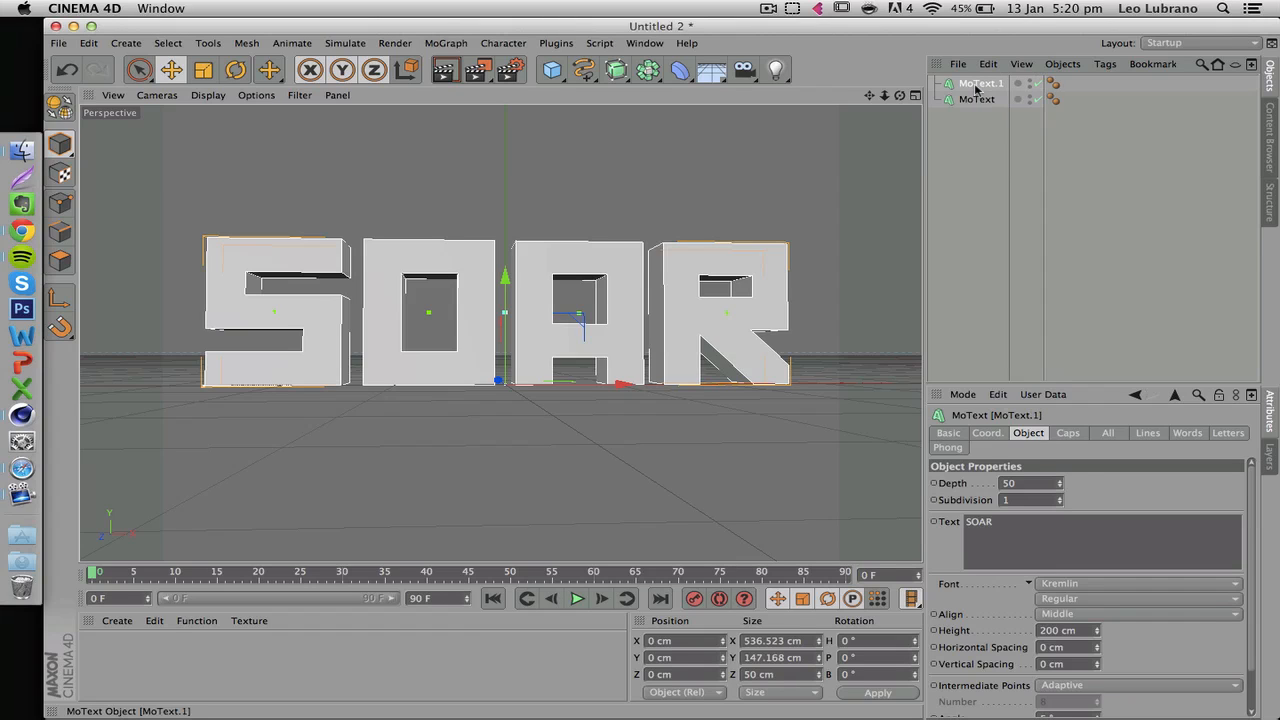
# Set both the start and end caps of the duplicated text to Fillet
pyautogui.click(1063, 434)
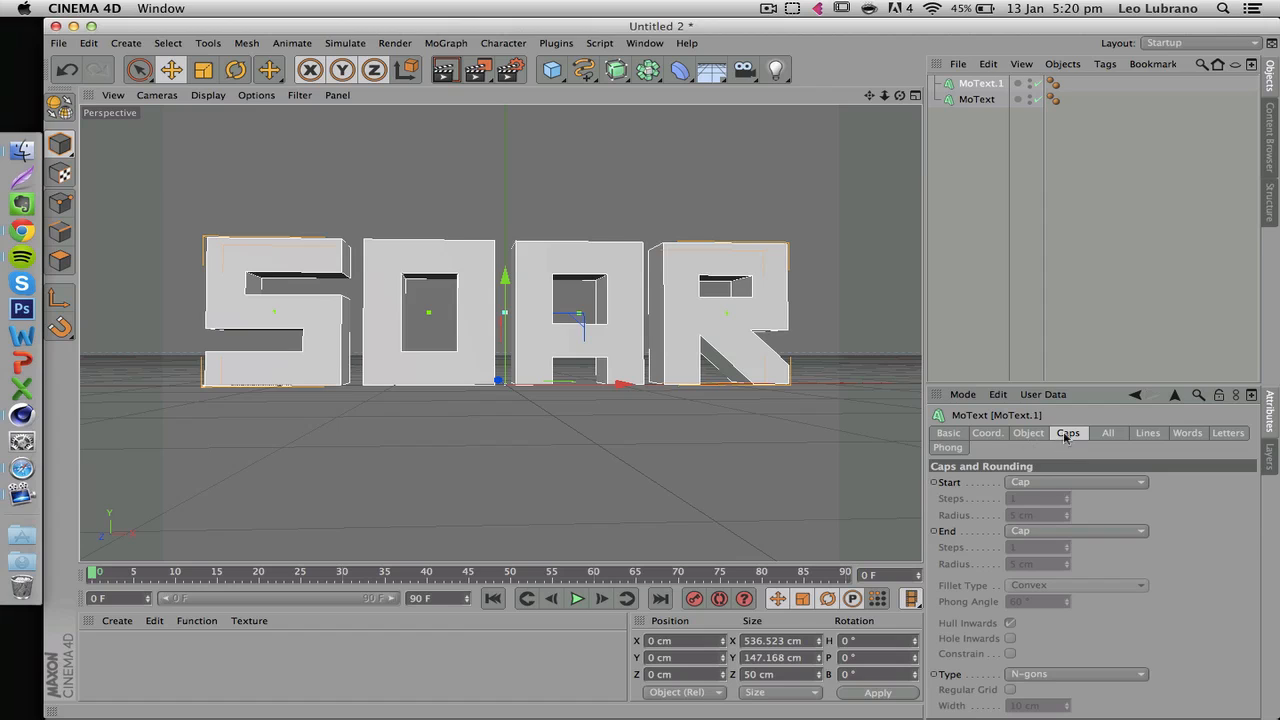
pyautogui.click(1071, 140)
pyautogui.click(980, 83)
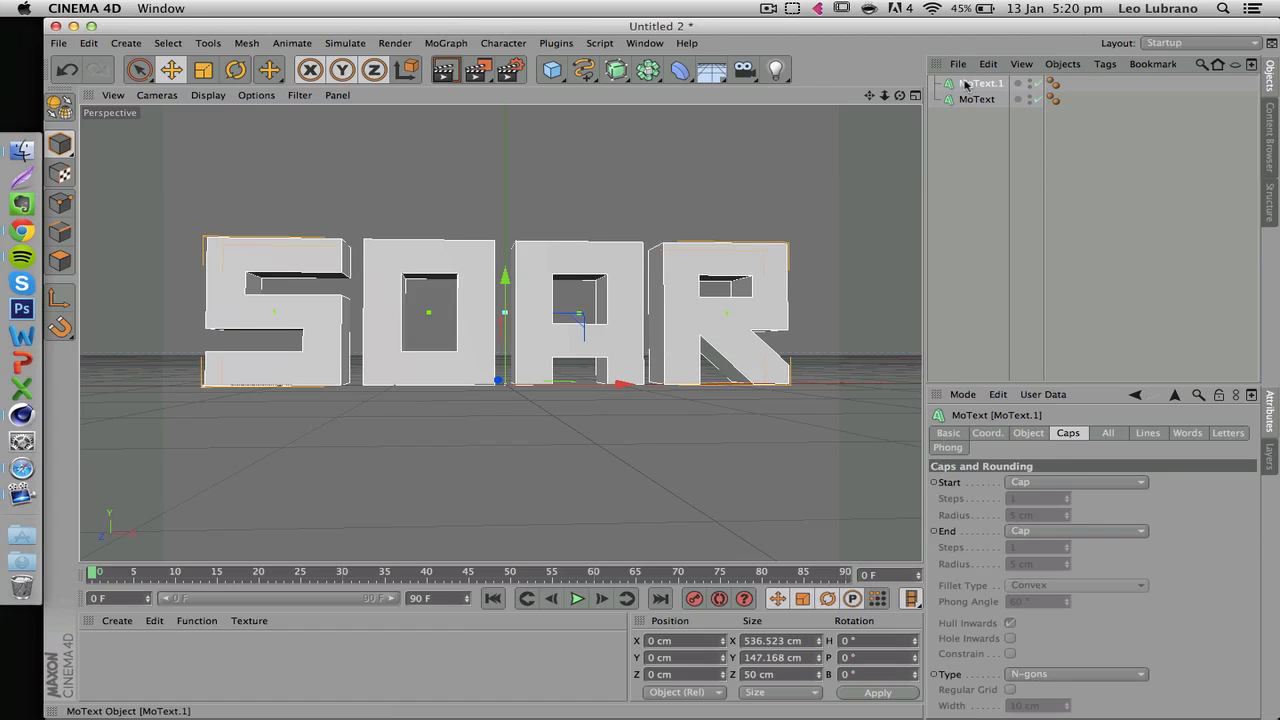
pyautogui.click(968, 121)
pyautogui.click(972, 84)
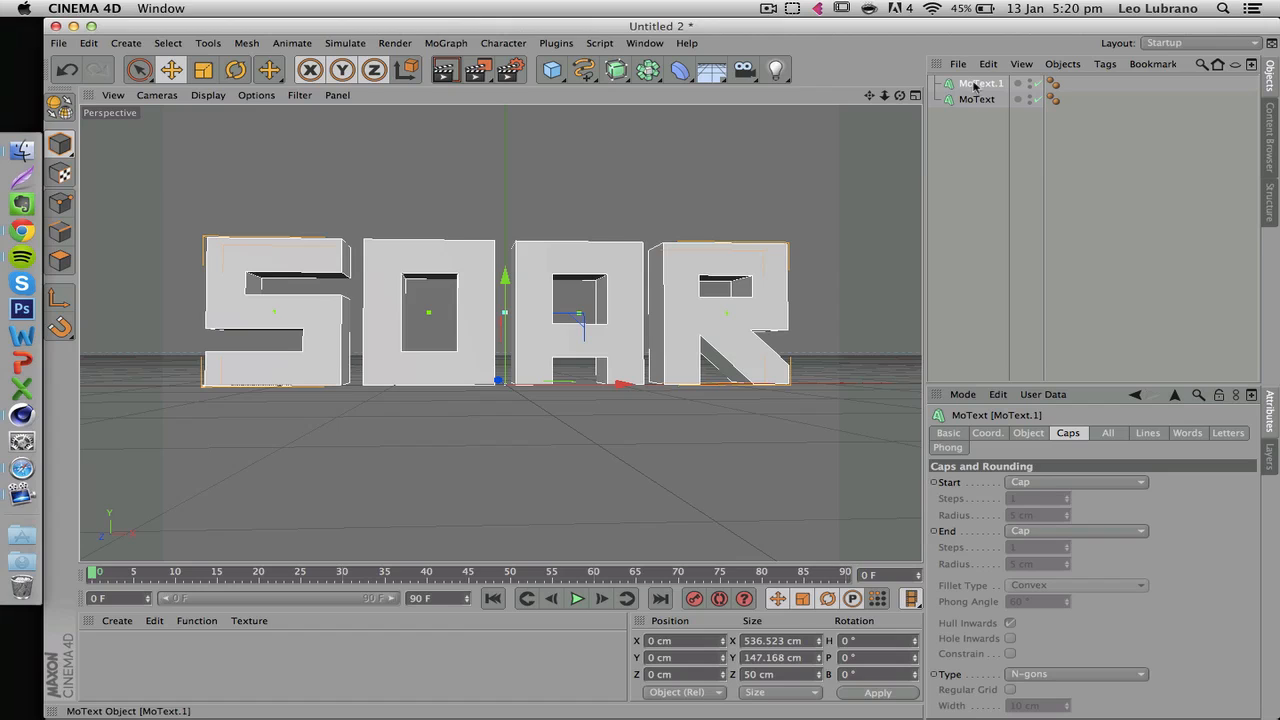
pyautogui.click(1042, 483)
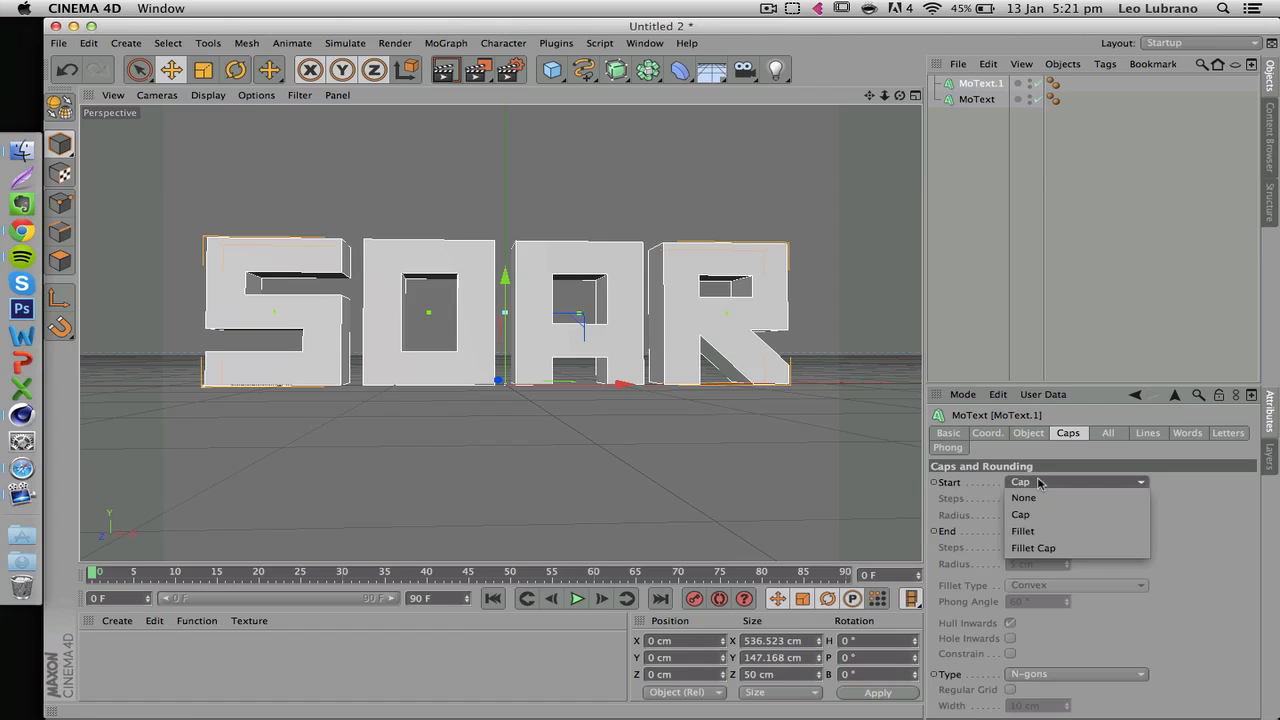
pyautogui.click(1050, 531)
pyautogui.click(1050, 532)
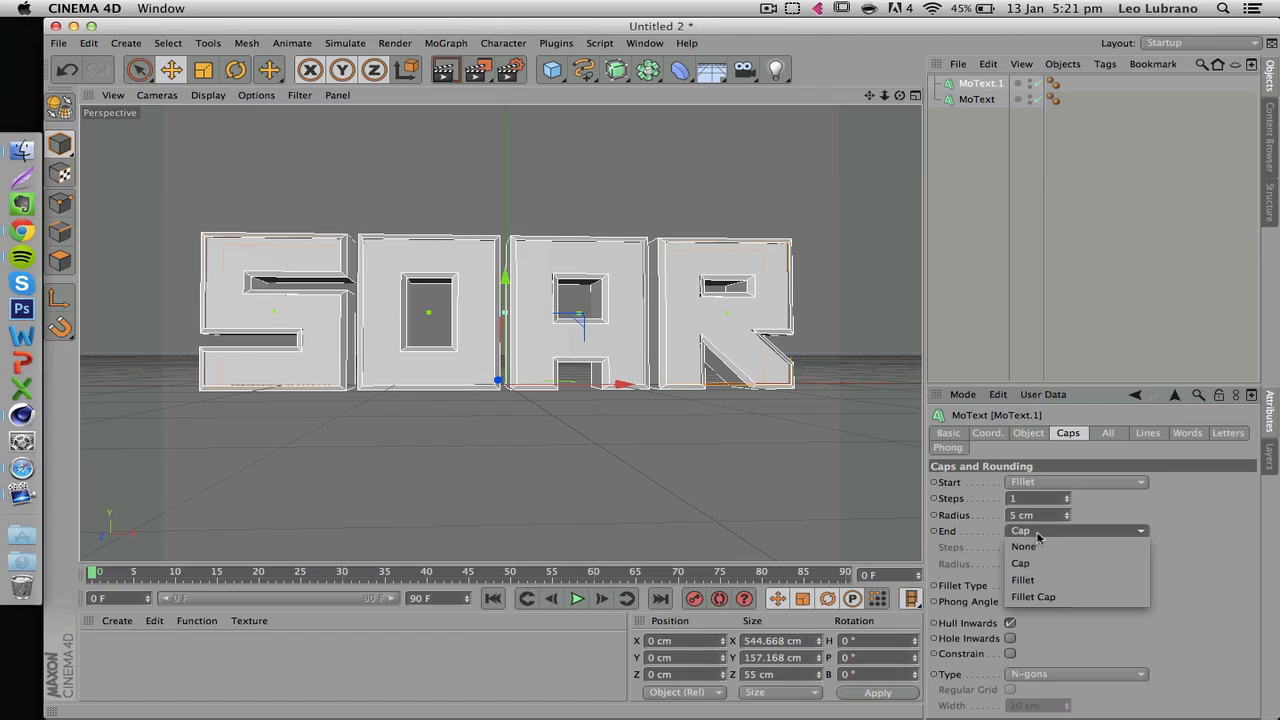
pyautogui.click(1045, 580)
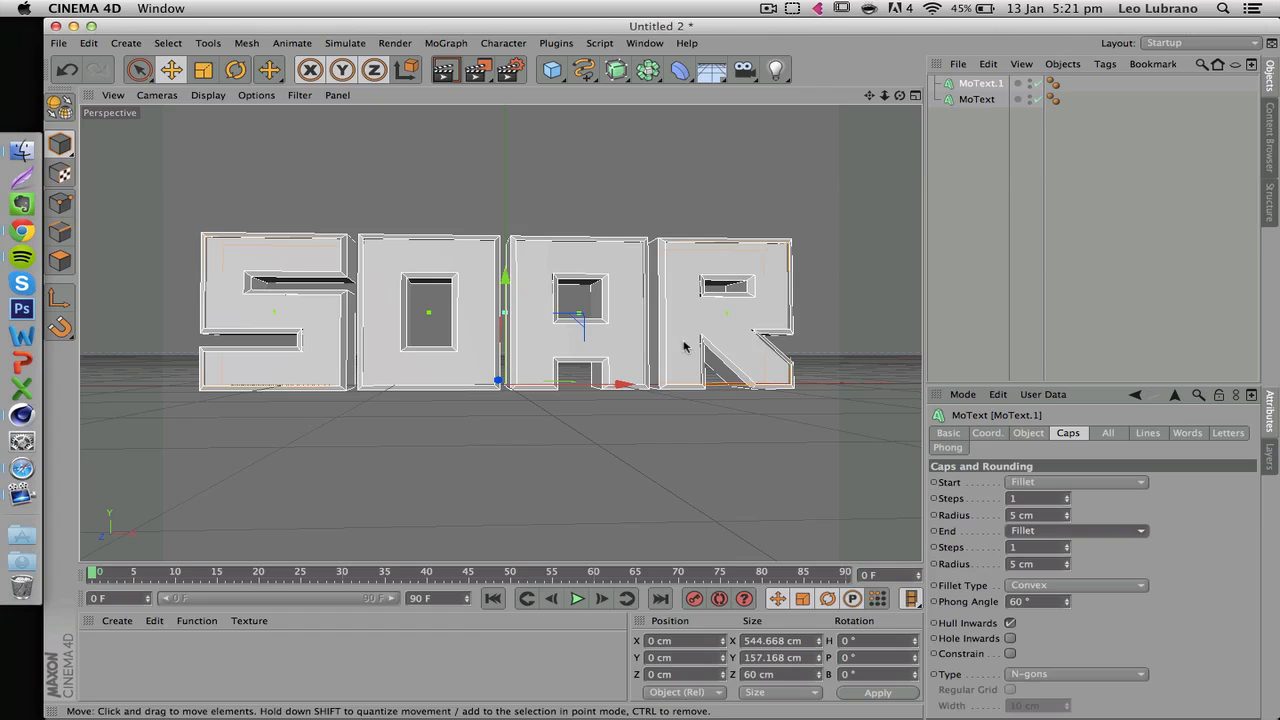
# Set the start and end fillet radii of the duplicated text to 2 cm and deselect it
pyautogui.moveTo(885, 96); pyautogui.dragTo(1097, 573)
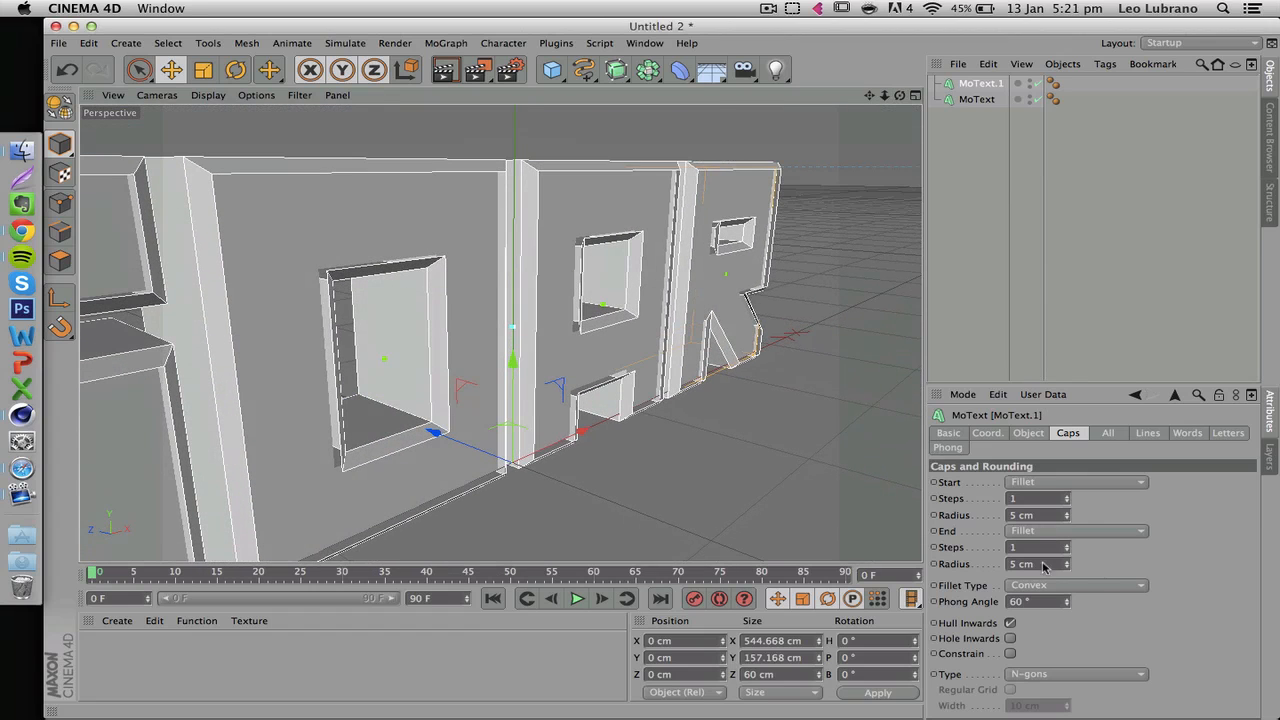
pyautogui.click(1041, 515)
pyautogui.press('Down')
pyautogui.press('Down')
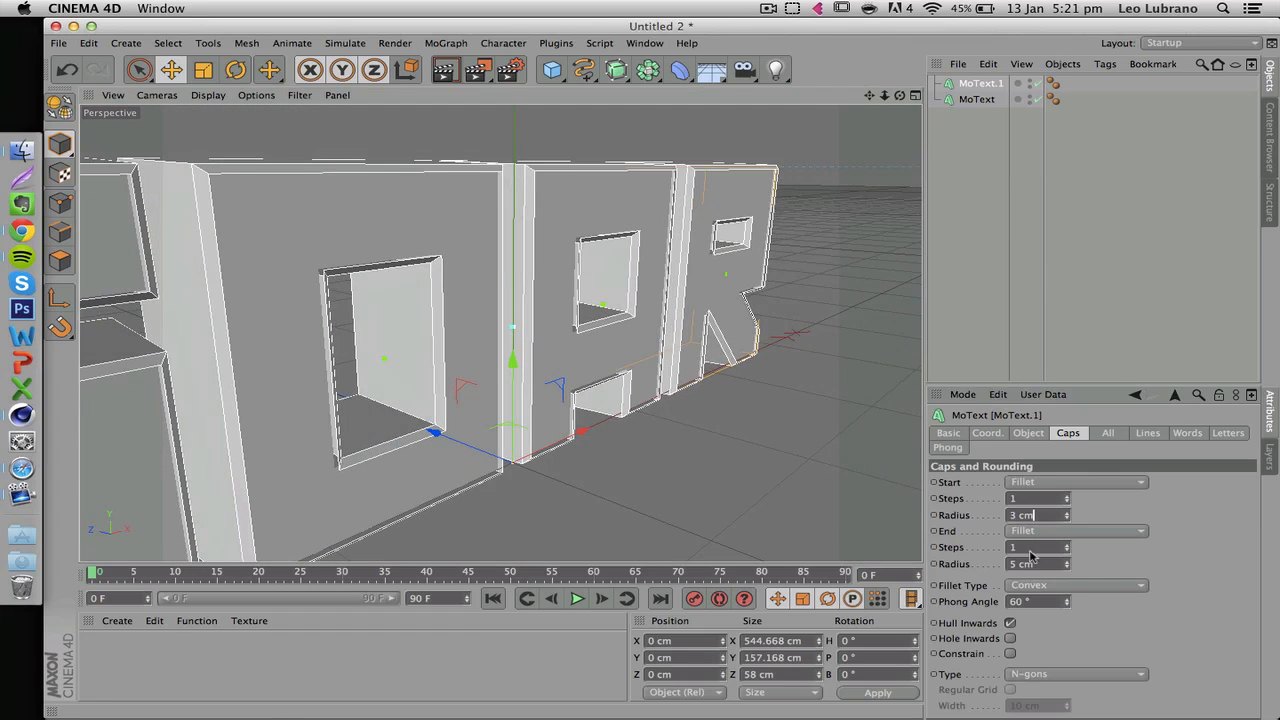
pyautogui.click(1041, 567)
pyautogui.press('Down')
pyautogui.press('Down')
pyautogui.press('Down')
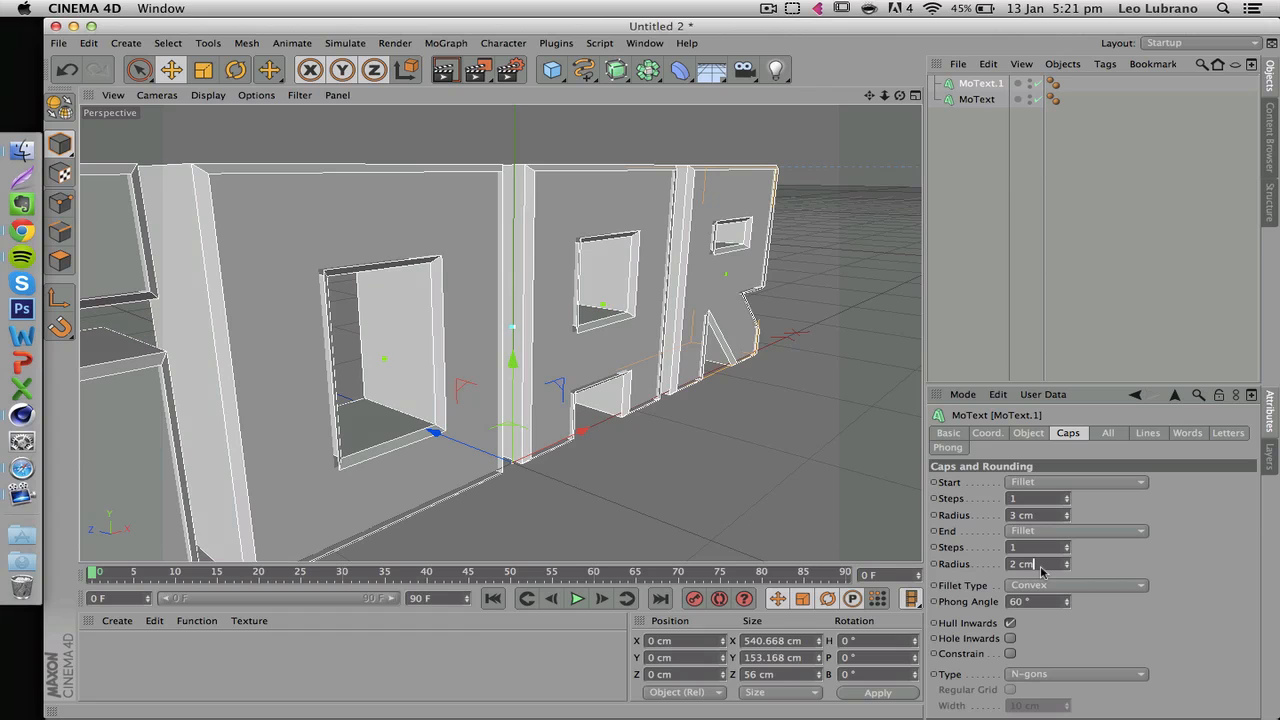
pyautogui.click(1048, 515)
pyautogui.press('Down')
pyautogui.click(1069, 167)
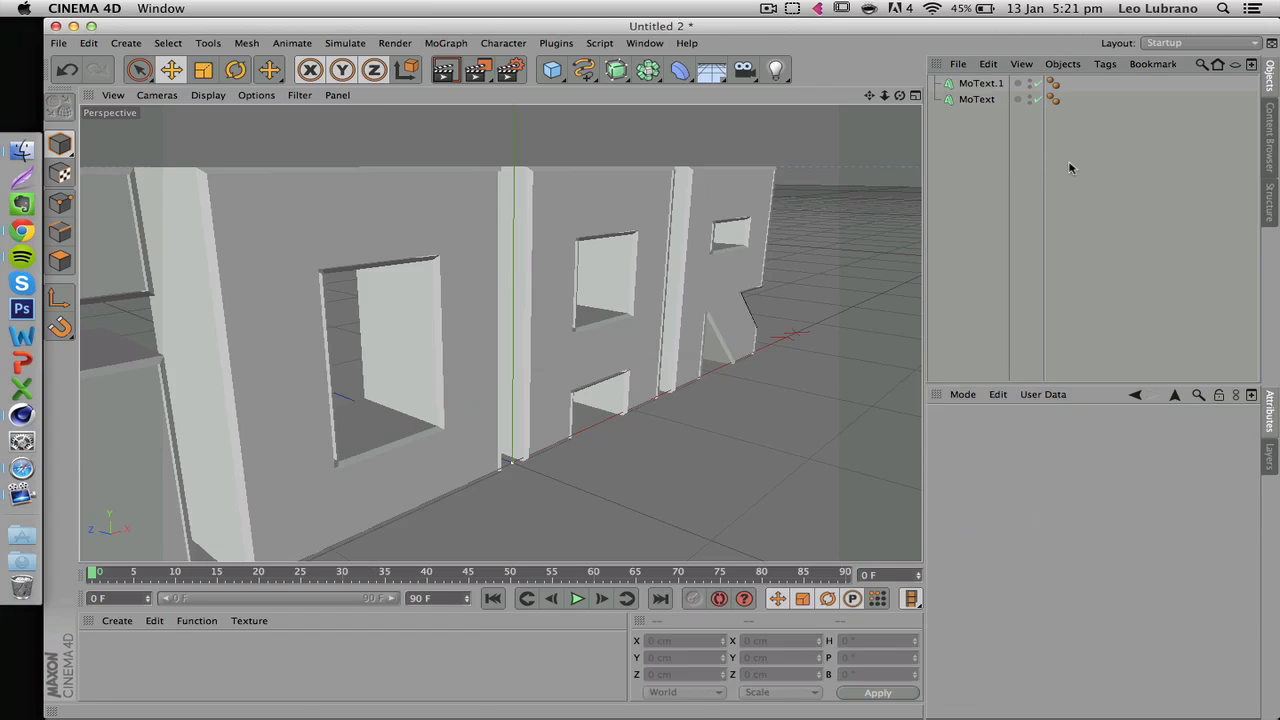
# Move the filleted copy of the text along the Z axis to about -82 cm, away from the original
pyautogui.moveTo(895, 97); pyautogui.dragTo(542, 134)
pyautogui.click(514, 149)
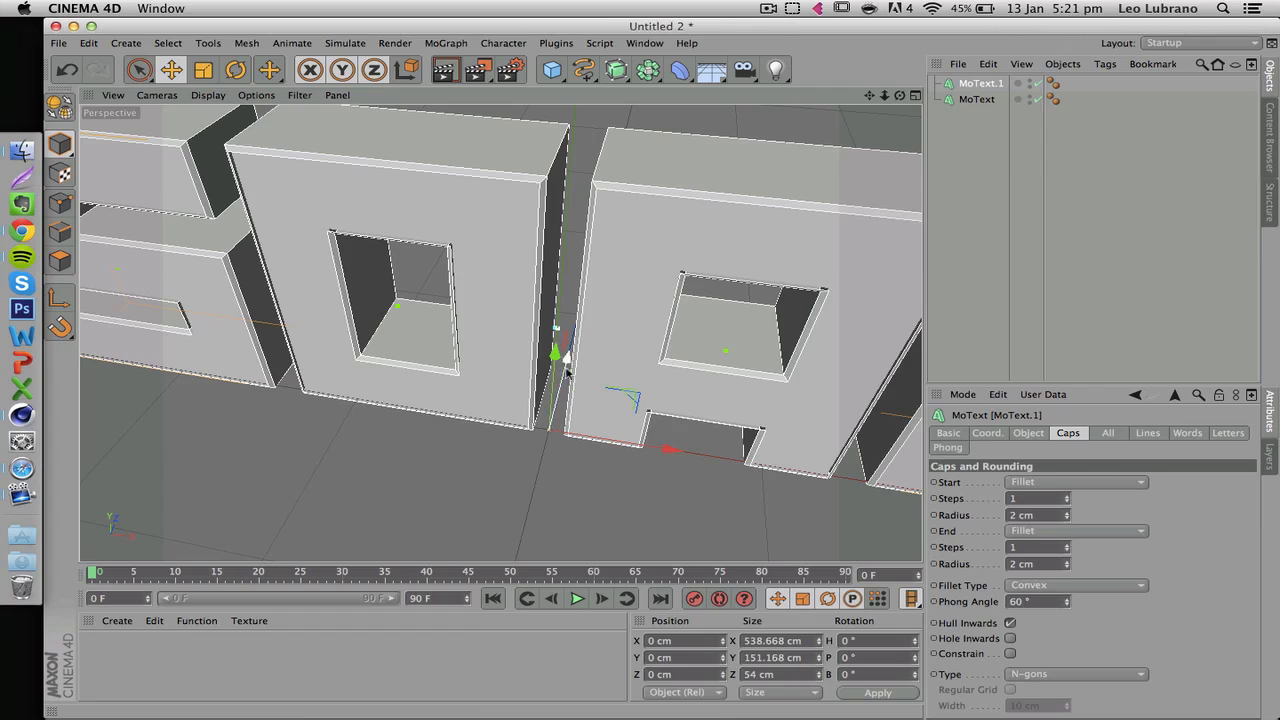
pyautogui.moveTo(567, 362); pyautogui.dragTo(810, 248)
pyautogui.moveTo(884, 97); pyautogui.dragTo(900, 48)
pyautogui.moveTo(501, 332); pyautogui.dragTo(866, 128)
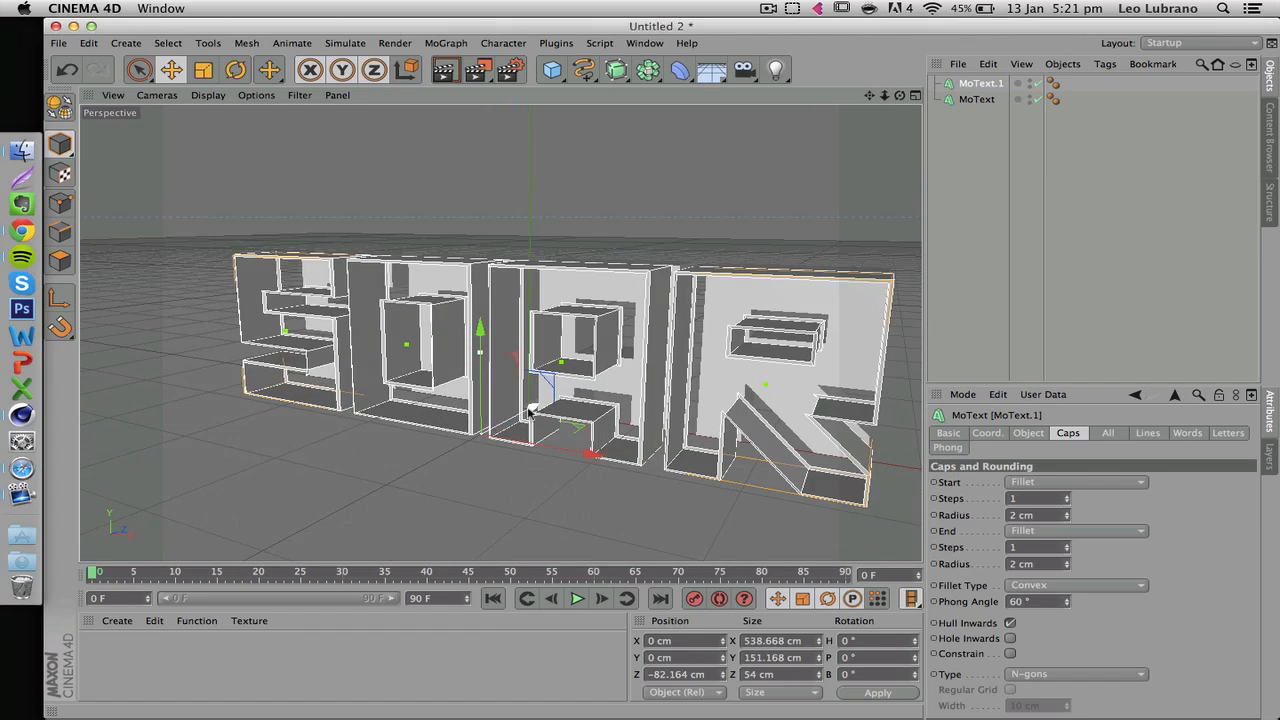
# Move the filleted copy back along the Z axis to about -1.7 cm, almost flush with the original text
pyautogui.moveTo(532, 414); pyautogui.dragTo(576, 388)
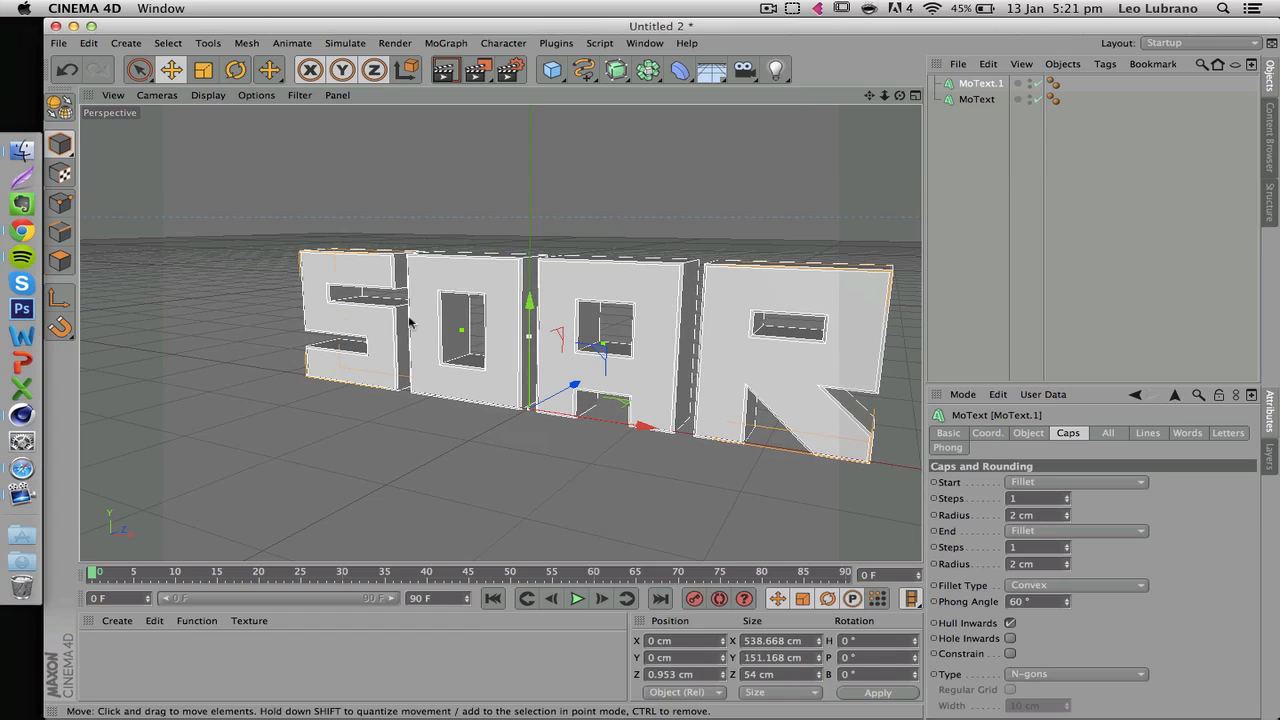
pyautogui.scroll(2, 362, 274)
pyautogui.scroll(5, 362, 274)
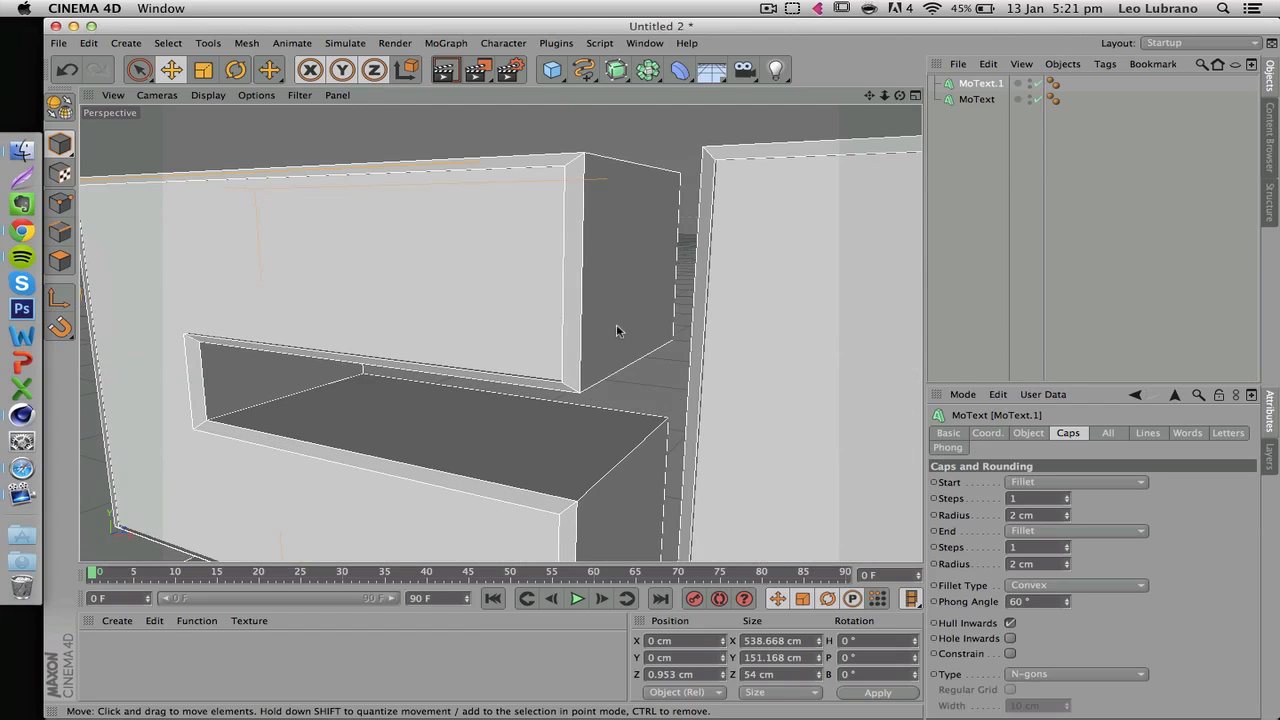
pyautogui.scroll(-6, 606, 318)
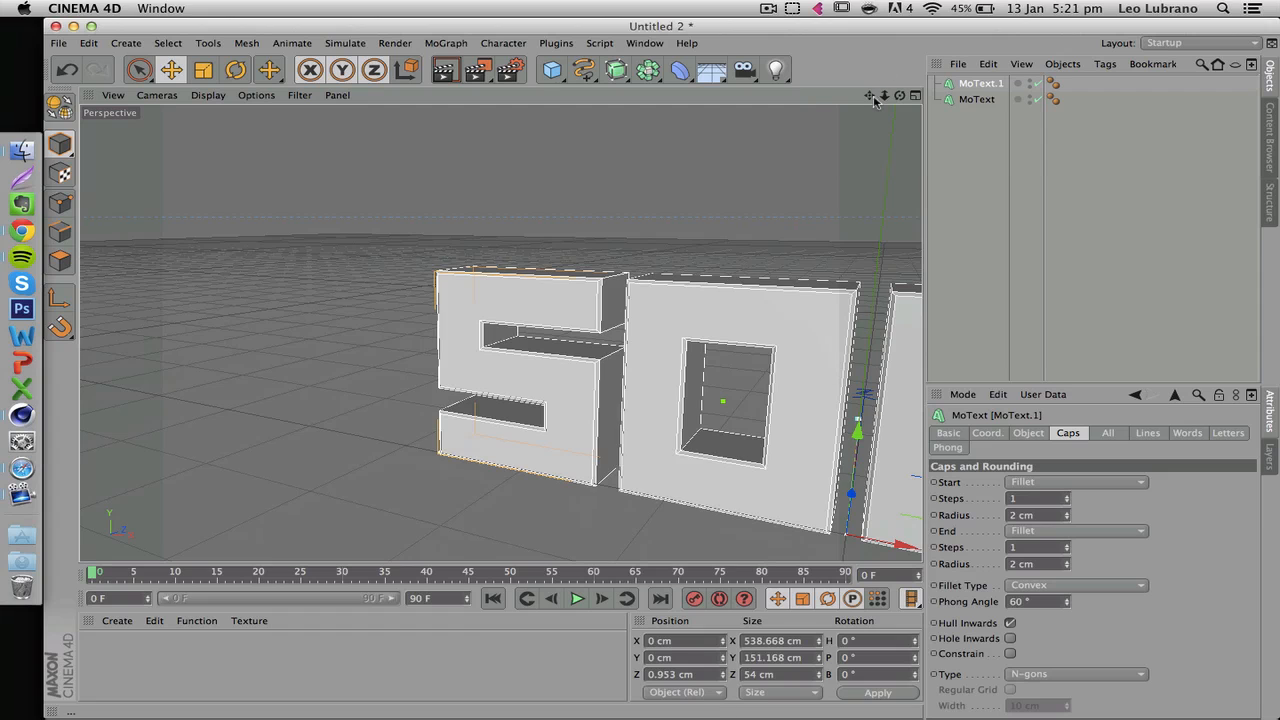
pyautogui.keyDown('alt'); pyautogui.moveTo(620, 333); pyautogui.dragTo(500, 333, button='middle'); pyautogui.keyUp('alt')
pyautogui.scroll(2, 500, 333)
pyautogui.scroll(3, 654, 363)
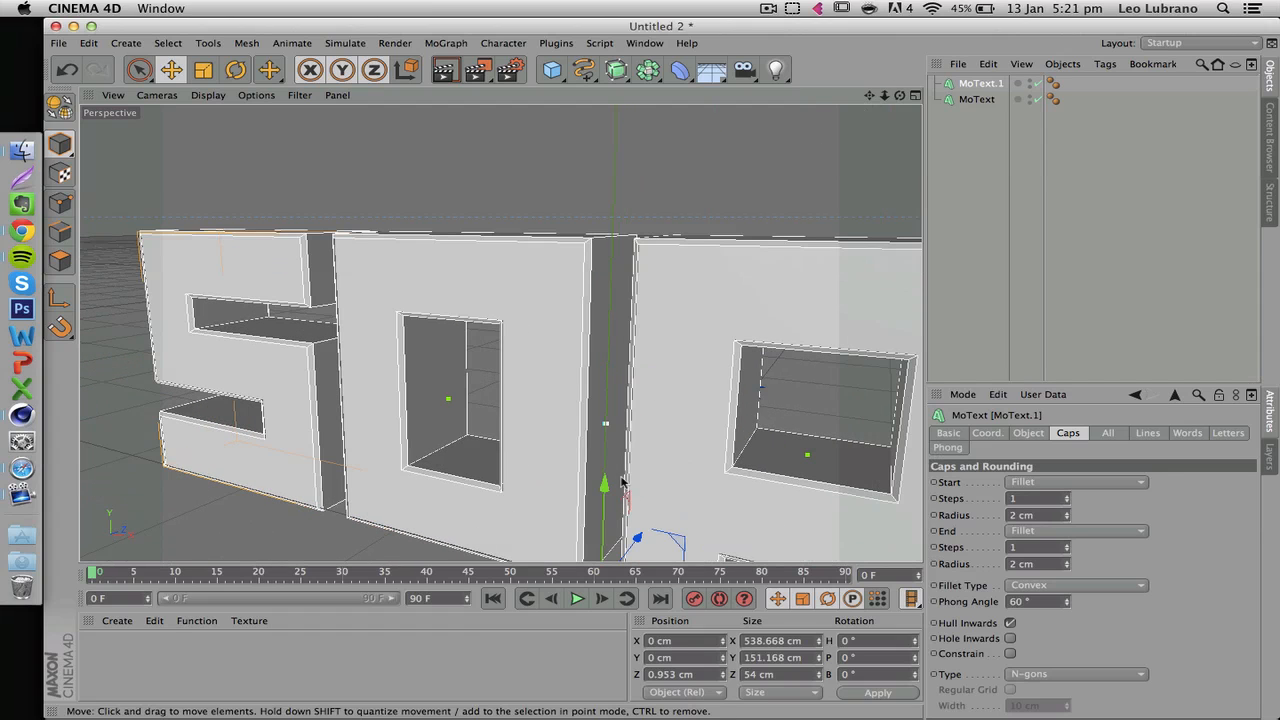
pyautogui.moveTo(637, 543); pyautogui.dragTo(612, 532)
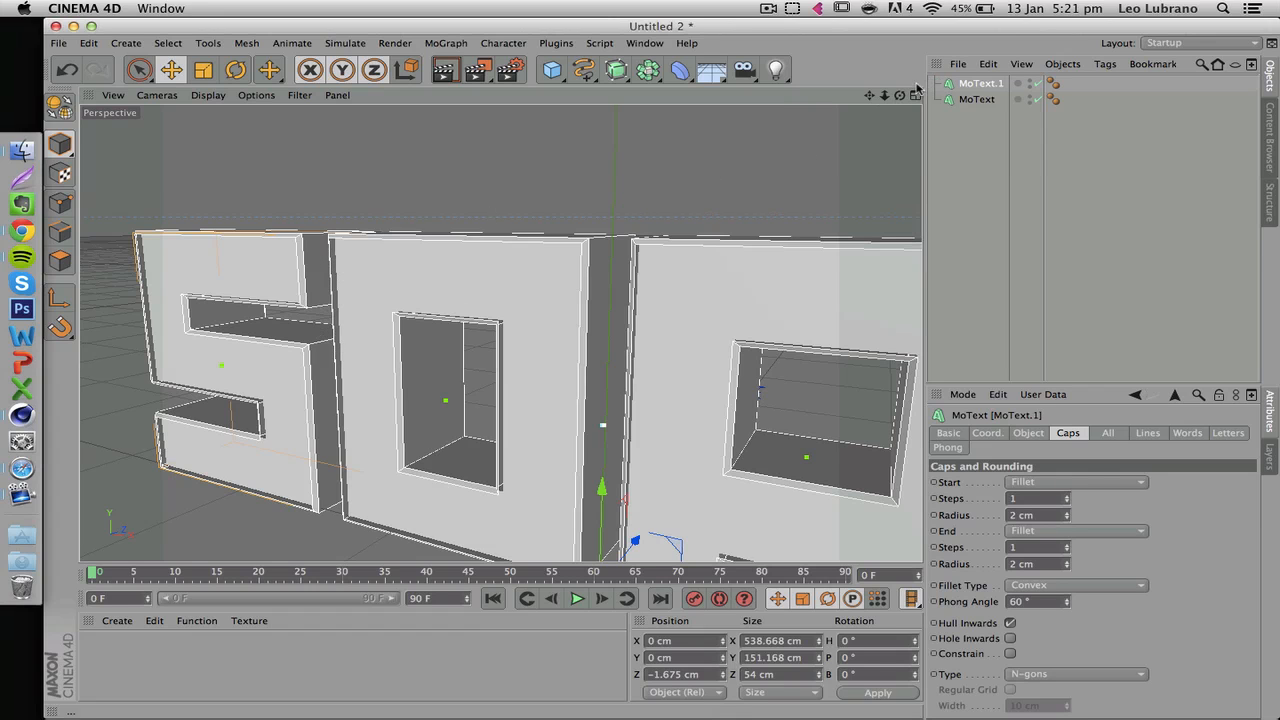
pyautogui.moveTo(899, 96); pyautogui.dragTo(957, 76)
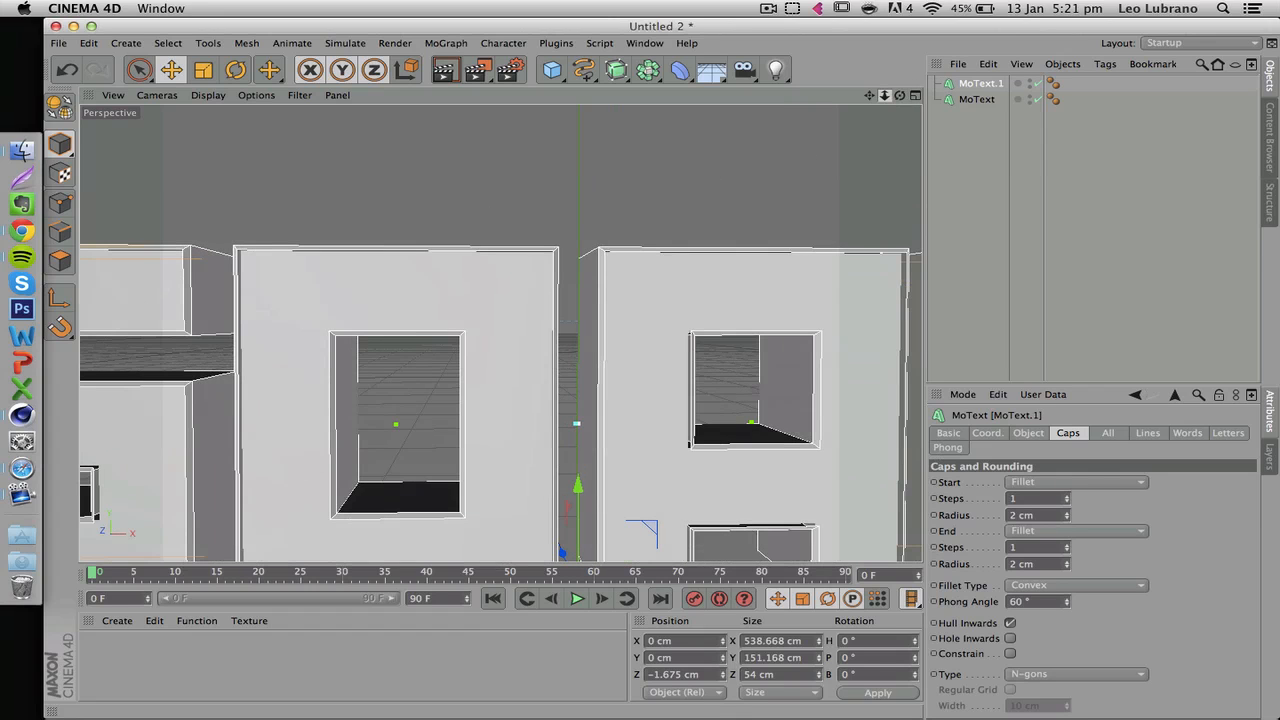
pyautogui.moveTo(885, 96); pyautogui.dragTo(765, 101)
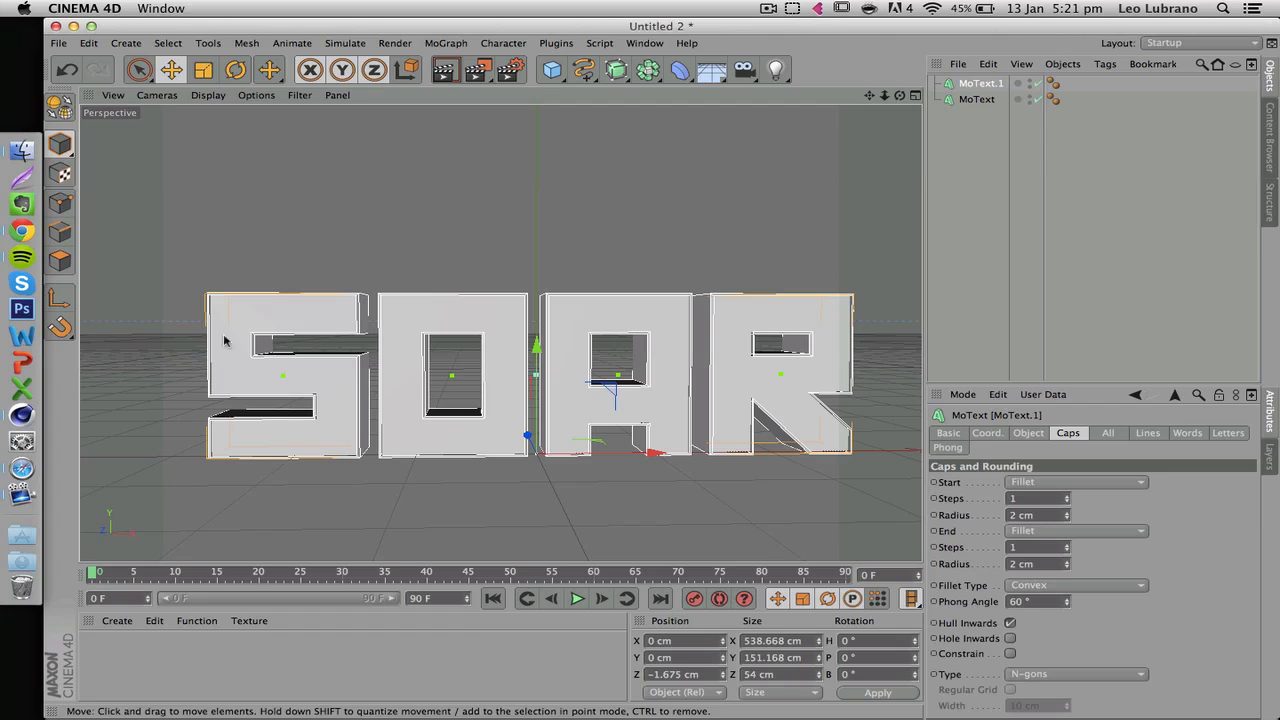
# Create a new material in the scene
pyautogui.doubleClick(133, 668)
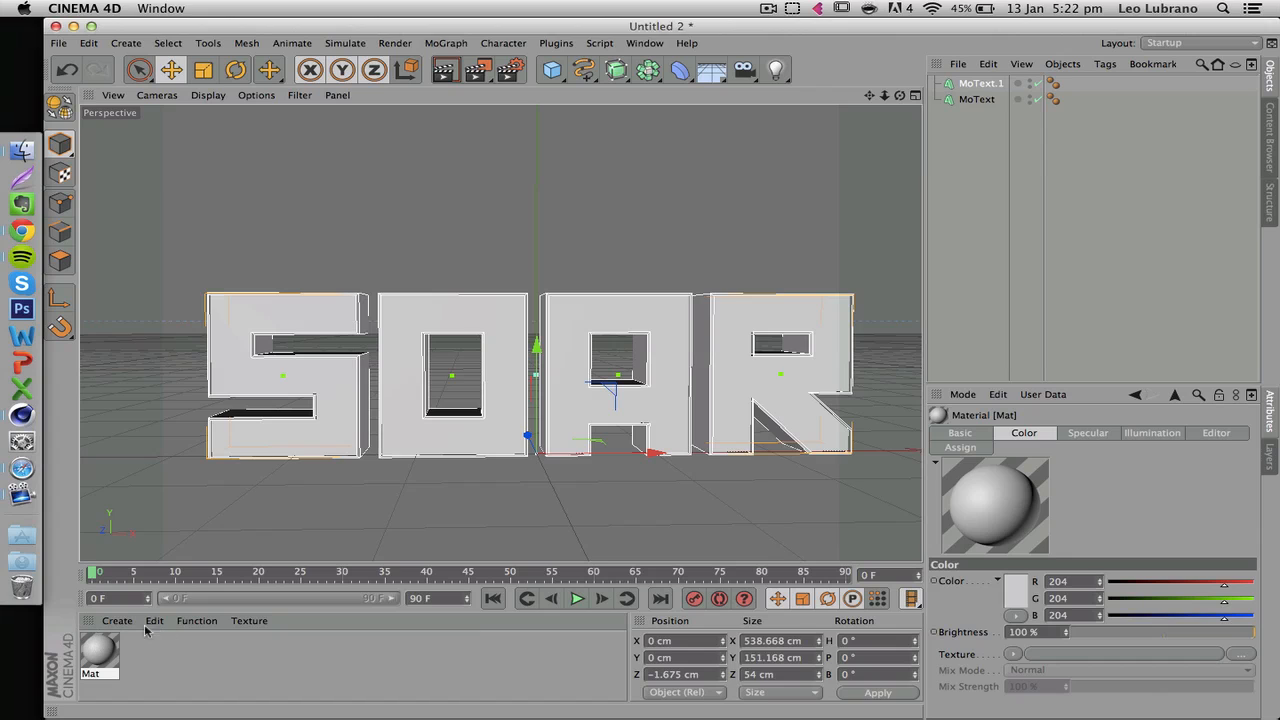
pyautogui.click(126, 622)
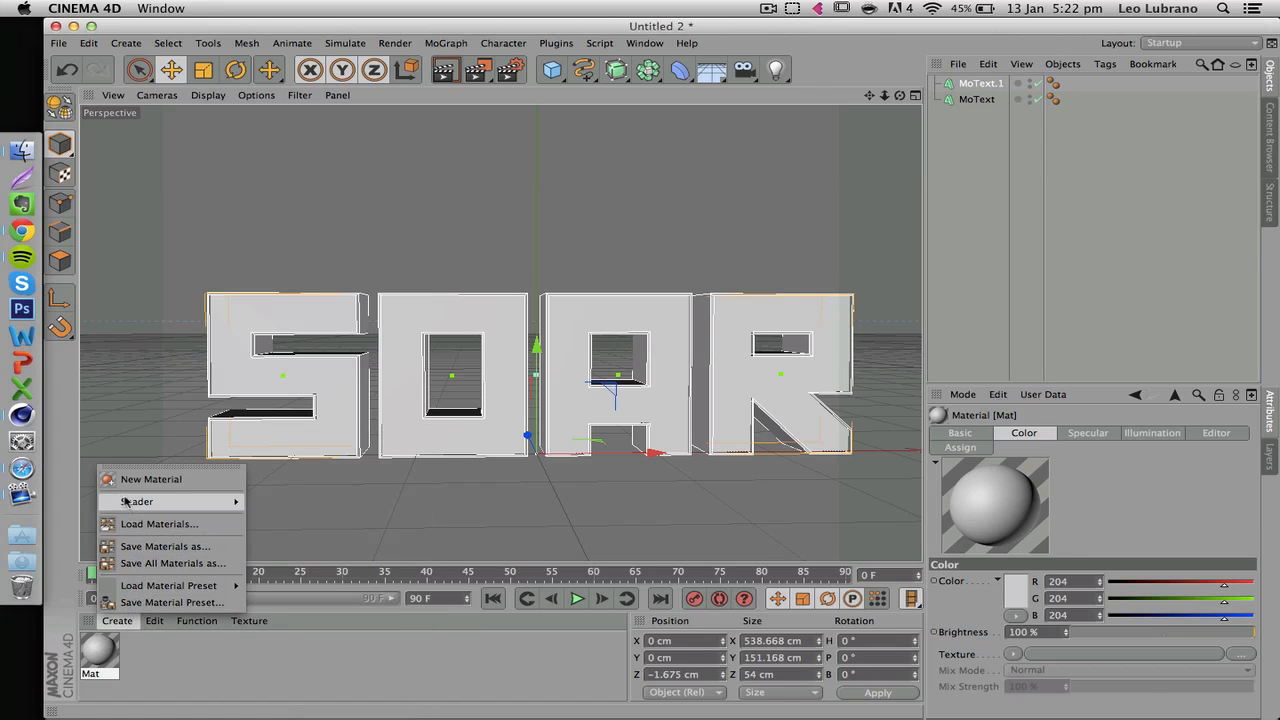
pyautogui.click(197, 652)
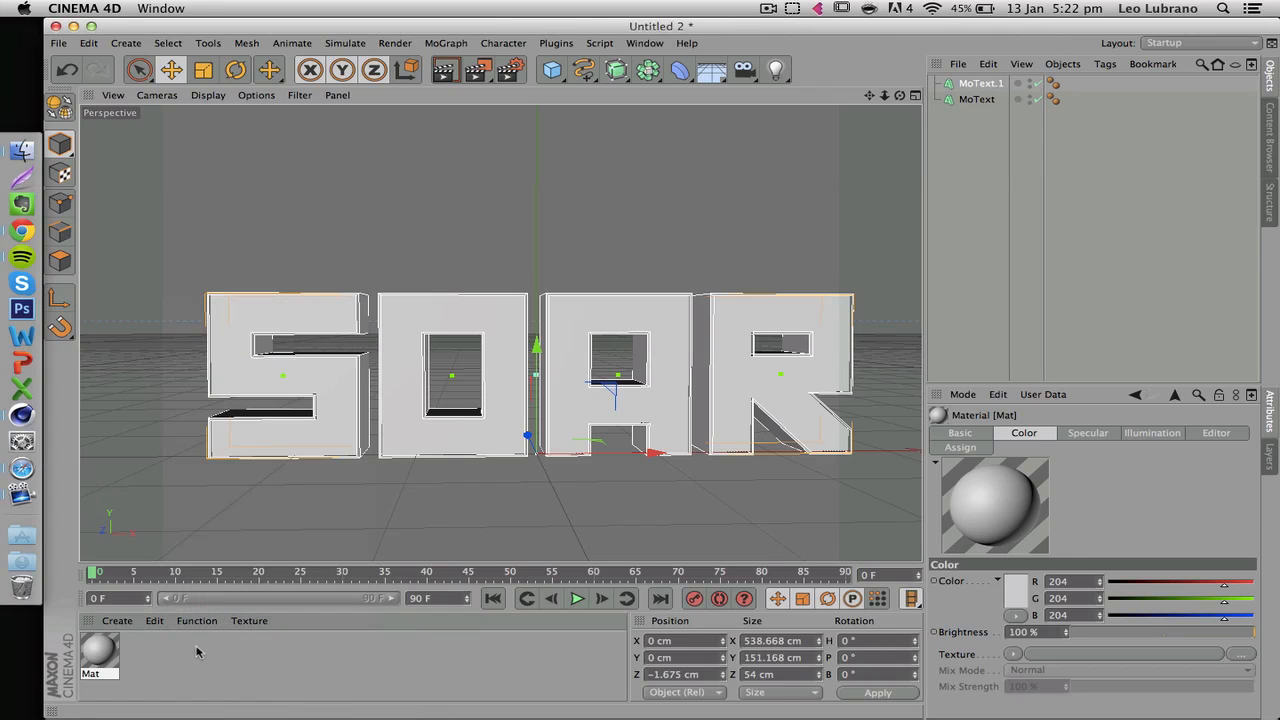
# Open the new material for editing and set its preview to Object (Soft Shadow)
pyautogui.doubleClick(99, 652)
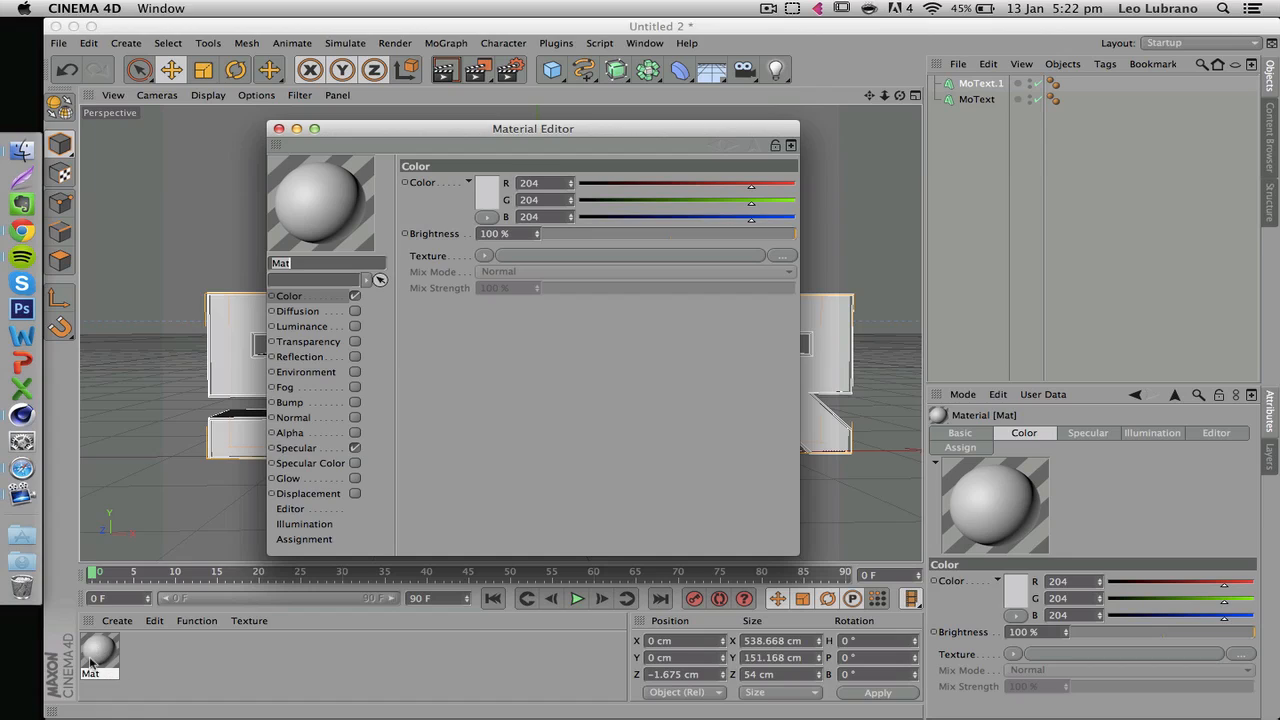
pyautogui.click(312, 301)
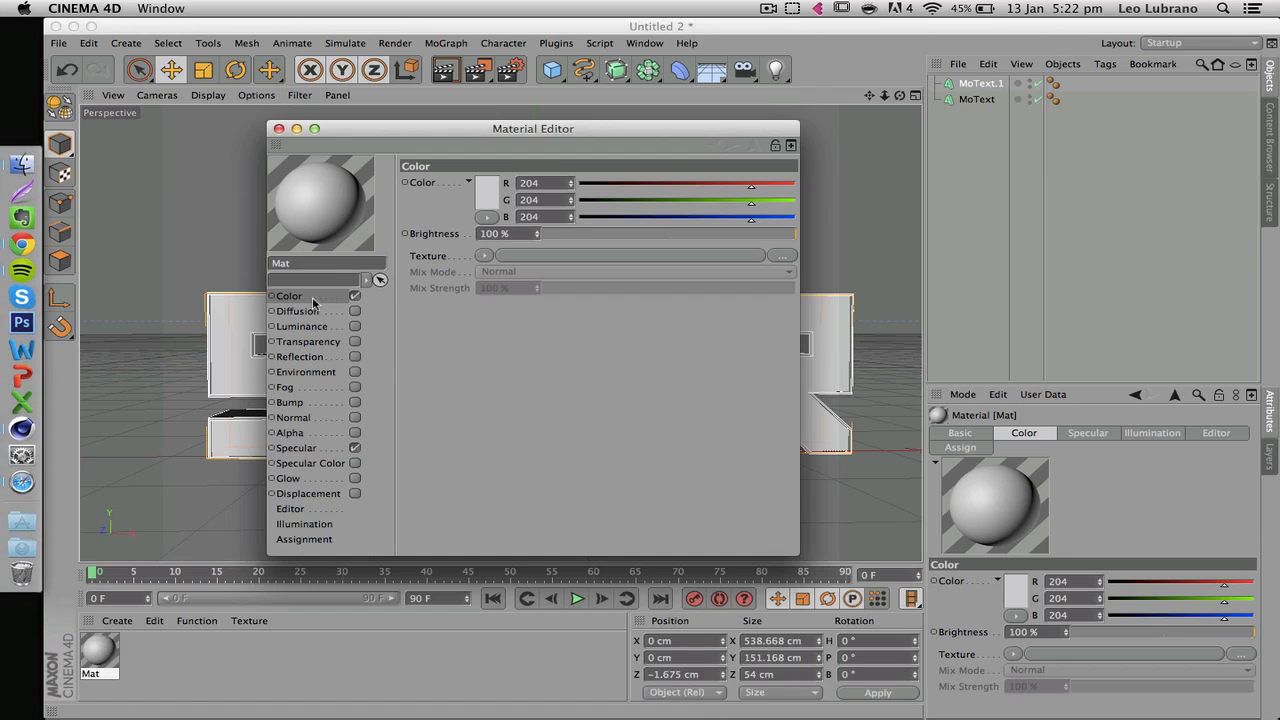
pyautogui.rightClick(317, 206)
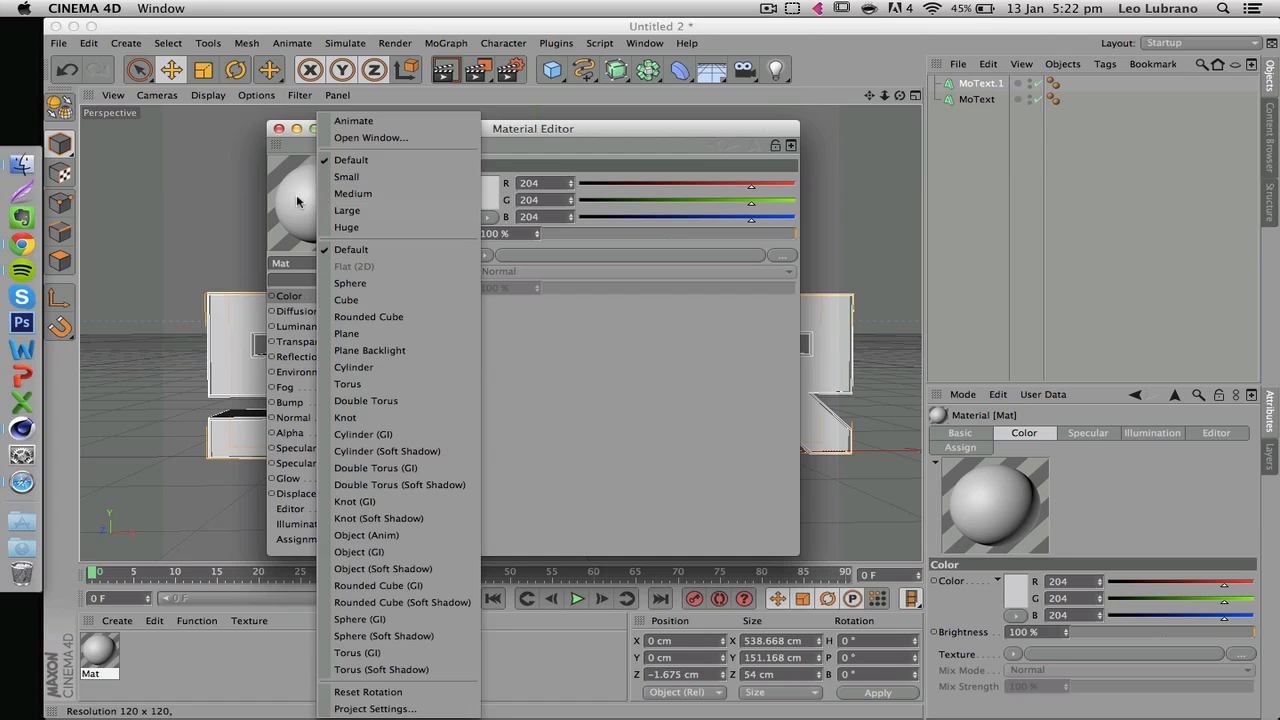
pyautogui.click(402, 568)
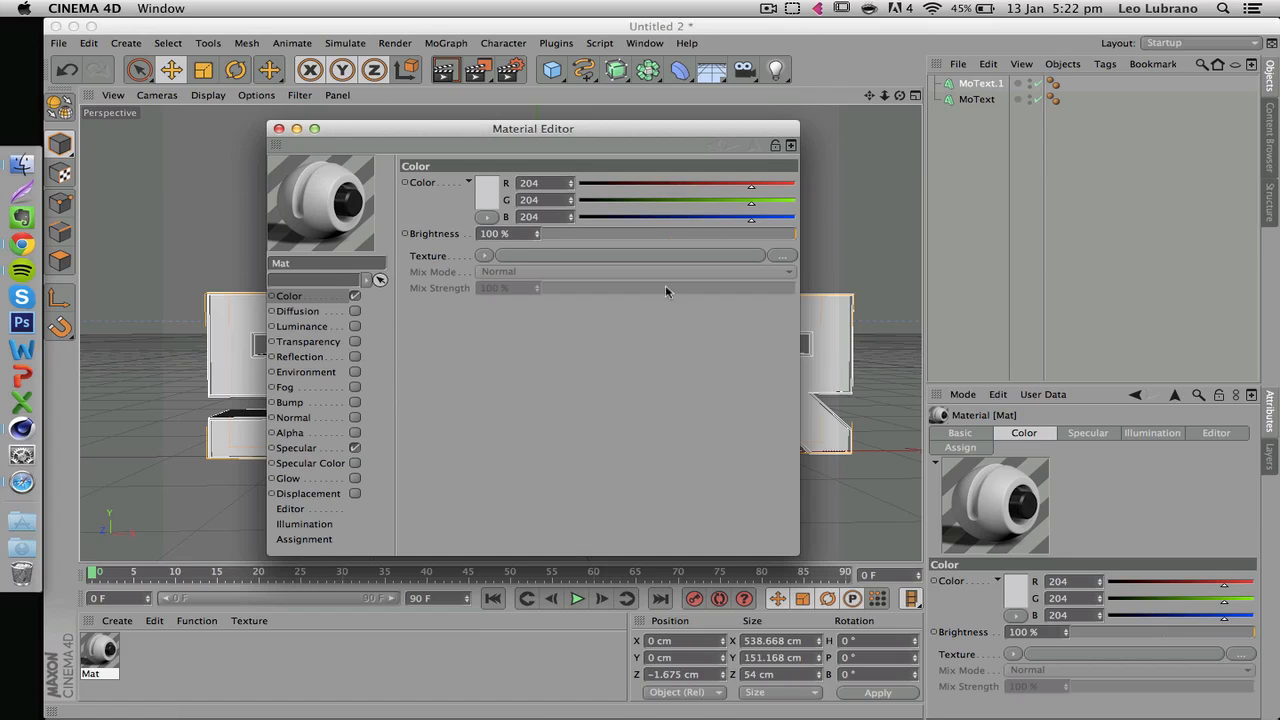
# Turn off the material's Specular channel
pyautogui.click(296, 448)
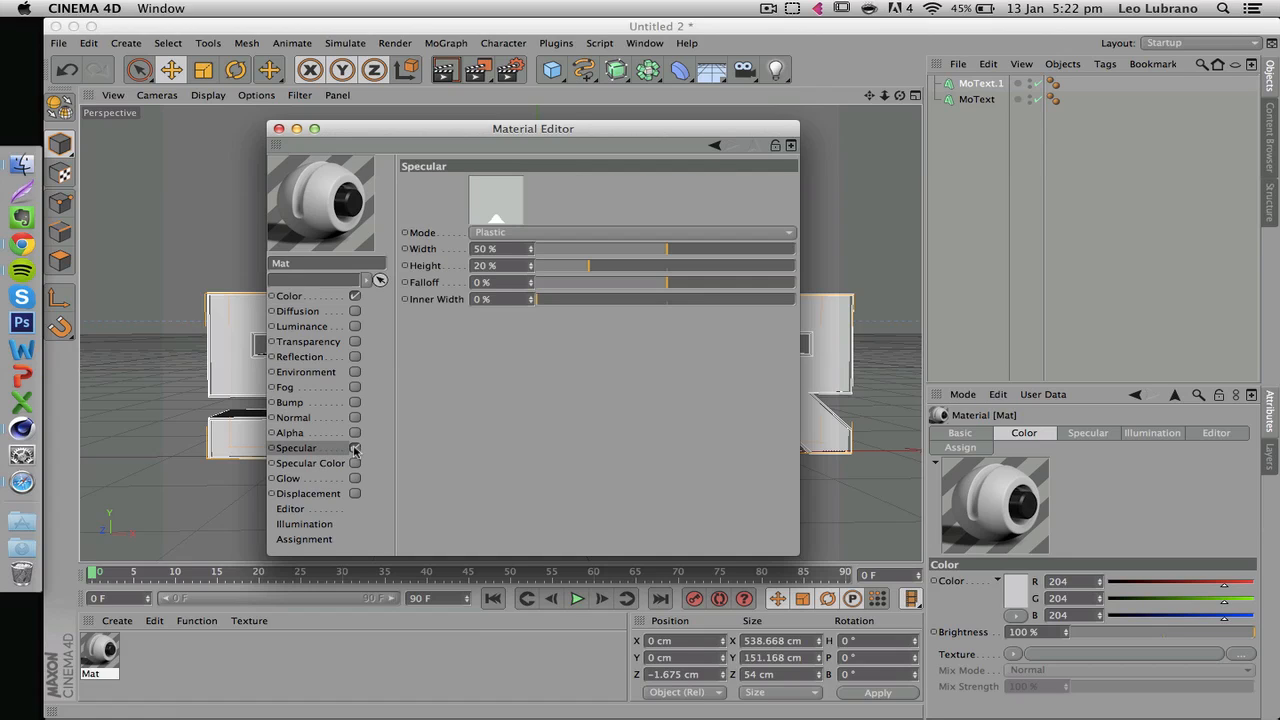
pyautogui.click(355, 448)
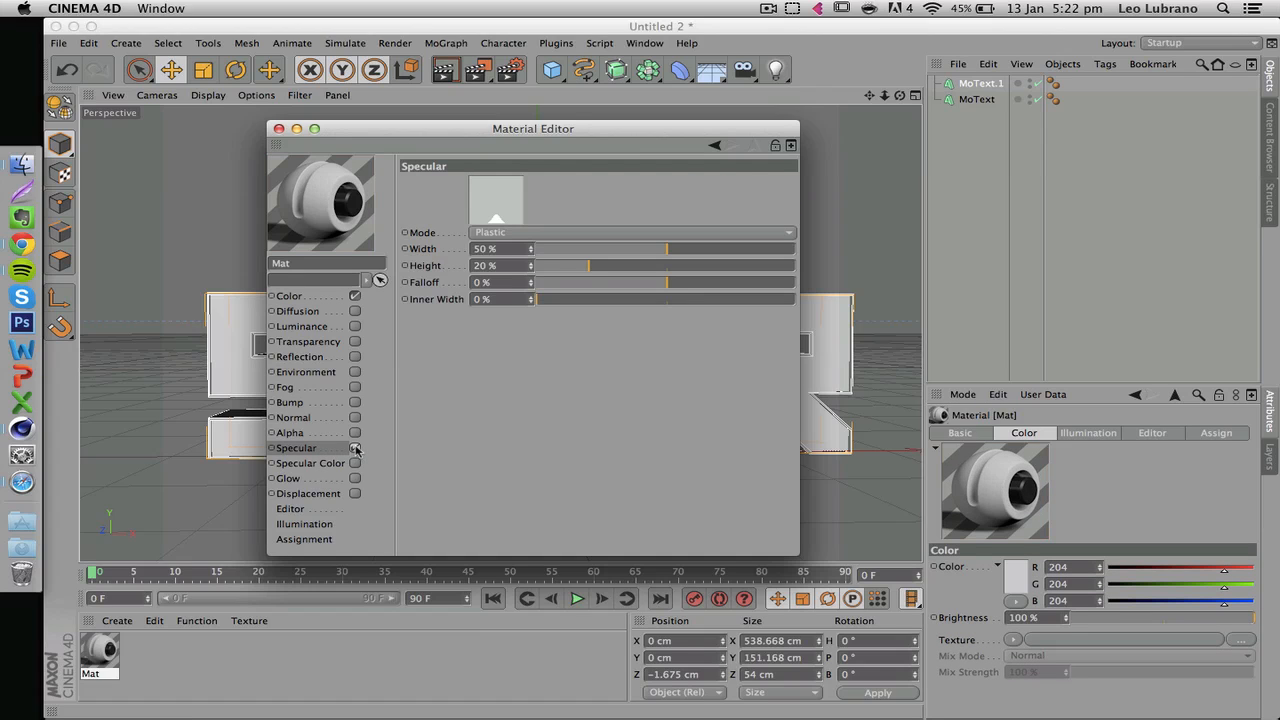
pyautogui.click(355, 448)
pyautogui.click(355, 448)
# Start loading an image as the Color channel's texture and browse the Textures folder
pyautogui.click(289, 296)
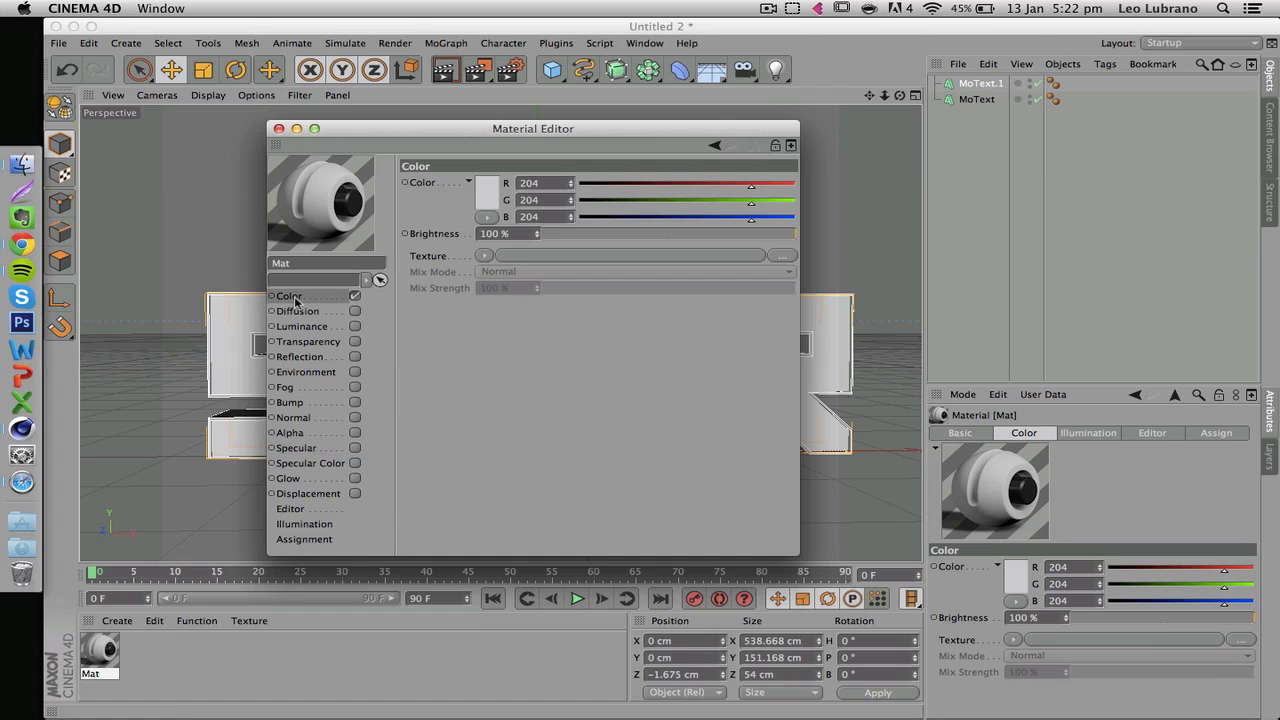
pyautogui.click(484, 257)
pyautogui.click(506, 287)
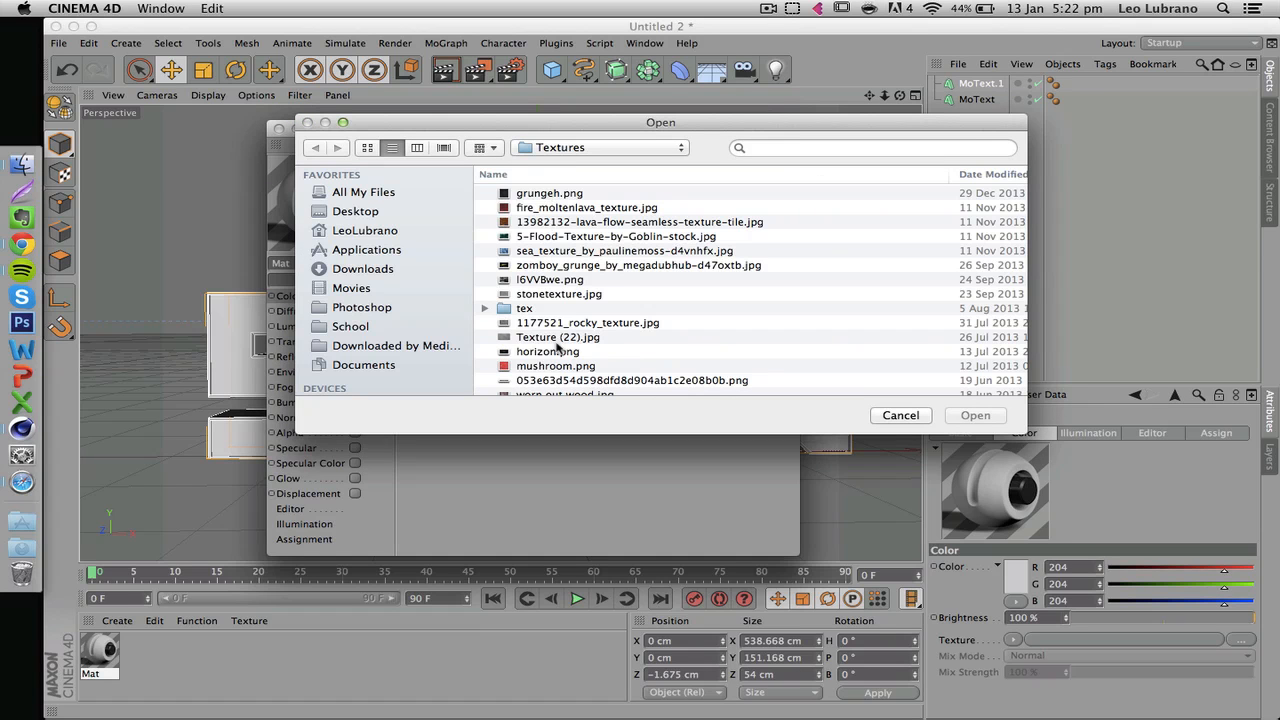
pyautogui.scroll(-10, 558, 346)
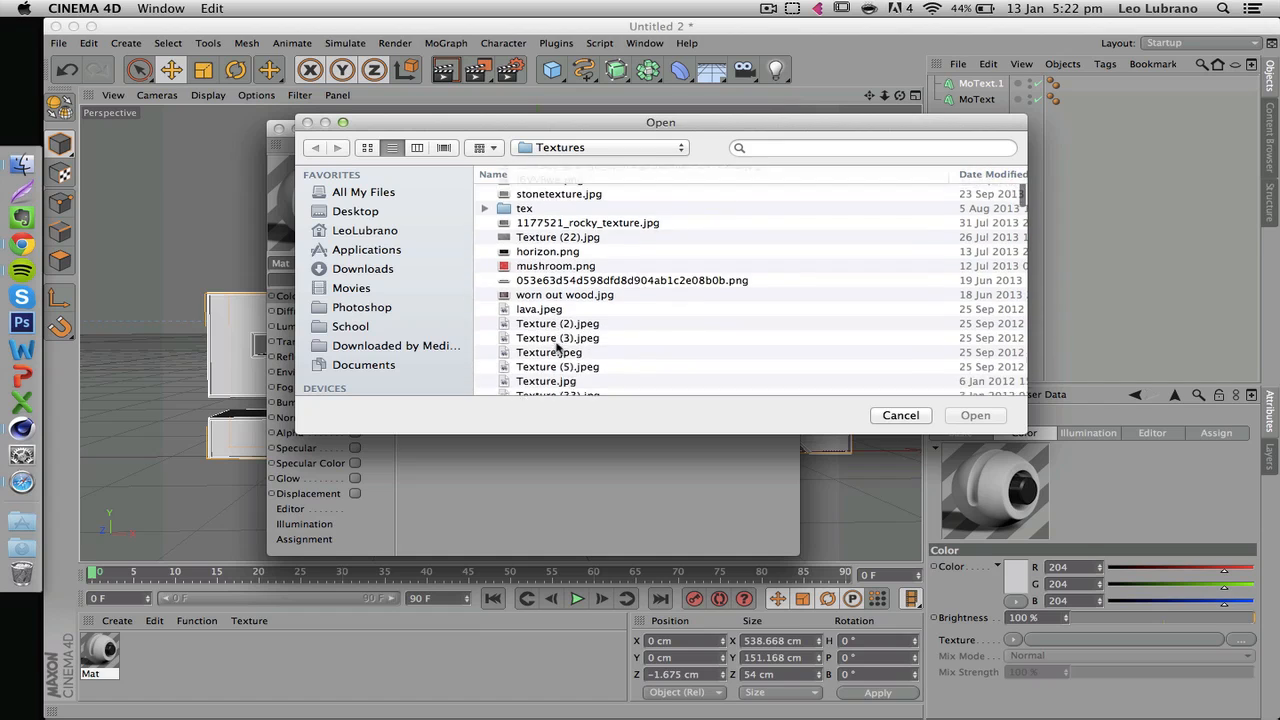
pyautogui.scroll(-8, 558, 346)
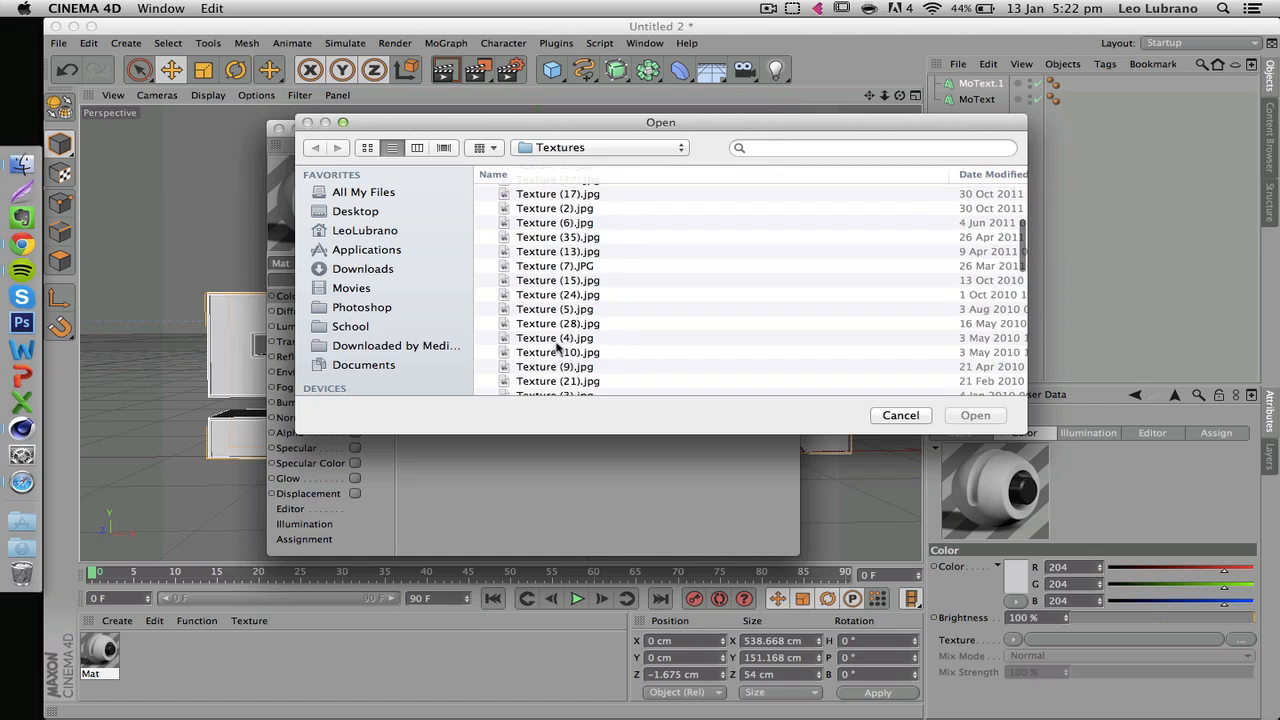
# Switch to Finder, open the Textures folder inside Photoshop, and preview grungeh.png
pyautogui.click(22, 163)
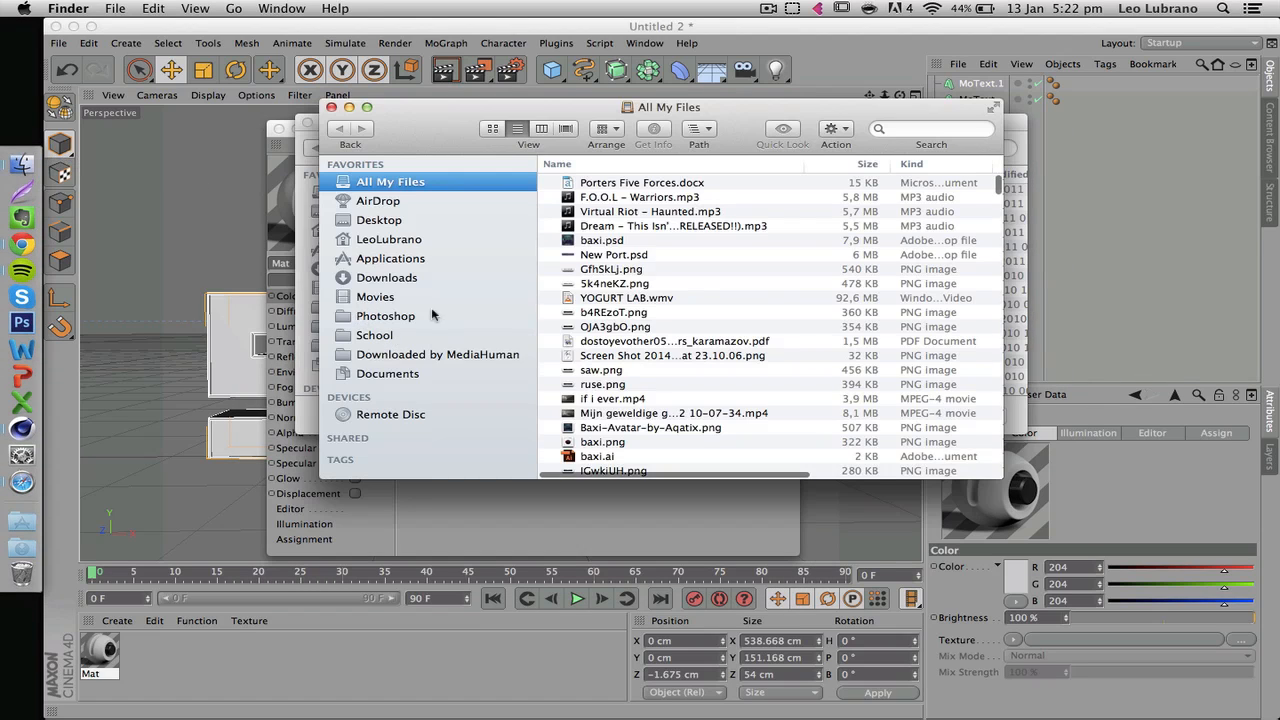
pyautogui.click(436, 316)
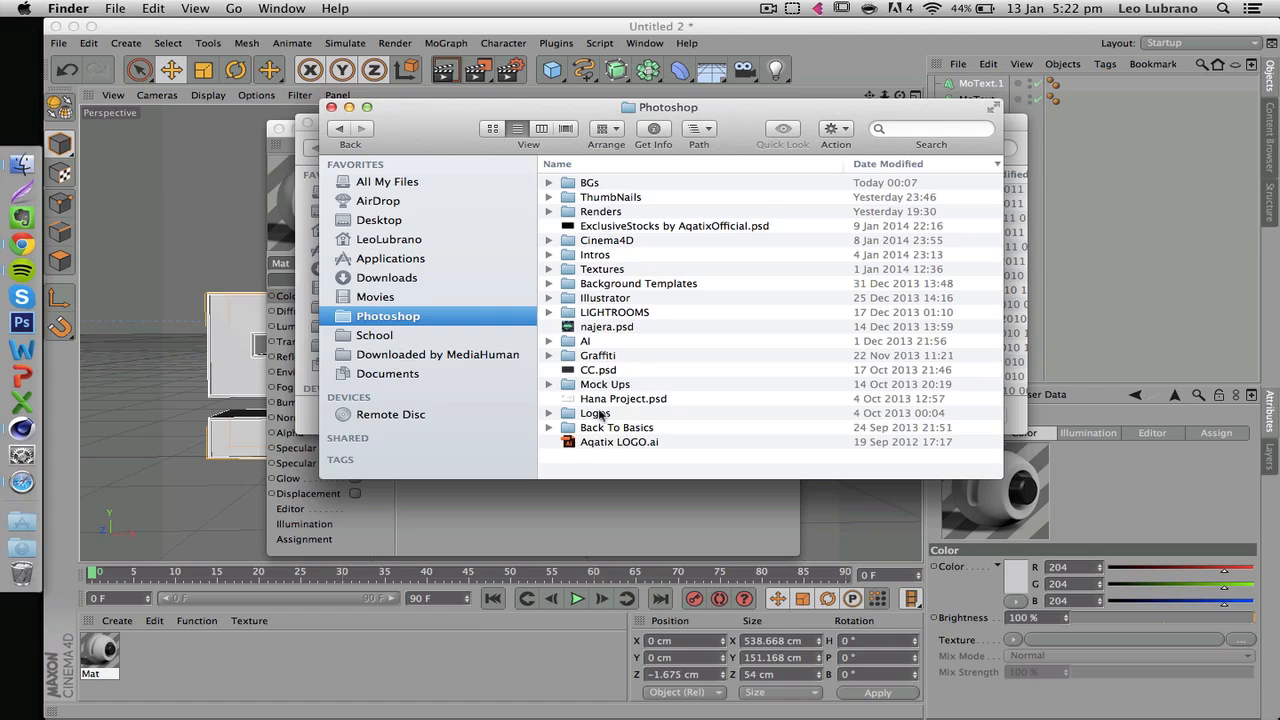
pyautogui.click(602, 260)
pyautogui.doubleClick(602, 268)
pyautogui.scroll(-5, 605, 240)
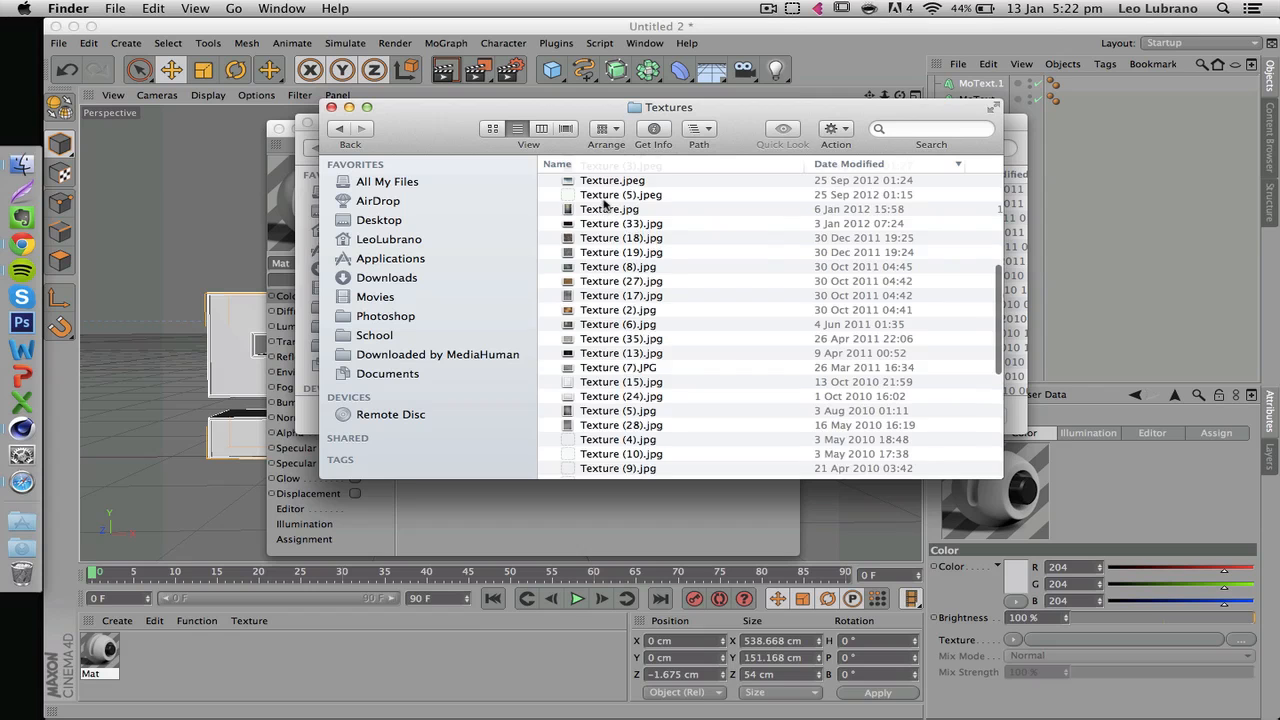
pyautogui.scroll(10, 605, 198)
pyautogui.click(605, 182)
pyautogui.press('space')
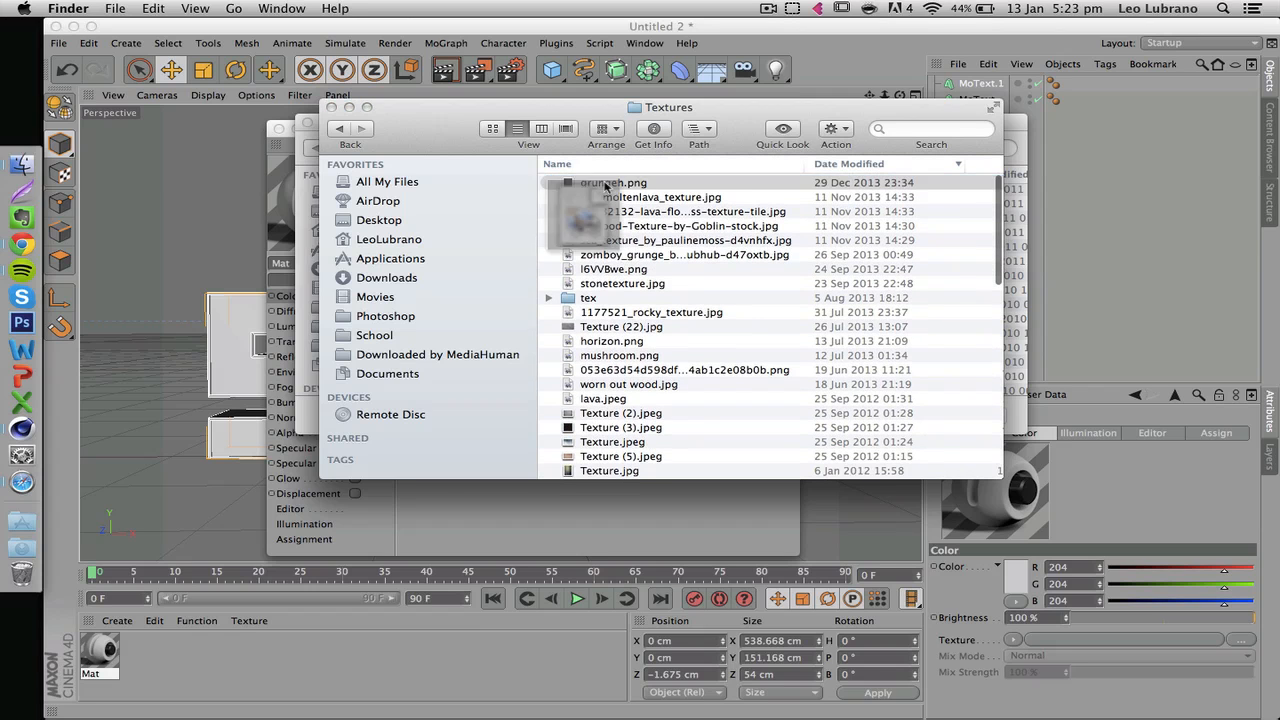
pyautogui.press('Down')
pyautogui.press('Up')
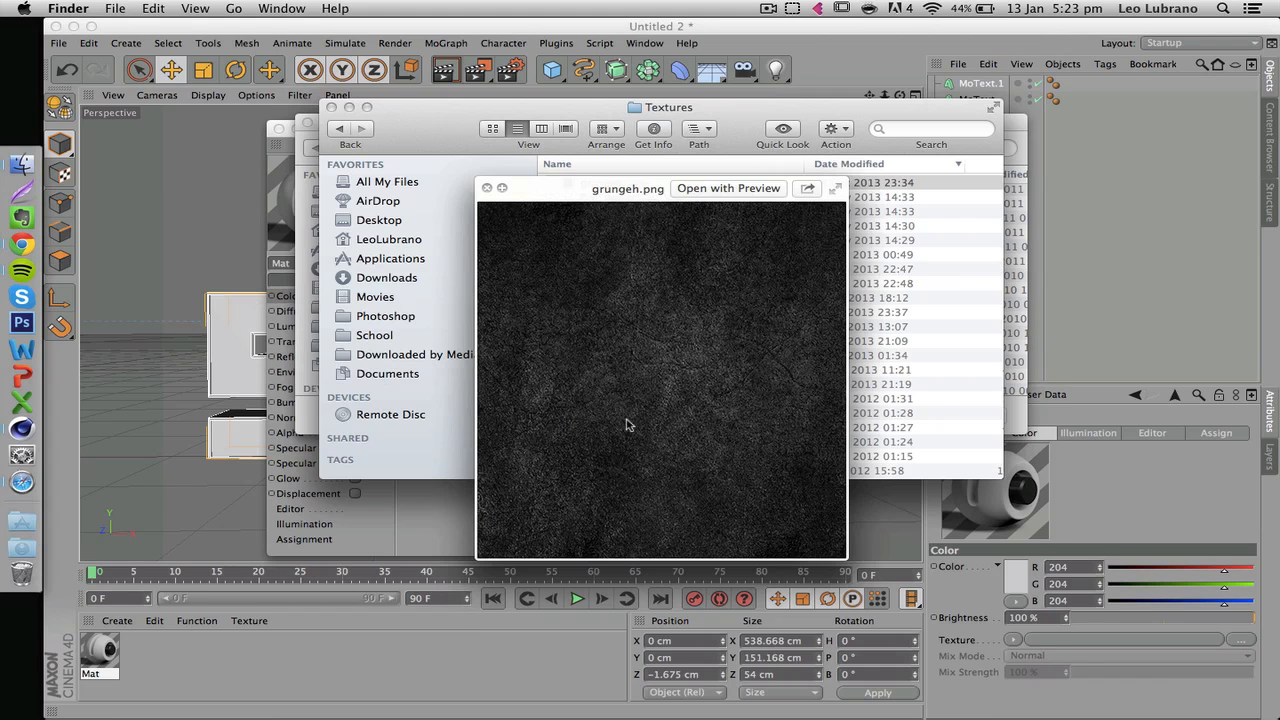
pyautogui.press('space')
# Switch back to Cinema 4D and load grungeh.png as the Color texture without copying it to the project location
pyautogui.click(302, 148)
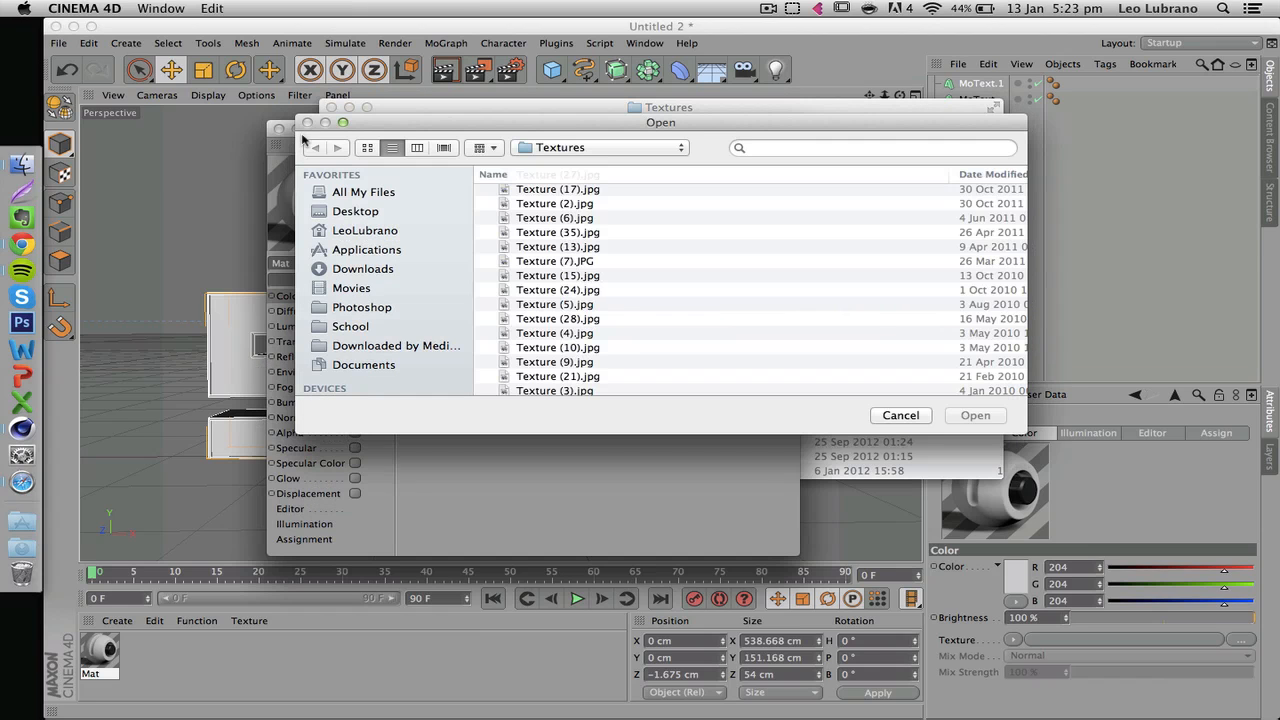
pyautogui.doubleClick(538, 195)
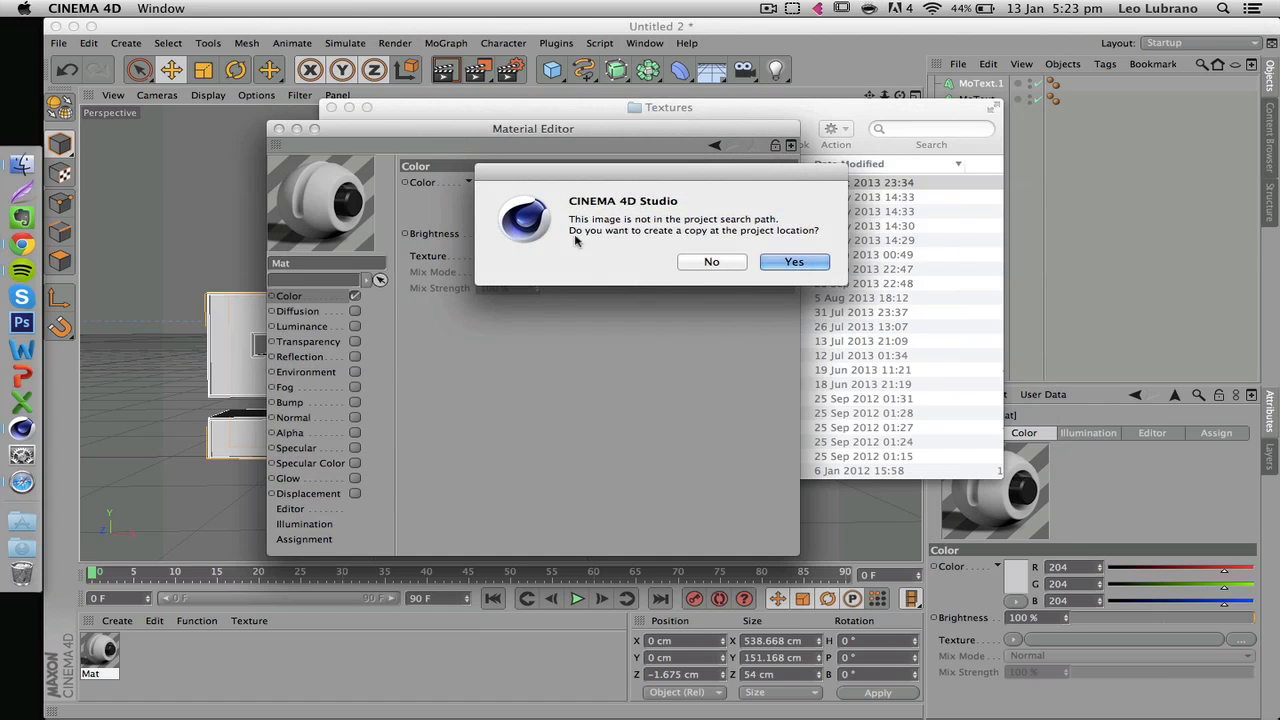
pyautogui.click(705, 261)
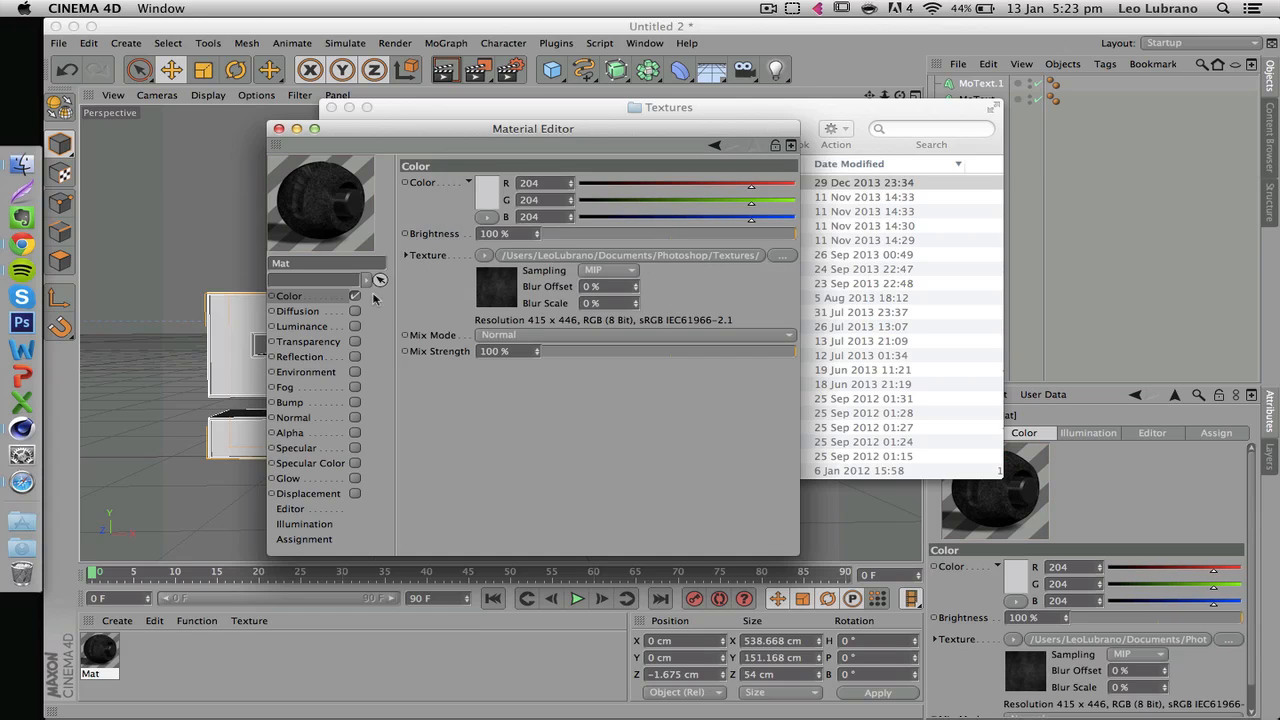
# Copy the Color channel's grunge texture with Copy Channel
pyautogui.click(483, 256)
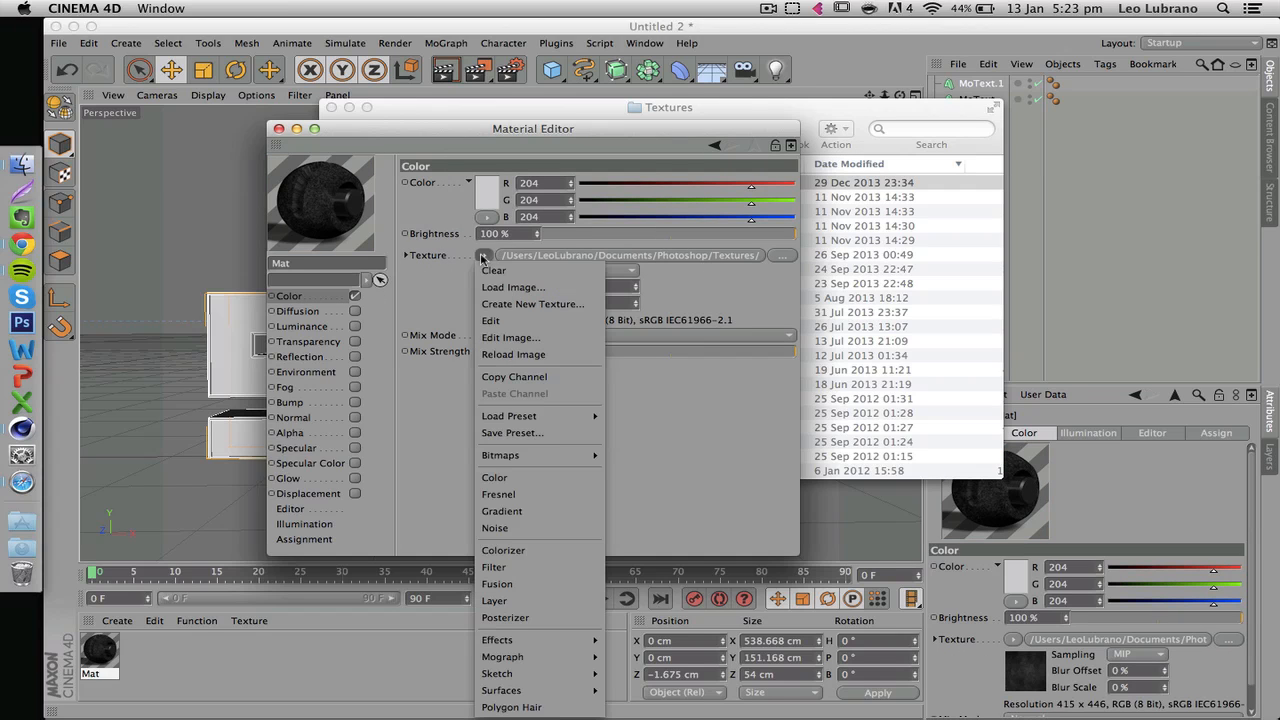
pyautogui.click(433, 262)
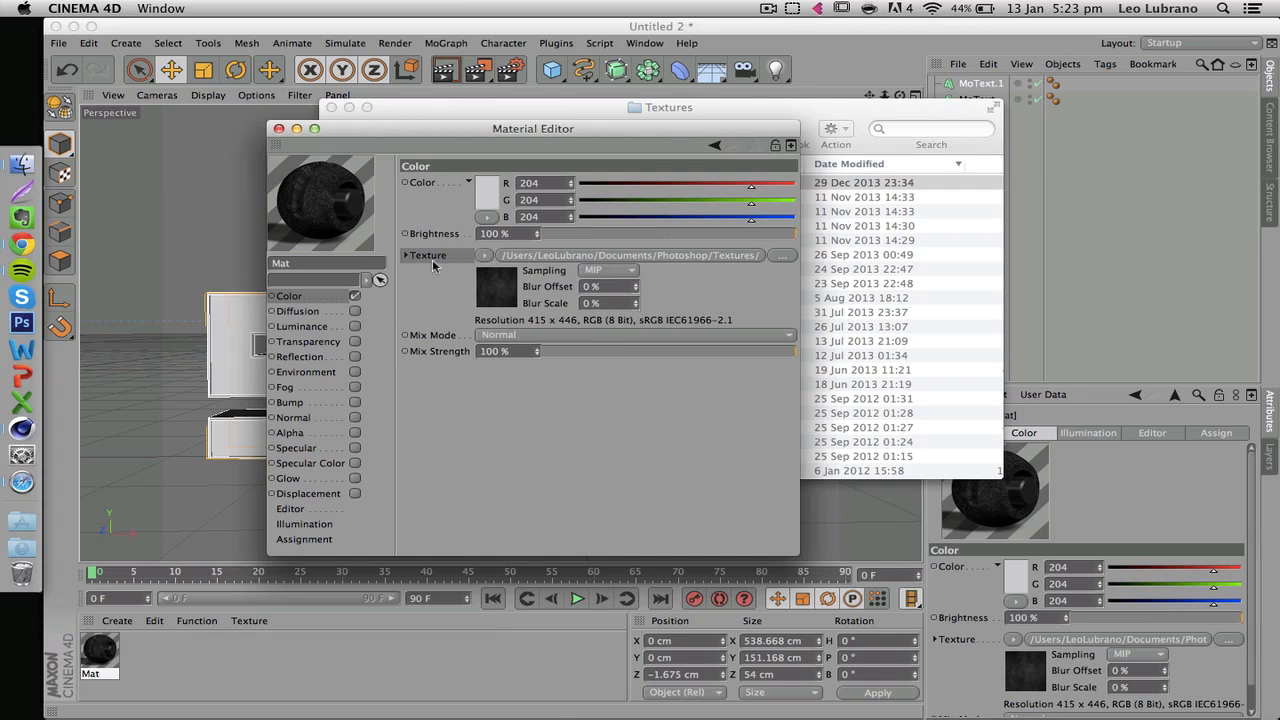
pyautogui.click(484, 256)
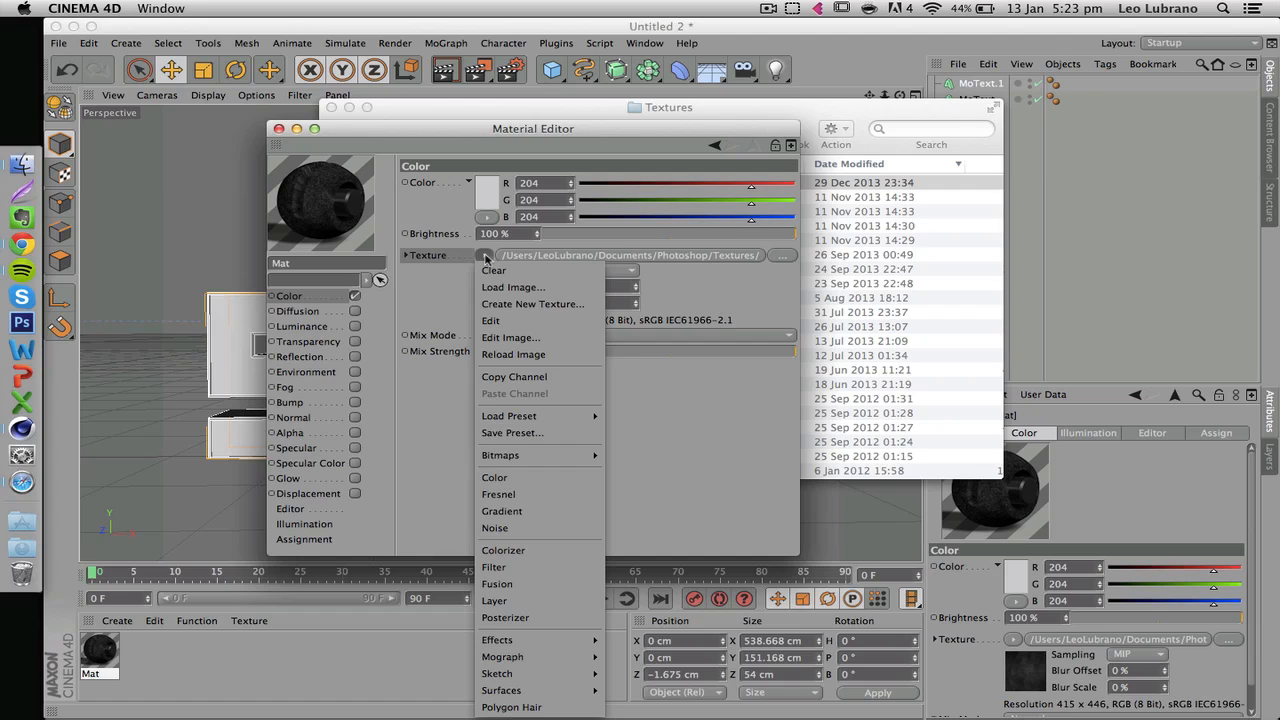
pyautogui.click(514, 377)
# Enable the Bump channel with the copied texture pasted into it and set its strength to 43%
pyautogui.click(302, 404)
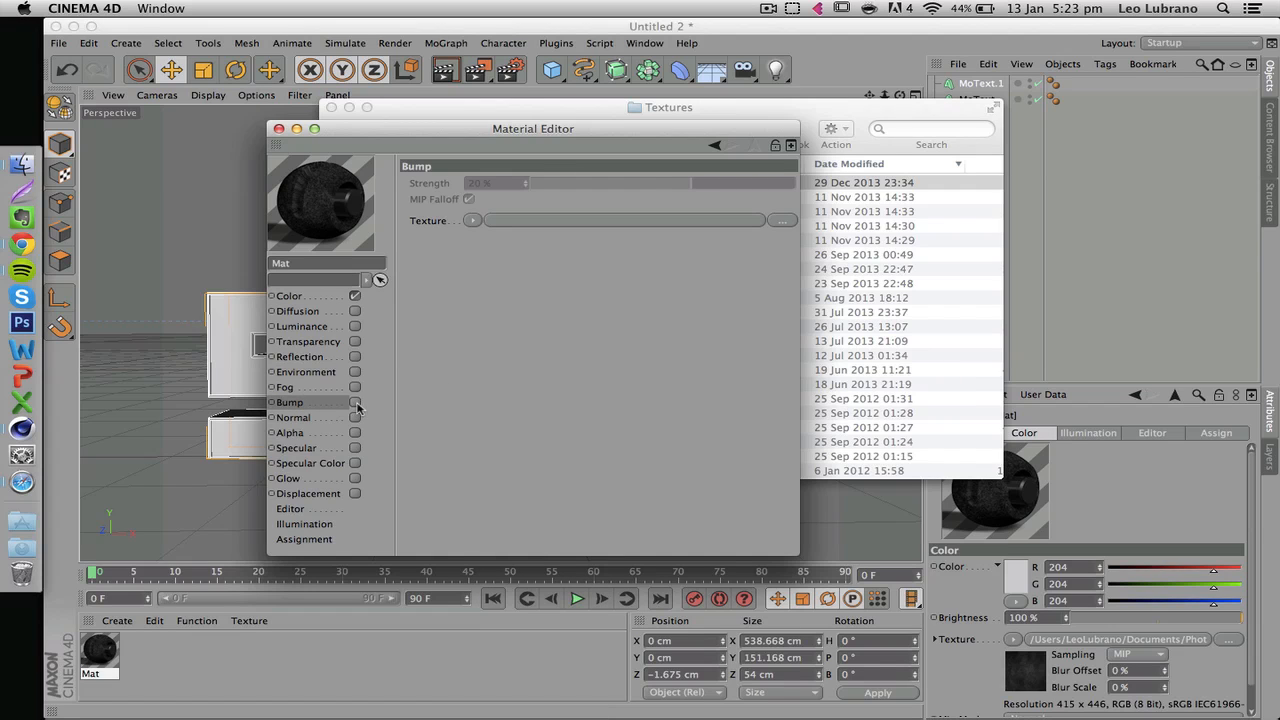
pyautogui.click(355, 402)
pyautogui.click(473, 220)
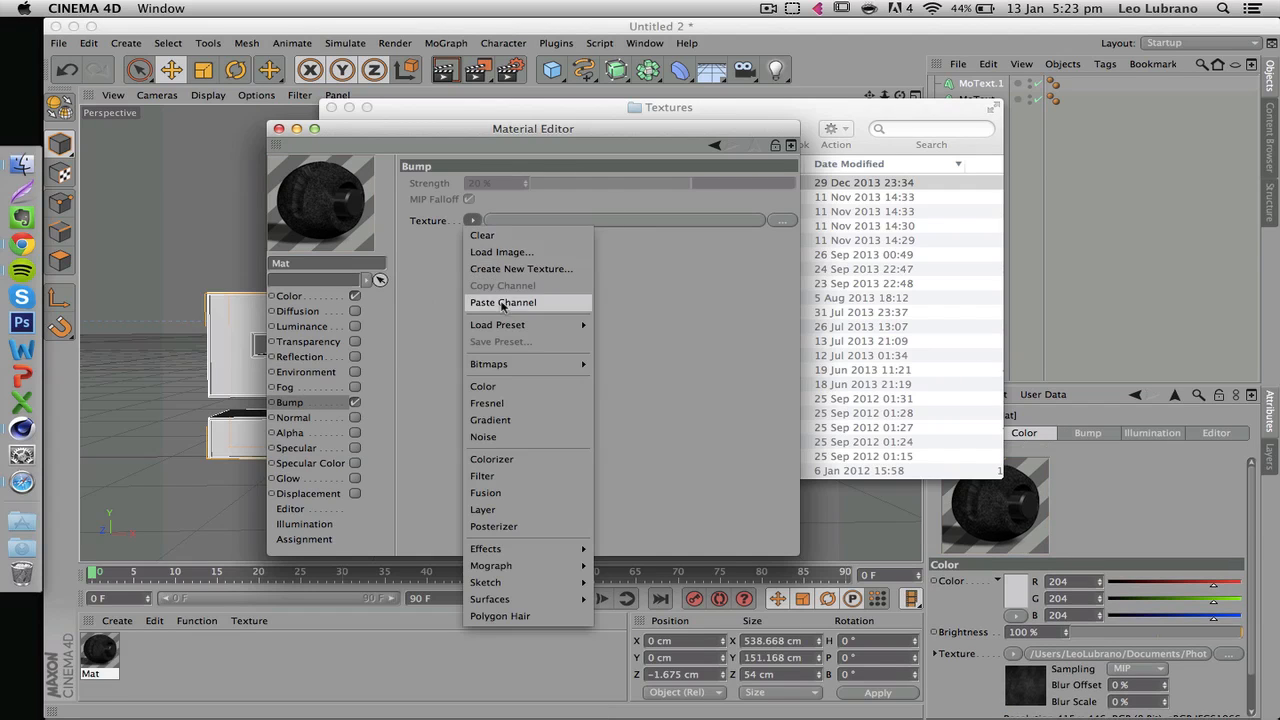
pyautogui.click(503, 303)
pyautogui.click(724, 182)
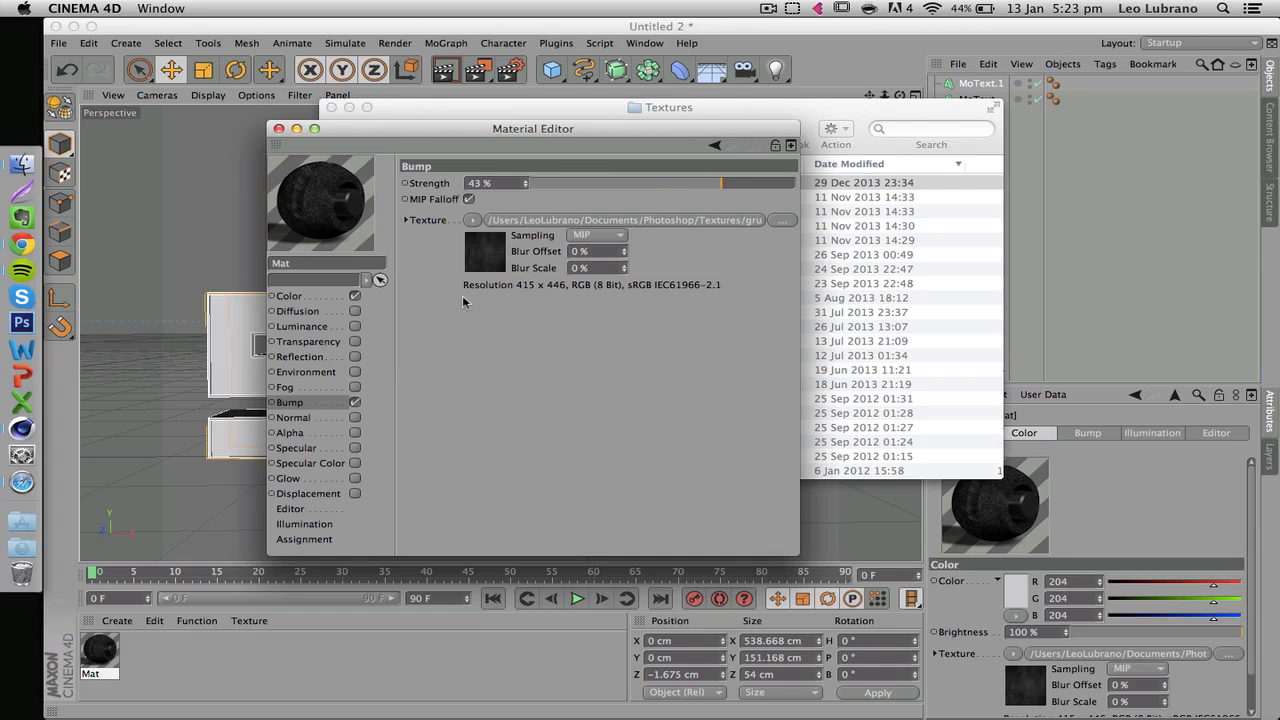
pyautogui.click(289, 296)
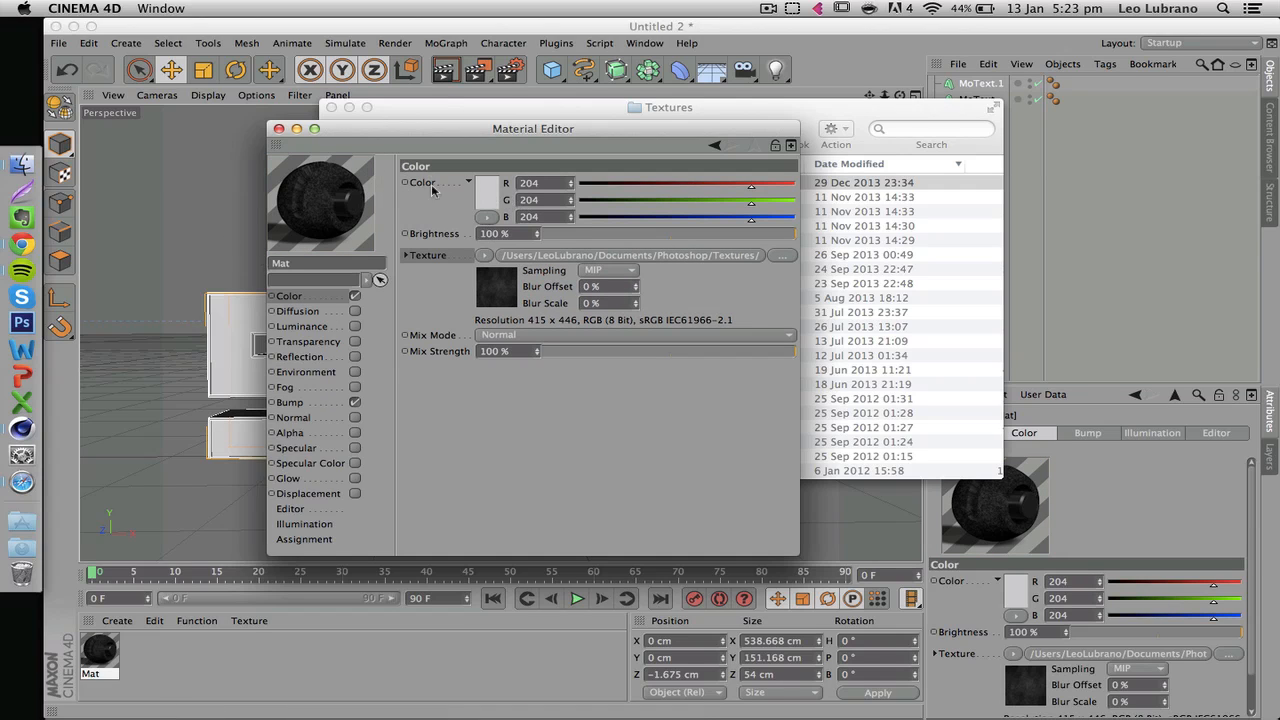
# Set the material's Color to pure white (RGB 255) and the texture's Mix Strength to 91%
pyautogui.click(487, 196)
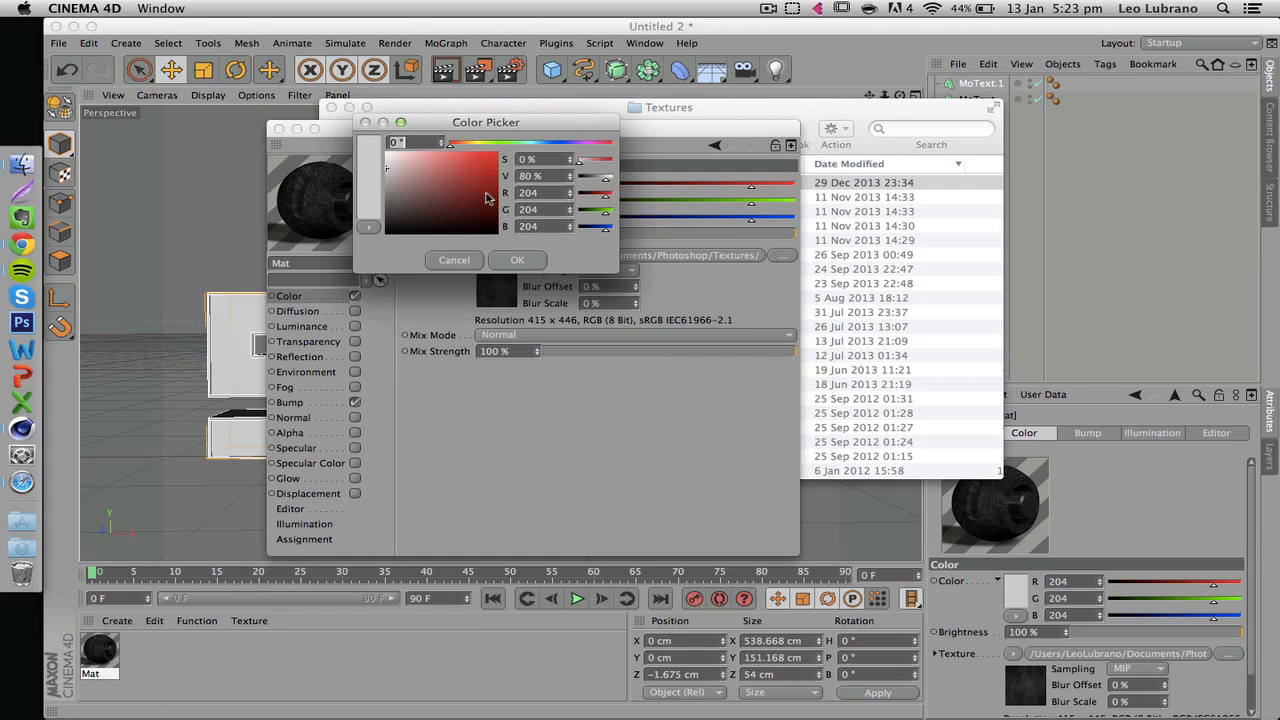
pyautogui.moveTo(427, 190); pyautogui.dragTo(338, 118)
pyautogui.press('Return')
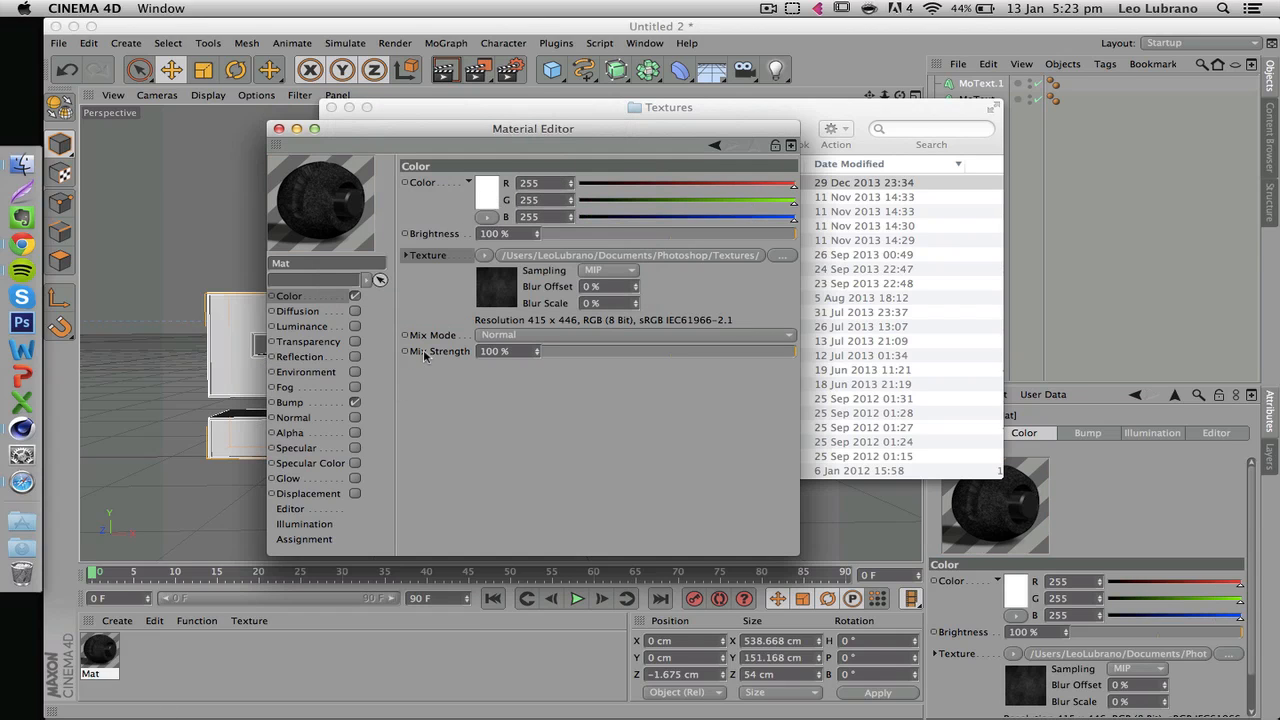
pyautogui.moveTo(723, 353); pyautogui.dragTo(776, 352)
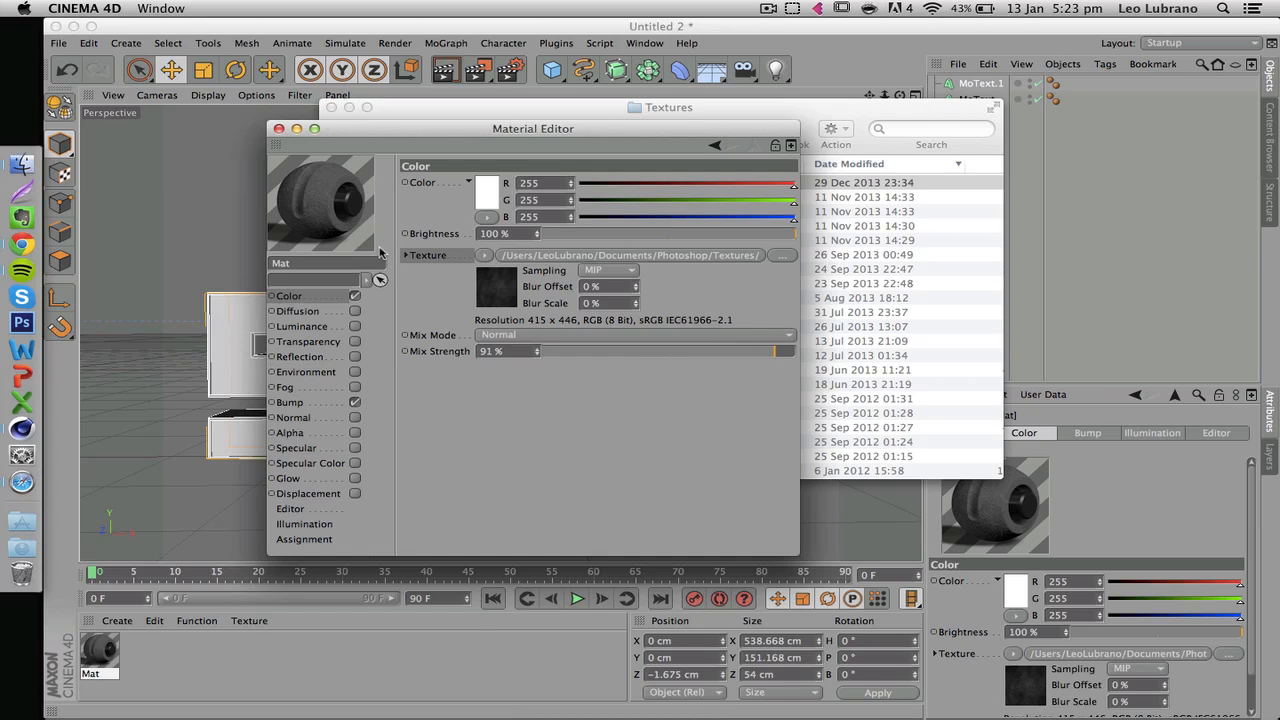
# Enable the Displacement channel with a Noise texture and set its strength to 24%
pyautogui.click(308, 494)
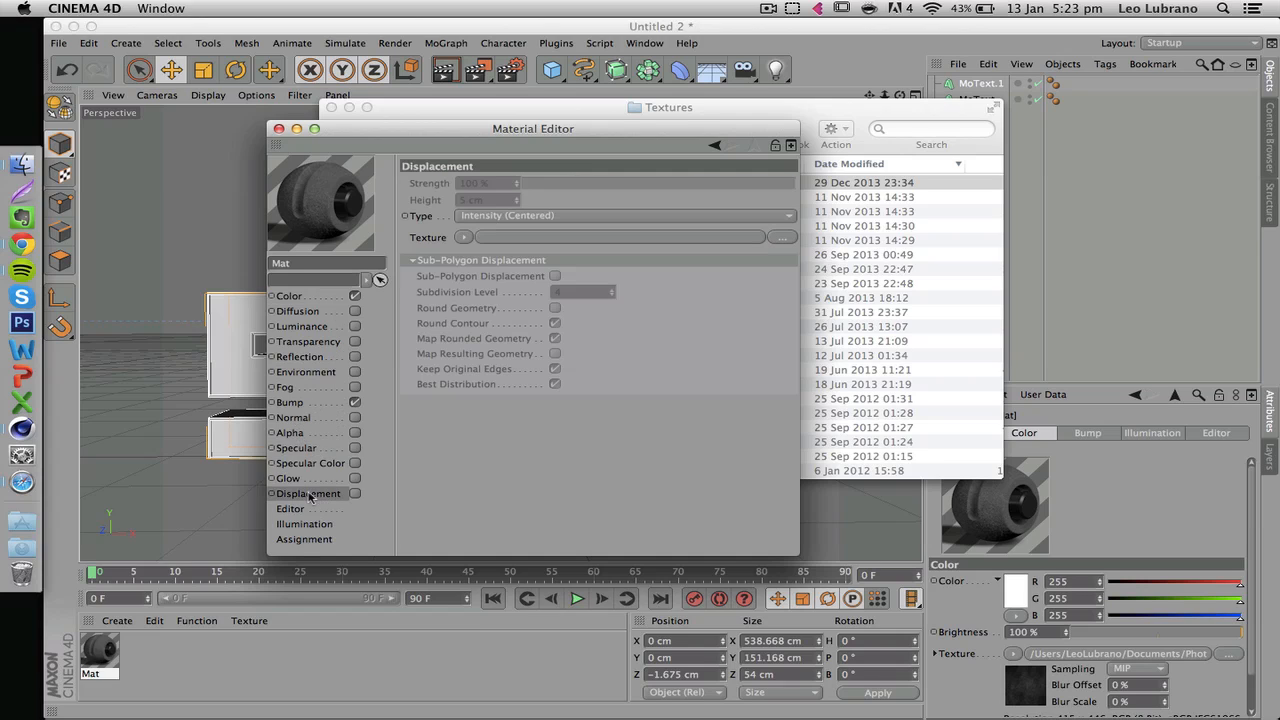
pyautogui.click(355, 494)
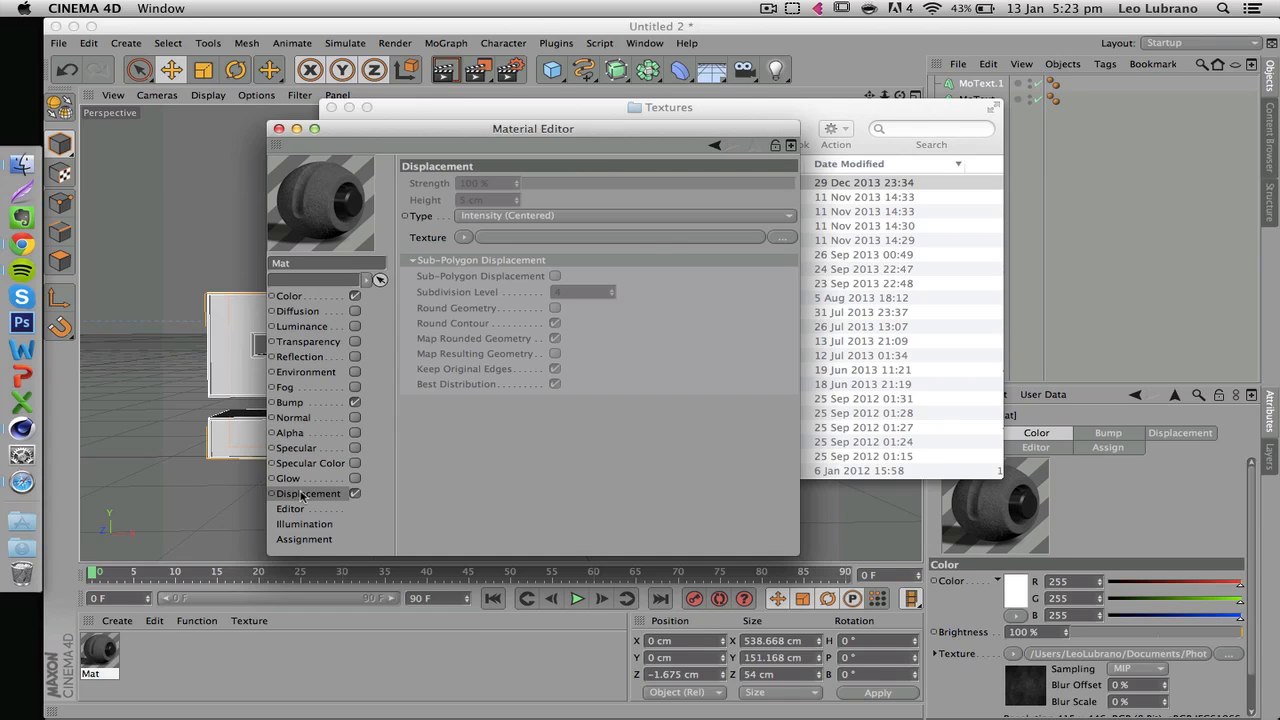
pyautogui.click(463, 239)
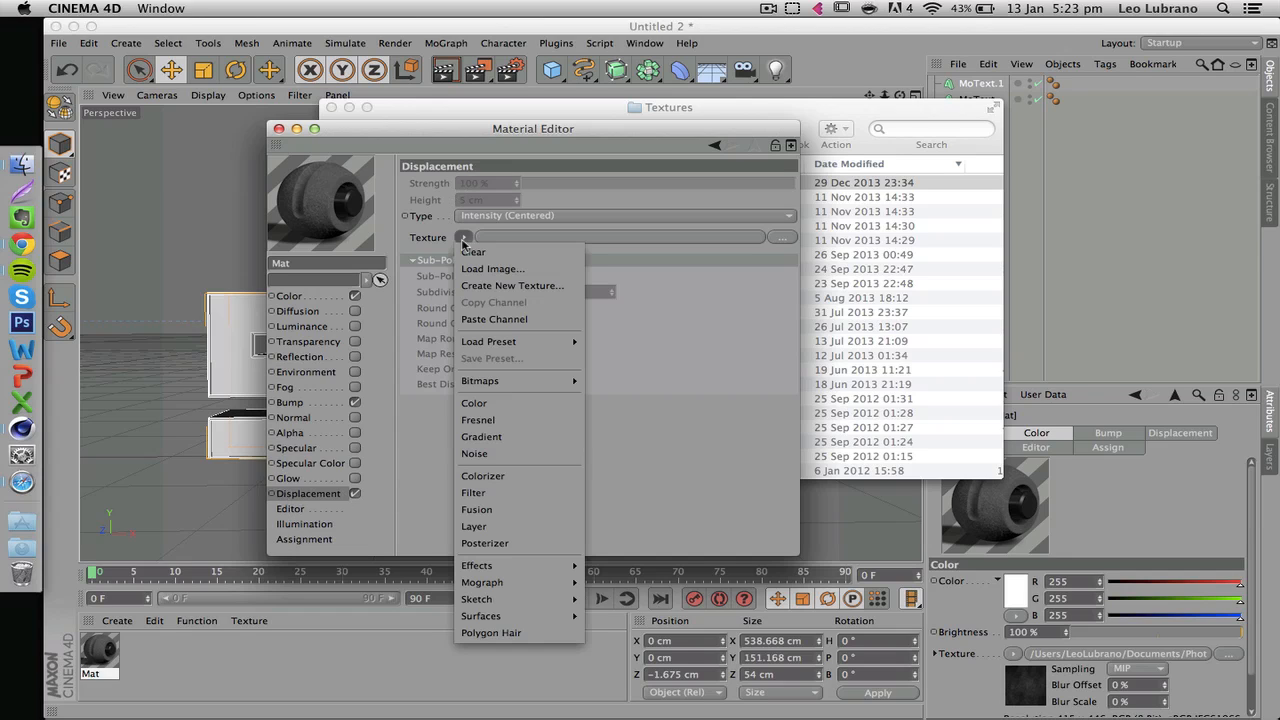
pyautogui.click(491, 452)
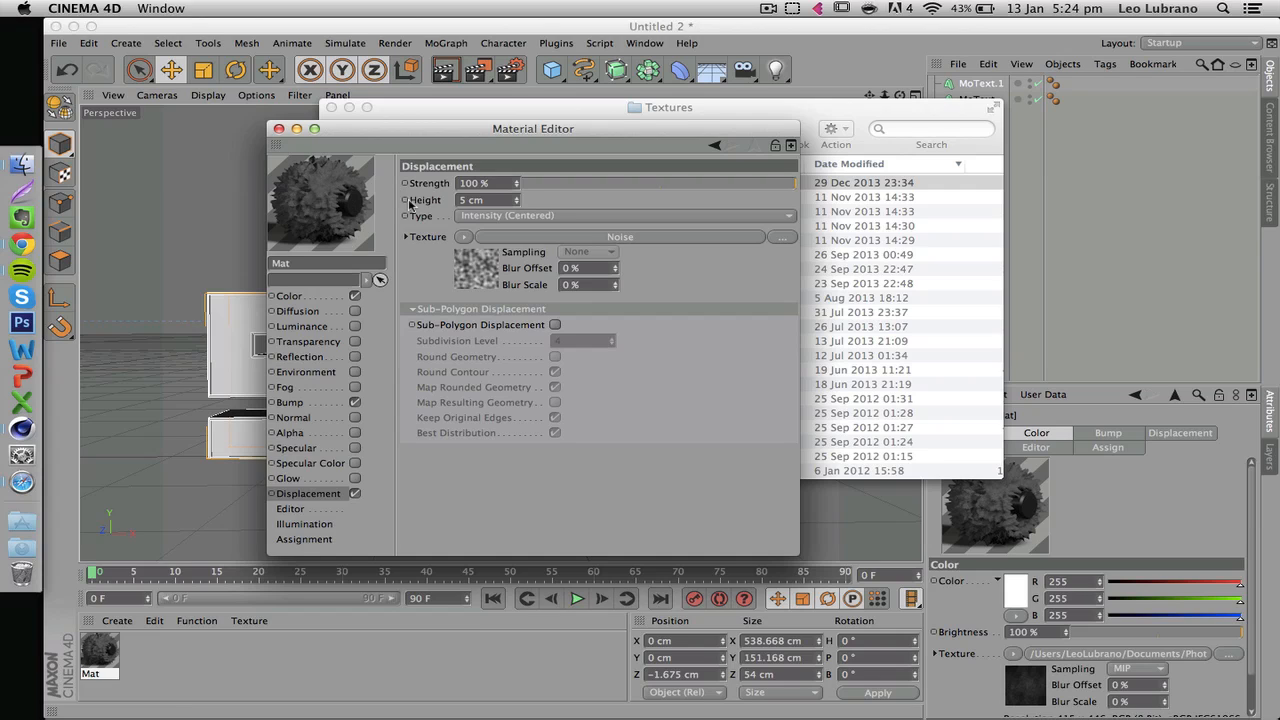
pyautogui.click(693, 183)
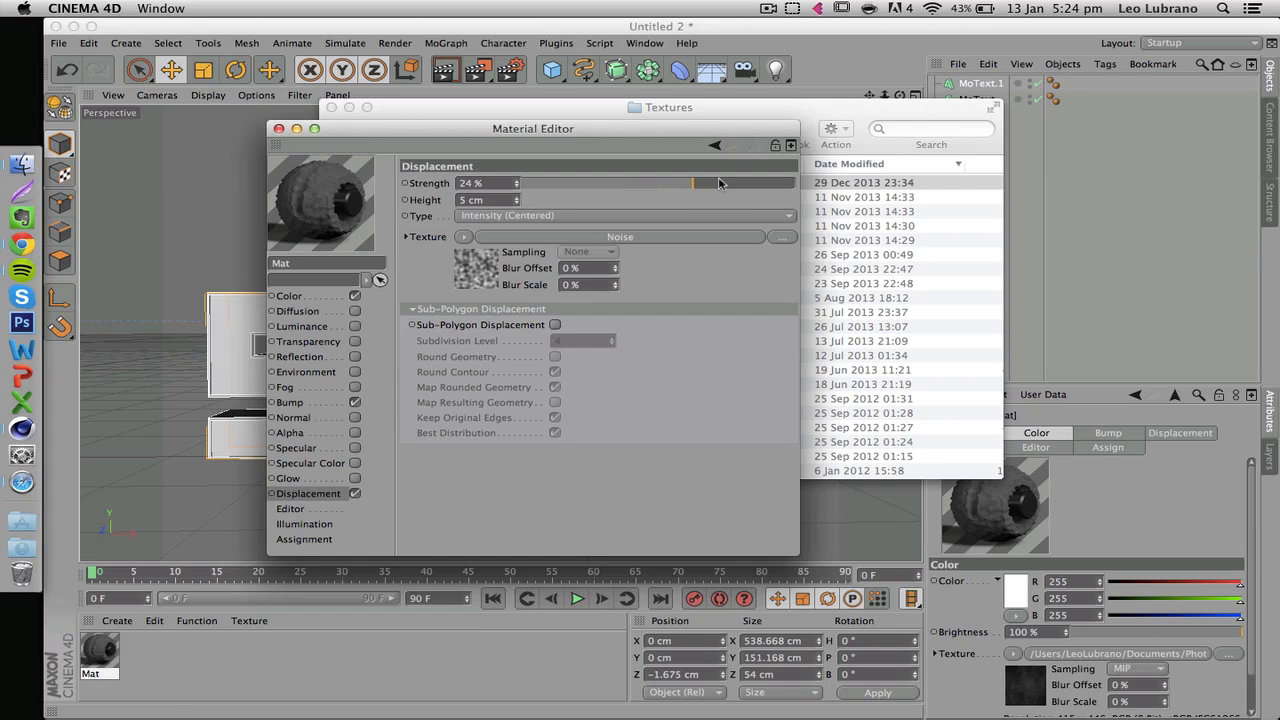
# Try out the noise types in the displacement's Noise shader and set the type to Luka
pyautogui.click(487, 268)
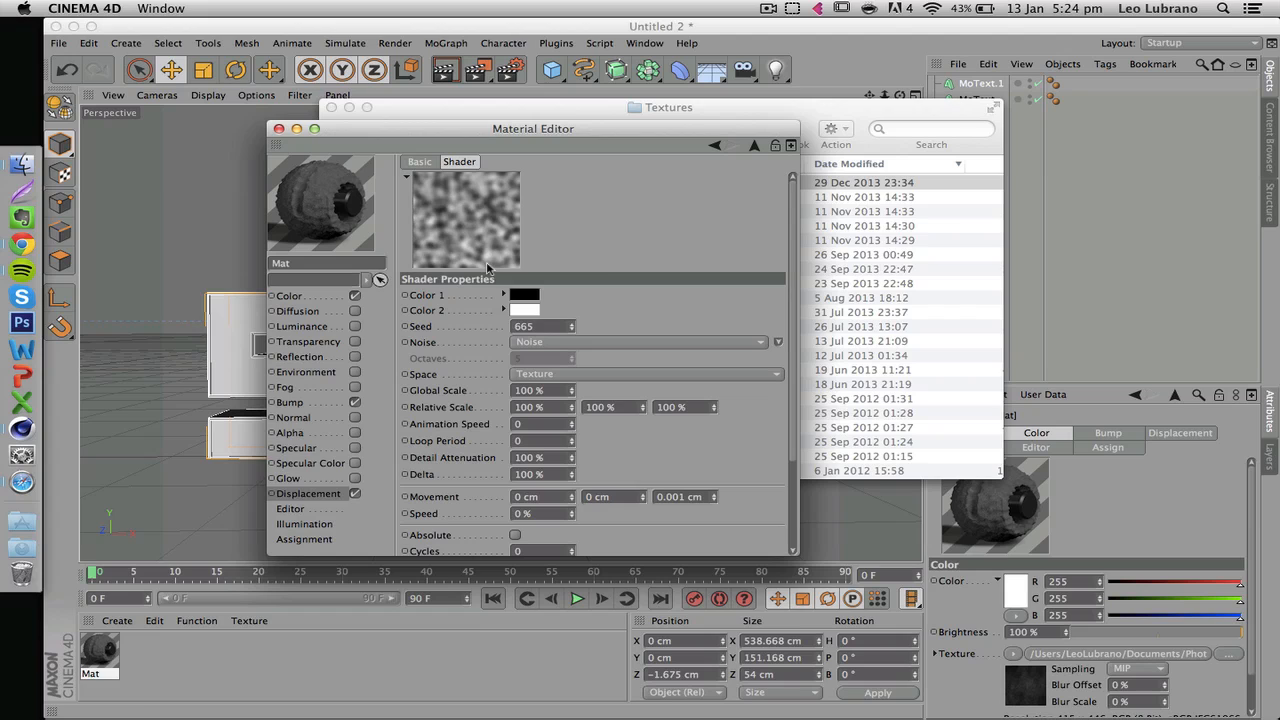
pyautogui.click(305, 495)
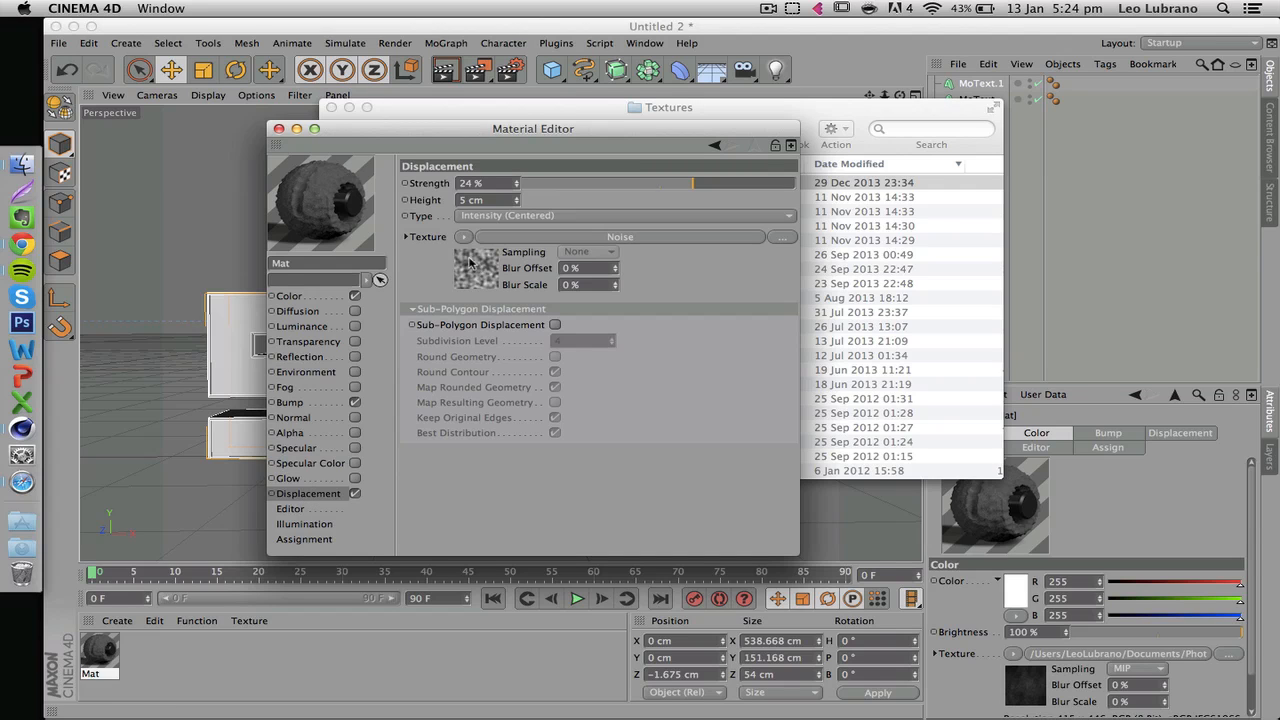
pyautogui.click(475, 269)
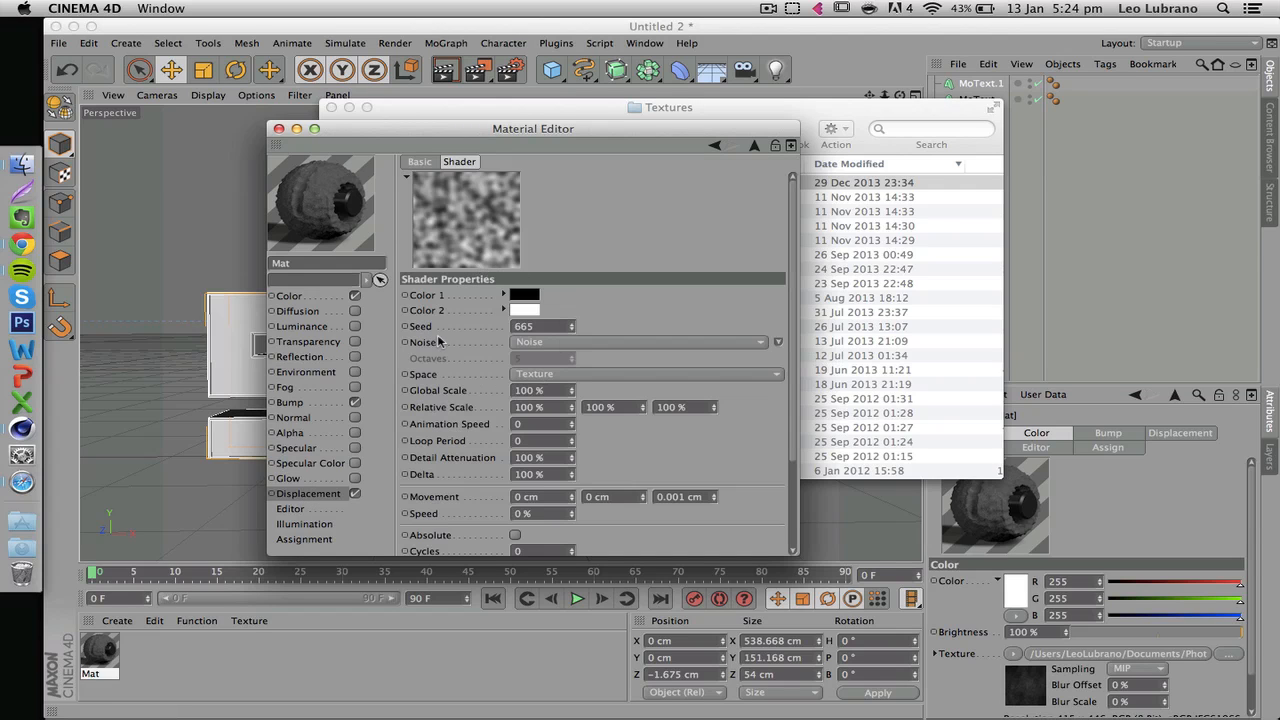
pyautogui.click(533, 350)
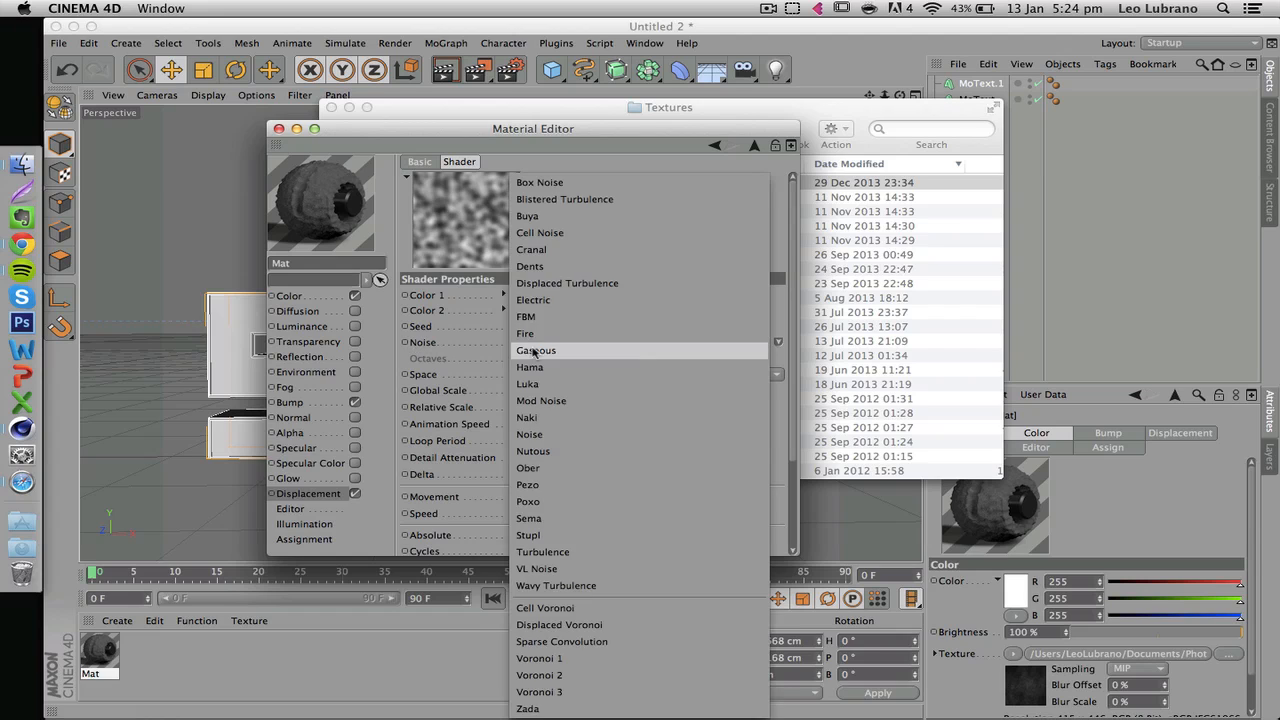
pyautogui.click(525, 177)
pyautogui.press('Down')
pyautogui.press('Down')
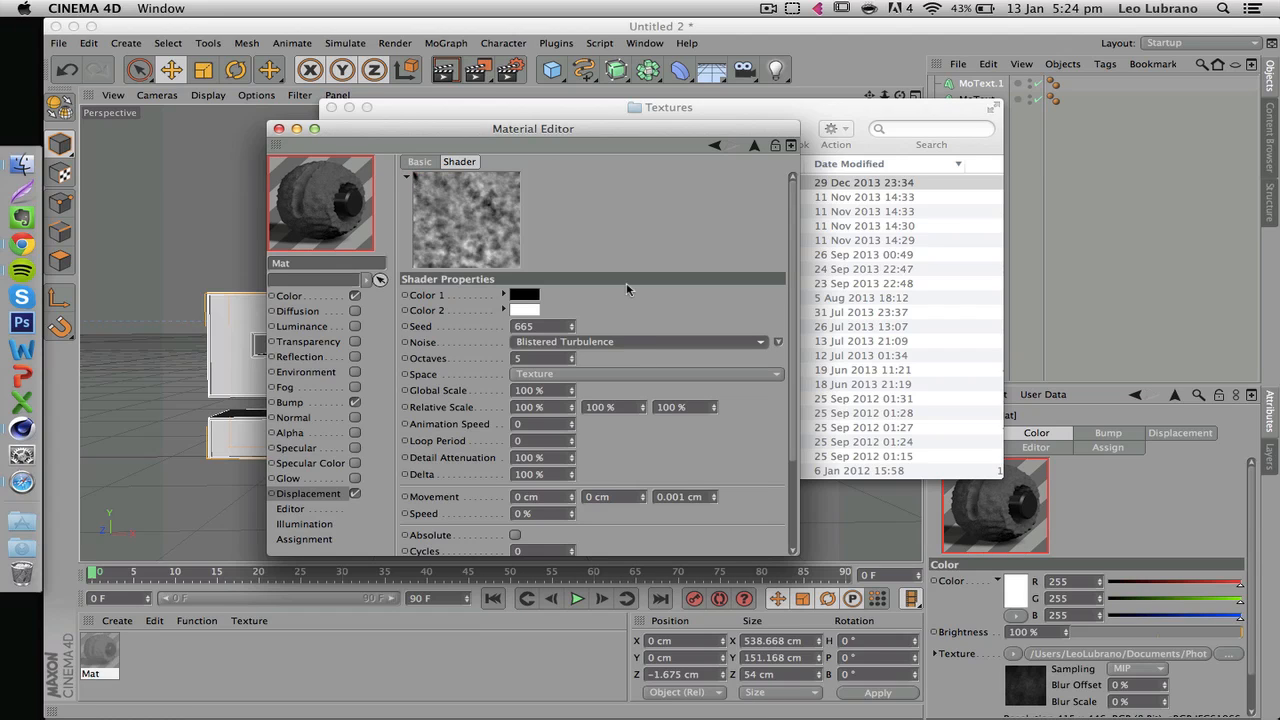
pyautogui.press('Down')
pyautogui.press('Down')
pyautogui.press('Down')
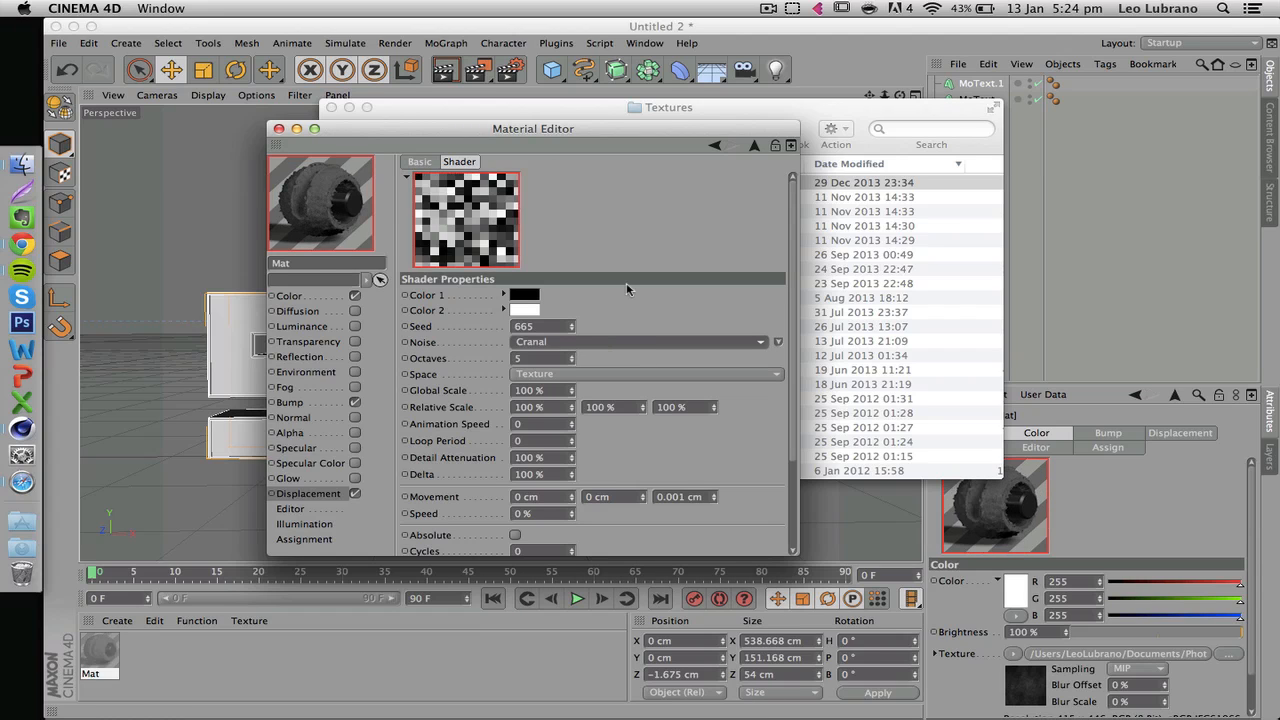
pyautogui.press('Down')
pyautogui.press('Down')
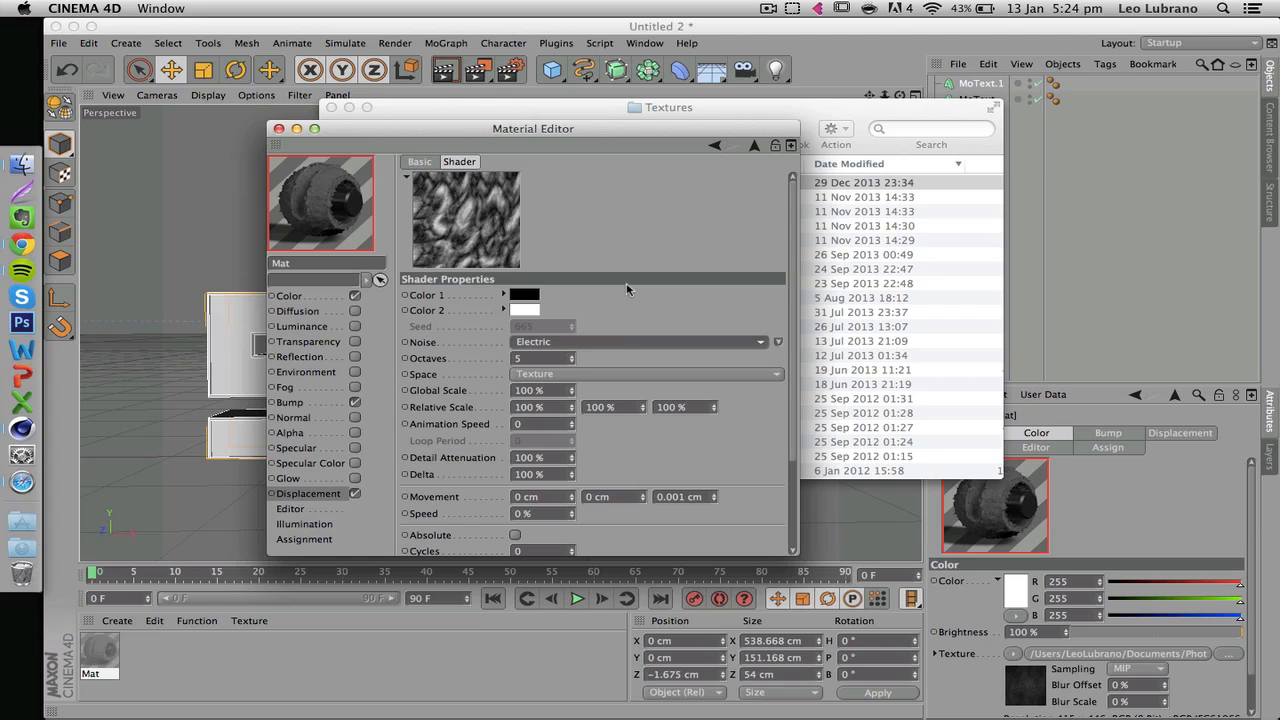
pyautogui.press('Up')
pyautogui.press('Down')
pyautogui.press('Down')
pyautogui.press('Down')
pyautogui.press('Down')
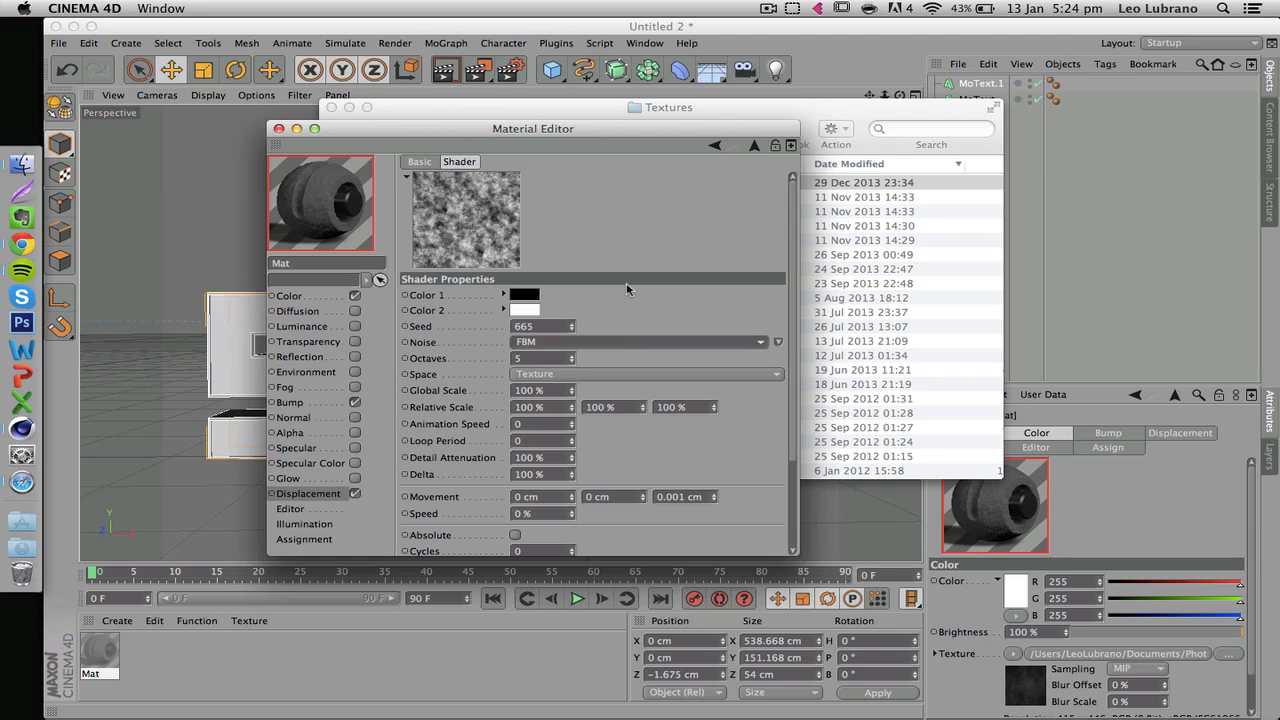
pyautogui.press('Down')
pyautogui.press('Down')
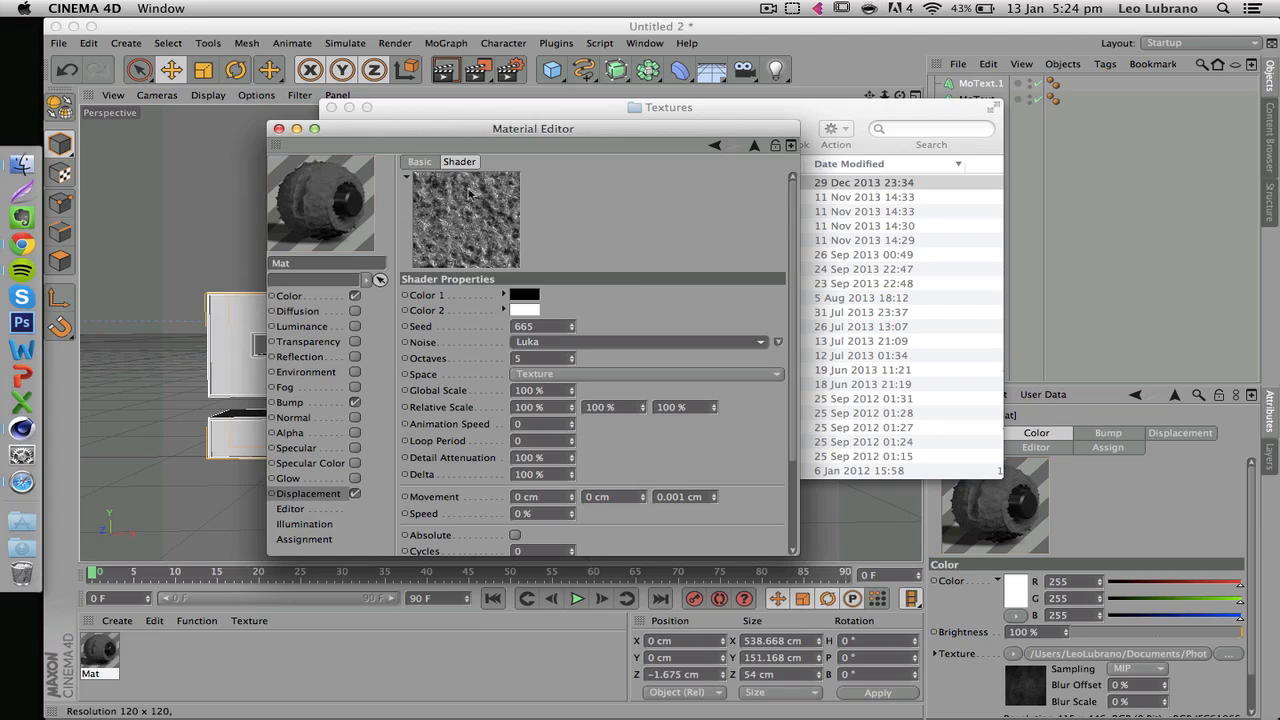
# Set the Luka noise's Global Scale to 300% and close the Material Editor
pyautogui.click(550, 390)
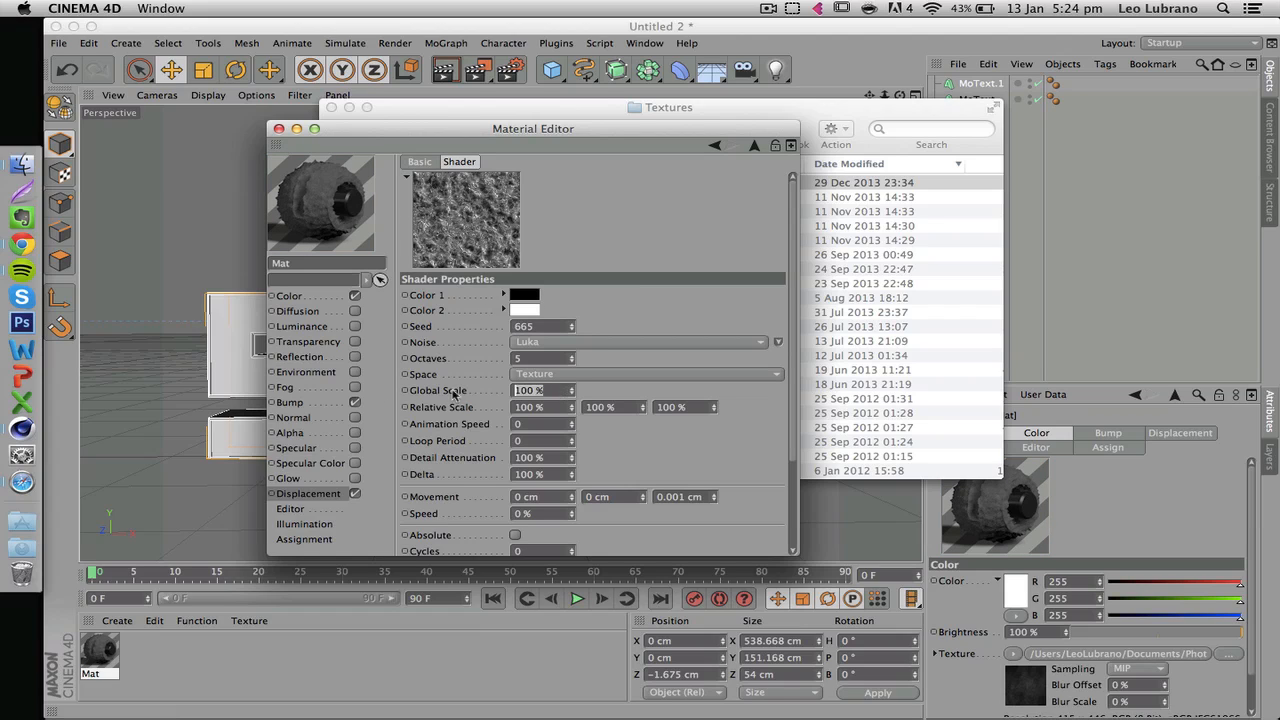
pyautogui.write('300')
pyautogui.press('Return')
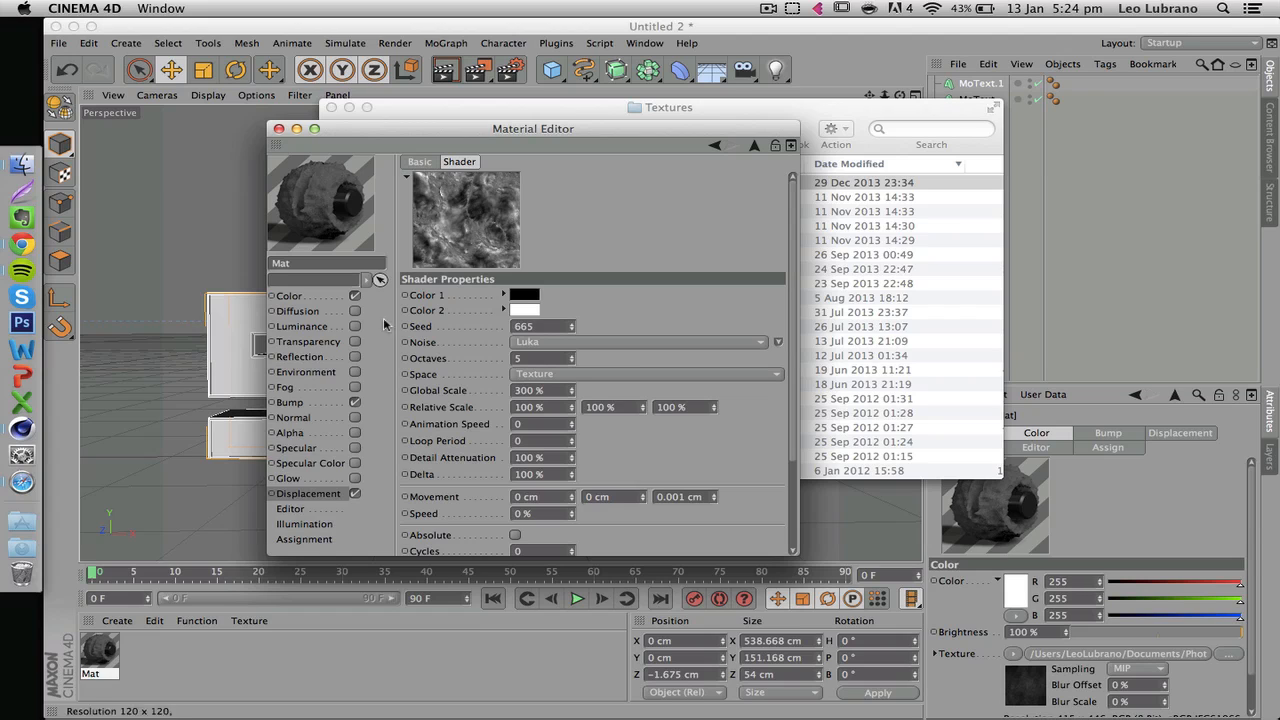
pyautogui.click(300, 494)
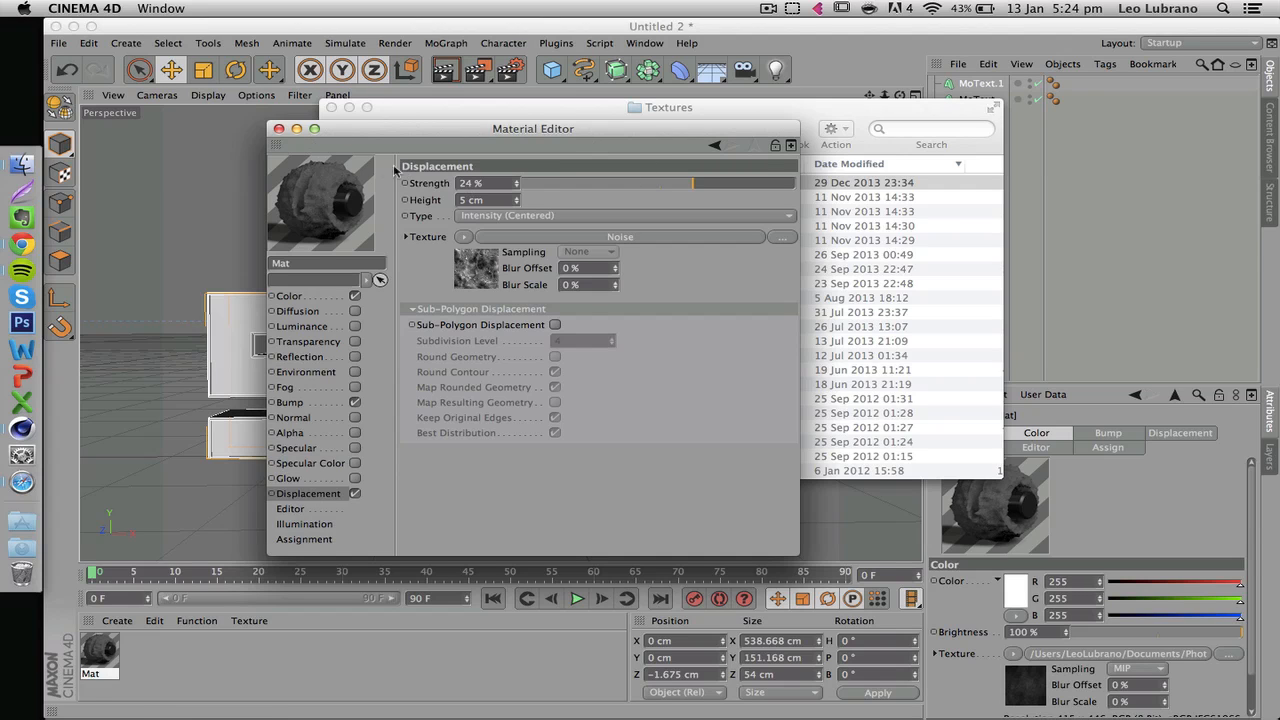
pyautogui.click(279, 129)
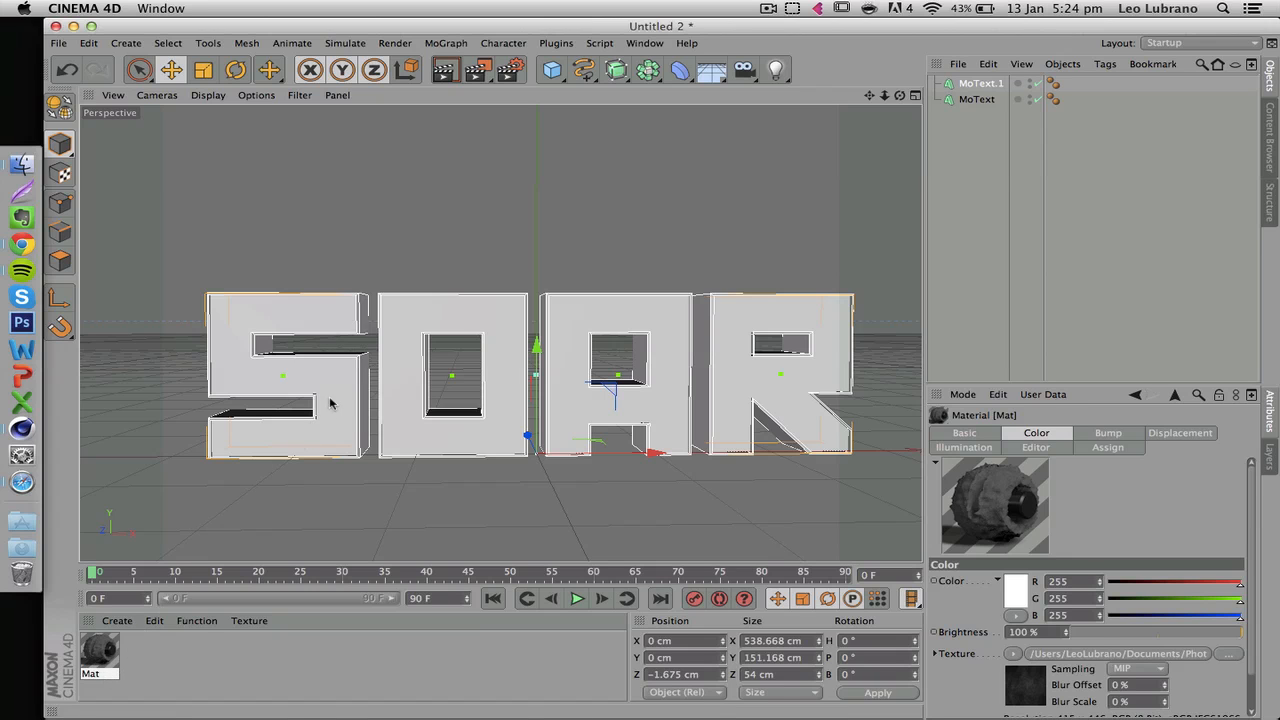
# Apply the grunge material to the front faces of the SOAR text, the MoText object
pyautogui.moveTo(330, 403); pyautogui.dragTo(330, 403)
pyautogui.click(669, 220)
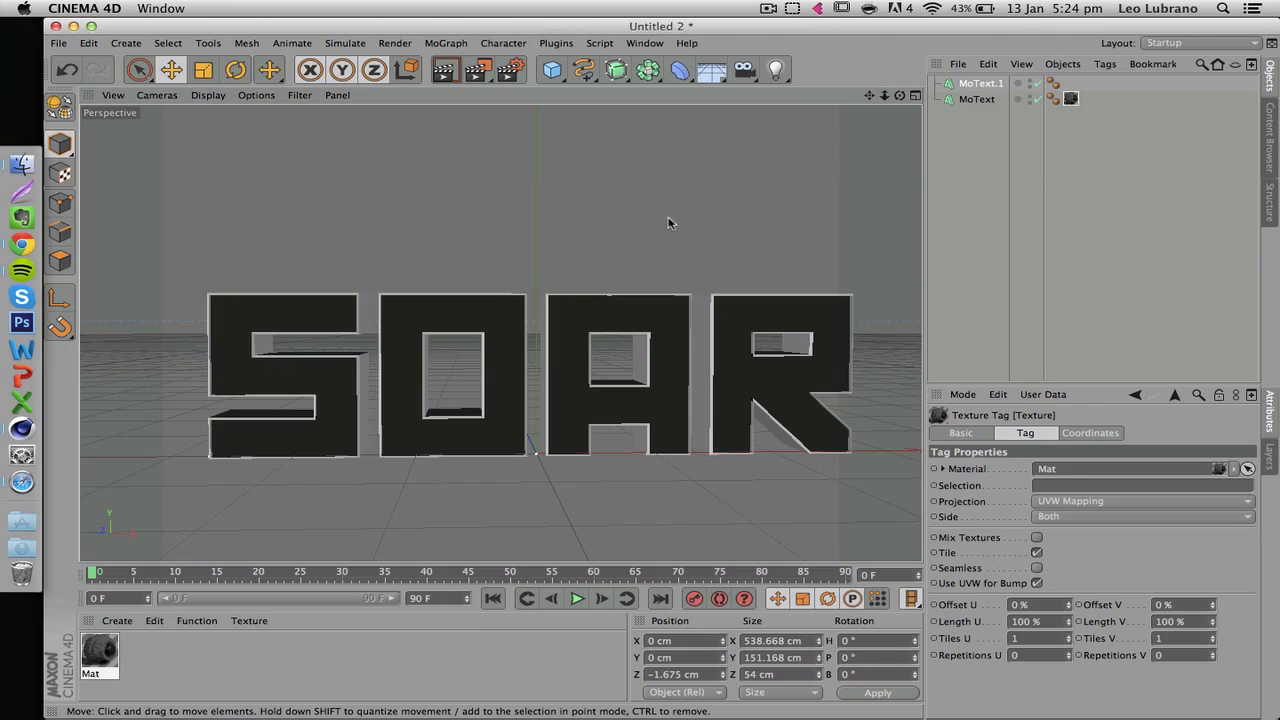
pyautogui.moveTo(899, 95); pyautogui.dragTo(899, 95)
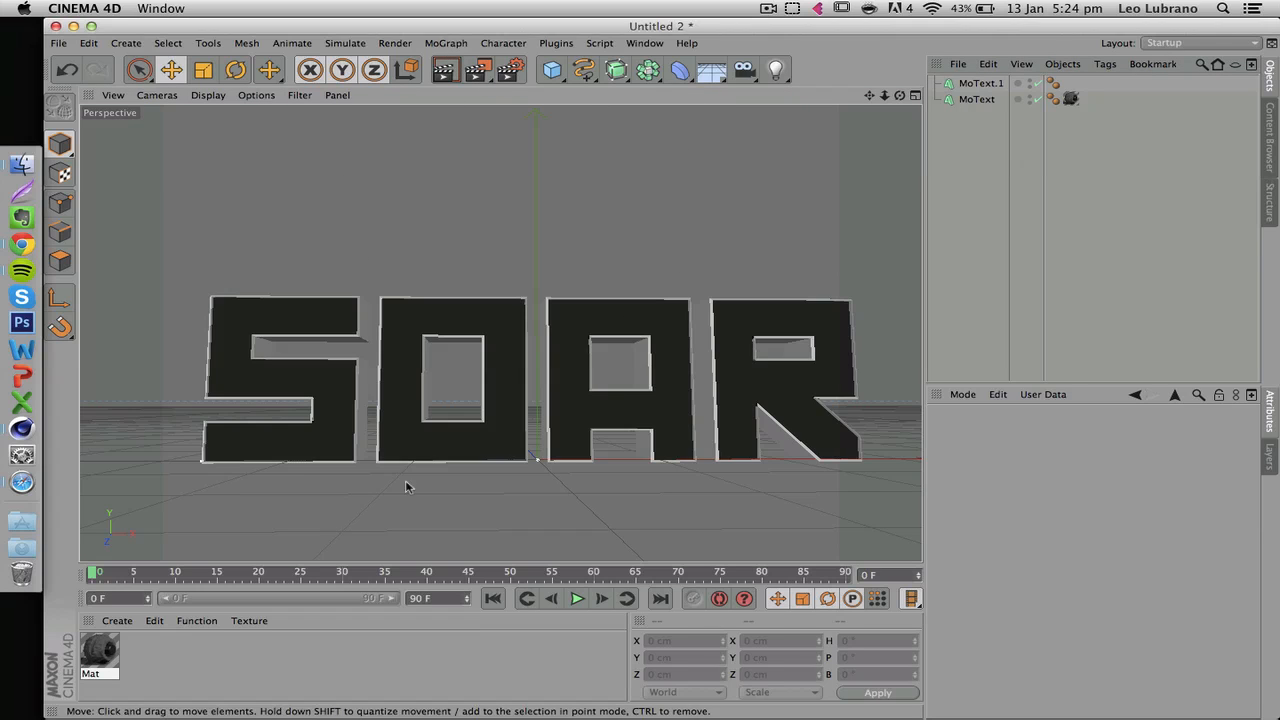
# Set the MoText texture tag's projection to Cubic and enable Seamless
pyautogui.click(1071, 98)
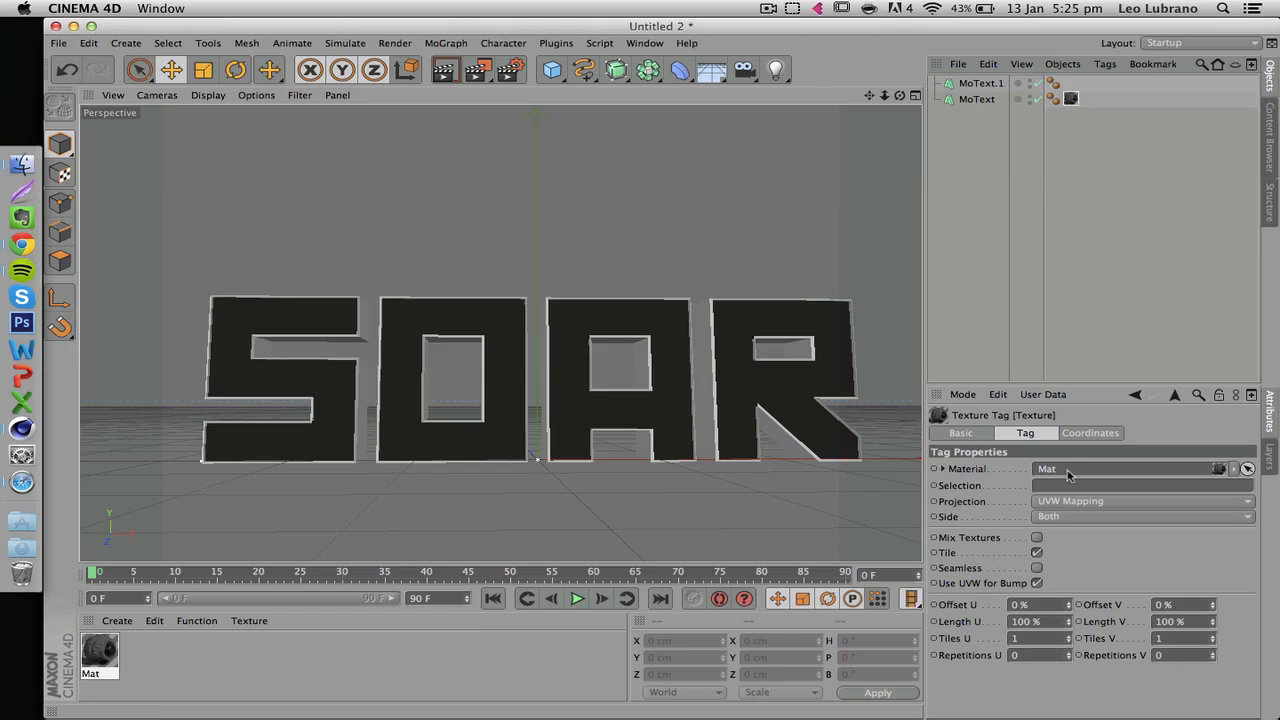
pyautogui.click(1085, 502)
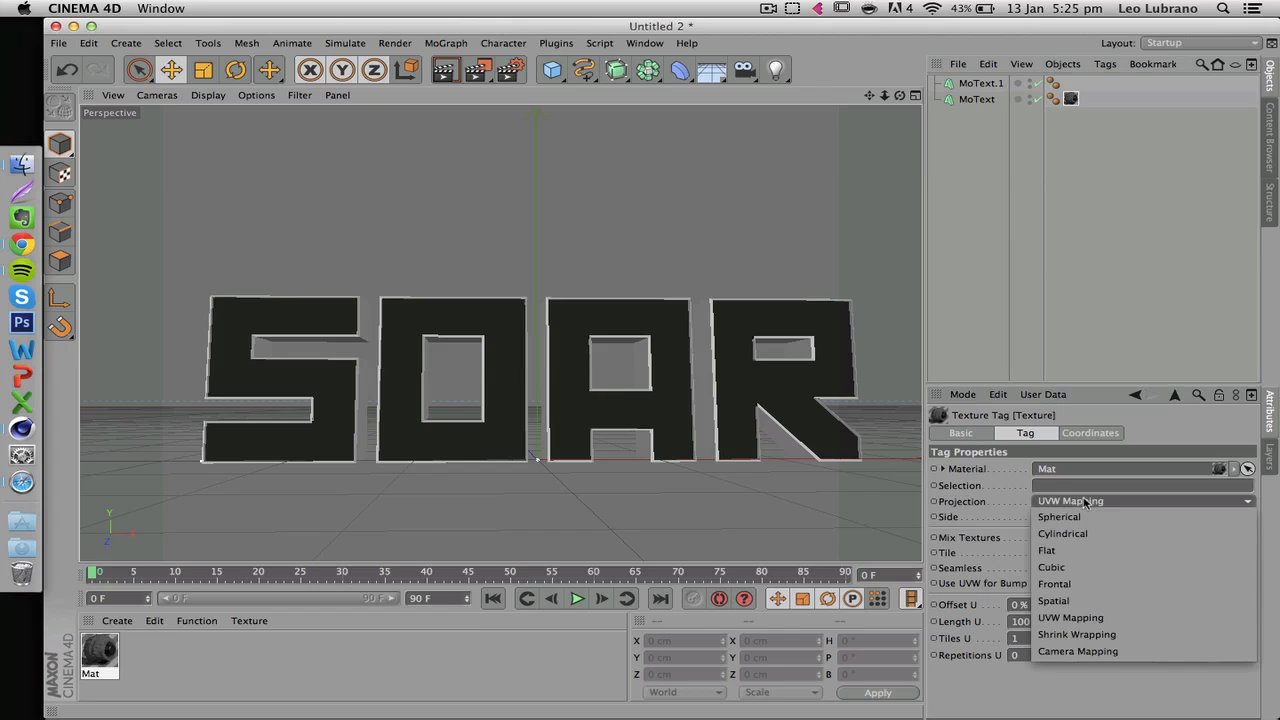
pyautogui.click(1083, 566)
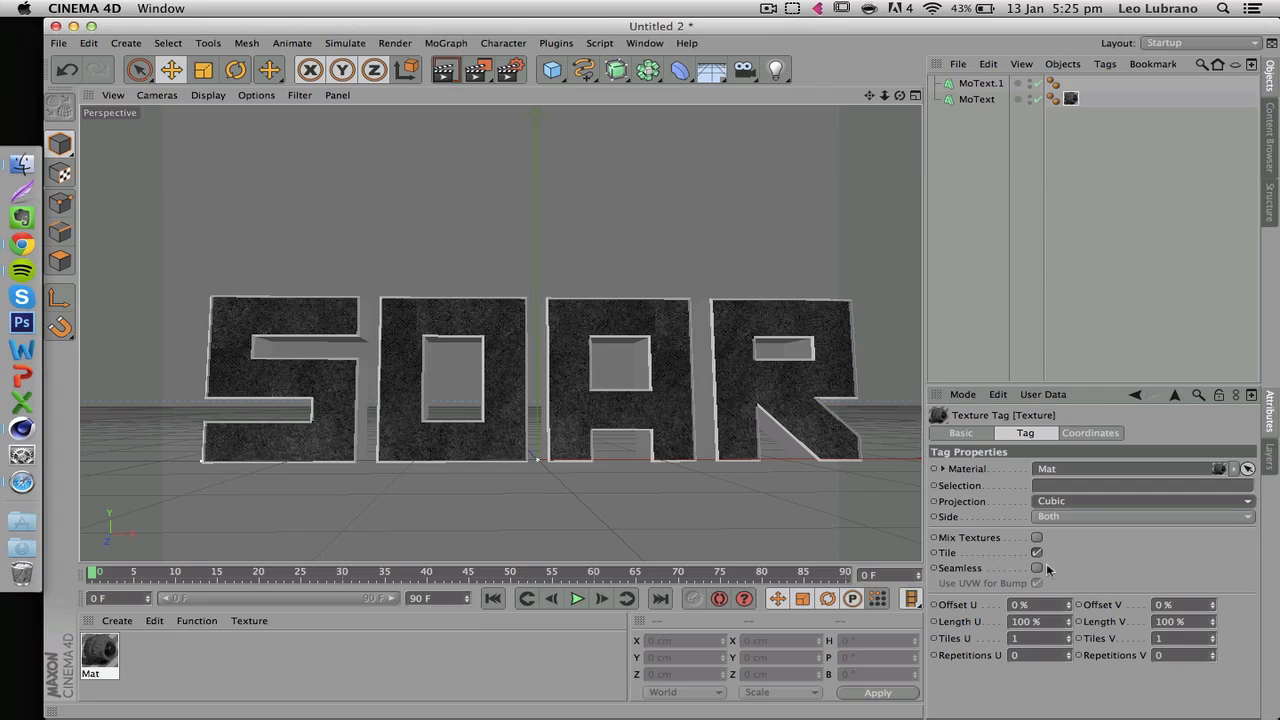
pyautogui.click(1037, 568)
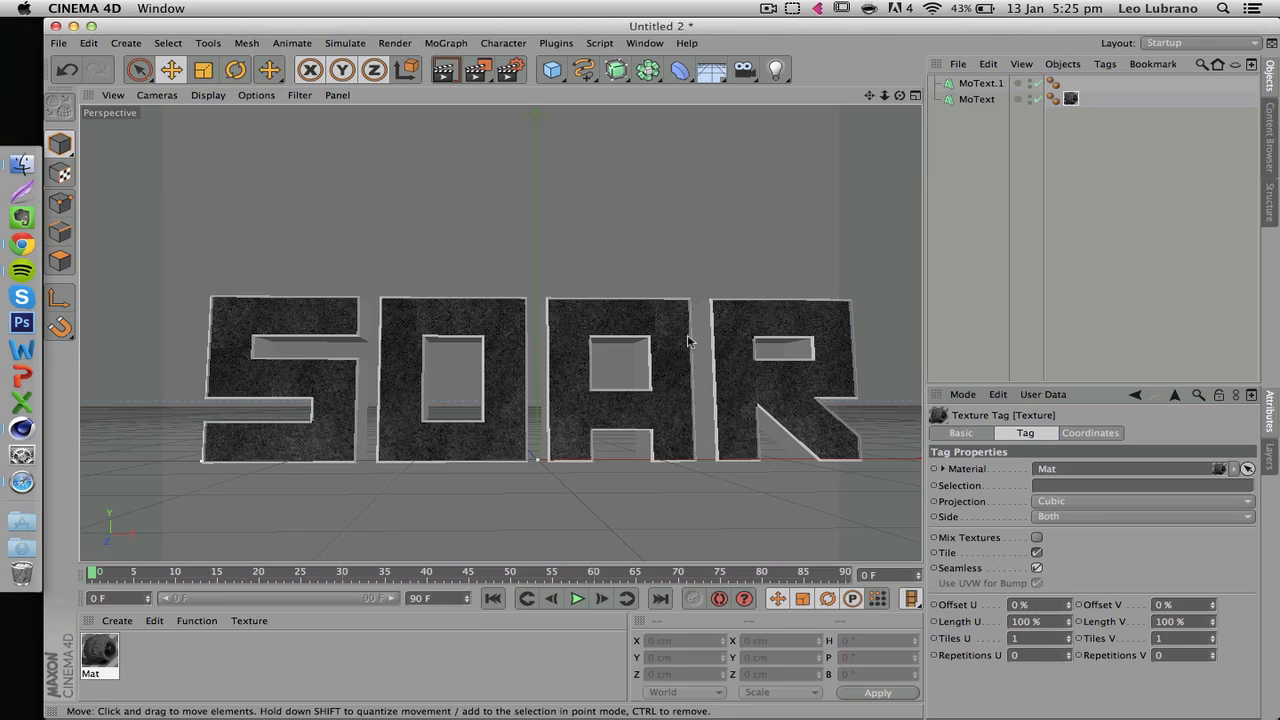
# Check the texture on the letters up close and set the texture tag's Length U and Length V to 200%
pyautogui.scroll(5, 403, 314)
pyautogui.scroll(-4, 403, 314)
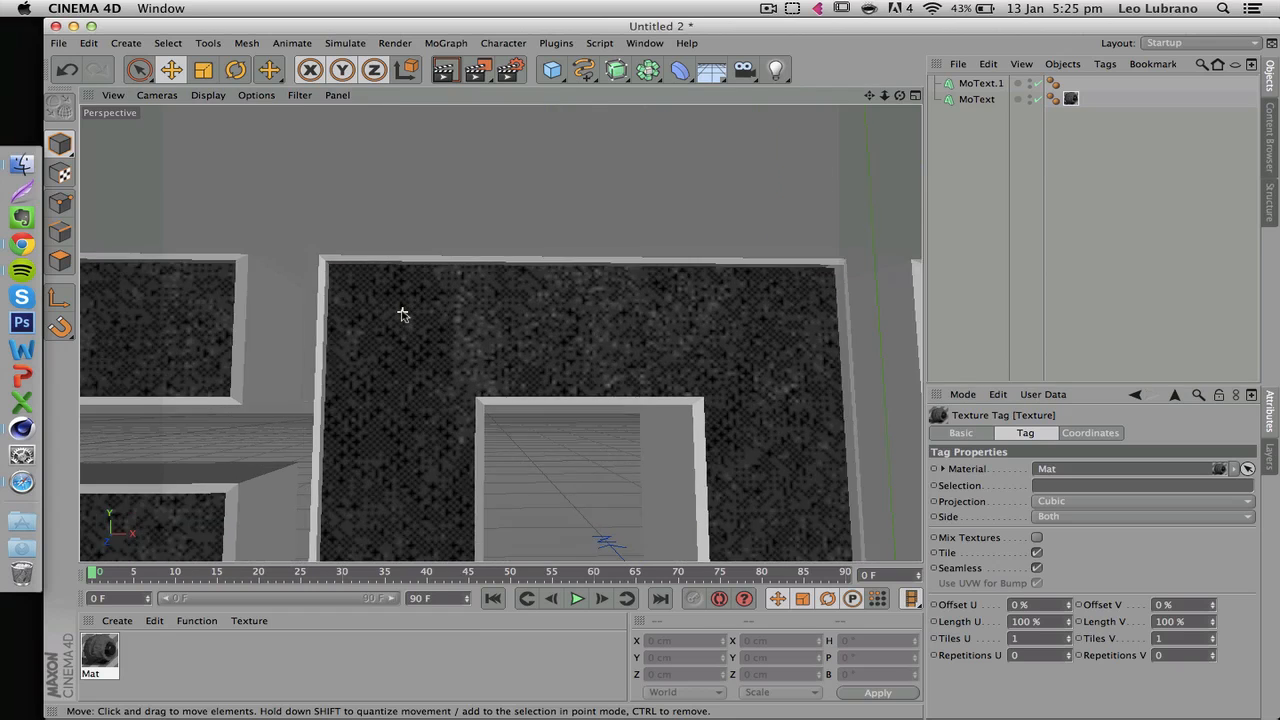
pyautogui.scroll(4, 403, 314)
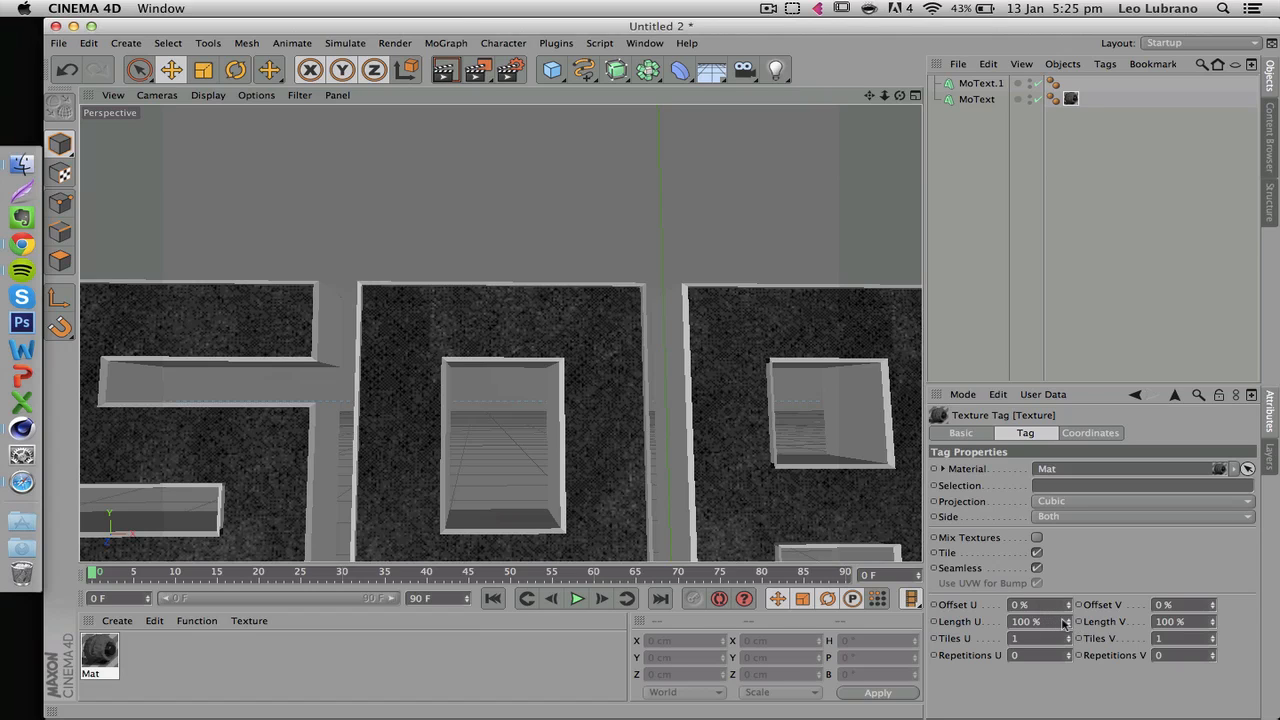
pyautogui.click(1060, 623)
pyautogui.write('2')
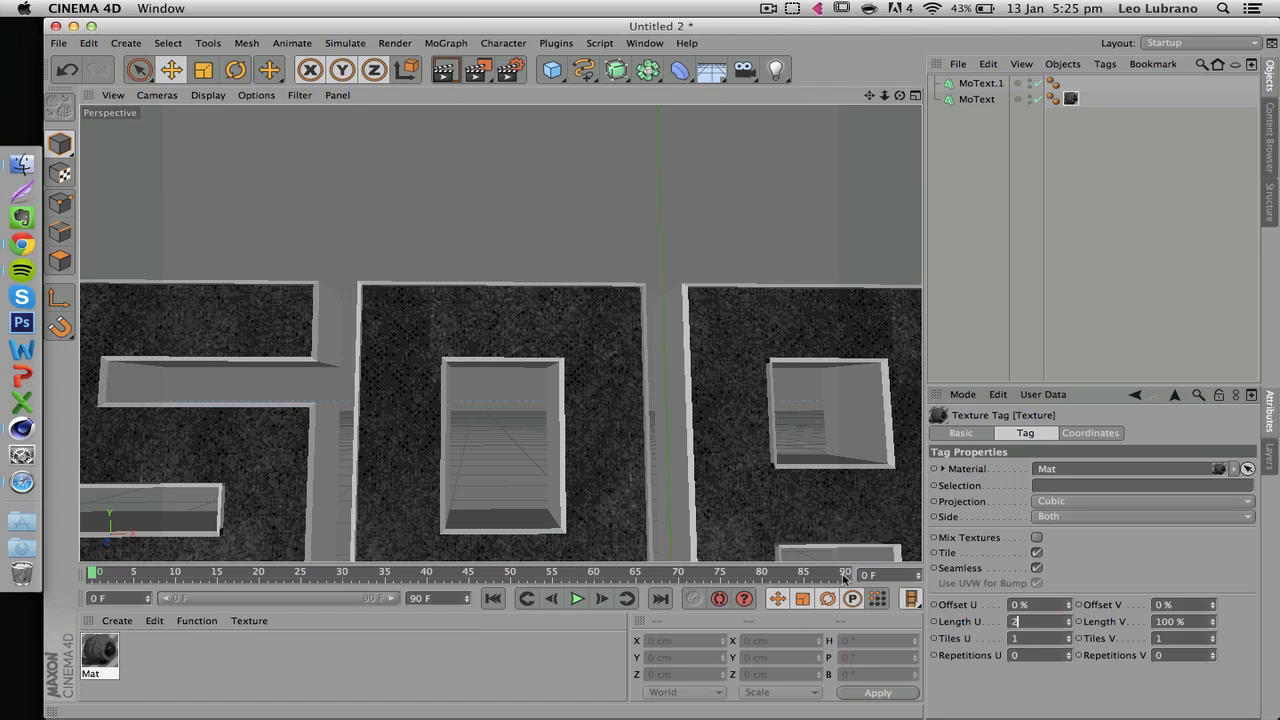
pyautogui.write('00')
pyautogui.press('Tab')
pyautogui.write('20')
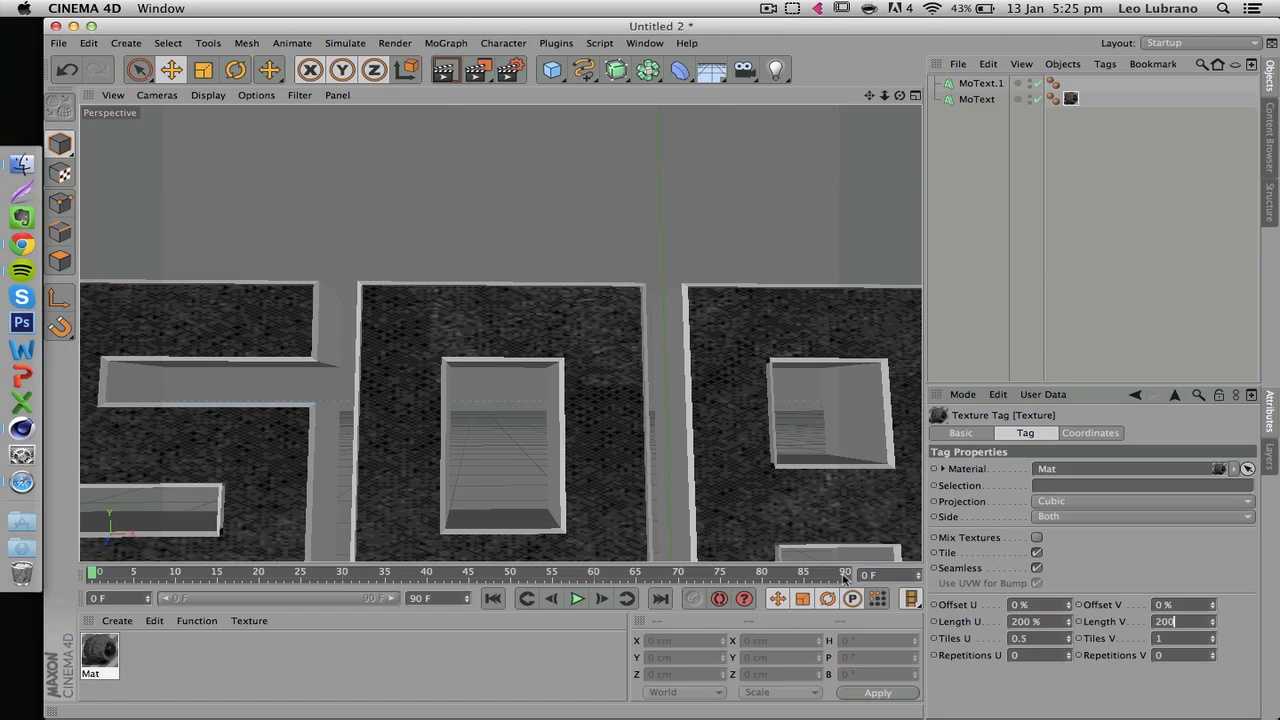
pyautogui.click(1128, 250)
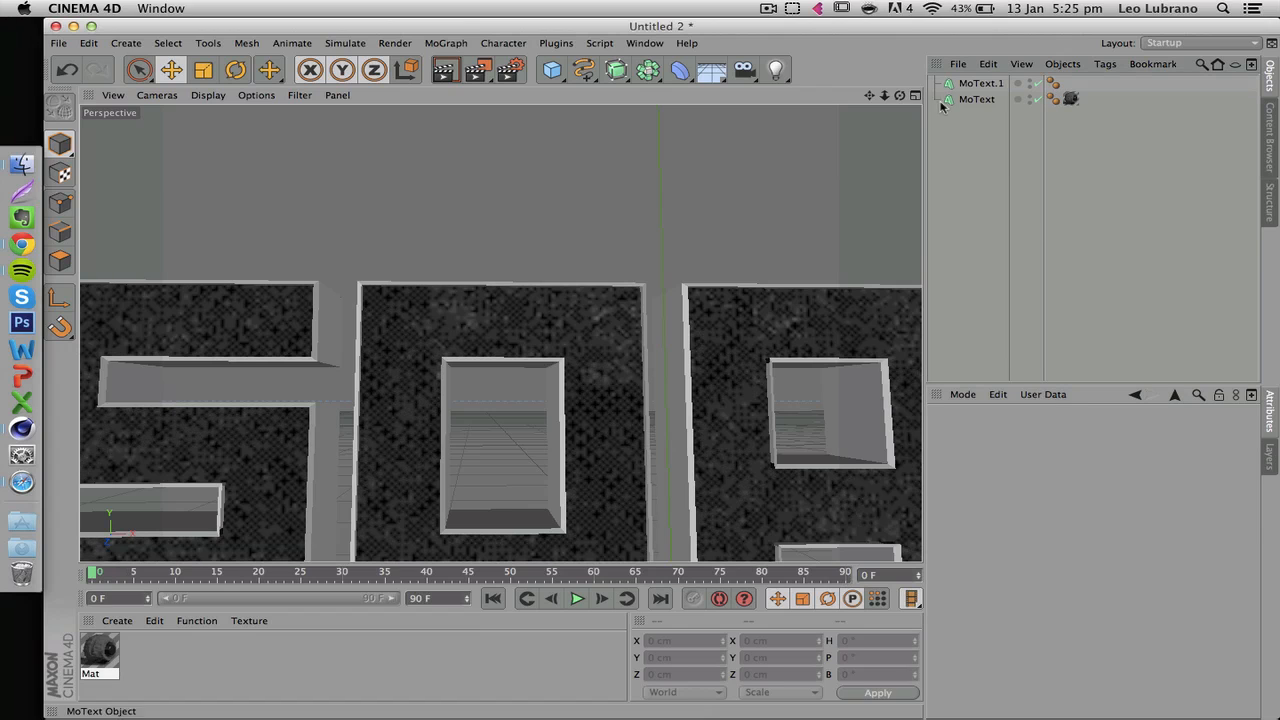
# Add the Overhead Softbox light to the scene from the Greyscale preset folder in the Content Browser
pyautogui.moveTo(884, 95); pyautogui.dragTo(668, 95)
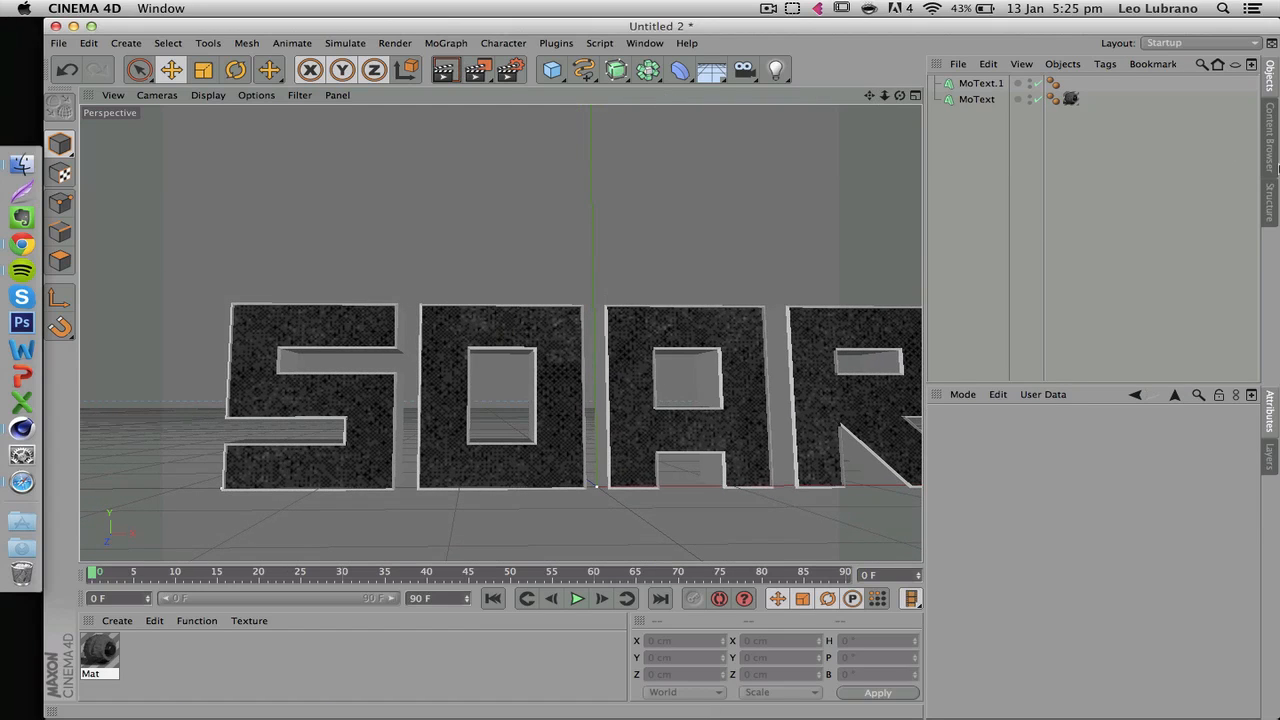
pyautogui.click(1272, 150)
pyautogui.doubleClick(1138, 104)
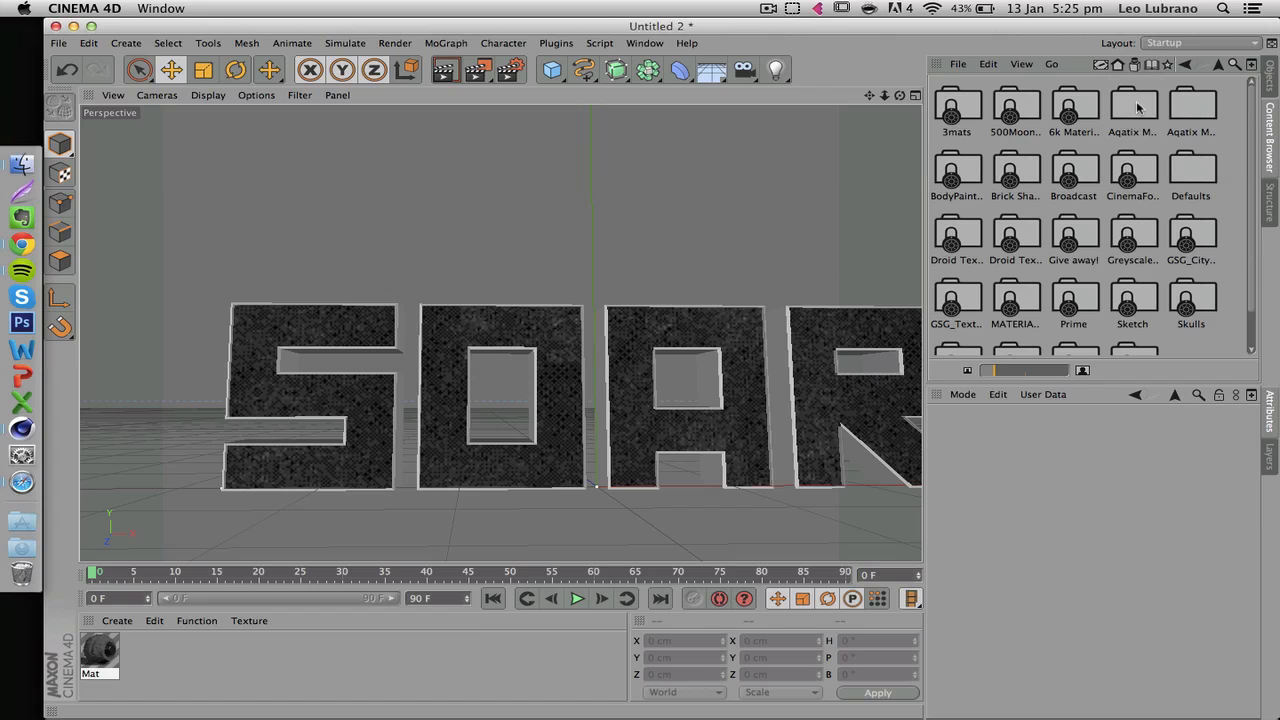
pyautogui.doubleClick(1140, 240)
pyautogui.doubleClick(1080, 176)
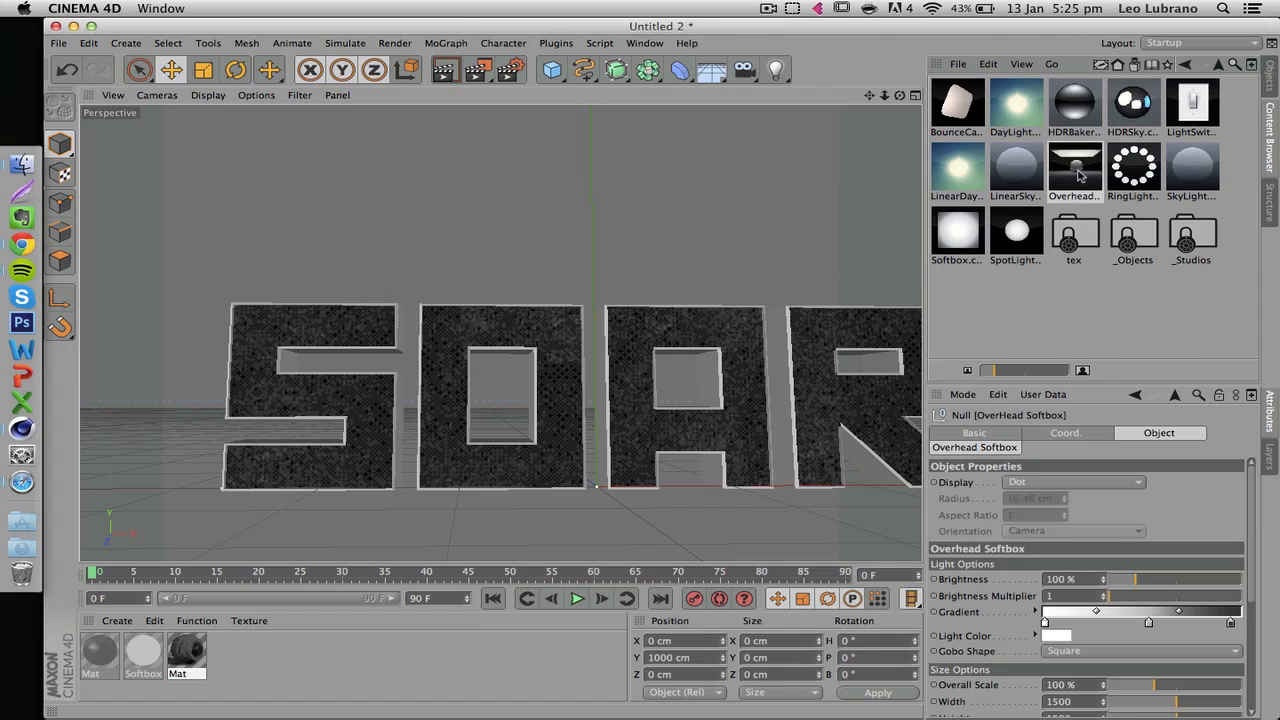
# Move the Overhead Softbox along Z to about -747 cm so it sits in front of the SOAR text
pyautogui.click(1272, 74)
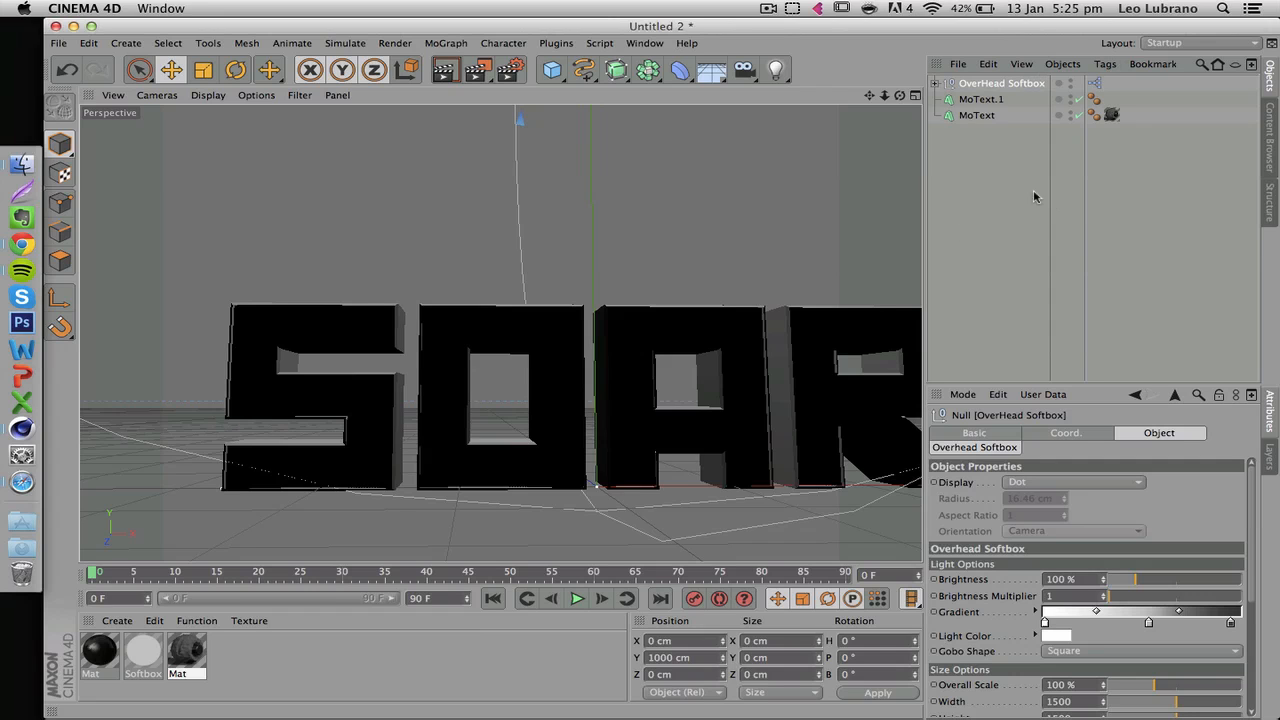
pyautogui.moveTo(868, 97); pyautogui.dragTo(440, 340)
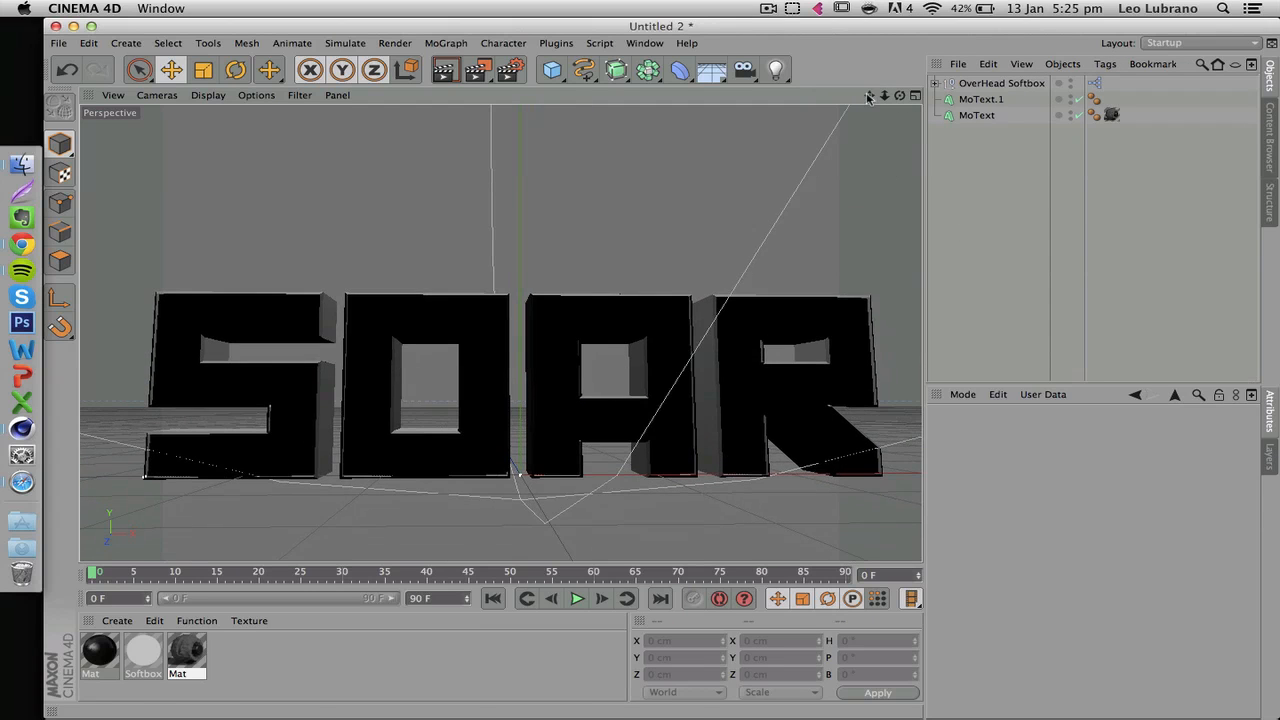
pyautogui.click(975, 115)
pyautogui.click(973, 86)
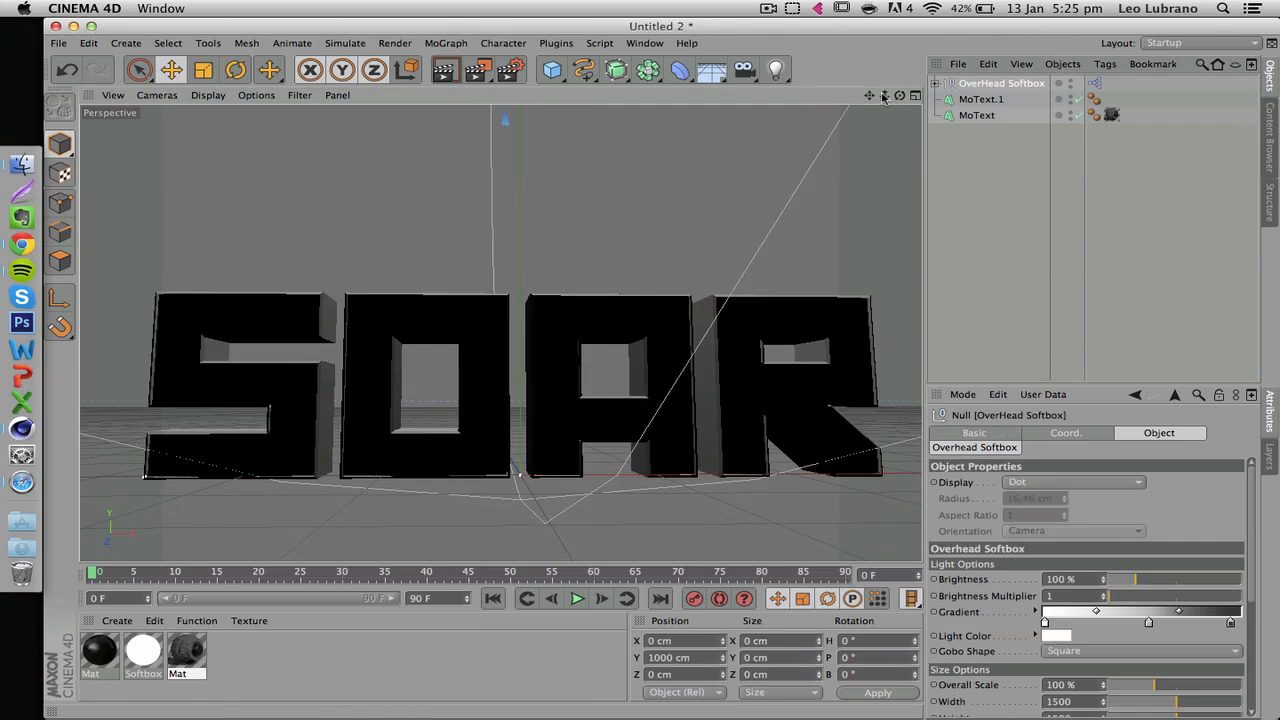
pyautogui.moveTo(885, 97); pyautogui.dragTo(700, 97)
pyautogui.moveTo(904, 97); pyautogui.dragTo(705, 207)
pyautogui.moveTo(598, 224); pyautogui.dragTo(228, 123)
# Tilt the Overhead Softbox's pitch about 35° so it faces the front of the SOAR text
pyautogui.press('r')
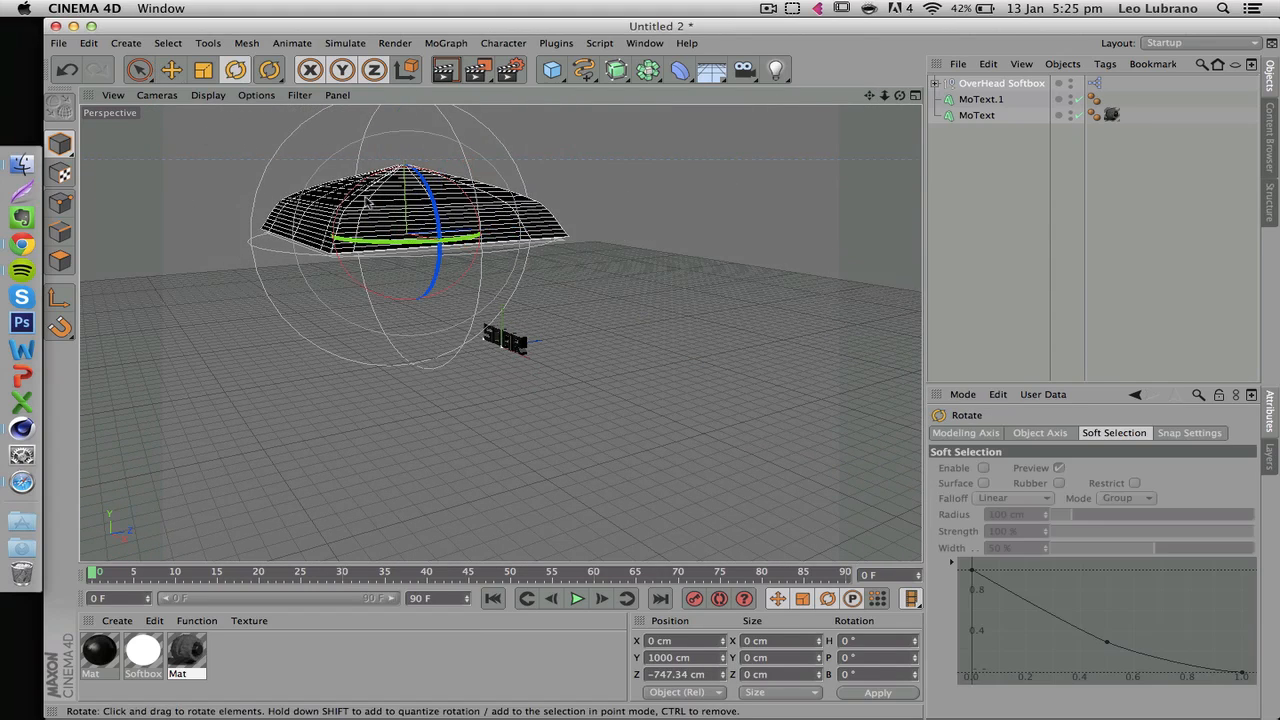
pyautogui.moveTo(372, 200); pyautogui.dragTo(308, 244)
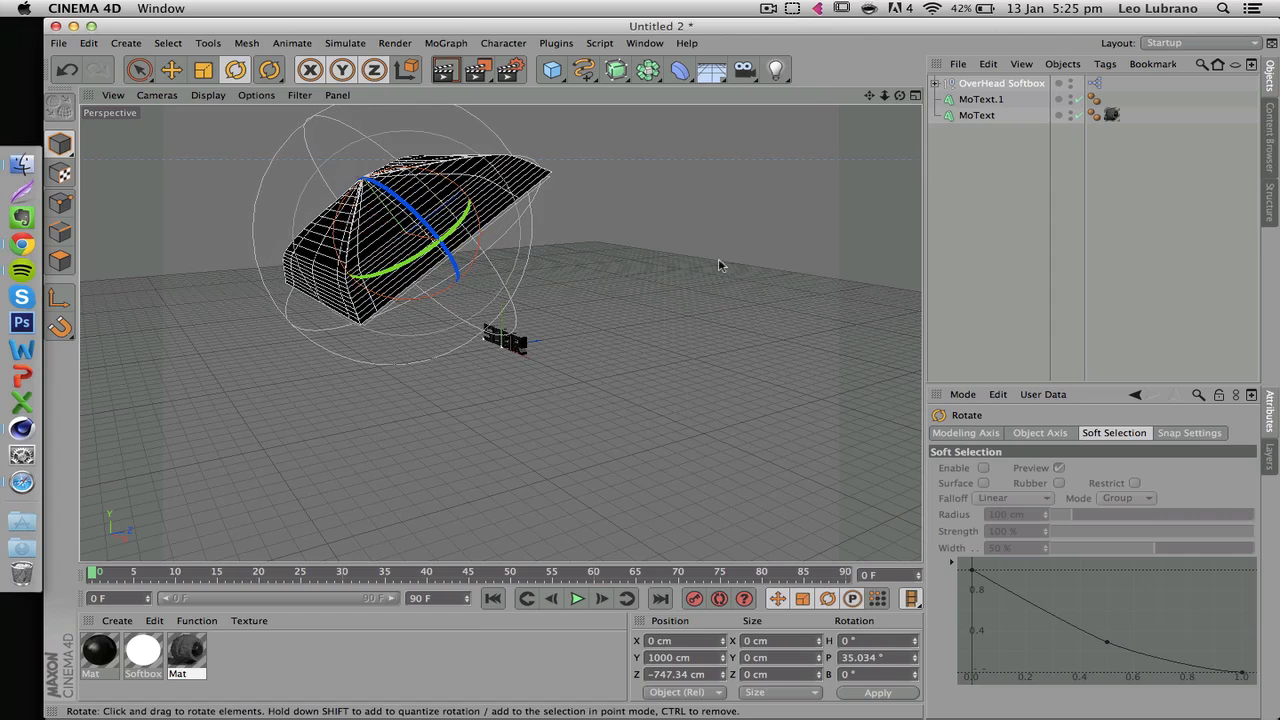
pyautogui.scroll(10, 491, 323)
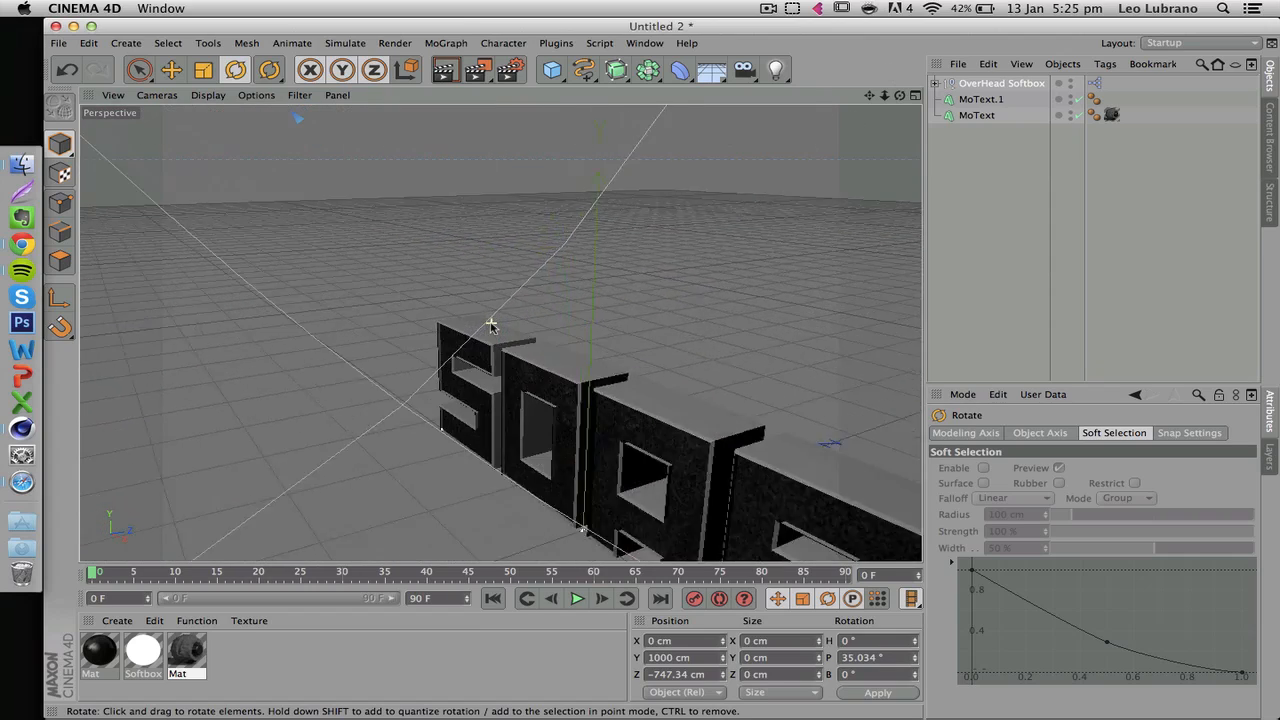
pyautogui.scroll(-8, 500, 331)
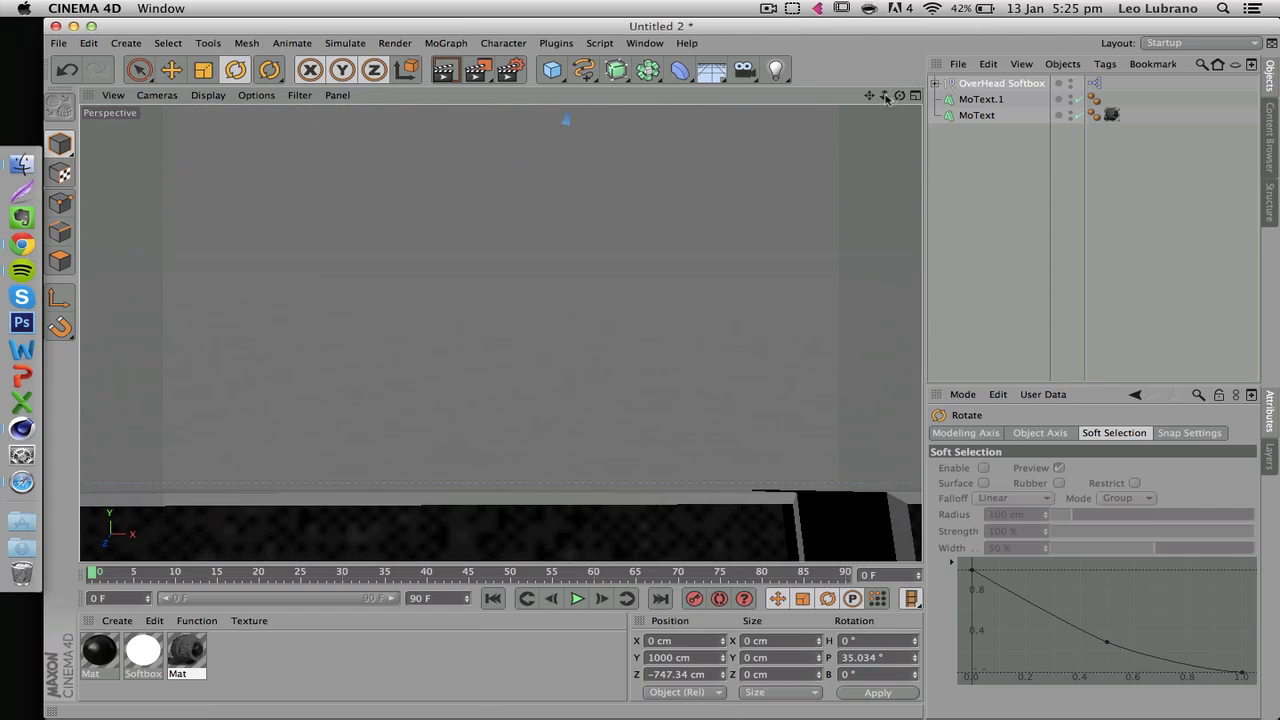
pyautogui.moveTo(884, 95); pyautogui.dragTo(530, 10)
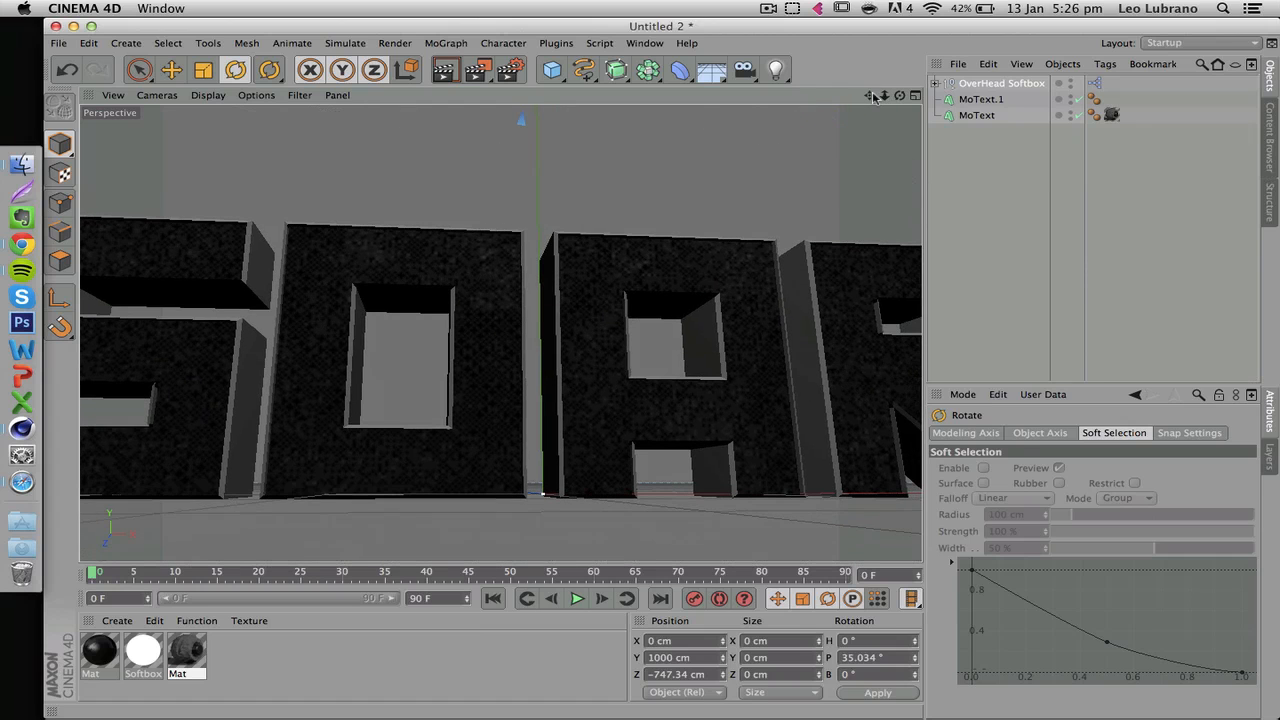
# Add the Ambient Occlusion and Global Illumination effects to the render settings
pyautogui.click(510, 70)
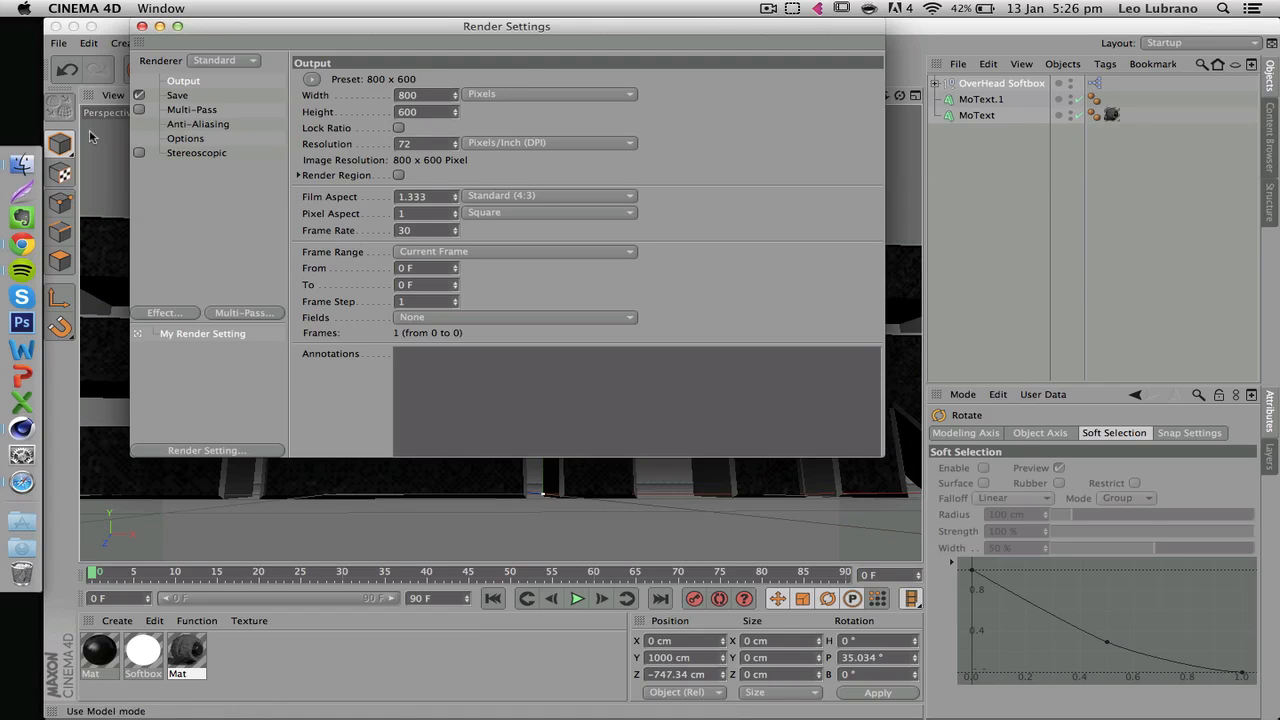
pyautogui.click(142, 27)
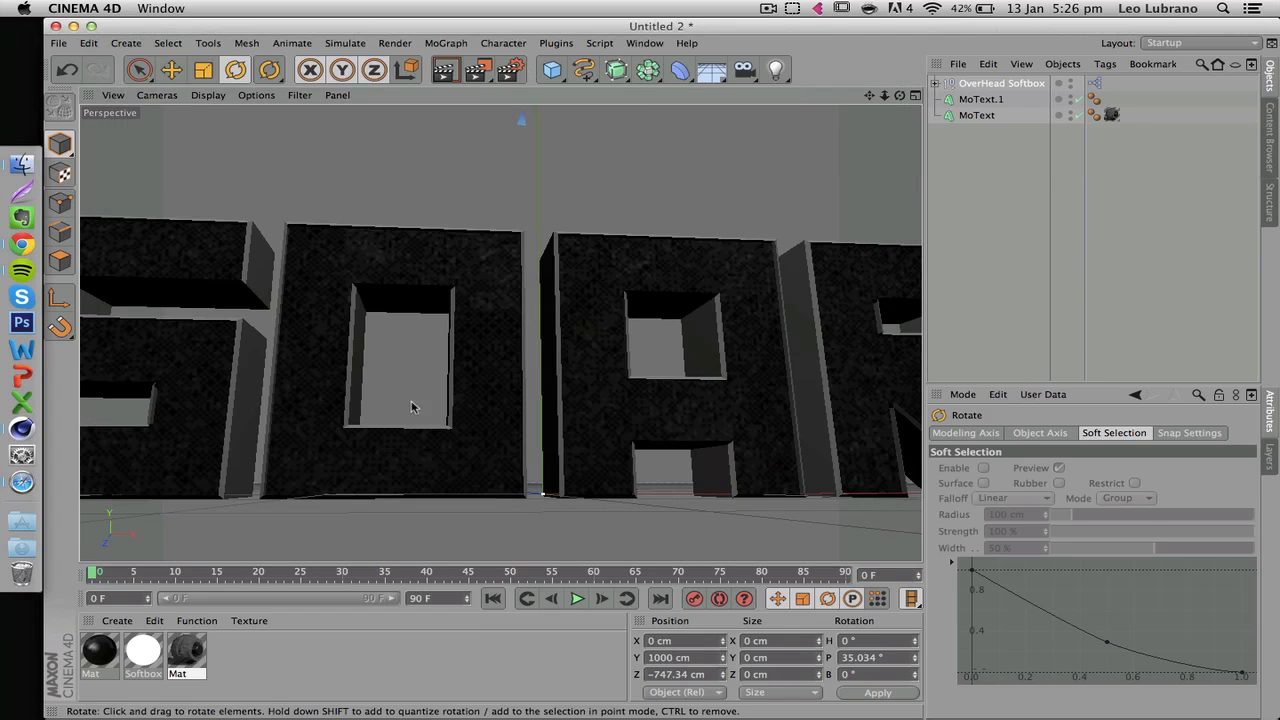
pyautogui.click(512, 74)
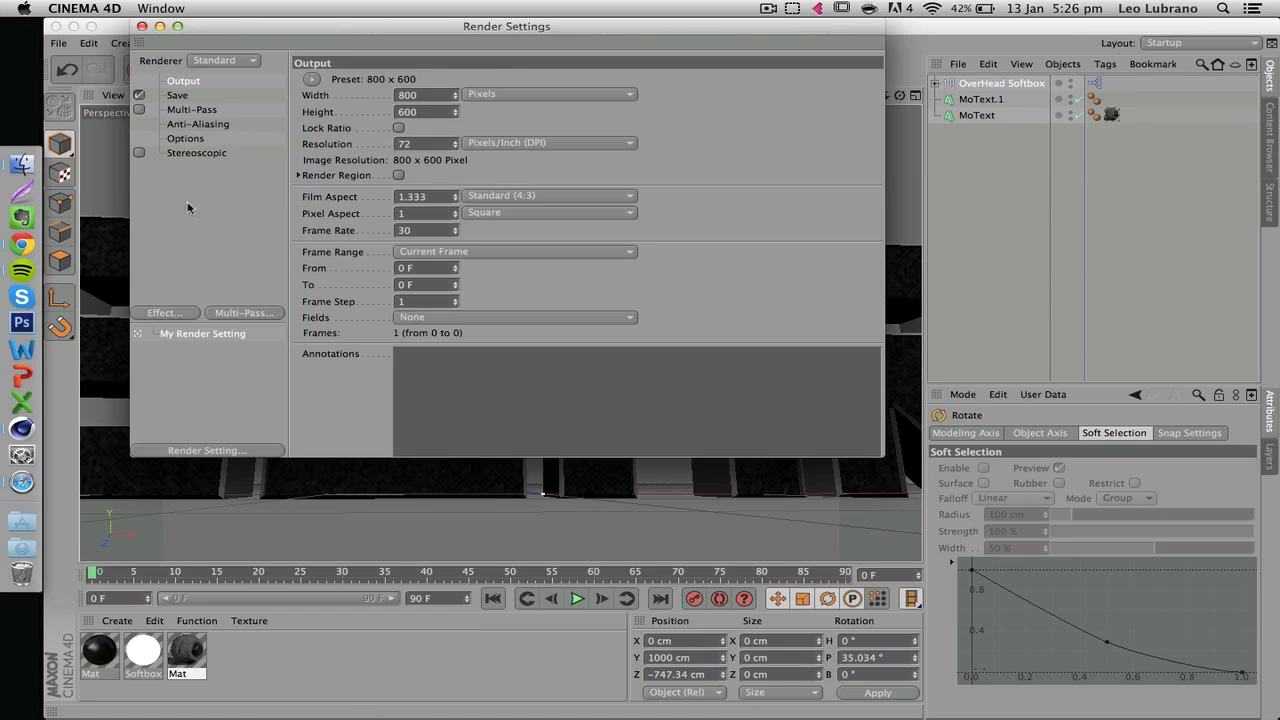
pyautogui.click(160, 315)
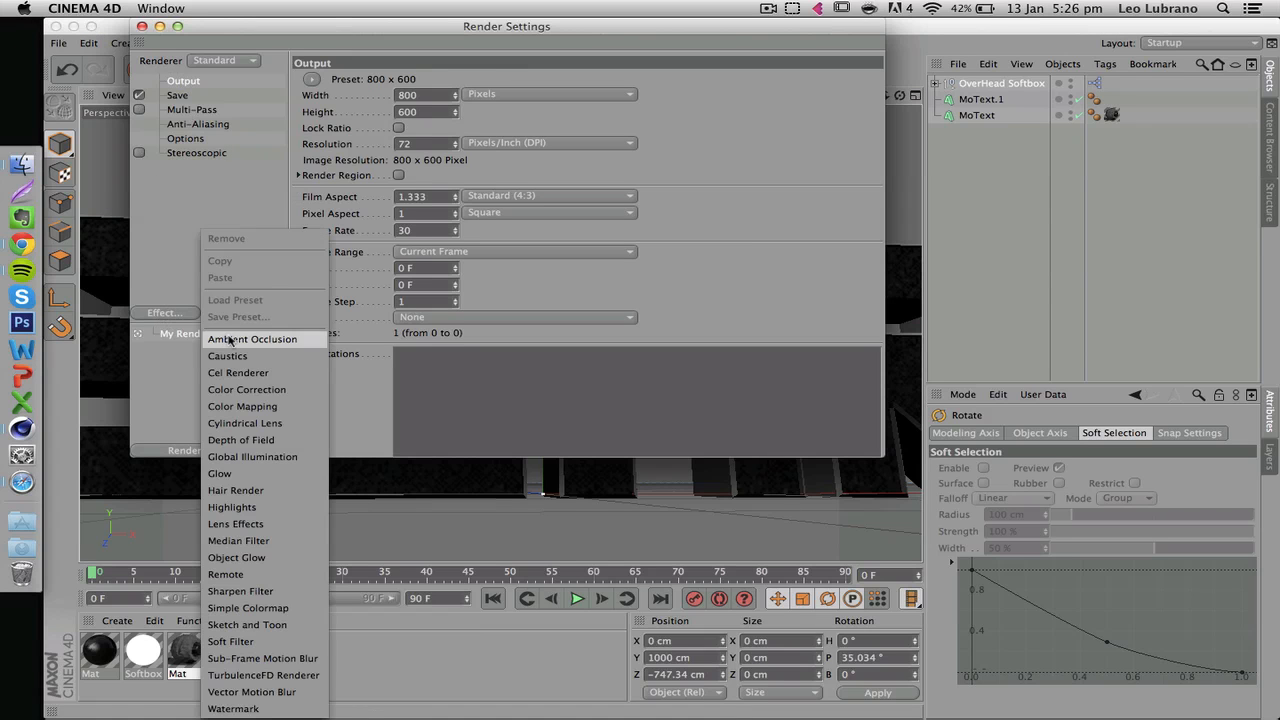
pyautogui.click(229, 340)
pyautogui.click(168, 313)
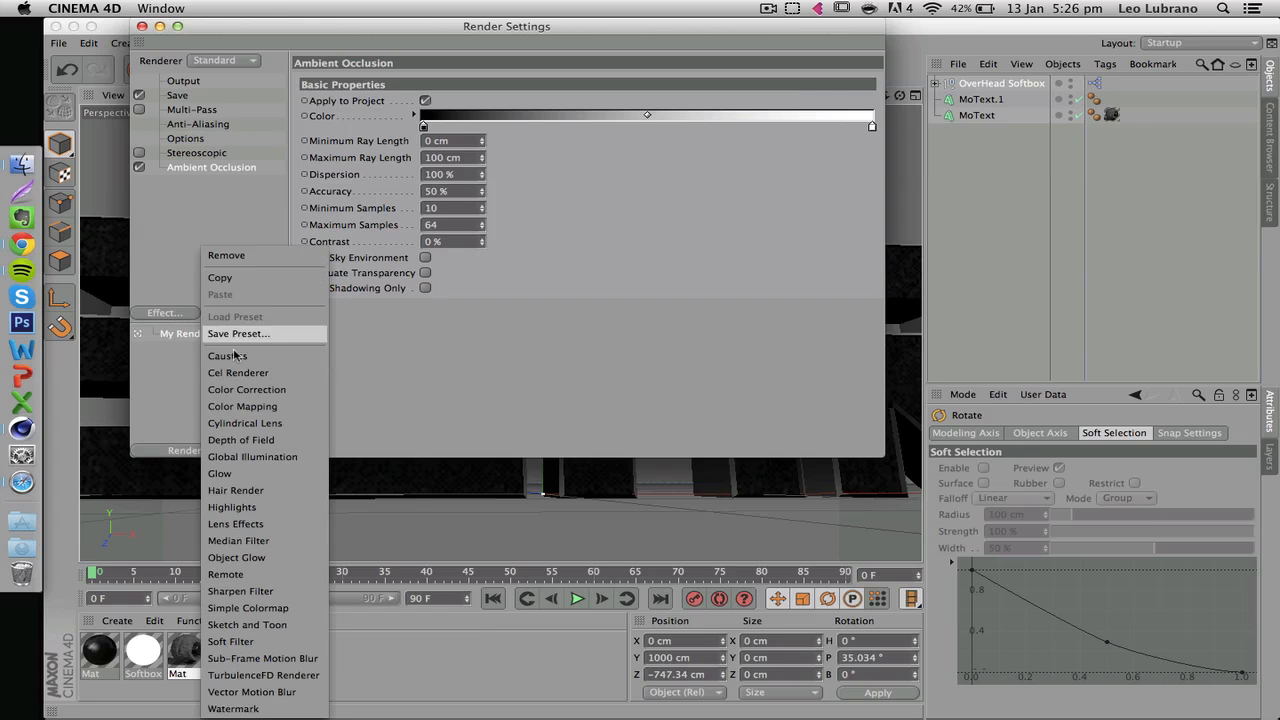
pyautogui.click(264, 458)
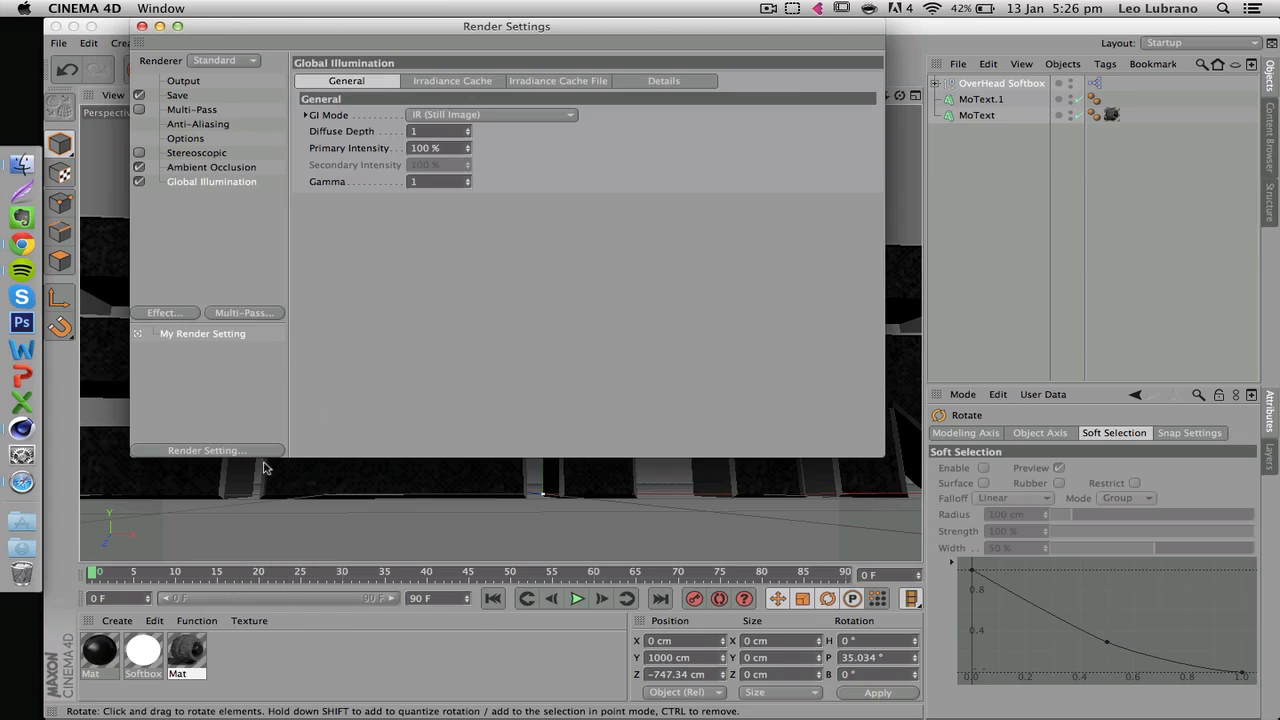
# Set the render output size to the 1024 x 768 screen preset
pyautogui.click(180, 82)
pyautogui.click(311, 80)
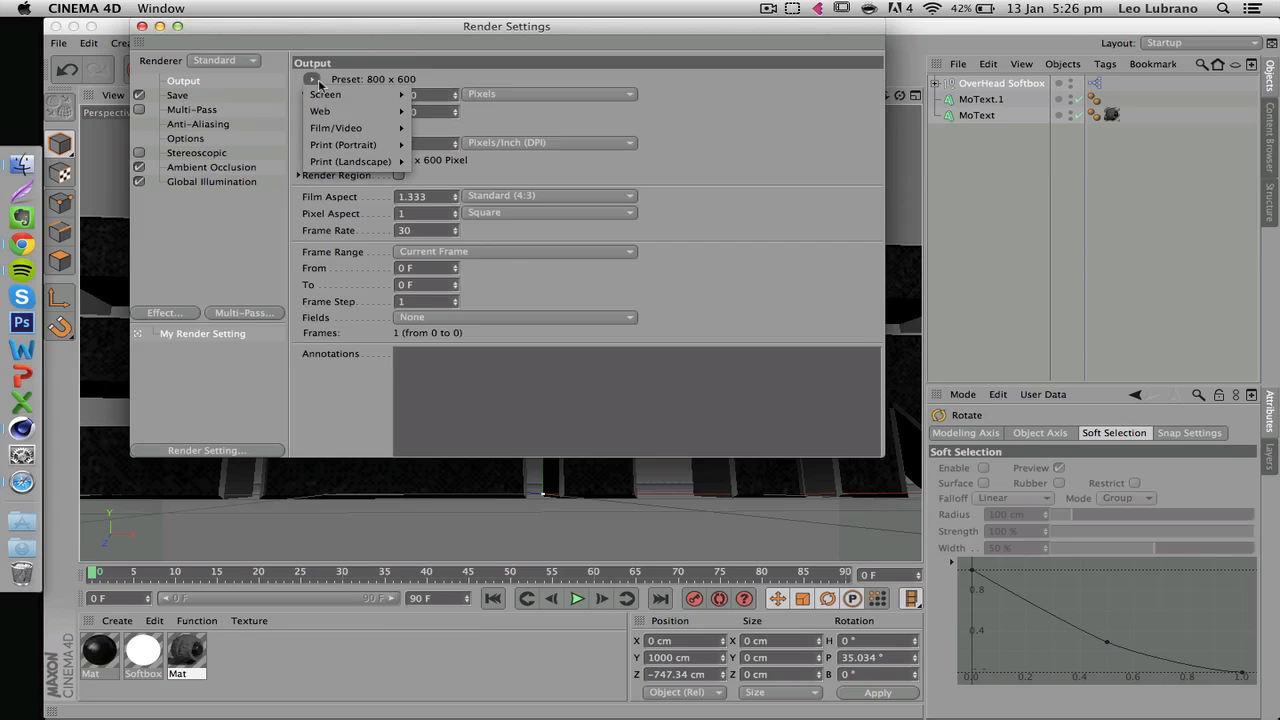
pyautogui.moveTo(340, 96)
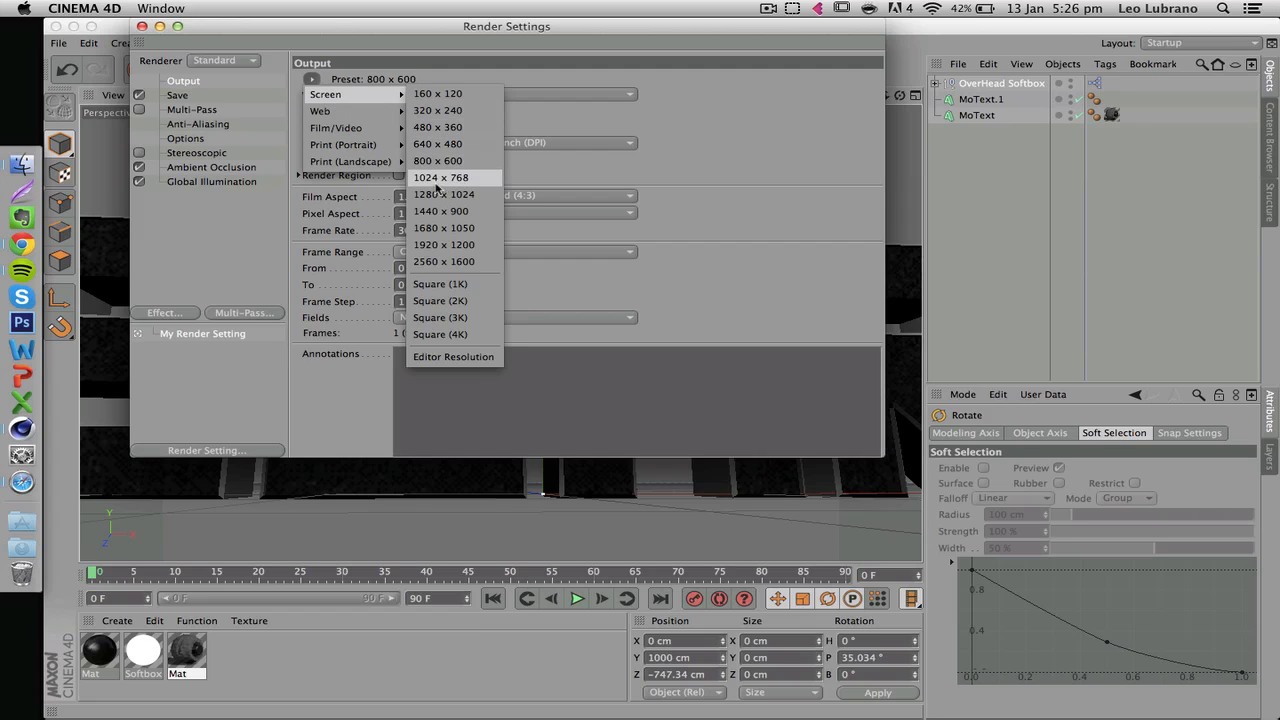
pyautogui.click(457, 179)
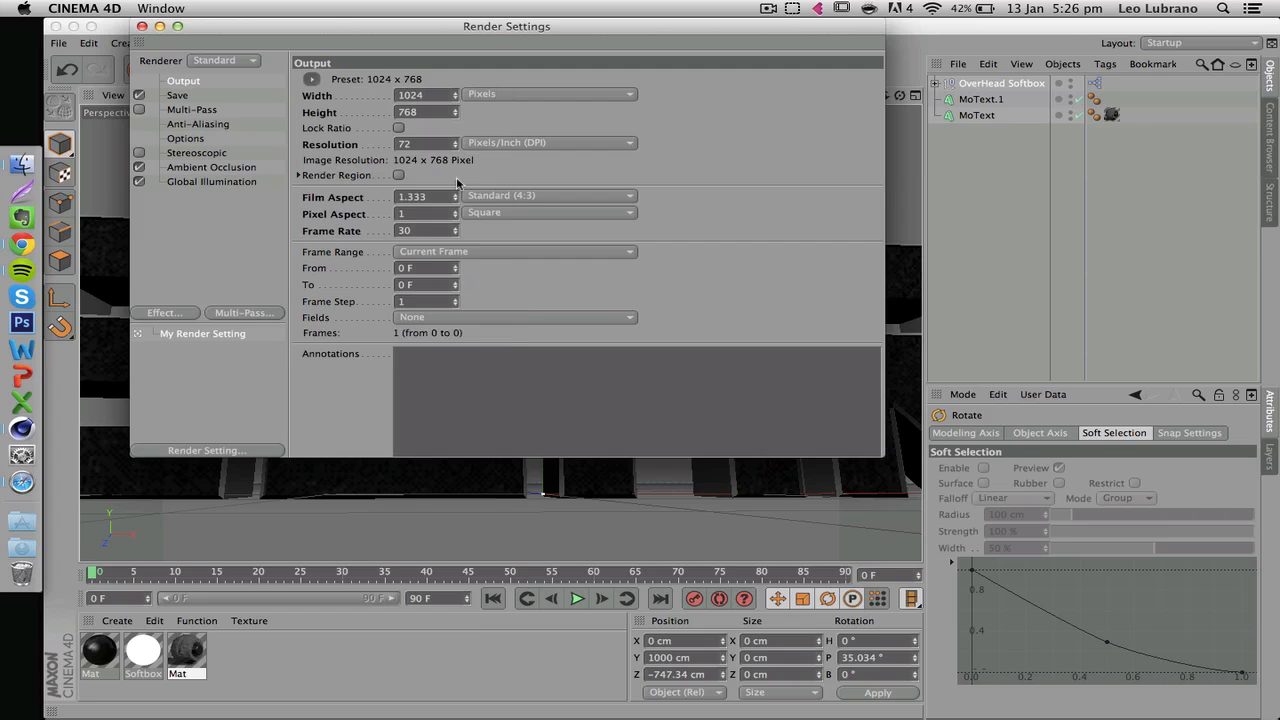
# Set the render's save format to PNG with Alpha Channel enabled and close the render settings
pyautogui.click(176, 96)
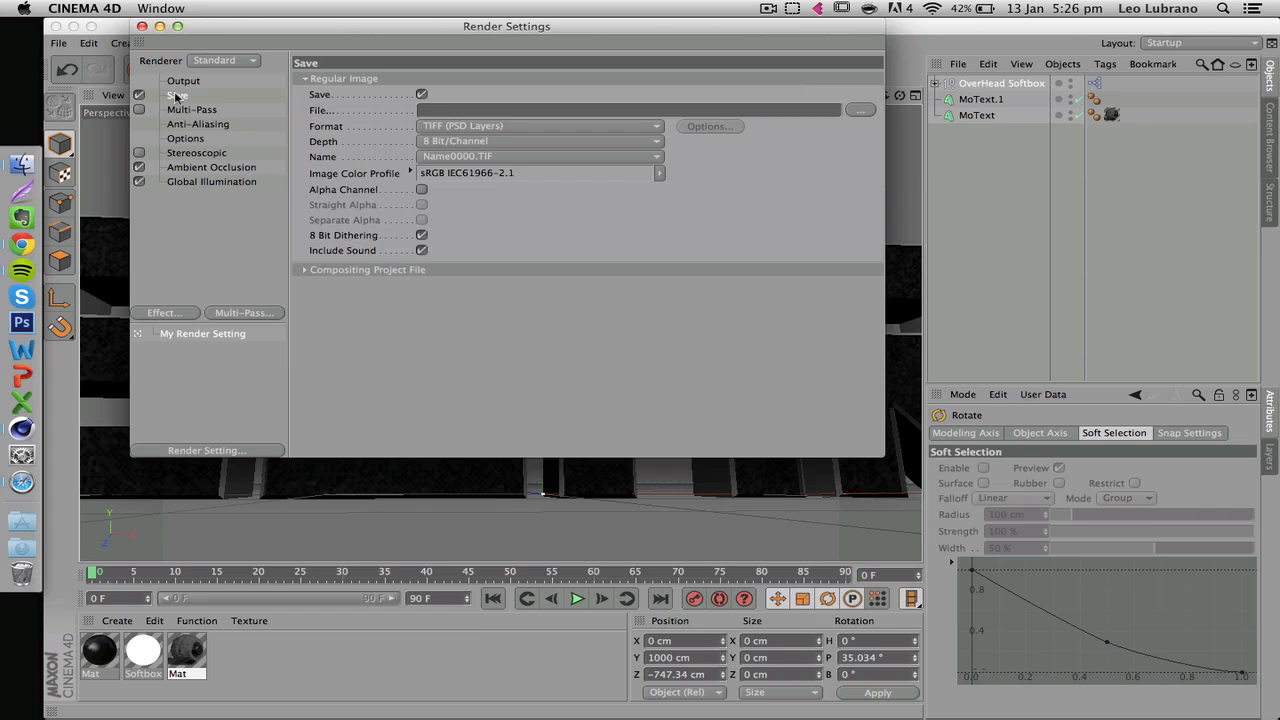
pyautogui.click(436, 128)
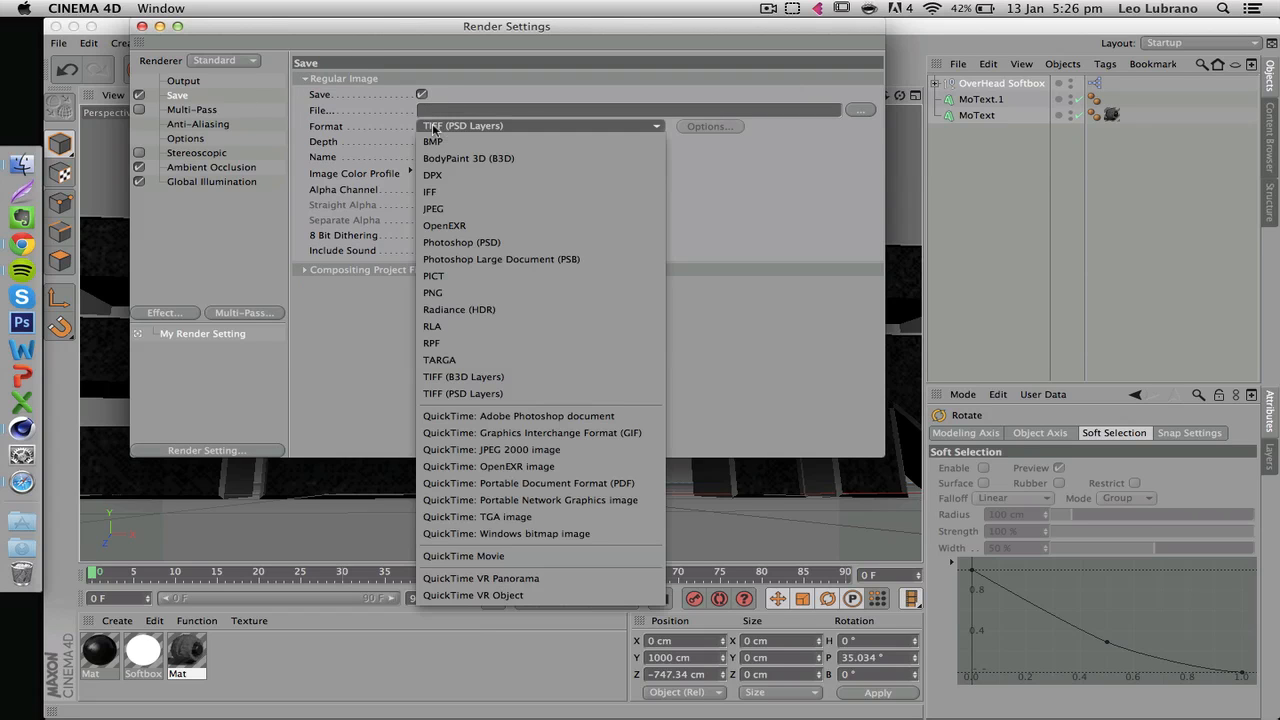
pyautogui.click(440, 293)
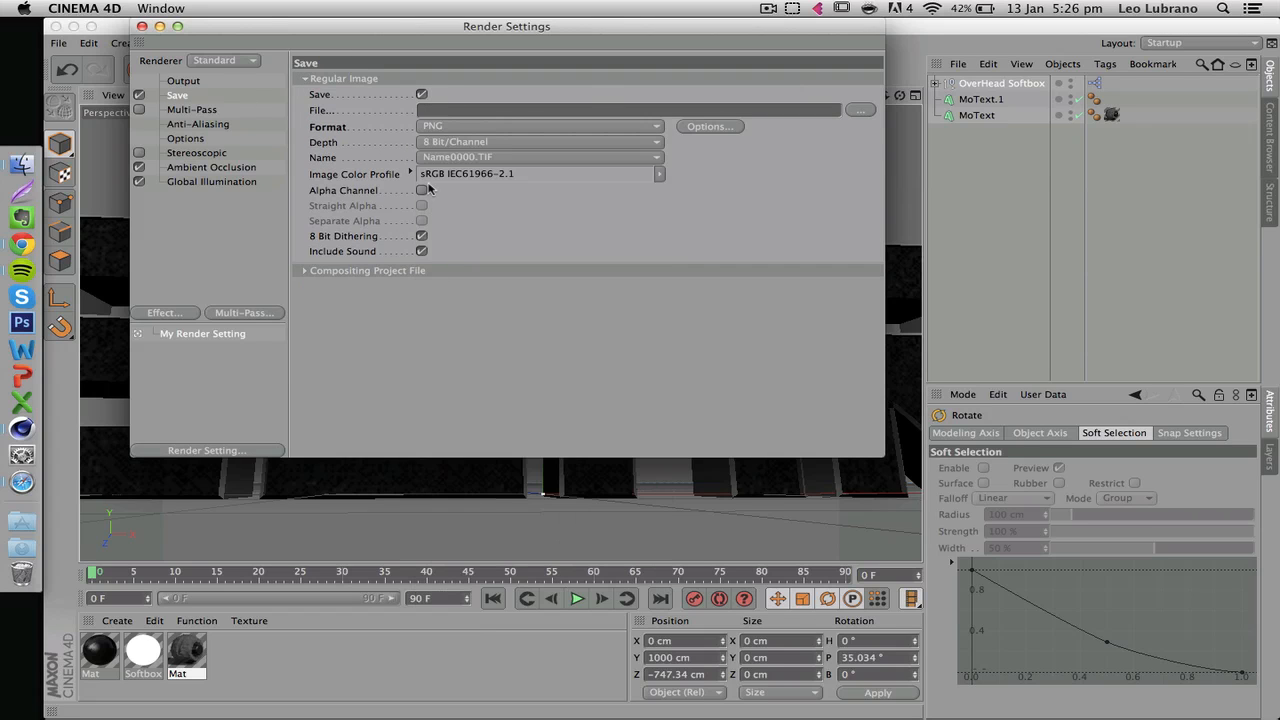
pyautogui.click(421, 191)
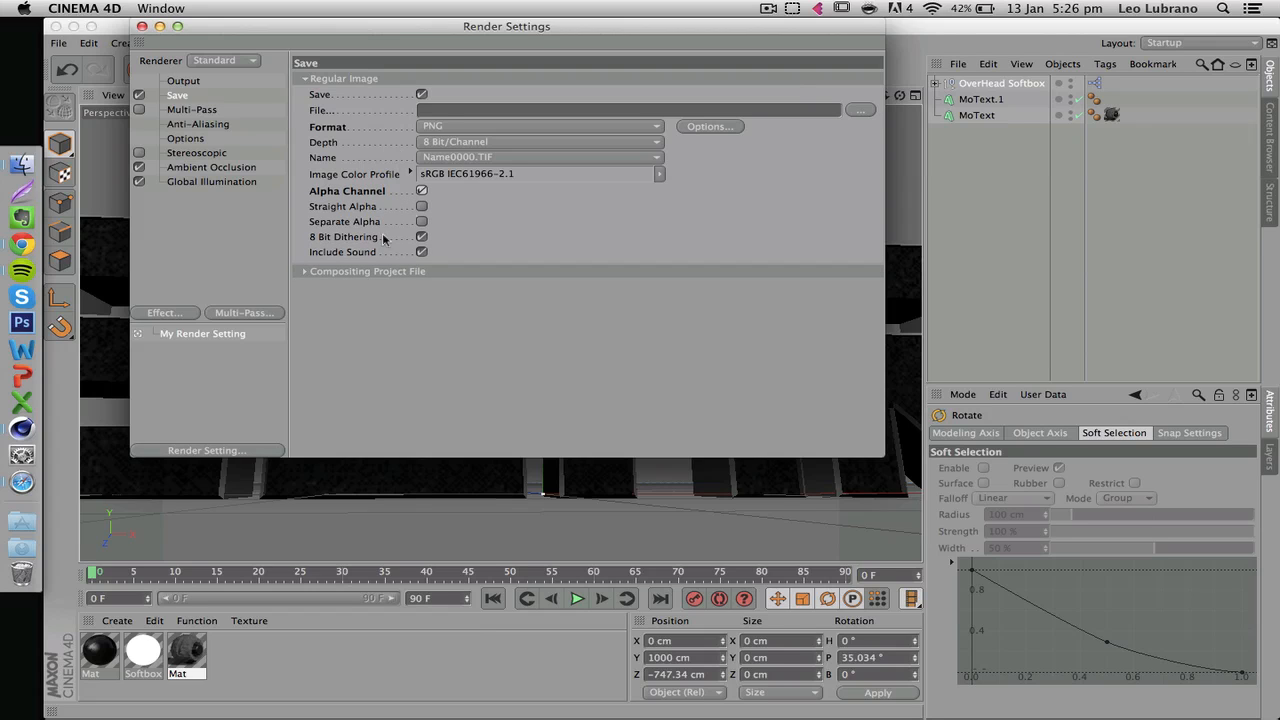
pyautogui.click(142, 26)
# Frame the front of the SOAR text and render a test region over the O's upper-left corner
pyautogui.moveTo(884, 96); pyautogui.dragTo(500, 331)
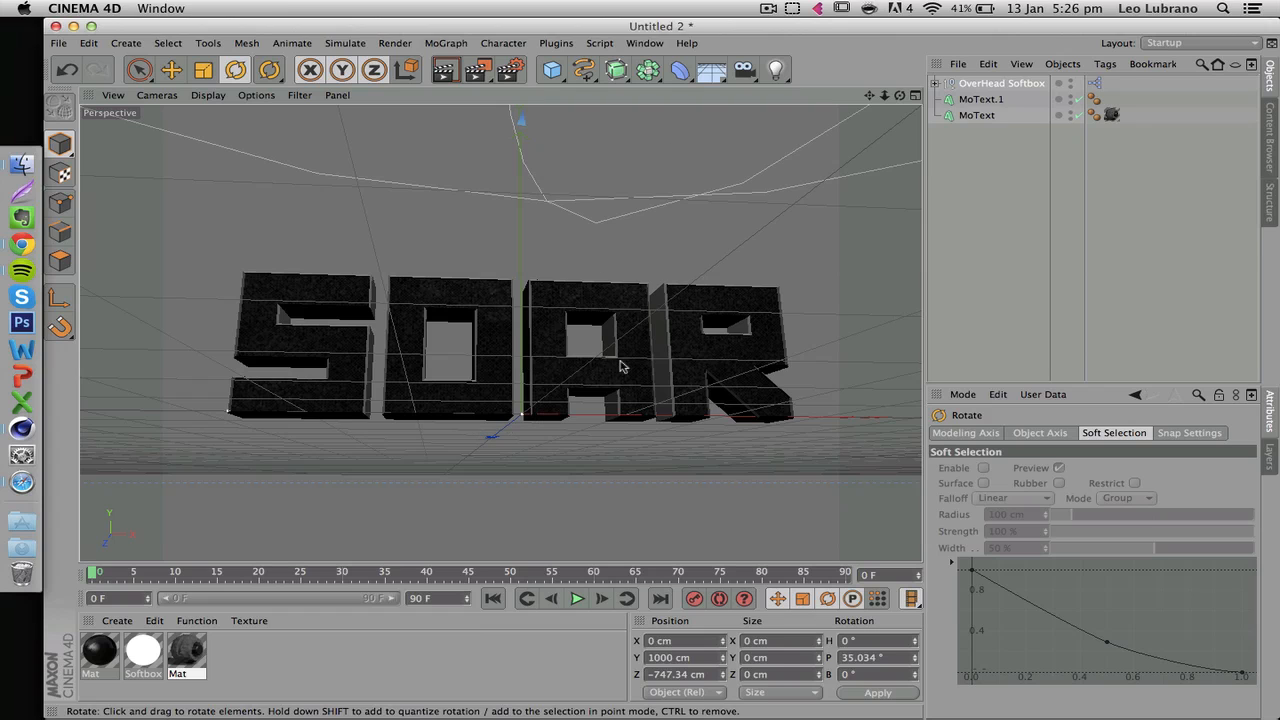
pyautogui.scroll(5, 475, 330)
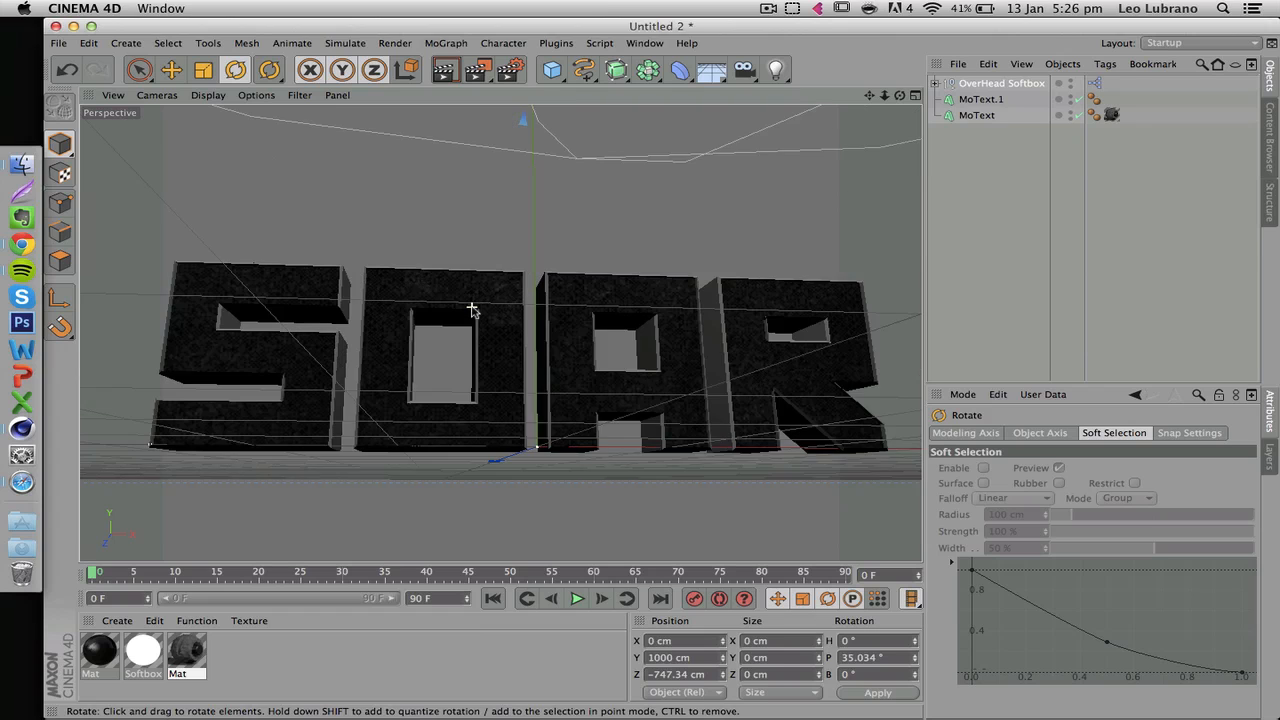
pyautogui.click(477, 70)
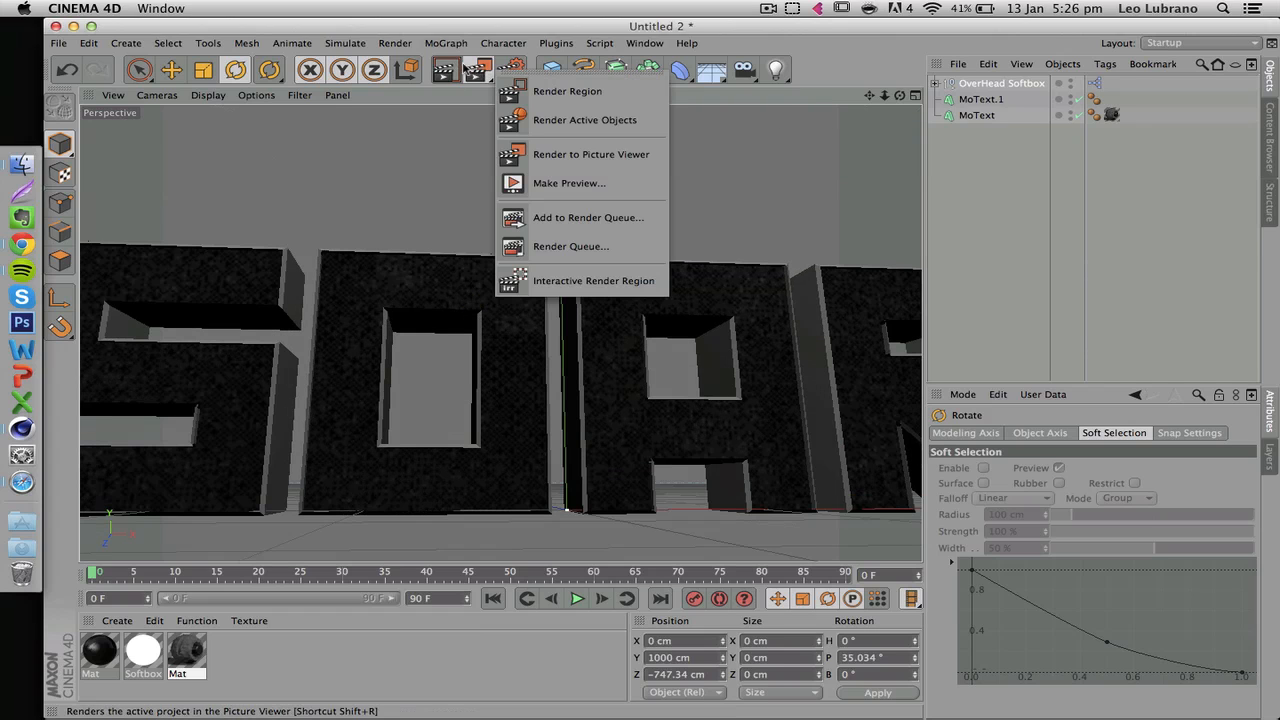
pyautogui.click(471, 71)
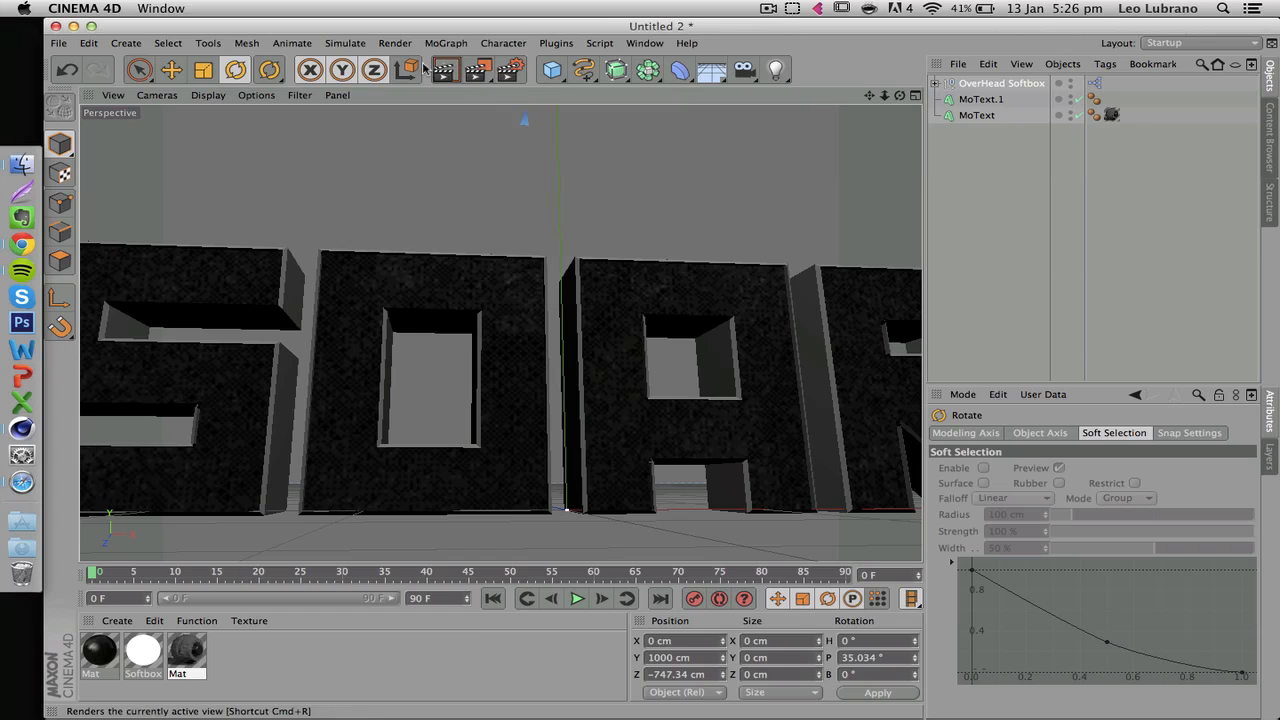
pyautogui.click(480, 76)
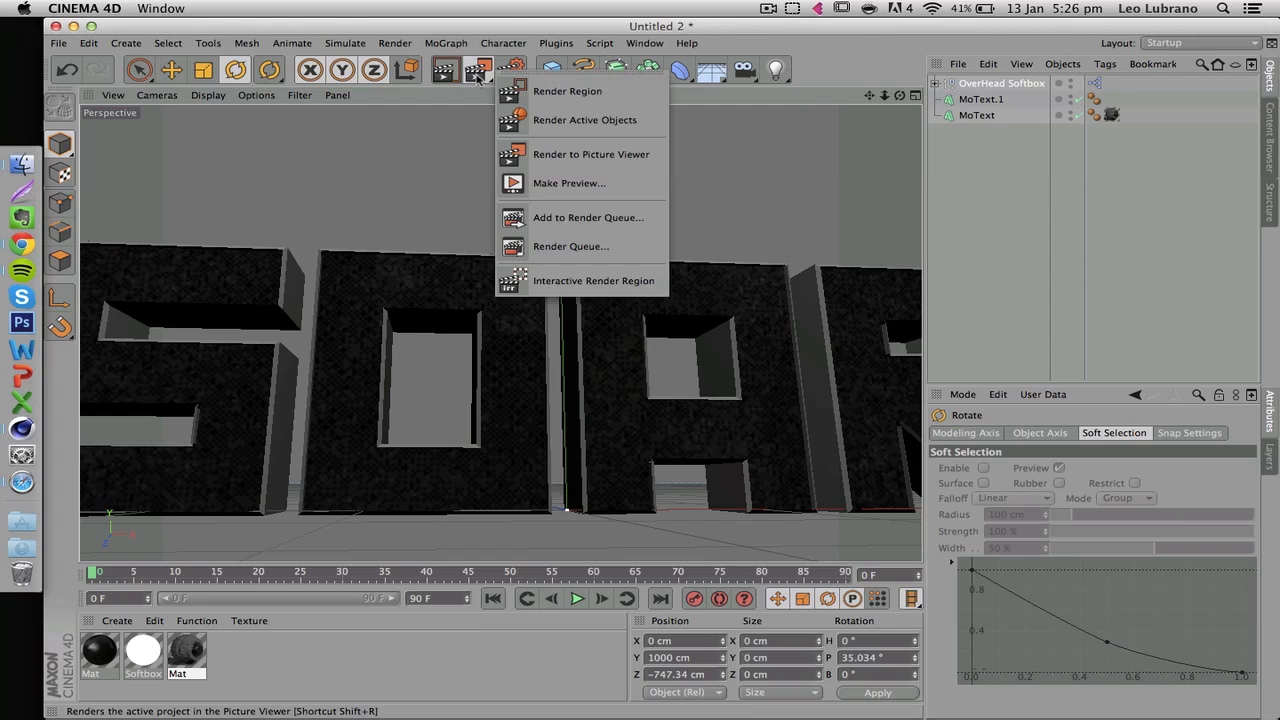
pyautogui.click(545, 91)
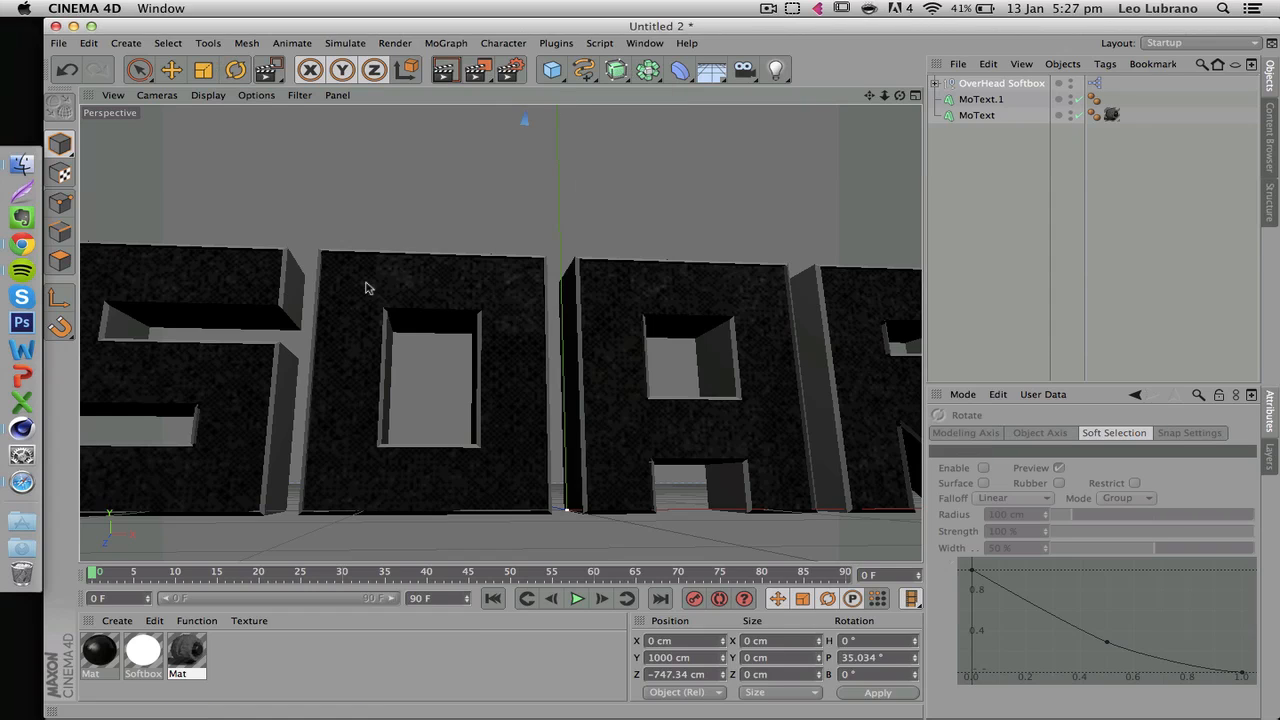
pyautogui.moveTo(300, 245); pyautogui.dragTo(428, 346)
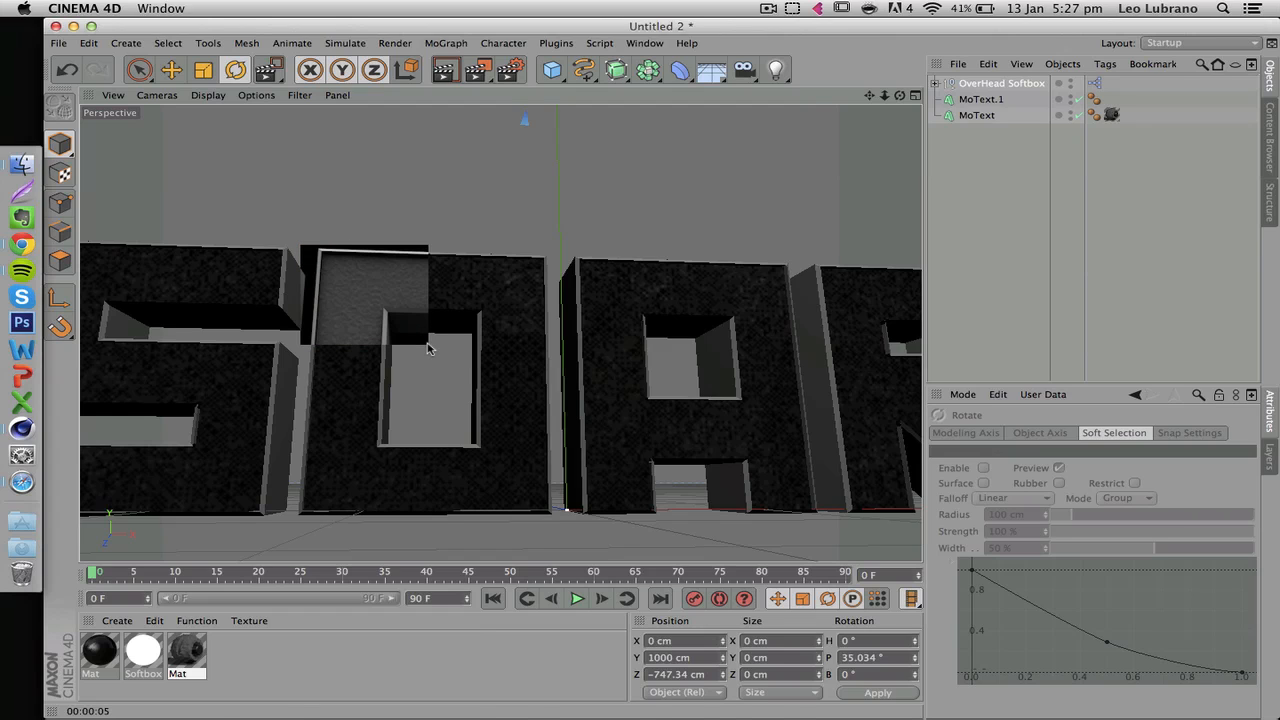
# Set the Mix Strength of the grunge material's color texture to 98%
pyautogui.doubleClick(187, 656)
pyautogui.click(300, 278)
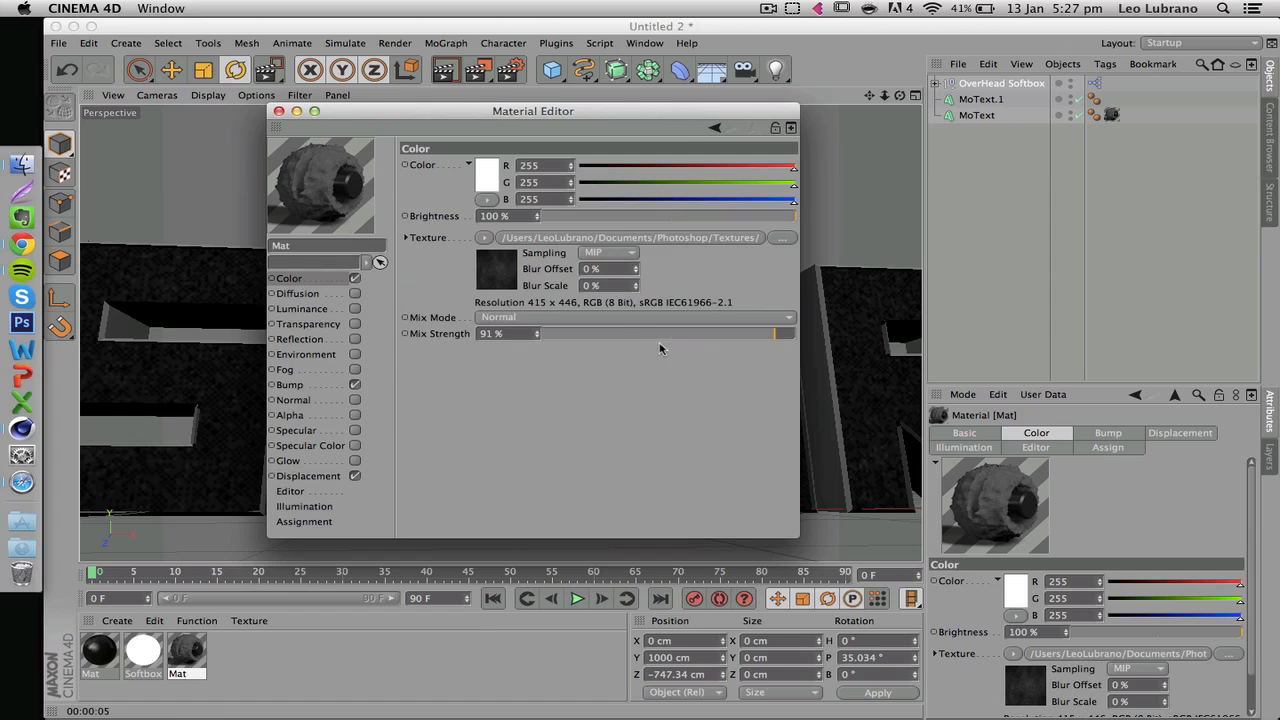
pyautogui.moveTo(768, 333); pyautogui.dragTo(797, 333)
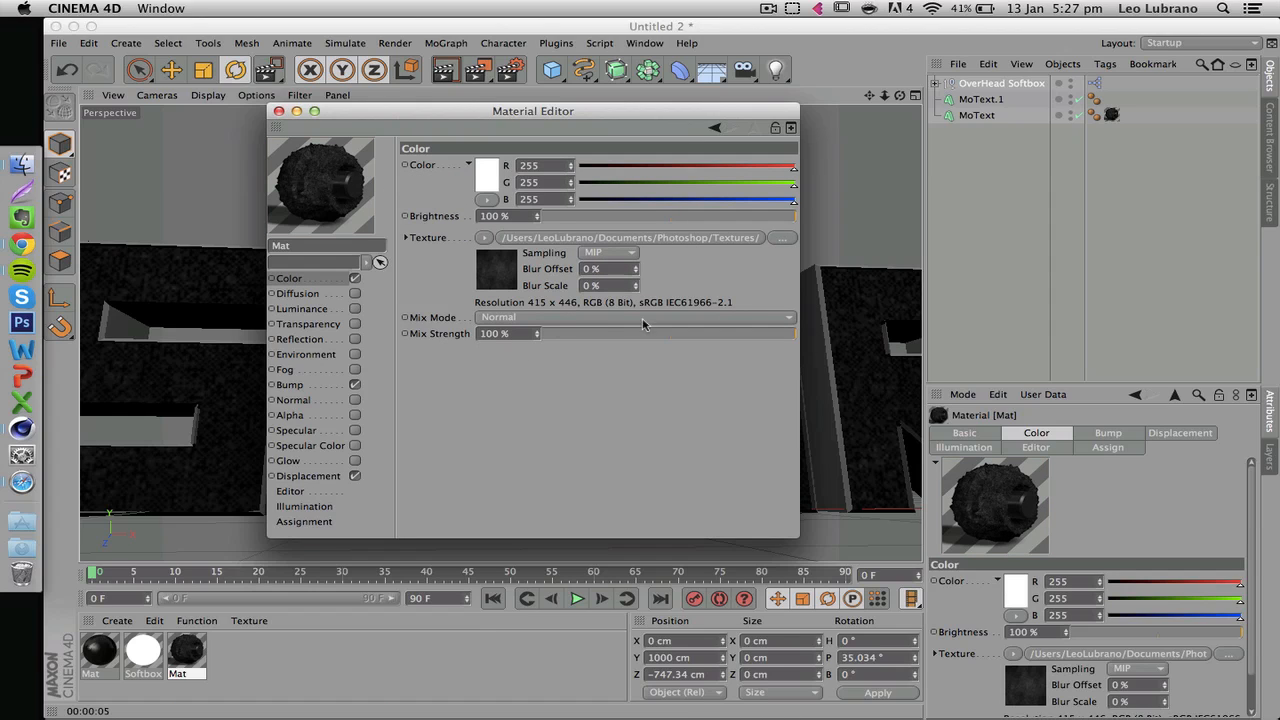
pyautogui.click(792, 333)
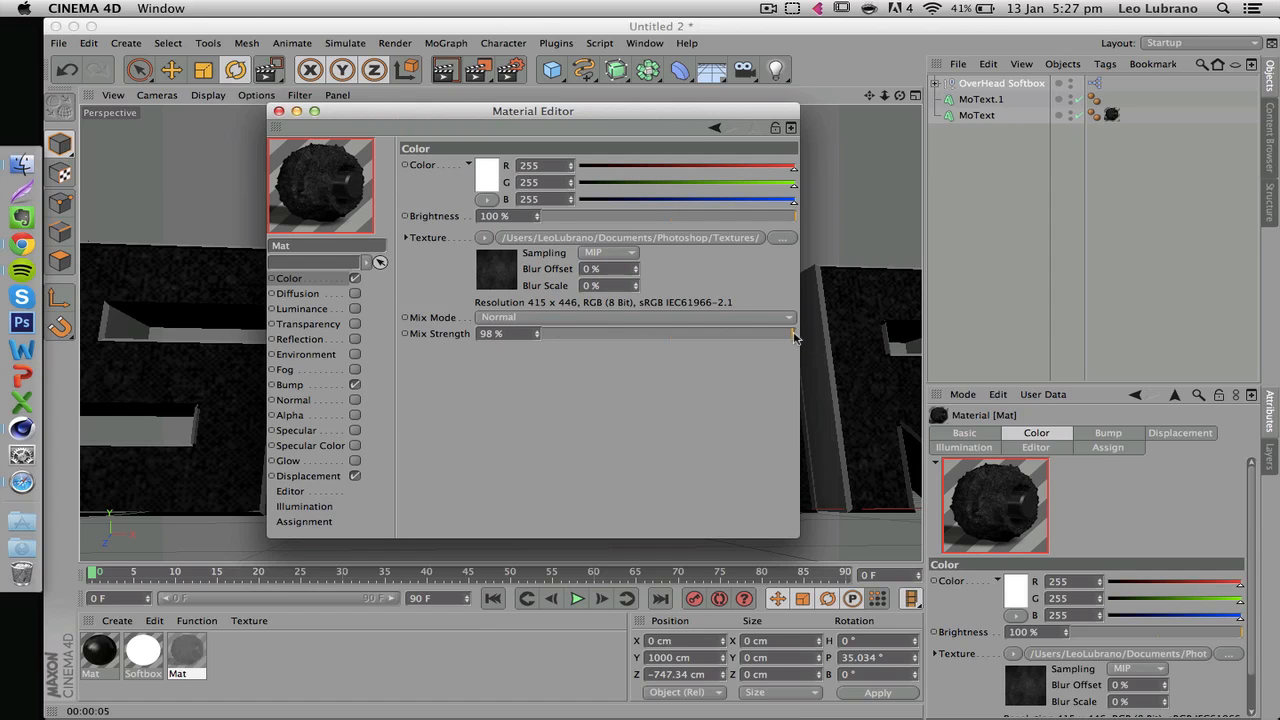
pyautogui.click(279, 111)
# Set the MoText texture tag's Length U and Length V to 40% and render a test region across the upper half of the O
pyautogui.click(1111, 114)
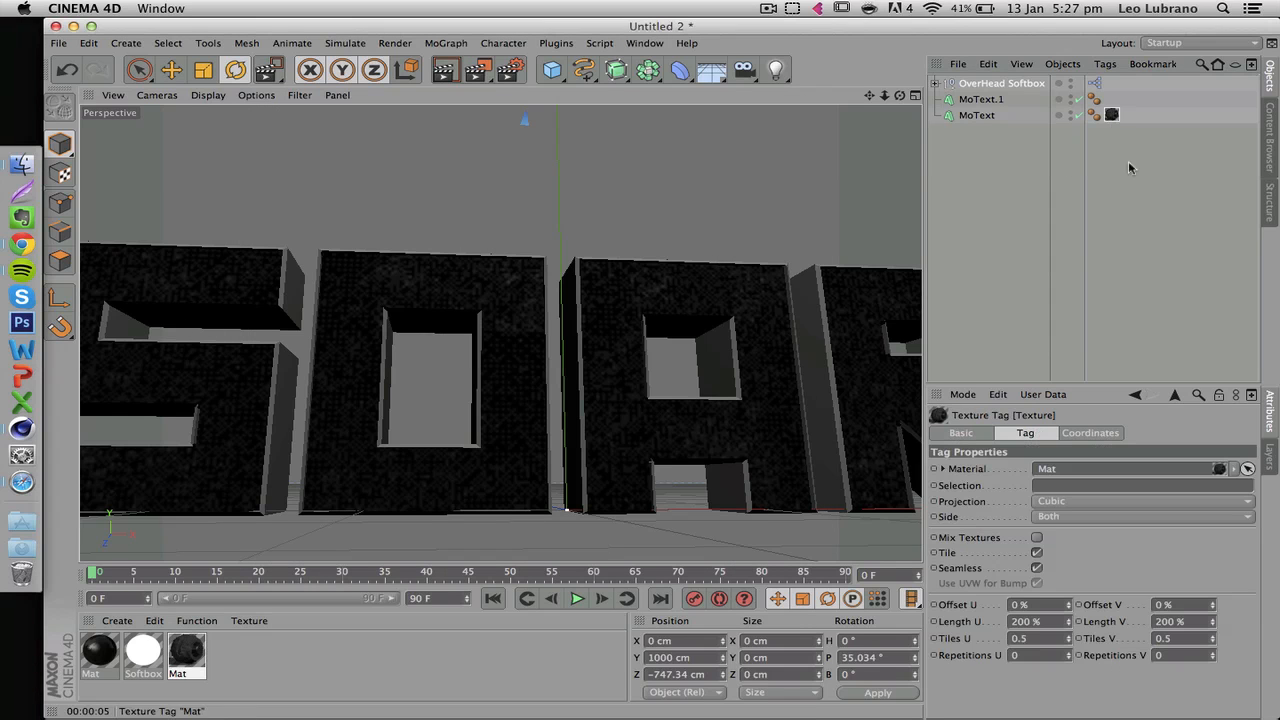
pyautogui.click(1055, 622)
pyautogui.moveTo(1056, 623); pyautogui.dragTo(797, 625)
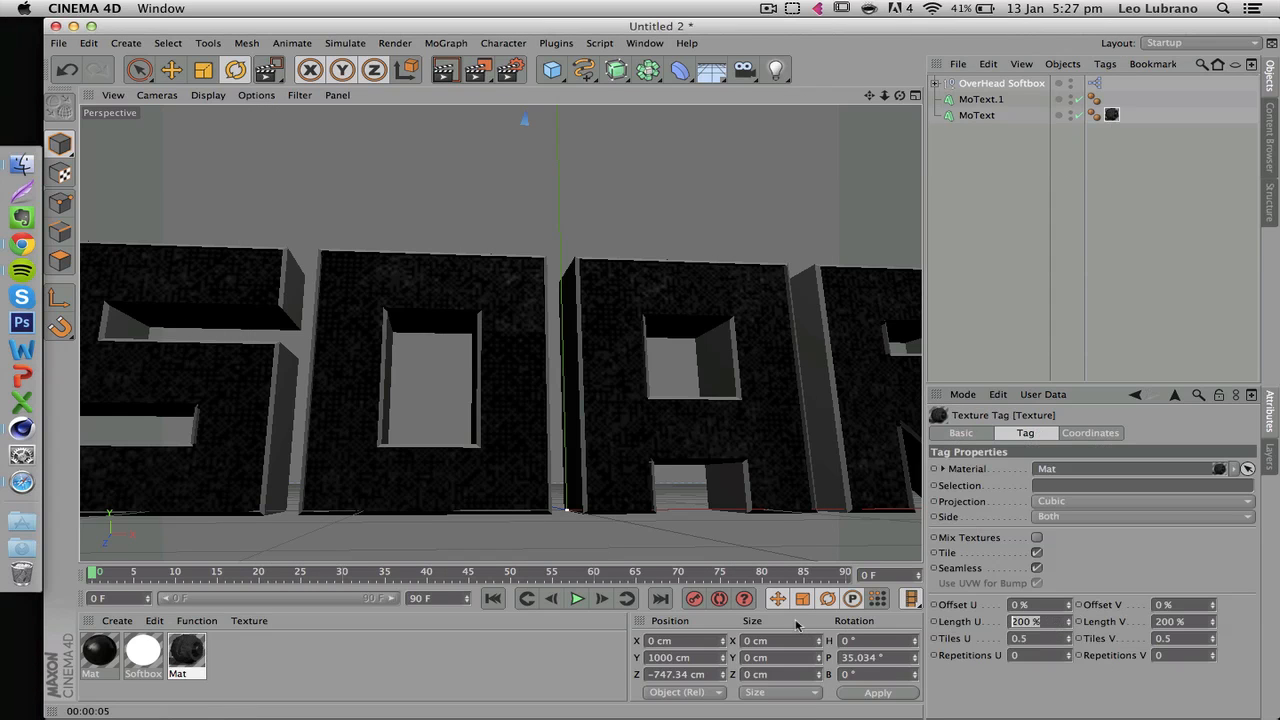
pyautogui.write('40')
pyautogui.press('Tab')
pyautogui.write('40')
pyautogui.press('Return')
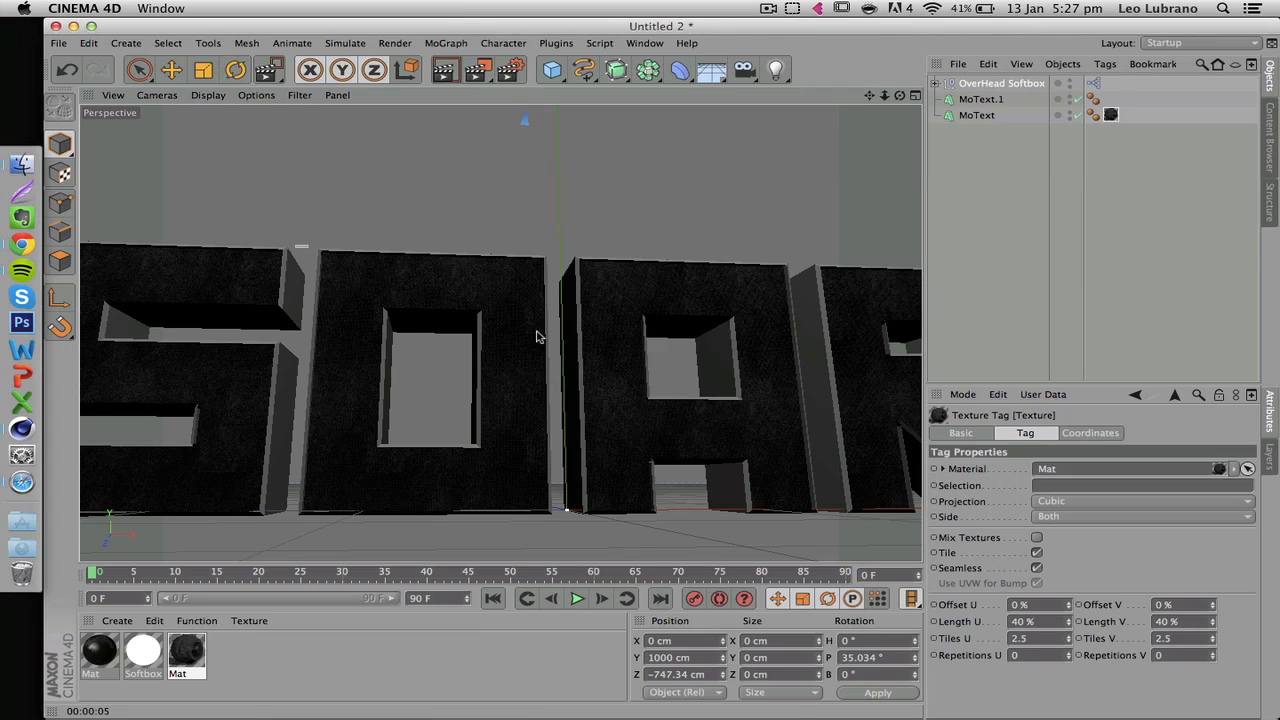
pyautogui.moveTo(294, 245); pyautogui.dragTo(575, 355)
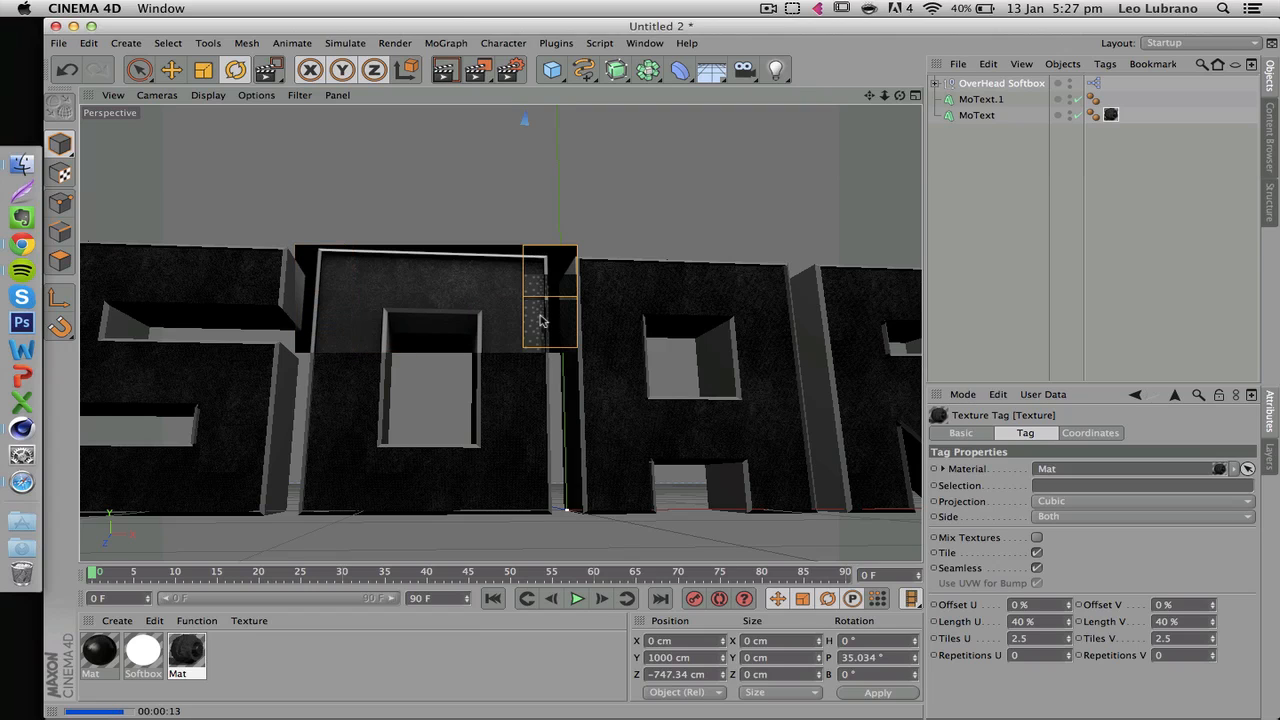
# Dismiss the test render, create a new material and open it for editing
pyautogui.click(543, 205)
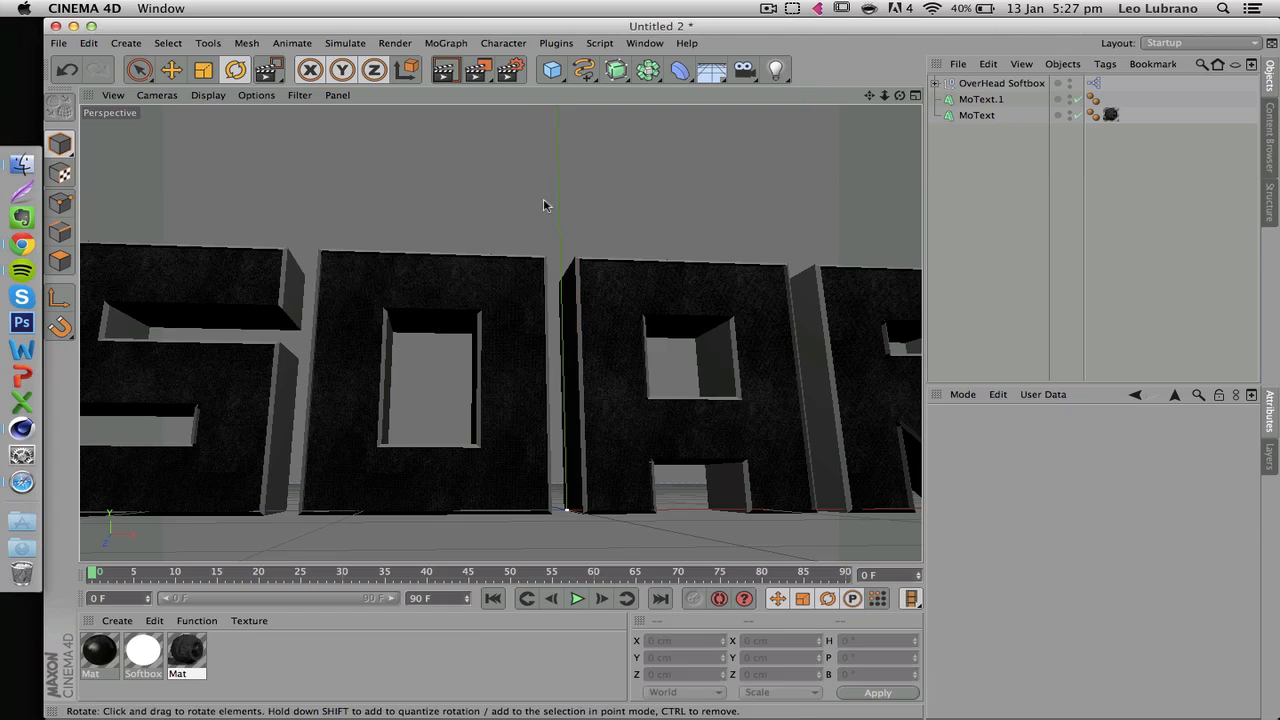
pyautogui.doubleClick(245, 657)
pyautogui.doubleClick(96, 651)
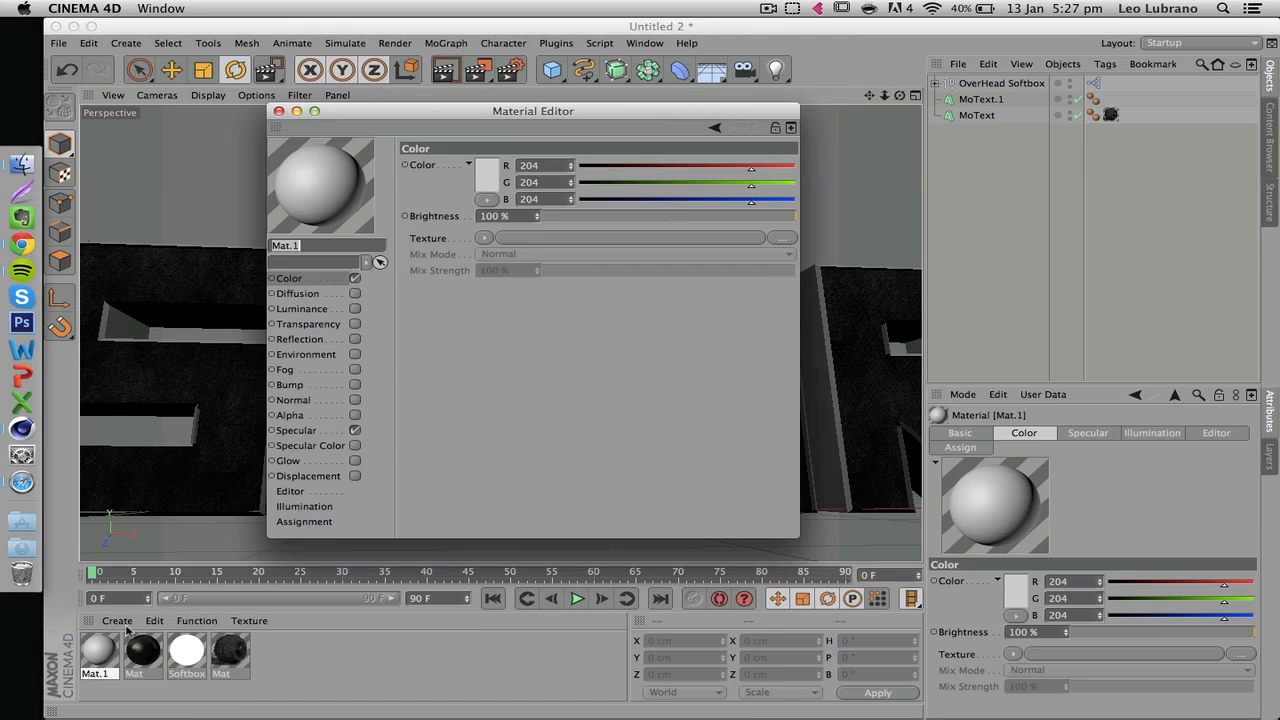
# Set the new material's preview to Object (Soft Shadow) and disable its Specular channel
pyautogui.rightClick(322, 226)
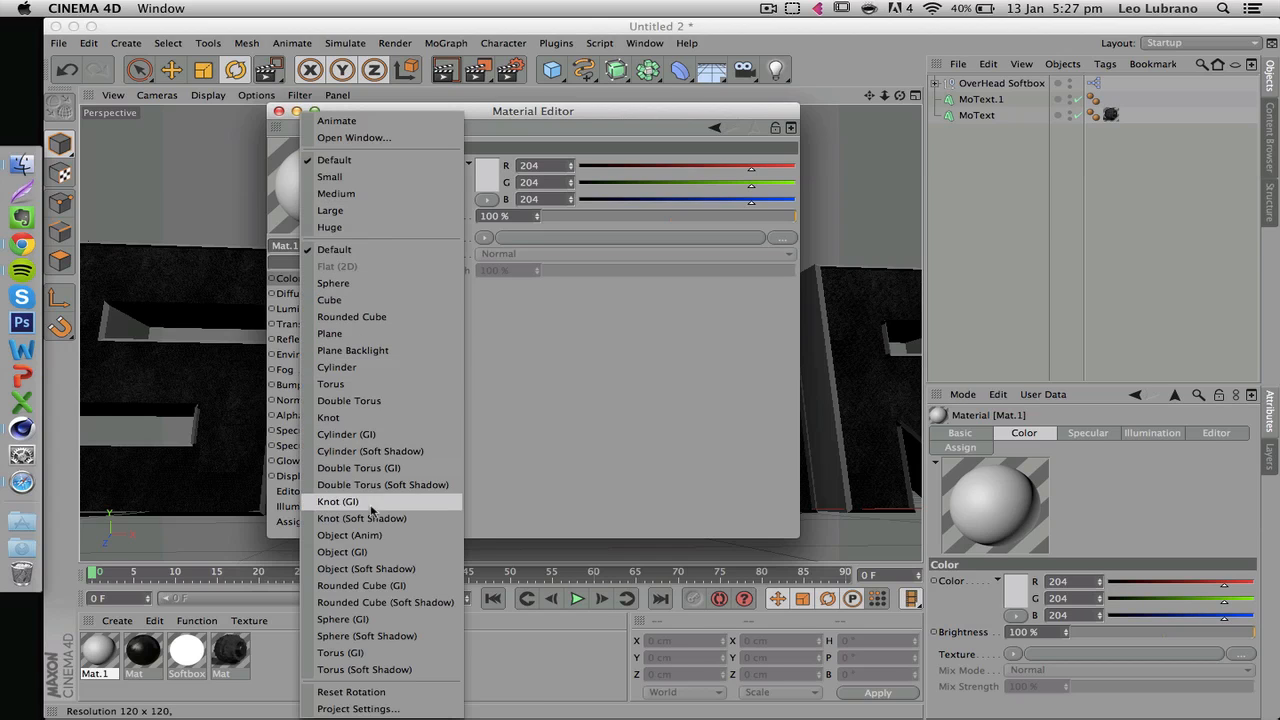
pyautogui.click(347, 571)
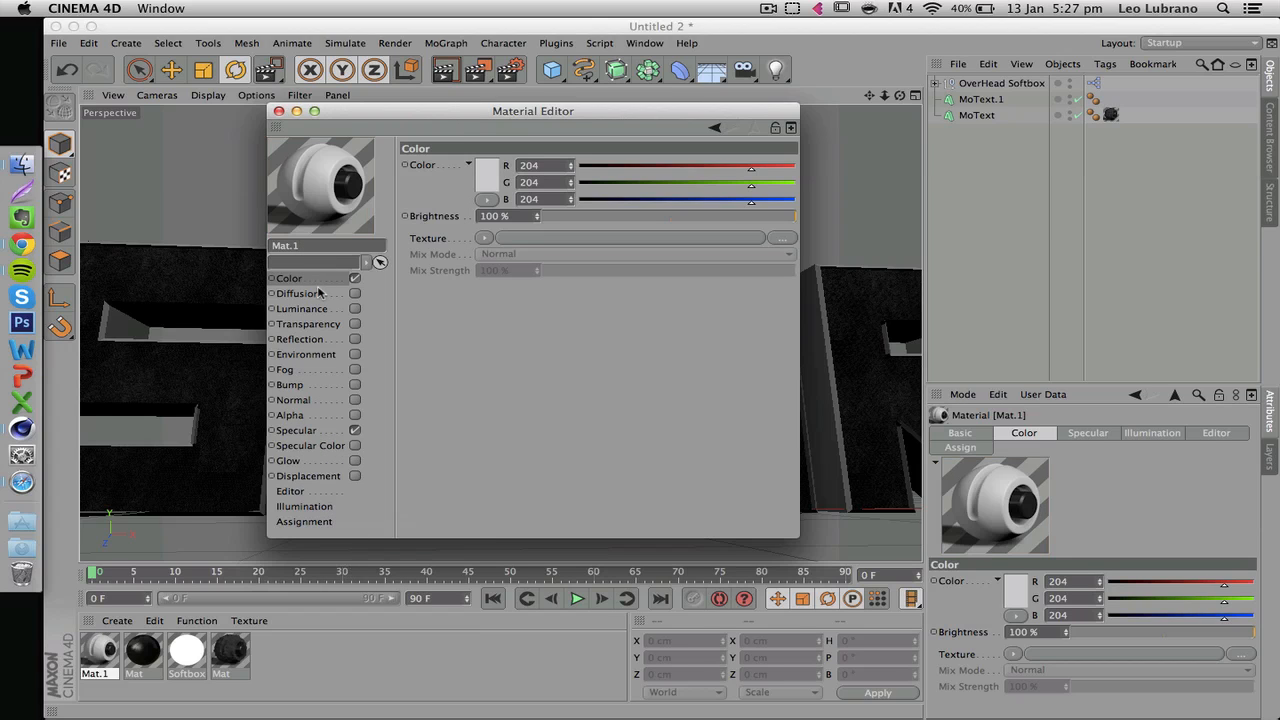
pyautogui.click(355, 430)
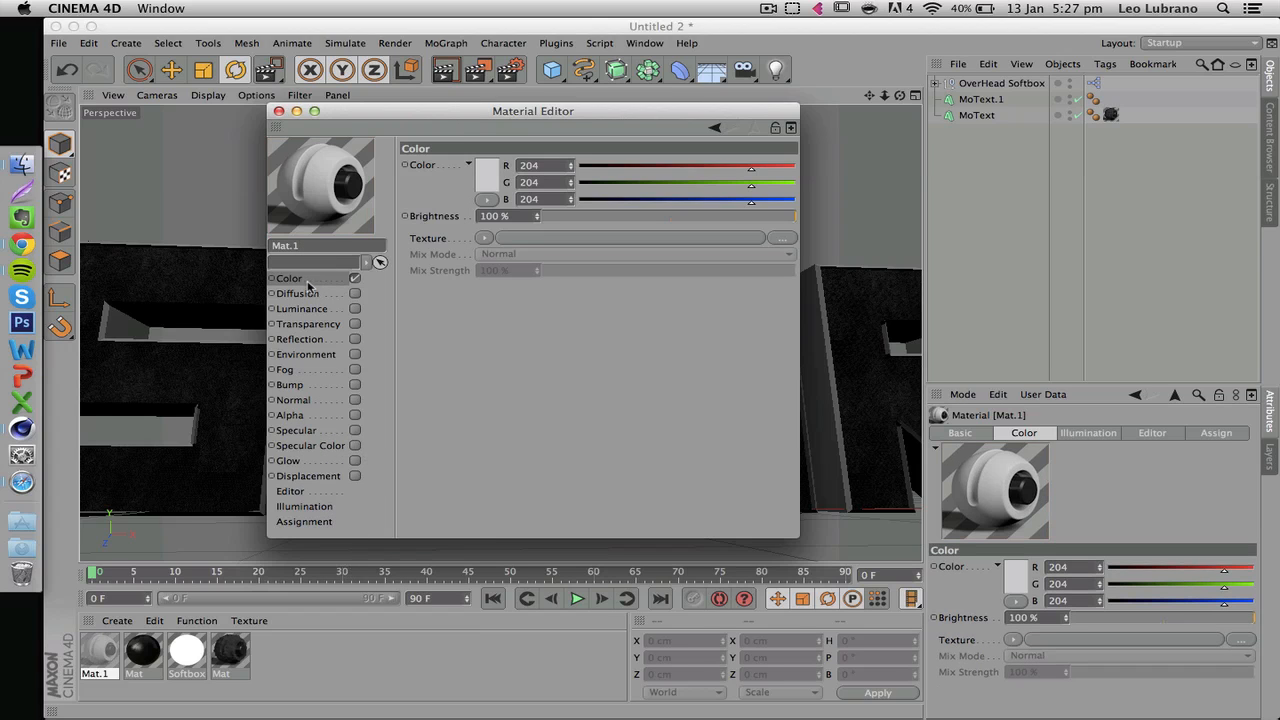
# Switch to Finder and preview the Textures folder's images from the seamless lava flow tile through stonetexture.jpg
pyautogui.click(22, 163)
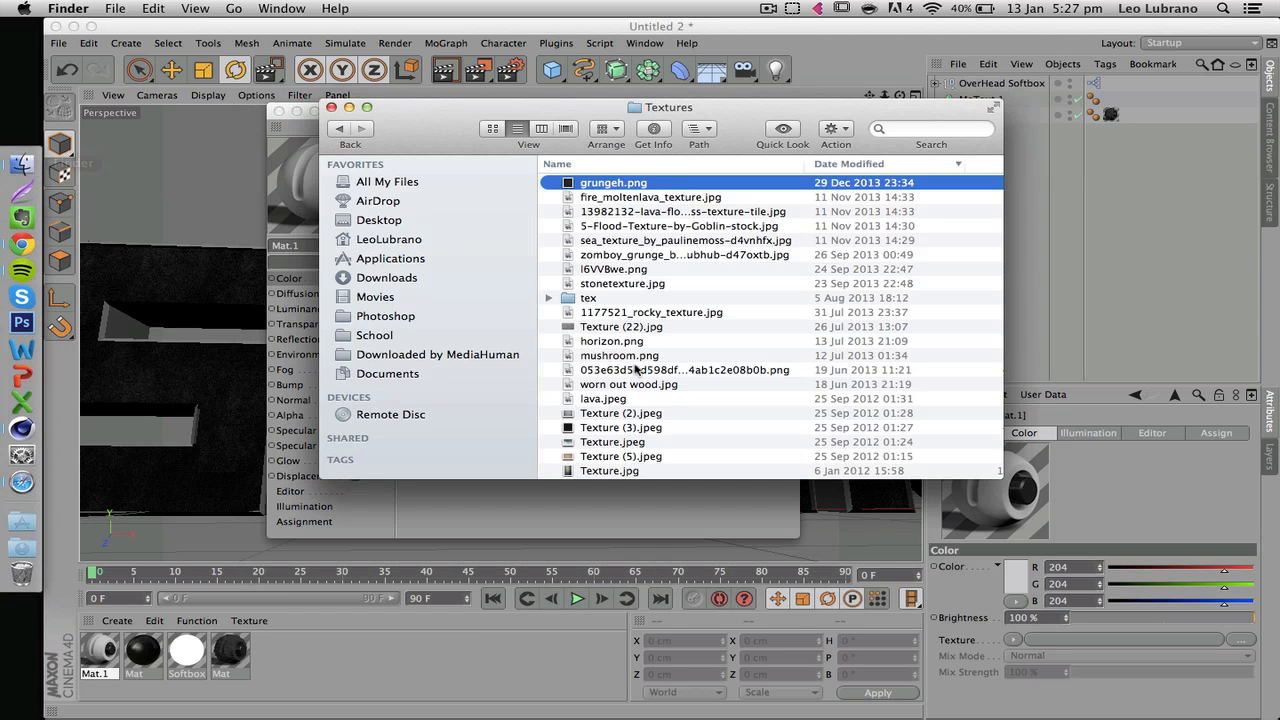
pyautogui.click(623, 212)
pyautogui.press('space')
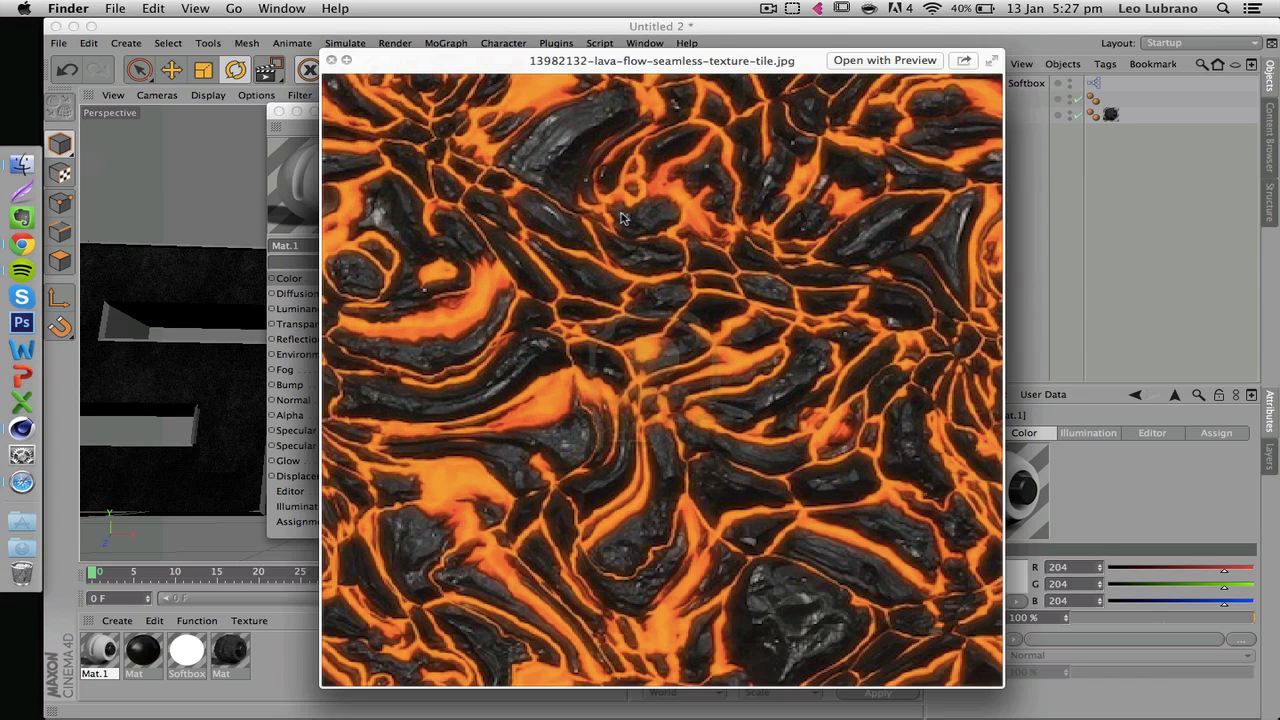
pyautogui.press('Down')
pyautogui.press('Down')
pyautogui.press('Down')
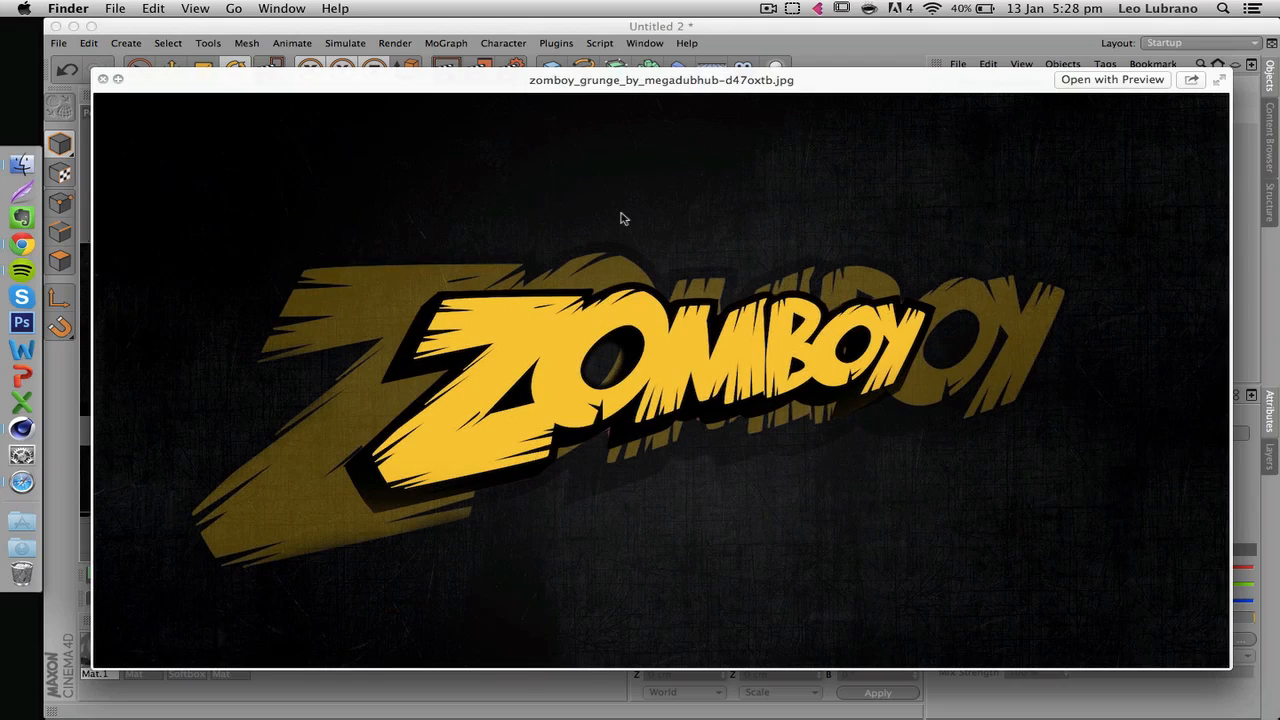
pyautogui.press('Down')
pyautogui.press('Down')
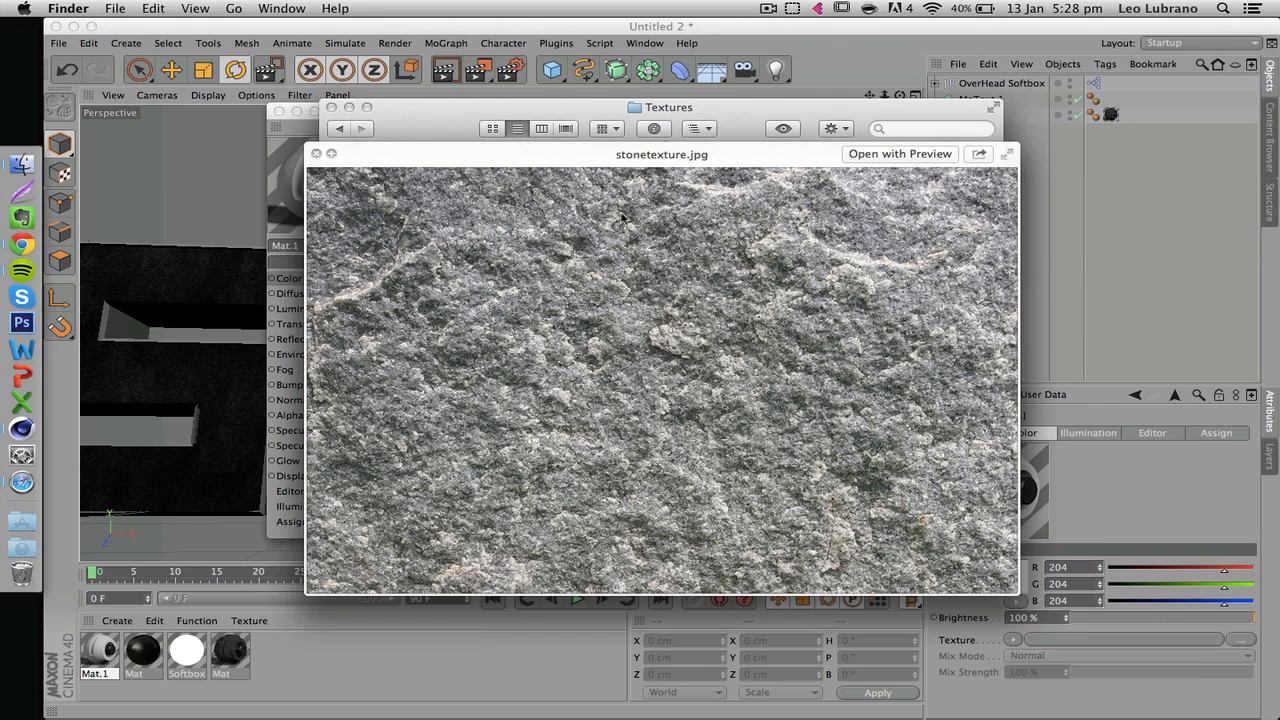
pyautogui.press('space')
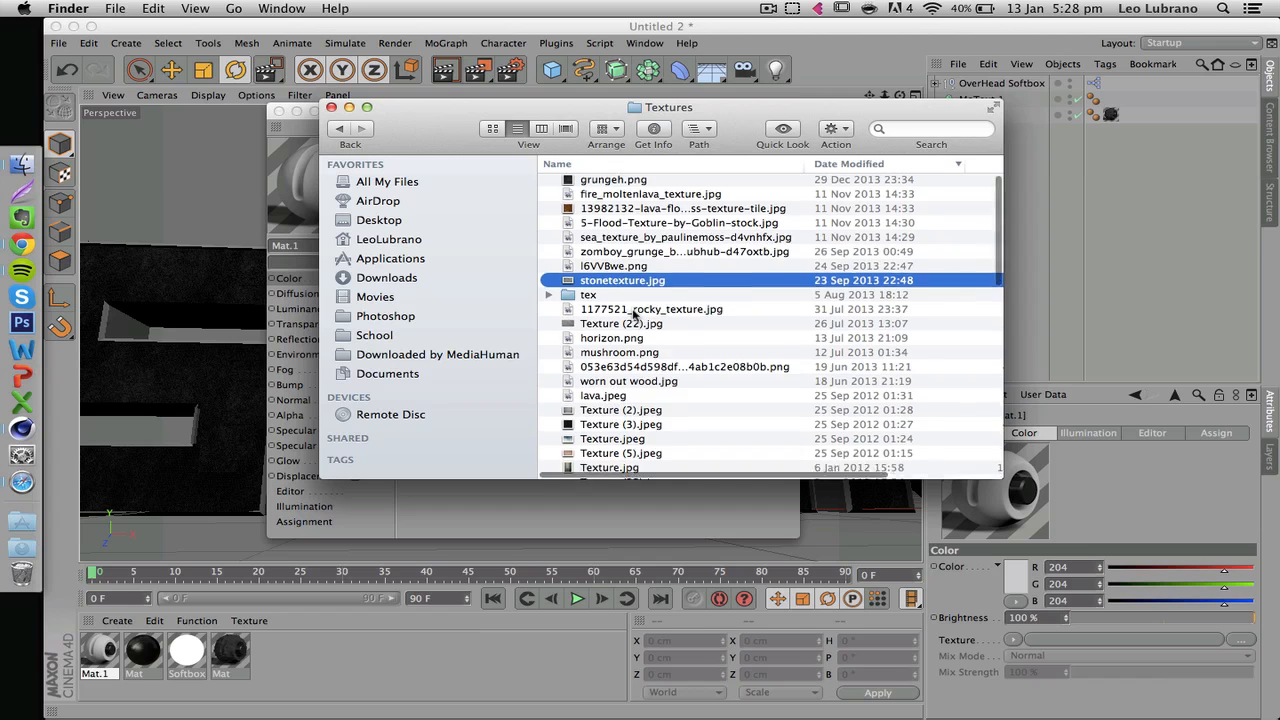
# Preview the older images in the Textures folder, down through Texture (2).jpeg and Texture.jpeg
pyautogui.scroll(-3, 633, 313)
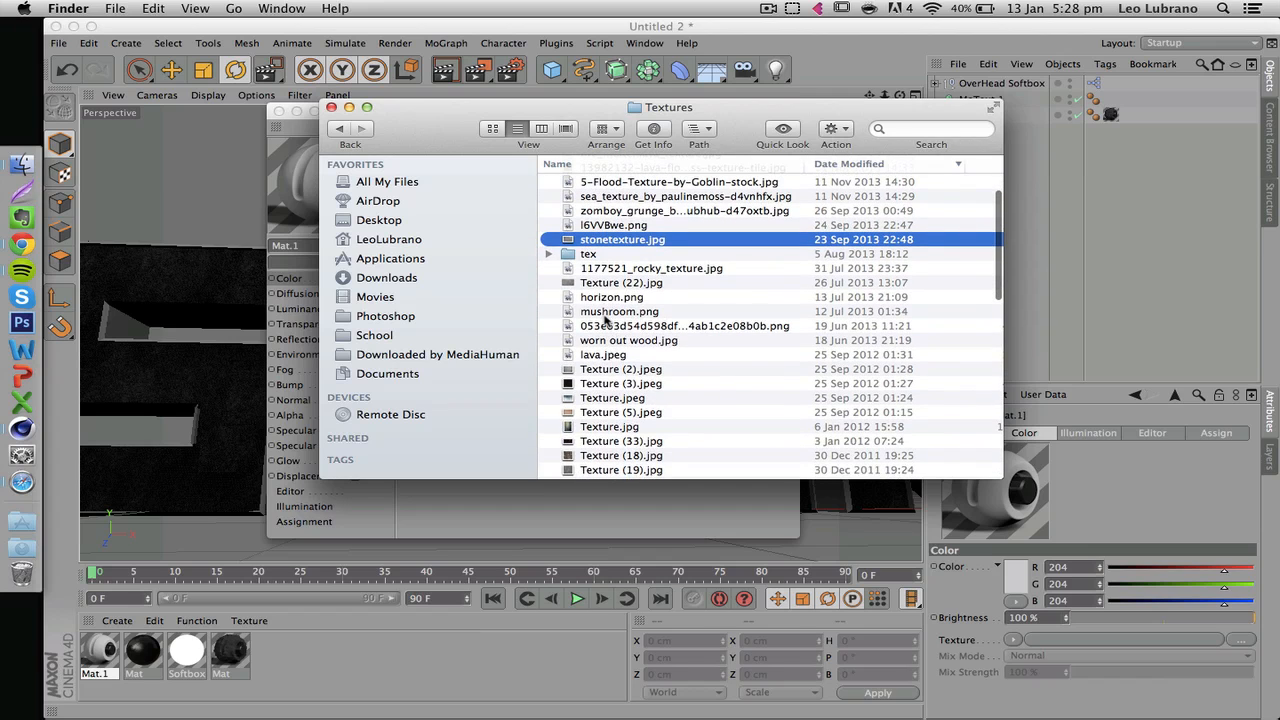
pyautogui.click(606, 326)
pyautogui.press('space')
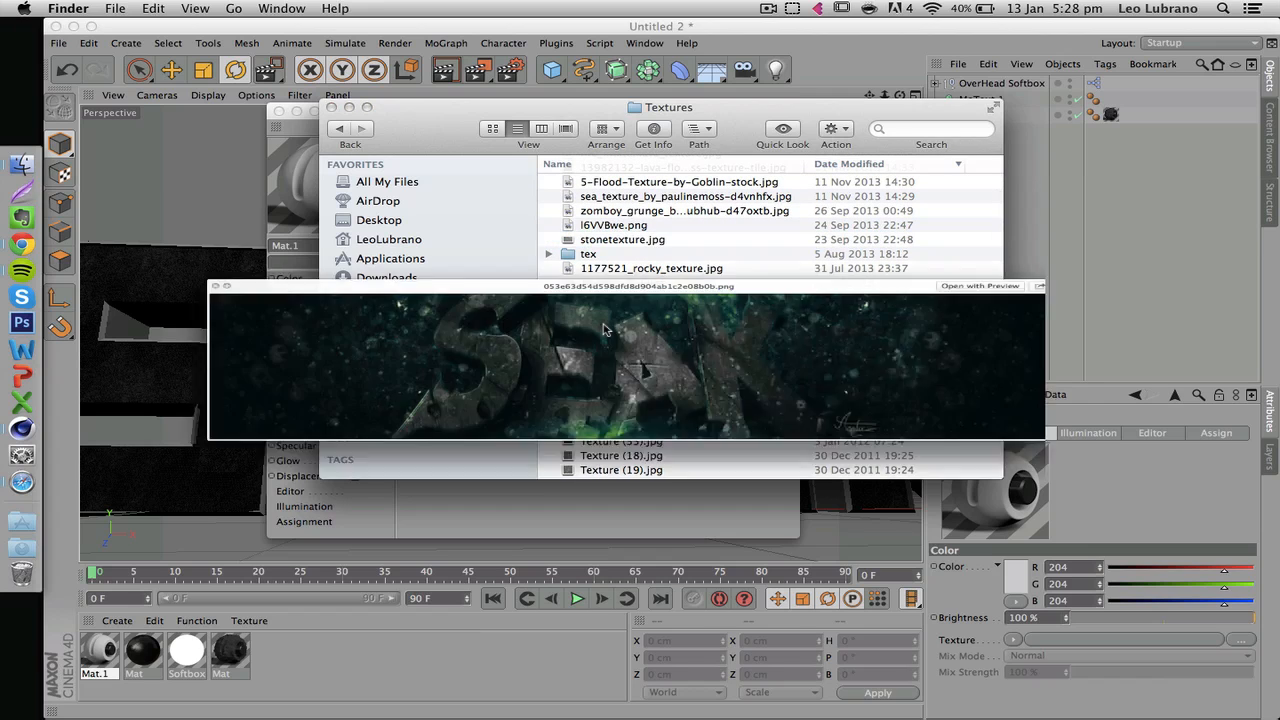
pyautogui.press('Down')
pyautogui.press('Down')
pyautogui.press('Down')
pyautogui.press('Down')
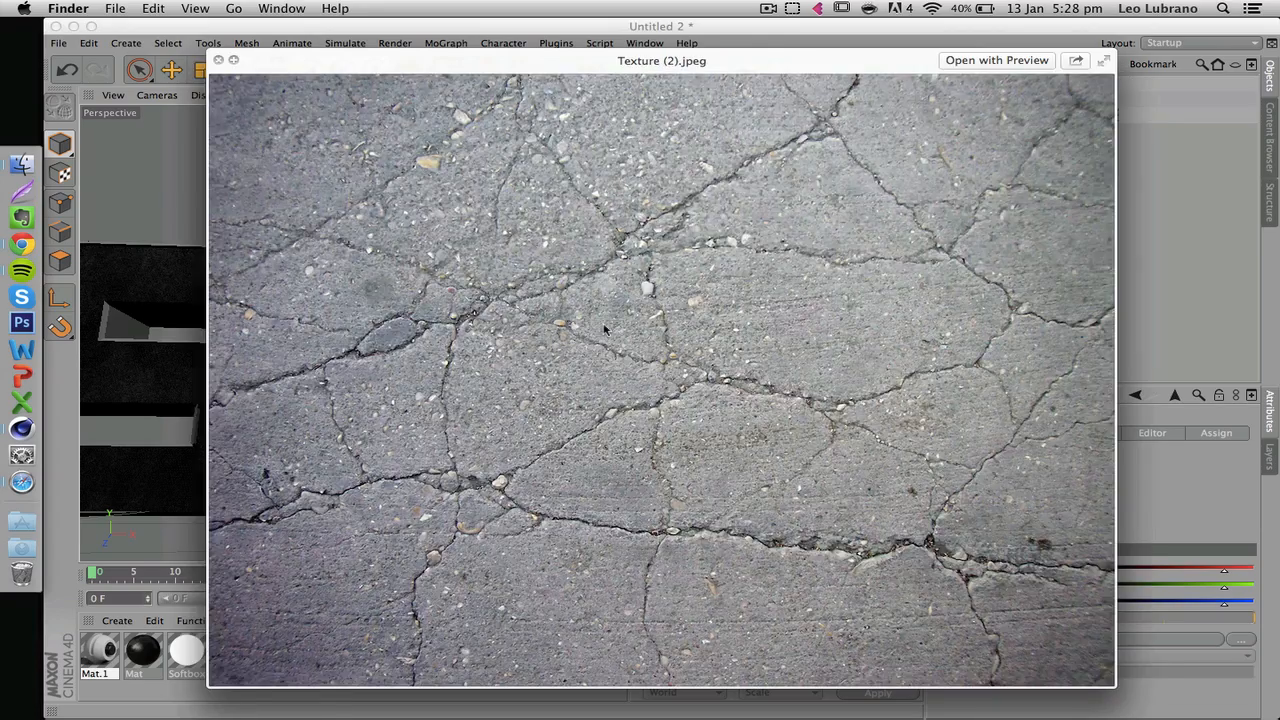
pyautogui.press('Down')
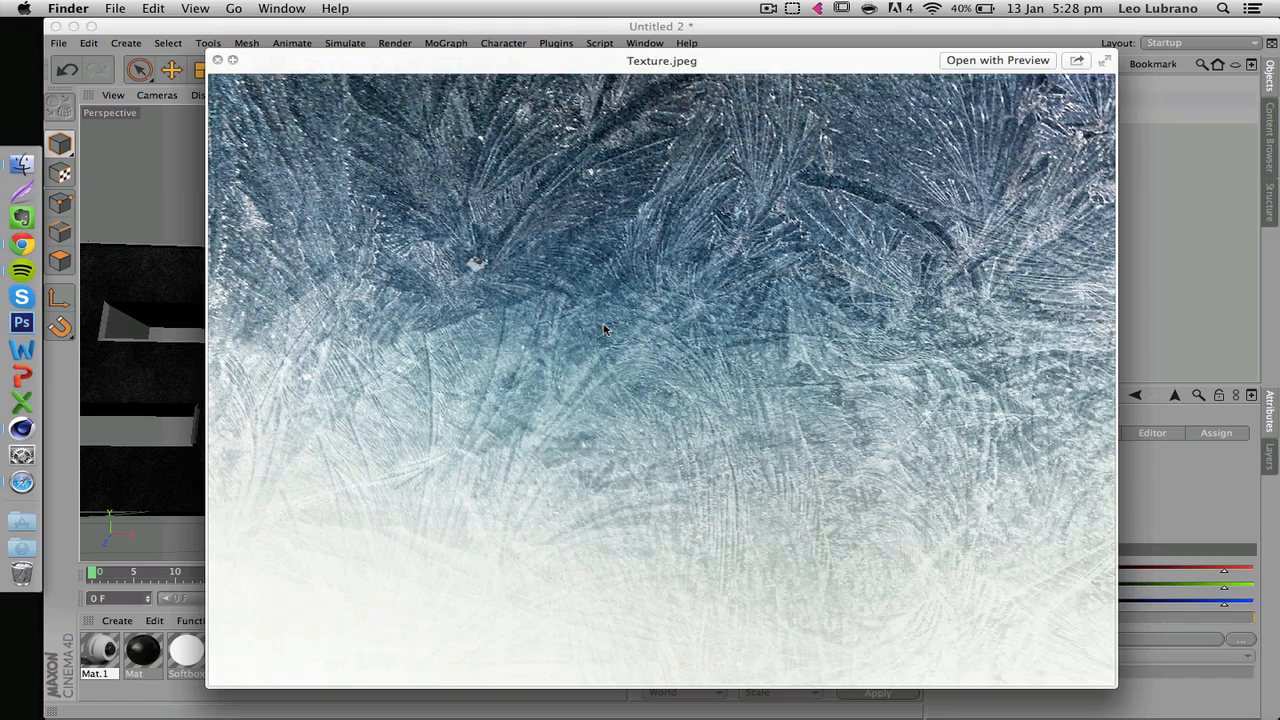
pyautogui.press('space')
# Examine the surfaces in the images around Texture (18).jpg, continuing down the folder through Texture (15).jpg
pyautogui.click(606, 347)
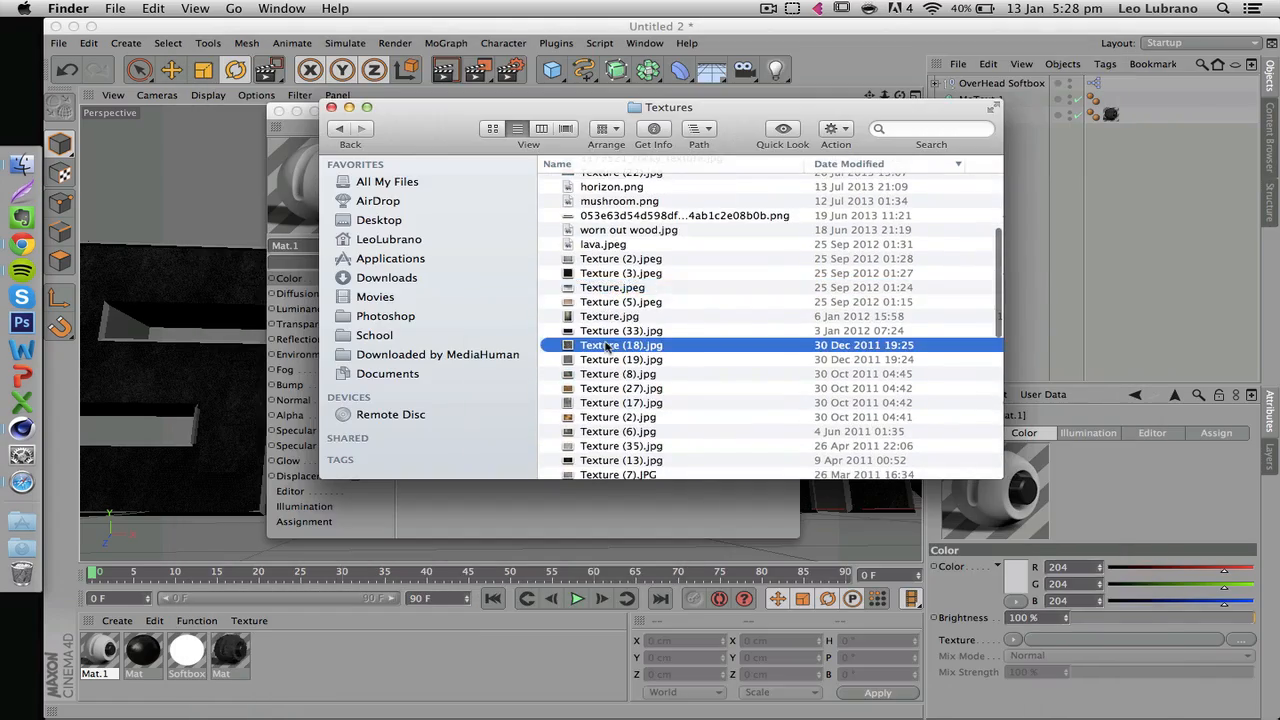
pyautogui.press('space')
pyautogui.press('Down')
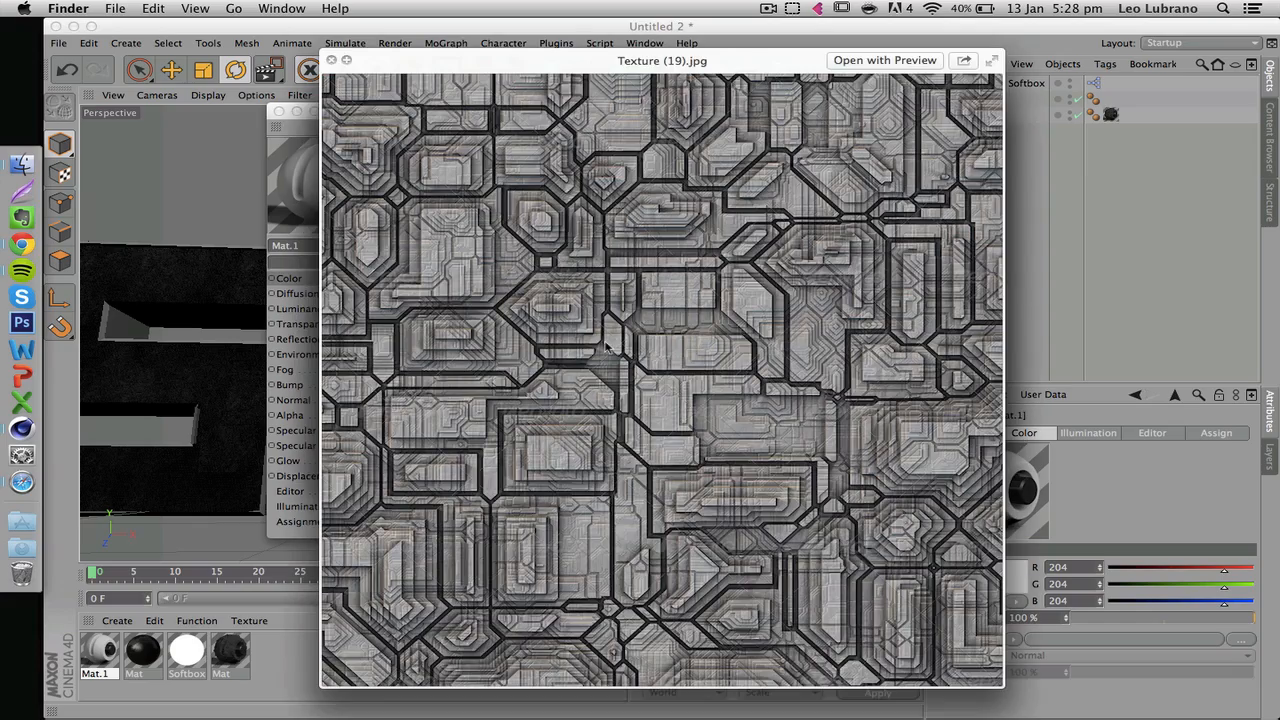
pyautogui.press('Up')
pyautogui.press('Up')
pyautogui.press('Up')
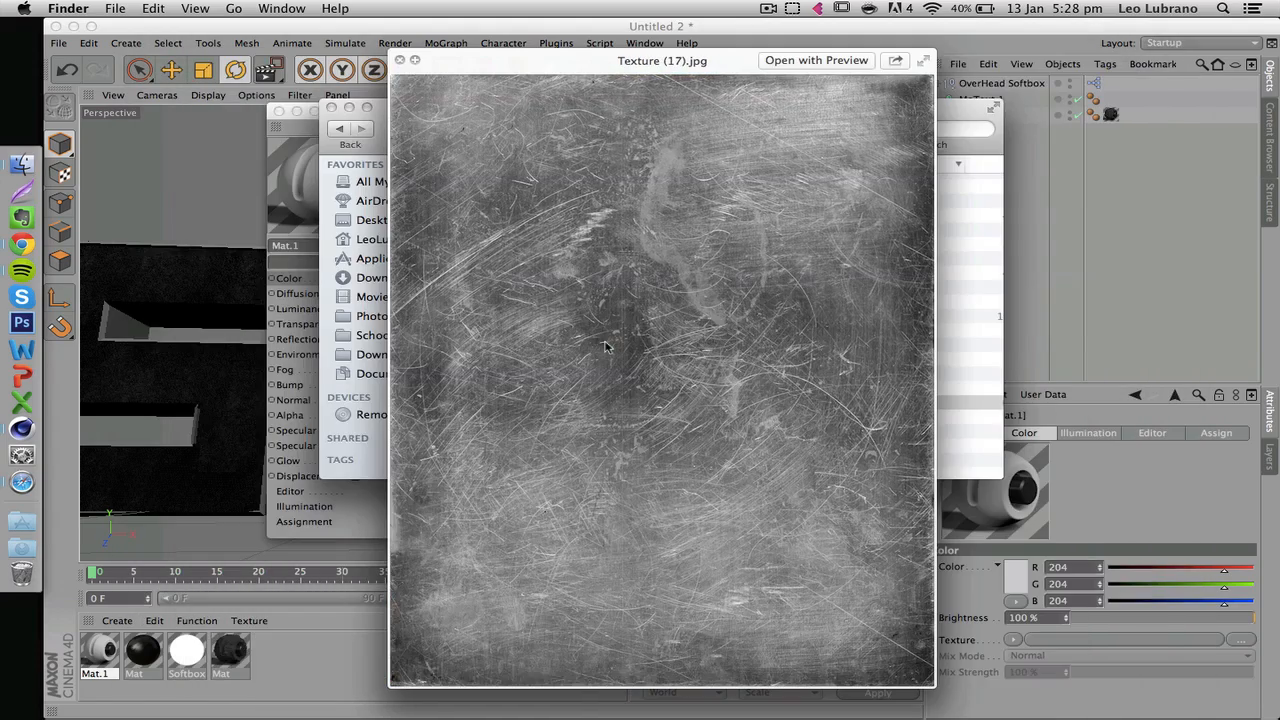
pyautogui.press('Down')
pyautogui.press('Down')
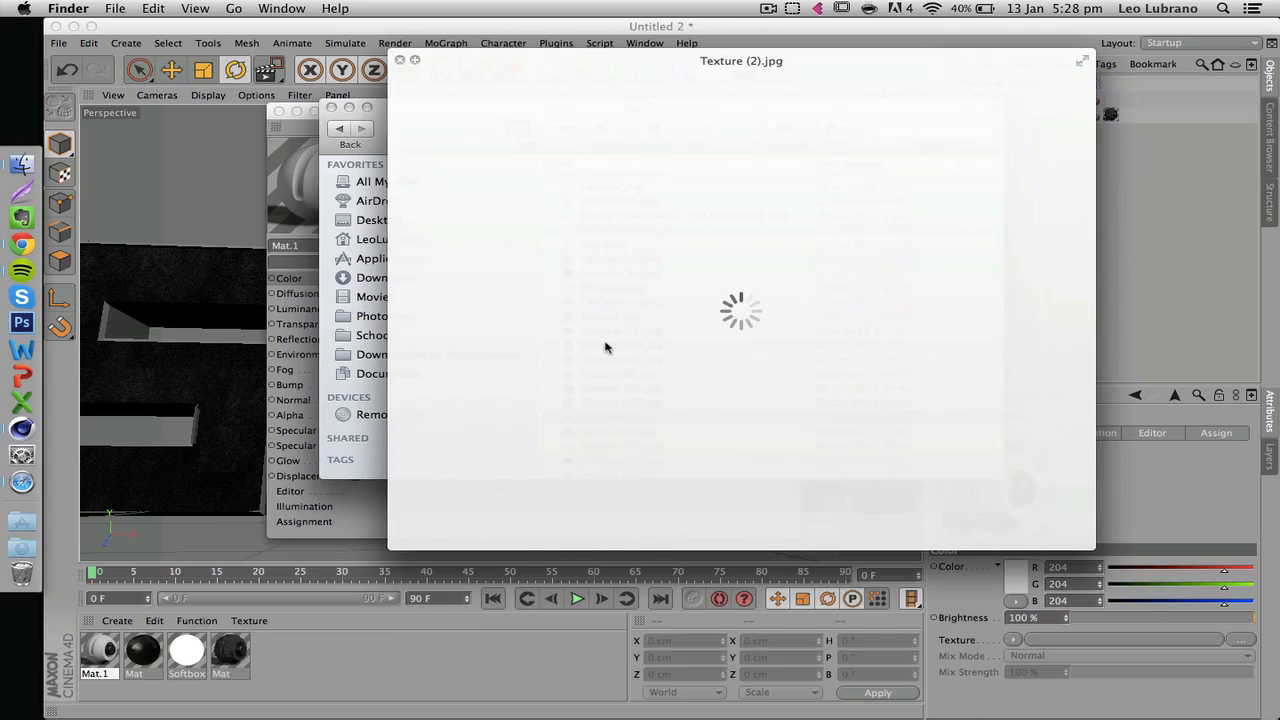
pyautogui.press('Down')
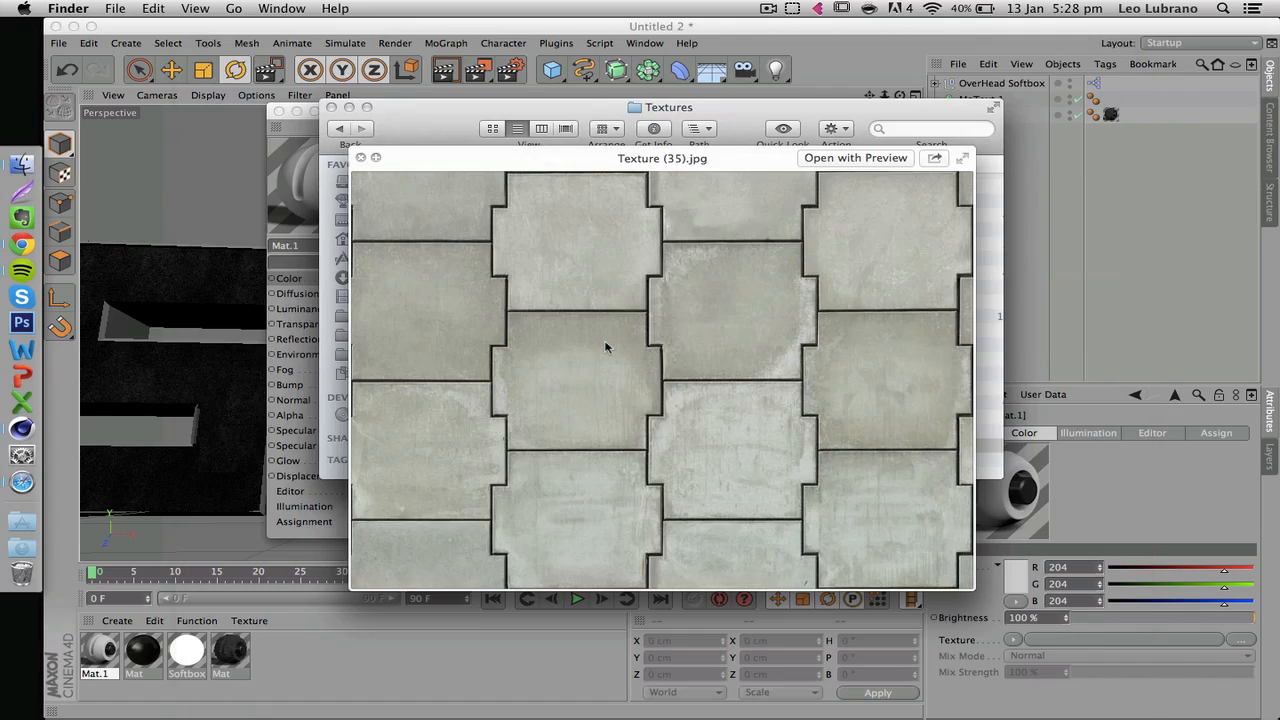
pyautogui.press('Down')
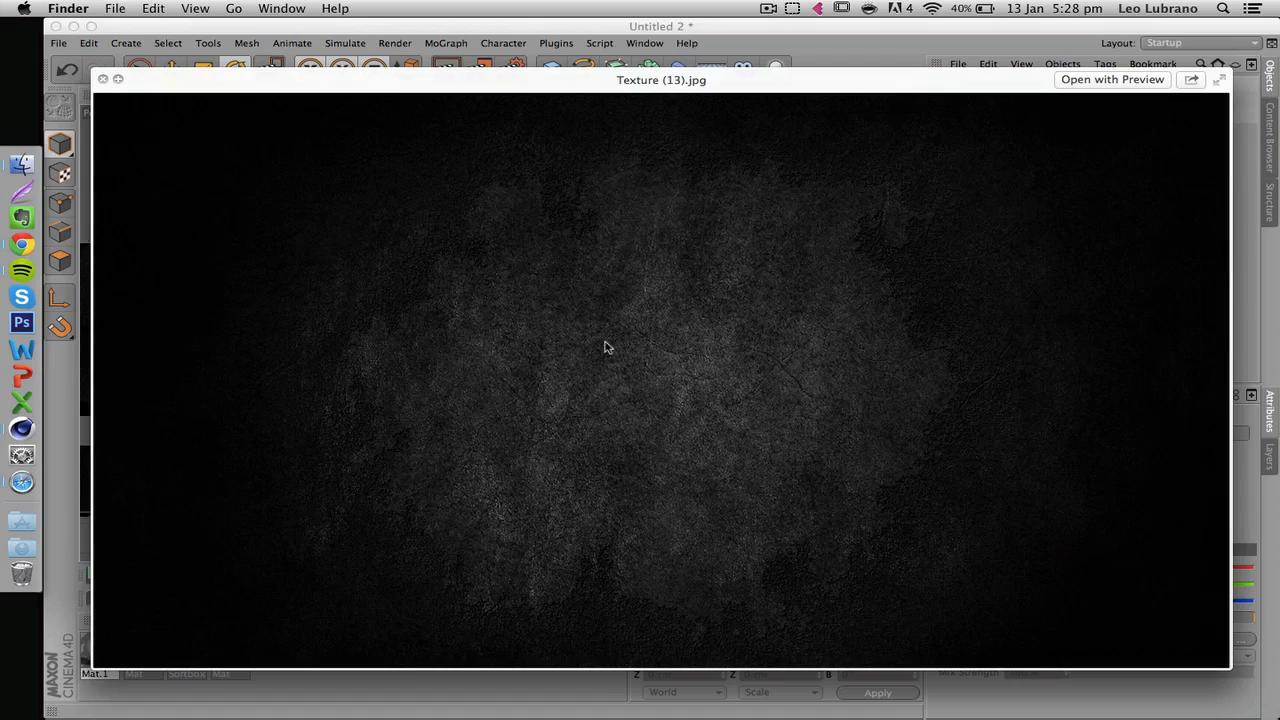
pyautogui.press('Down')
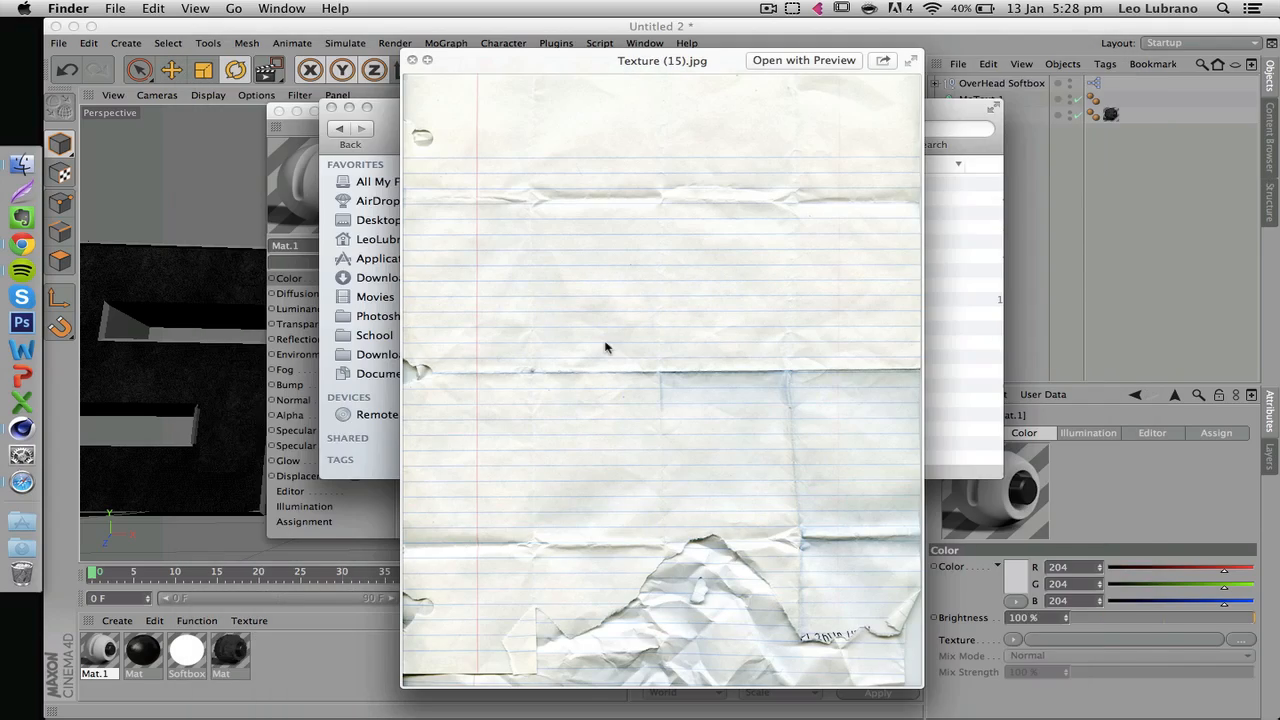
pyautogui.press('Up')
pyautogui.press('space')
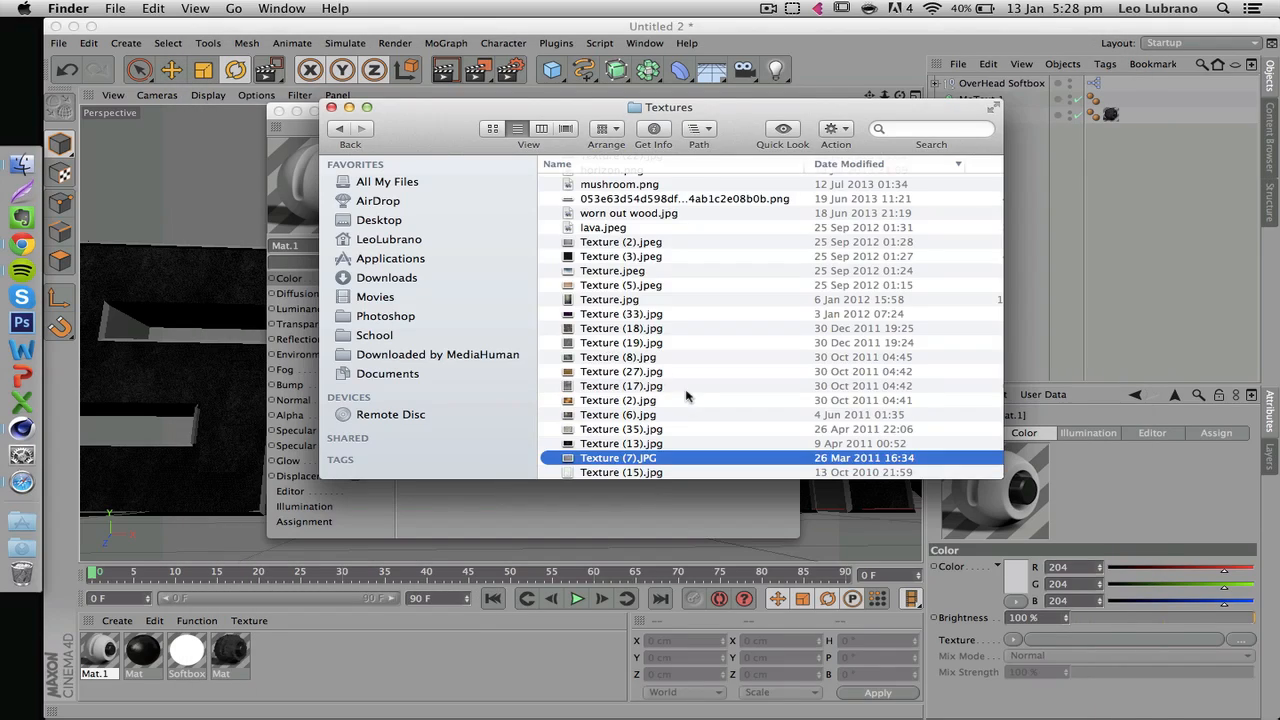
# Preview Texture (5).jpg and Texture (28).jpg as candidates for the new material
pyautogui.scroll(-5, 686, 397)
pyautogui.click(611, 240)
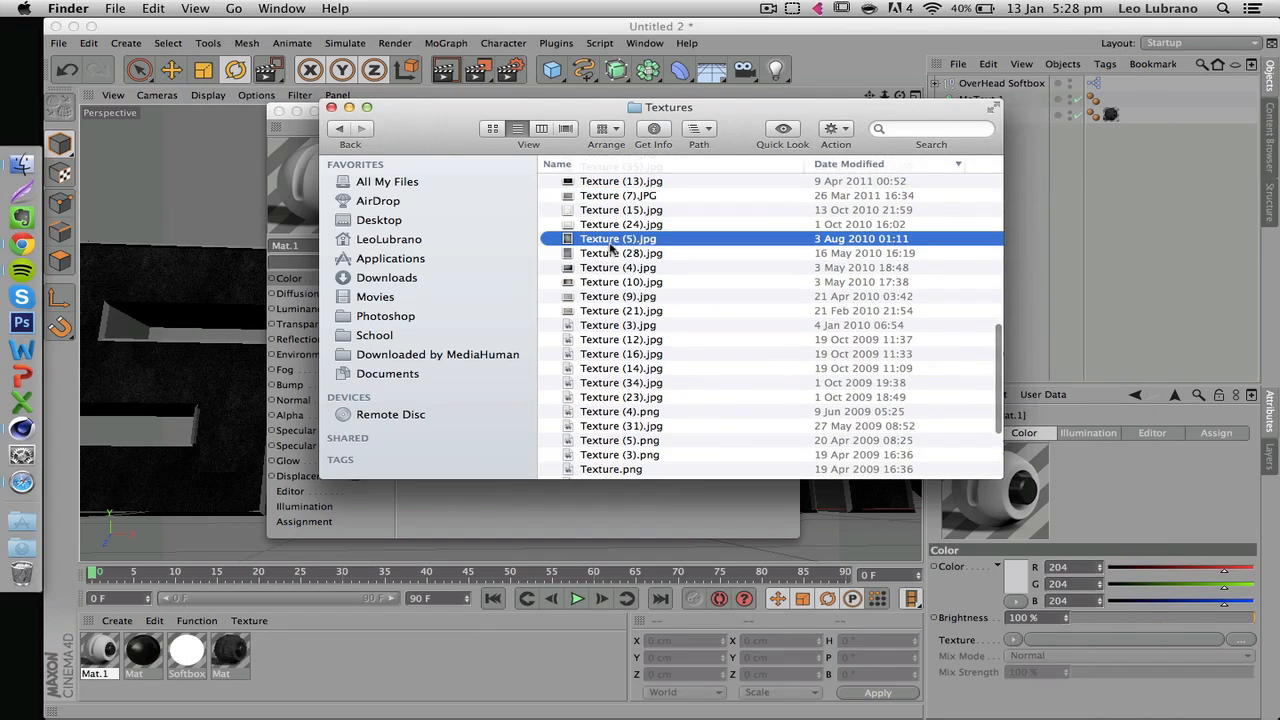
pyautogui.press('space')
pyautogui.press('Down')
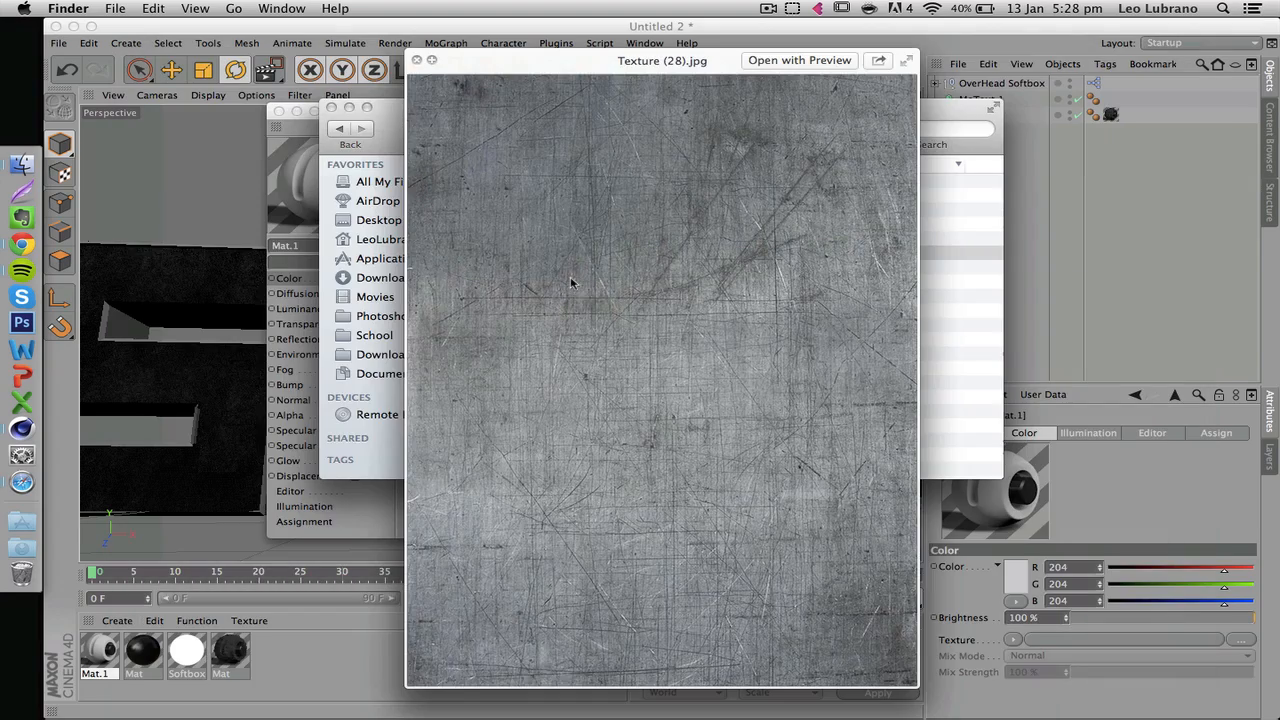
pyautogui.press('space')
# Switch back to Cinema 4D and load Texture (28).jpg as the new material's color texture without copying it to the project location
pyautogui.click(503, 501)
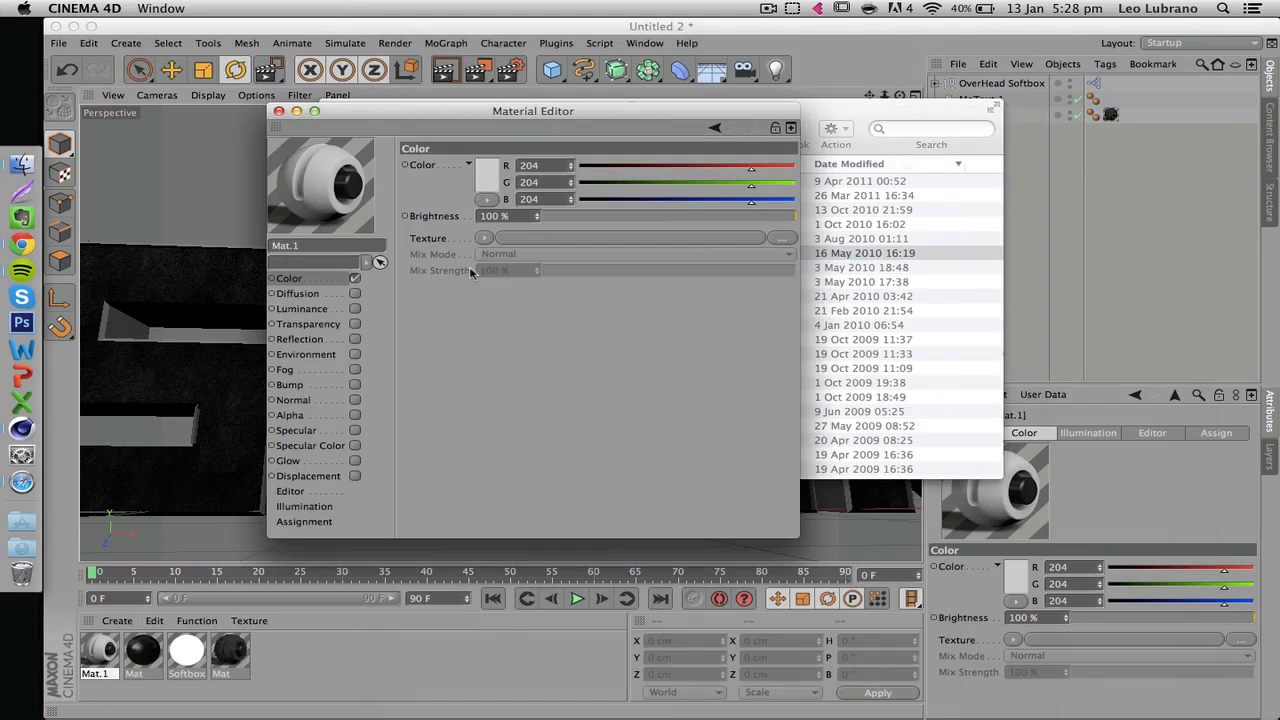
pyautogui.click(487, 240)
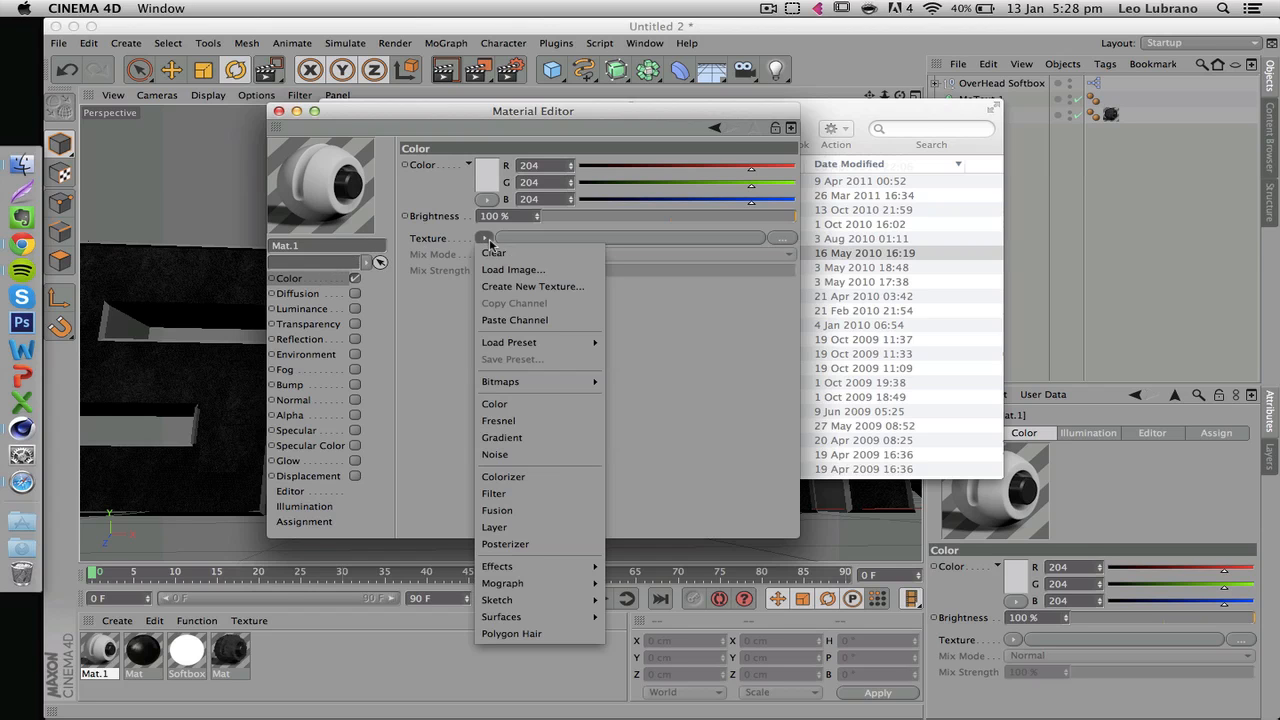
pyautogui.click(515, 268)
pyautogui.scroll(-10, 607, 277)
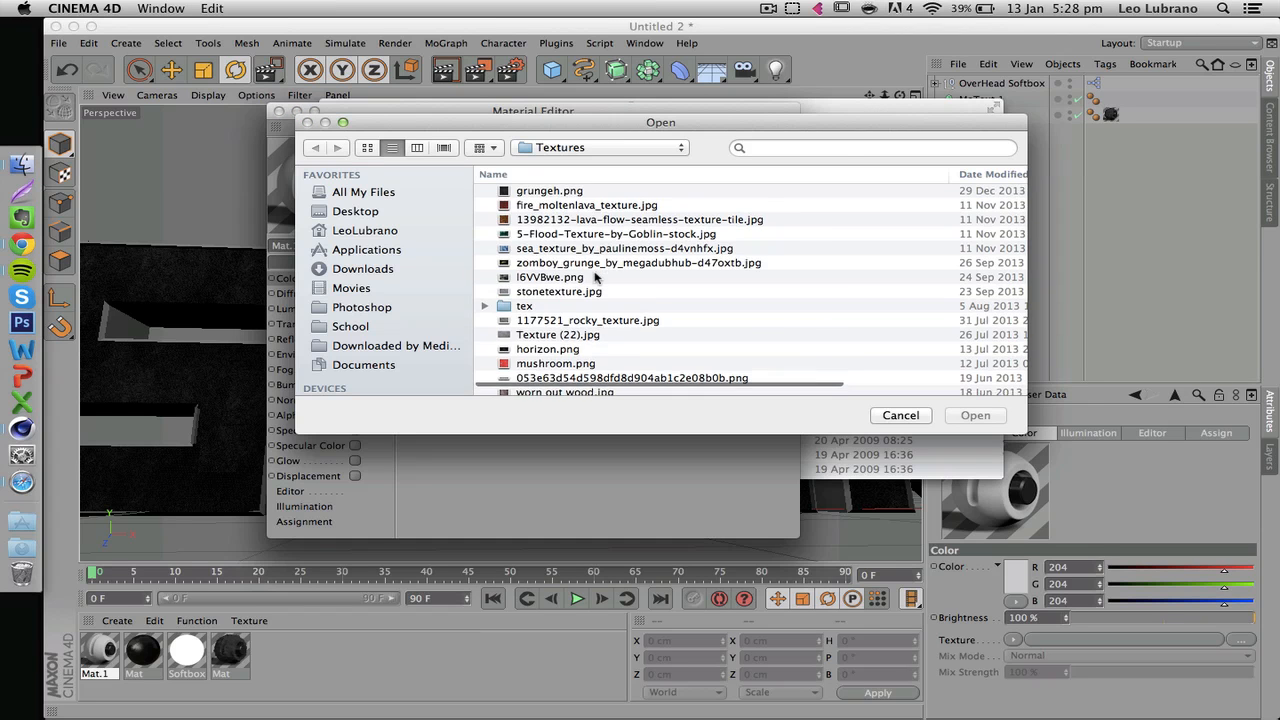
pyautogui.scroll(-5, 595, 277)
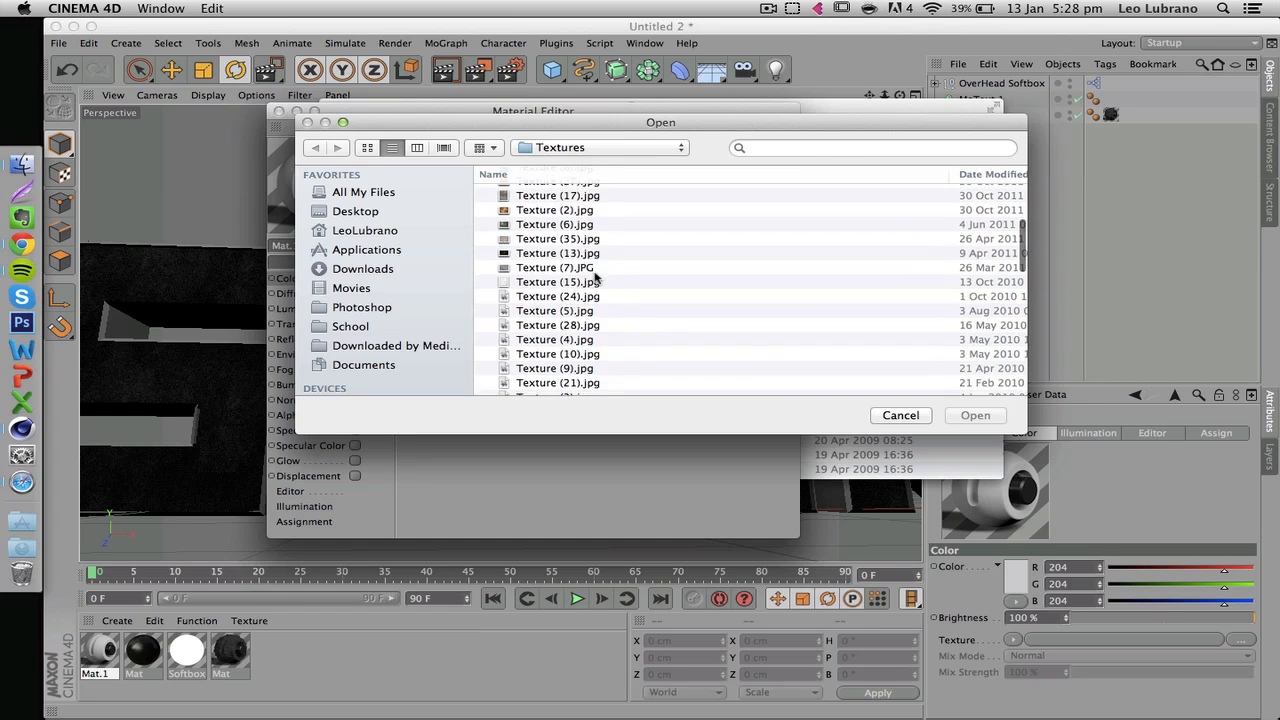
pyautogui.click(577, 282)
pyautogui.doubleClick(577, 282)
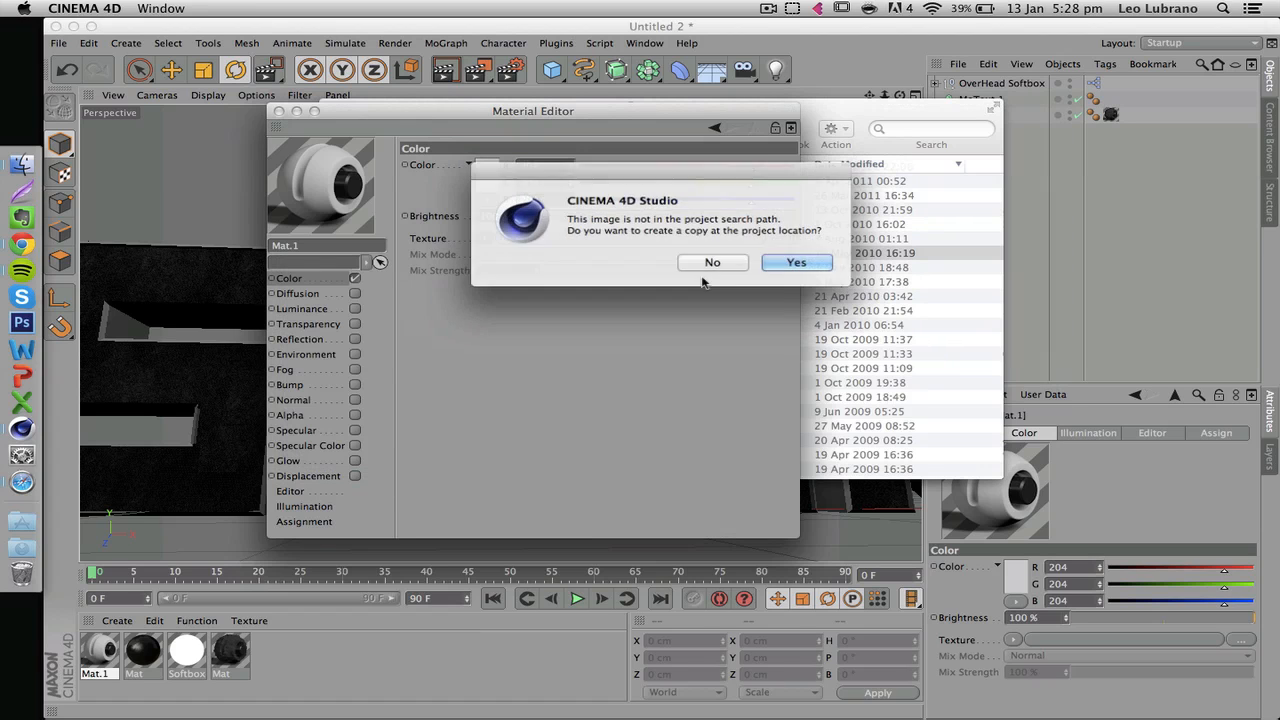
pyautogui.click(709, 262)
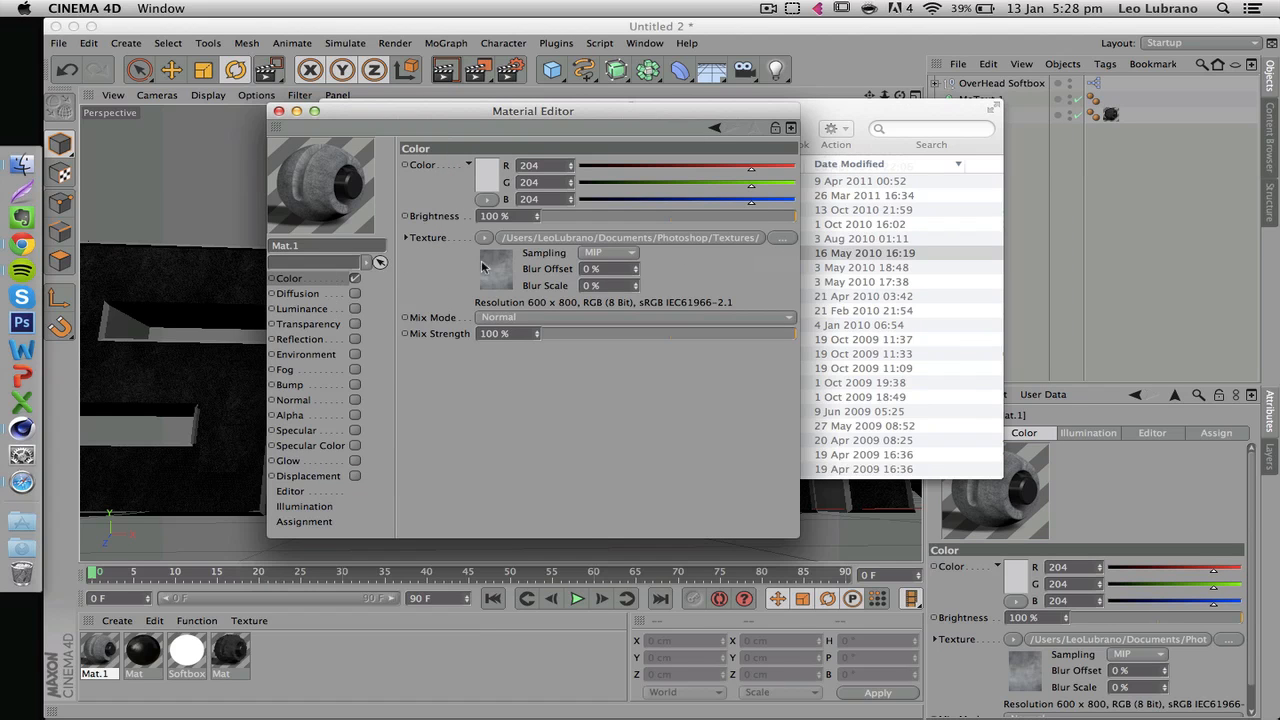
# Enable the new material's Bump channel and copy the color texture into it
pyautogui.click(482, 238)
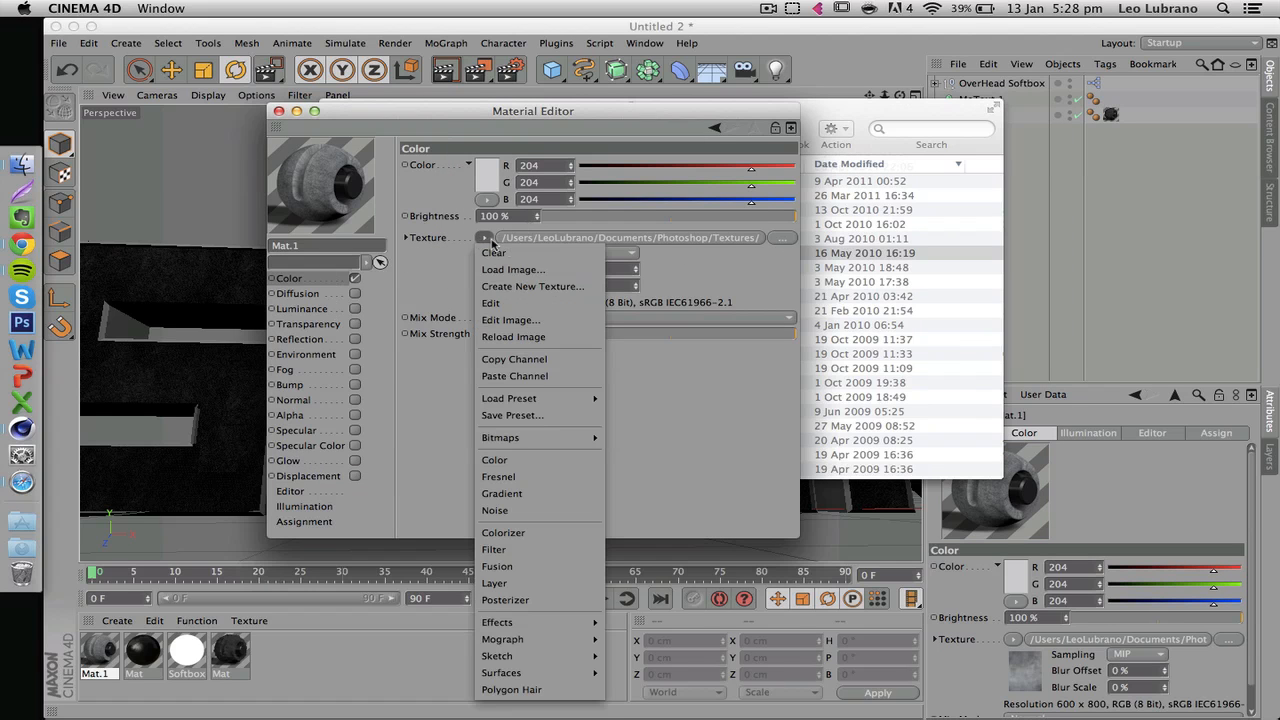
pyautogui.click(512, 360)
pyautogui.click(355, 385)
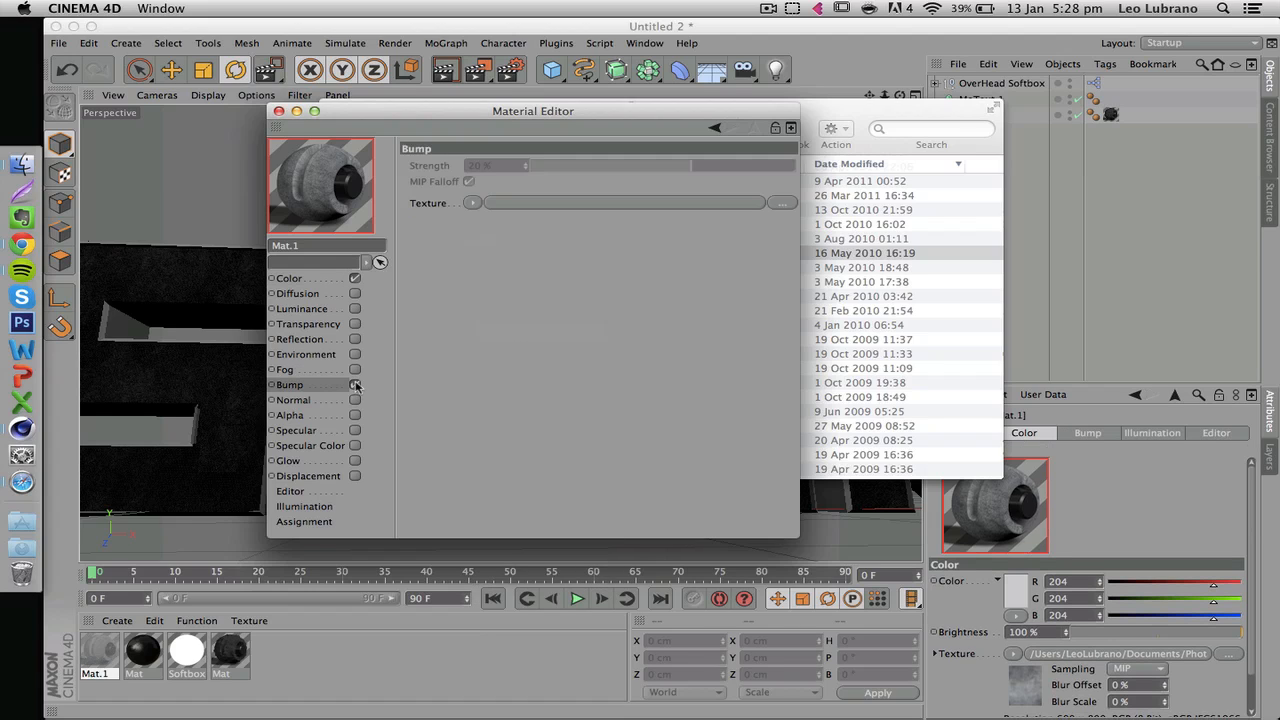
pyautogui.click(472, 203)
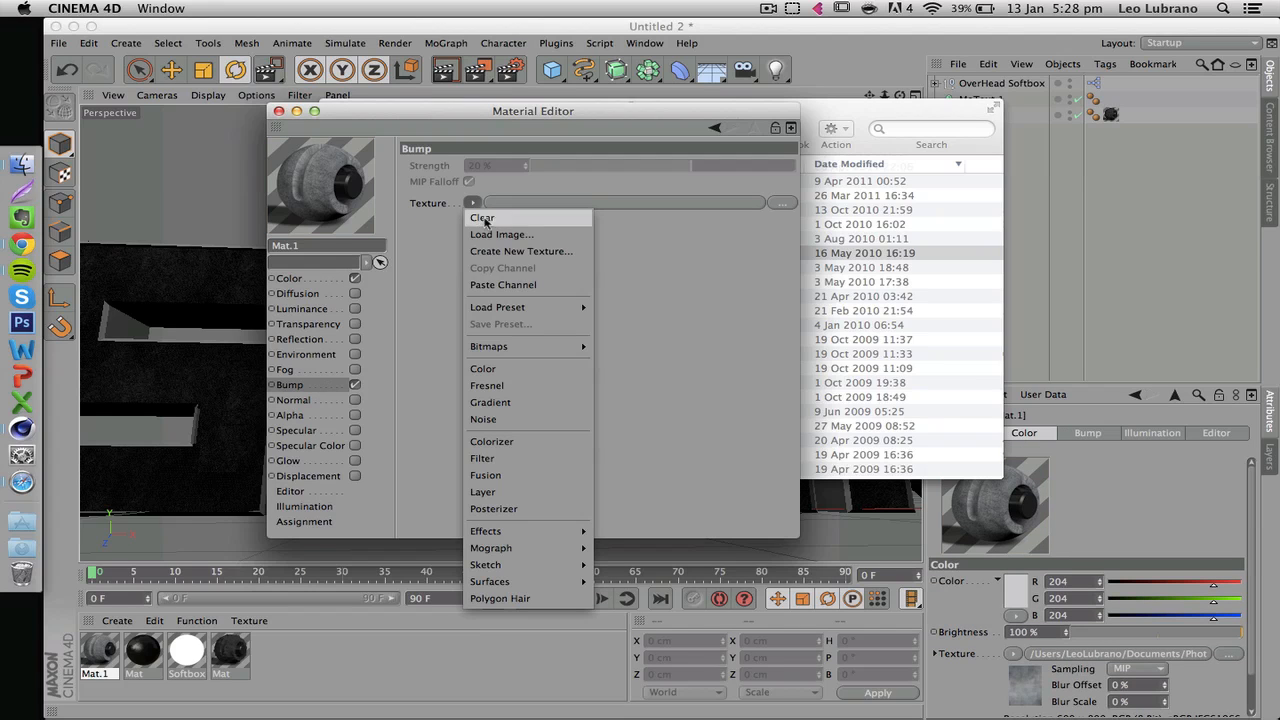
pyautogui.click(518, 283)
# Try a Bump strength of -100%, then set it to 0%
pyautogui.moveTo(525, 165); pyautogui.dragTo(442, 165)
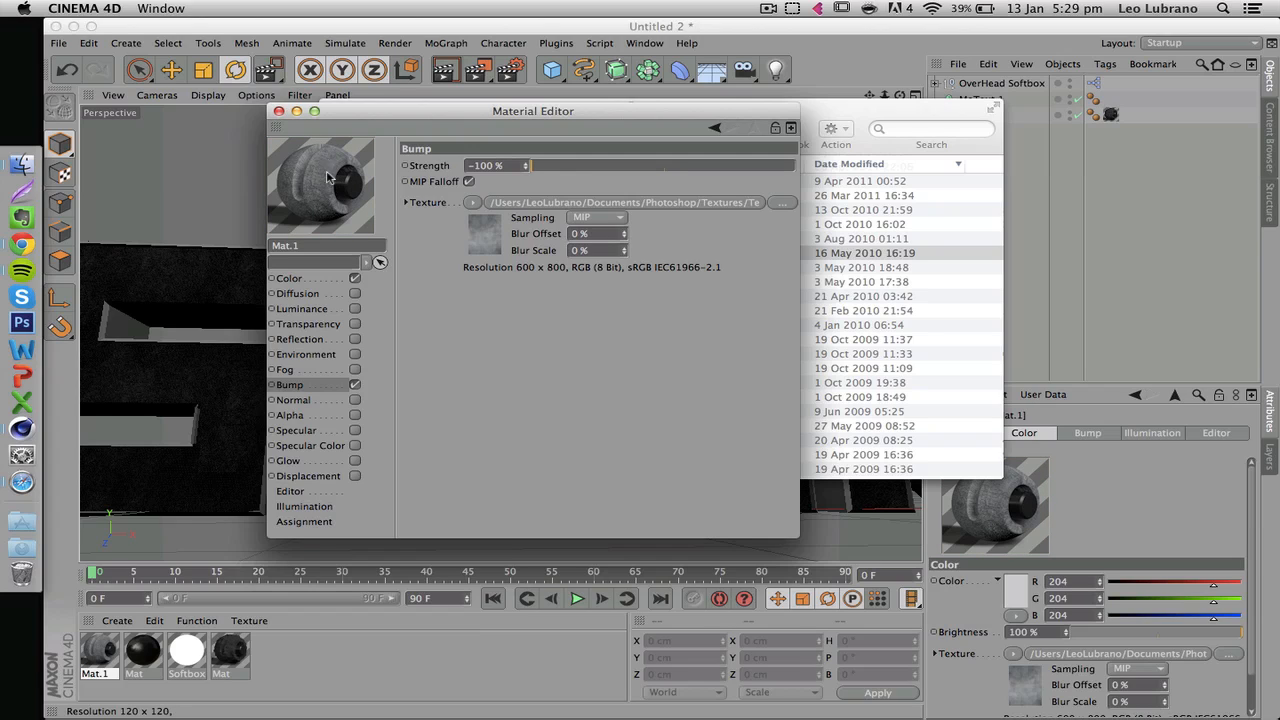
pyautogui.click(664, 165)
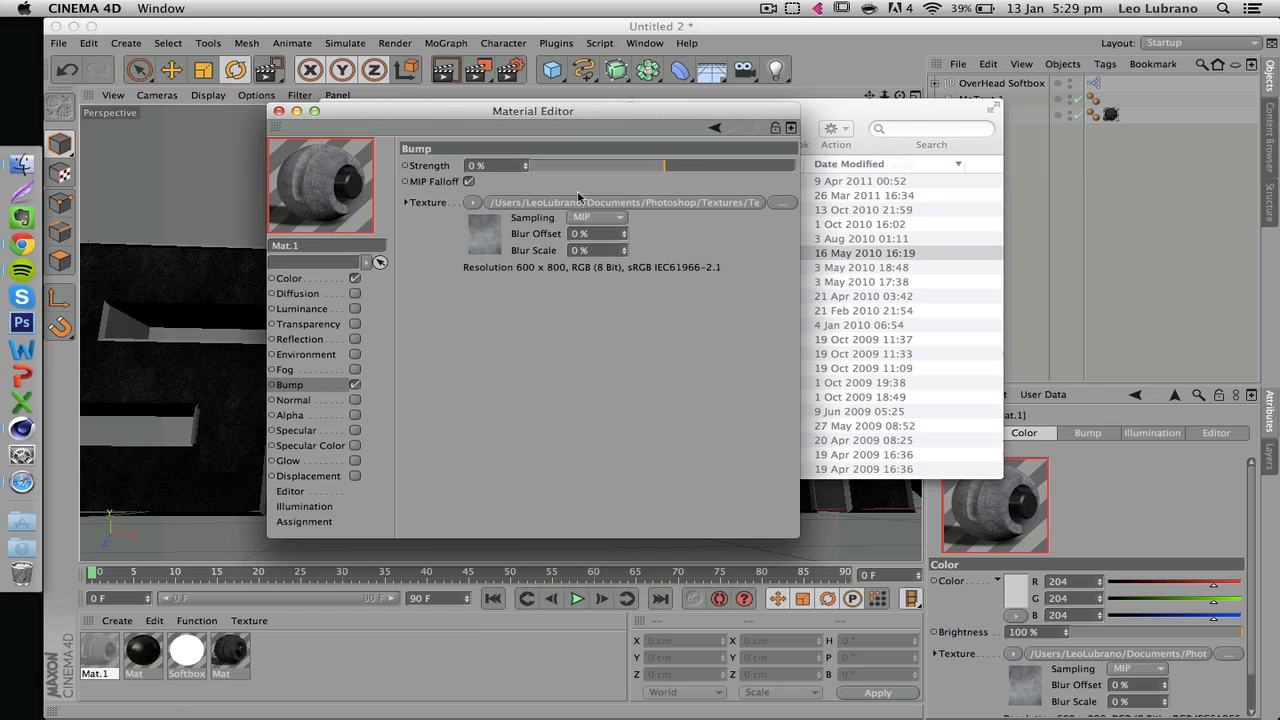
# Set the new material's Bump strength to -89% and enable its Displacement channel
pyautogui.click(530, 165)
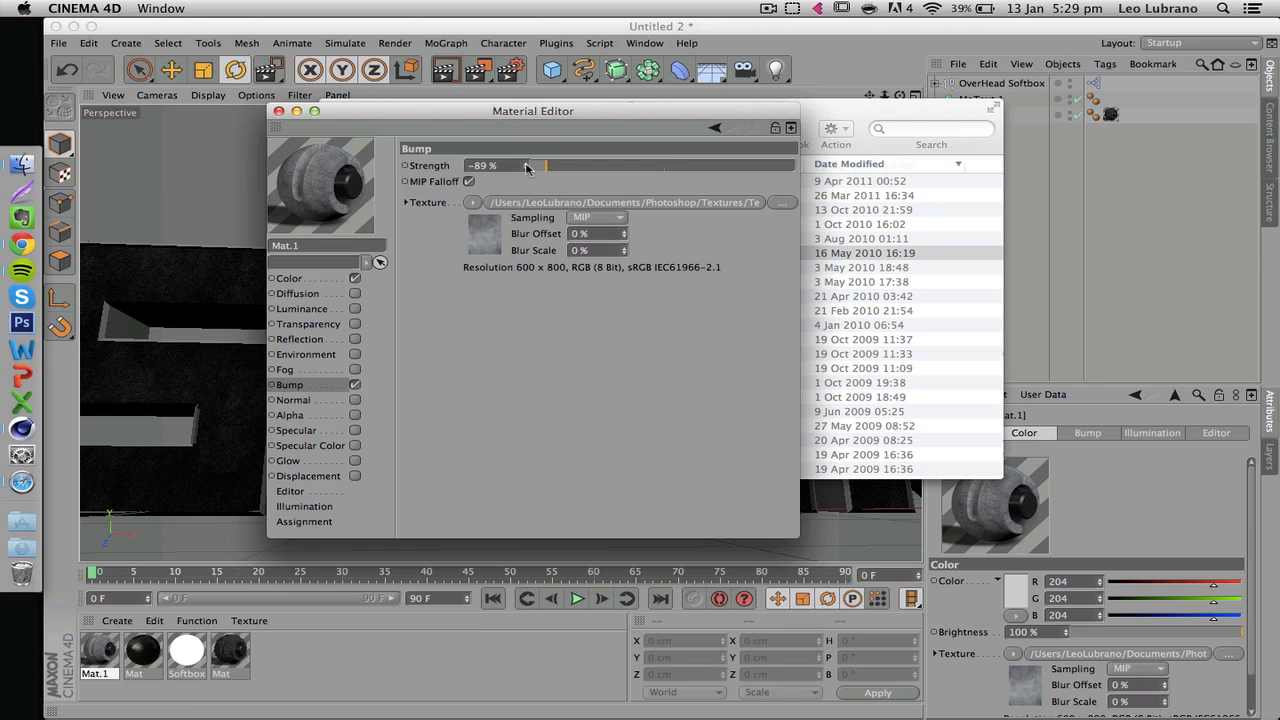
pyautogui.click(296, 280)
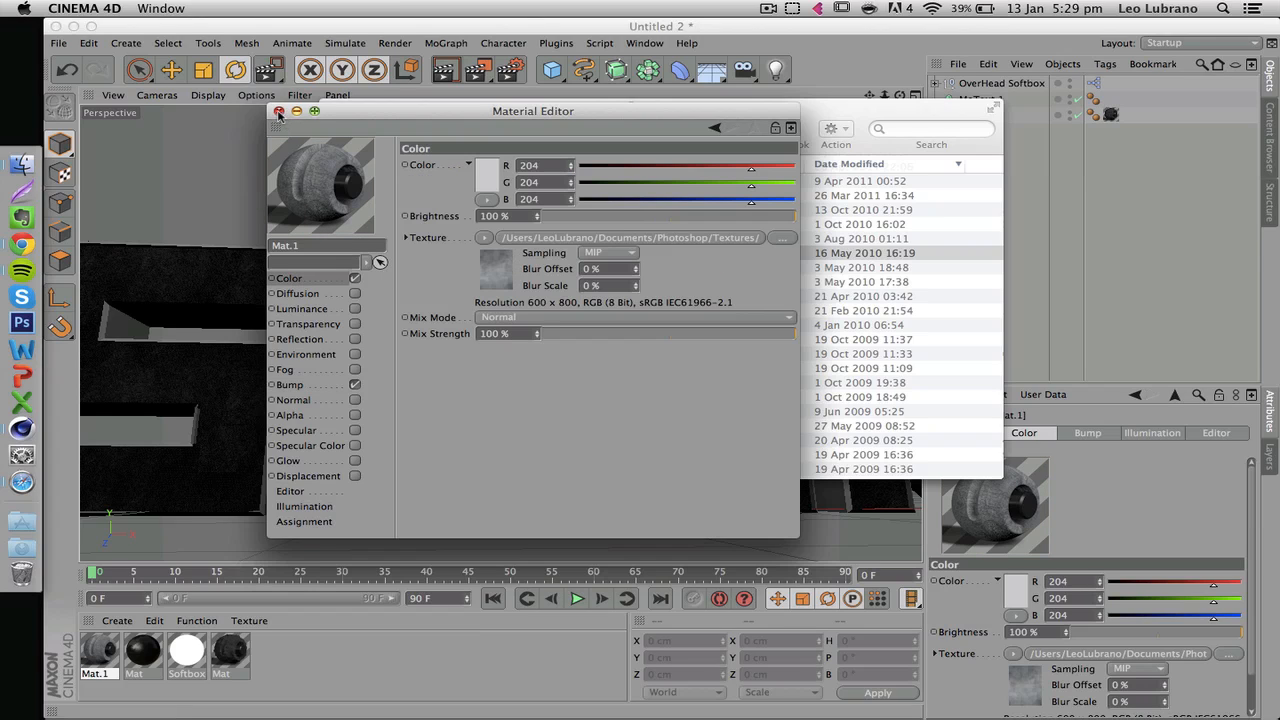
pyautogui.click(303, 477)
pyautogui.click(354, 477)
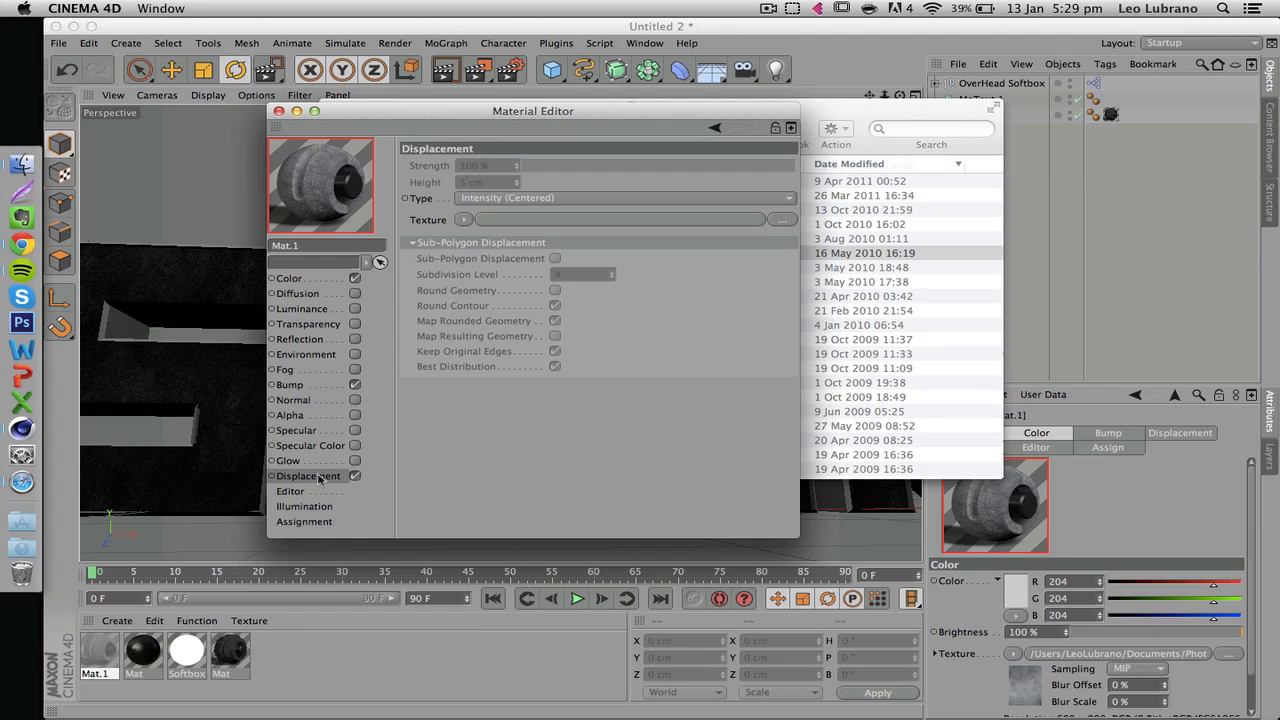
# Load a Noise shader as the Displacement texture, using Ober noise with a global scale of 350%
pyautogui.click(463, 219)
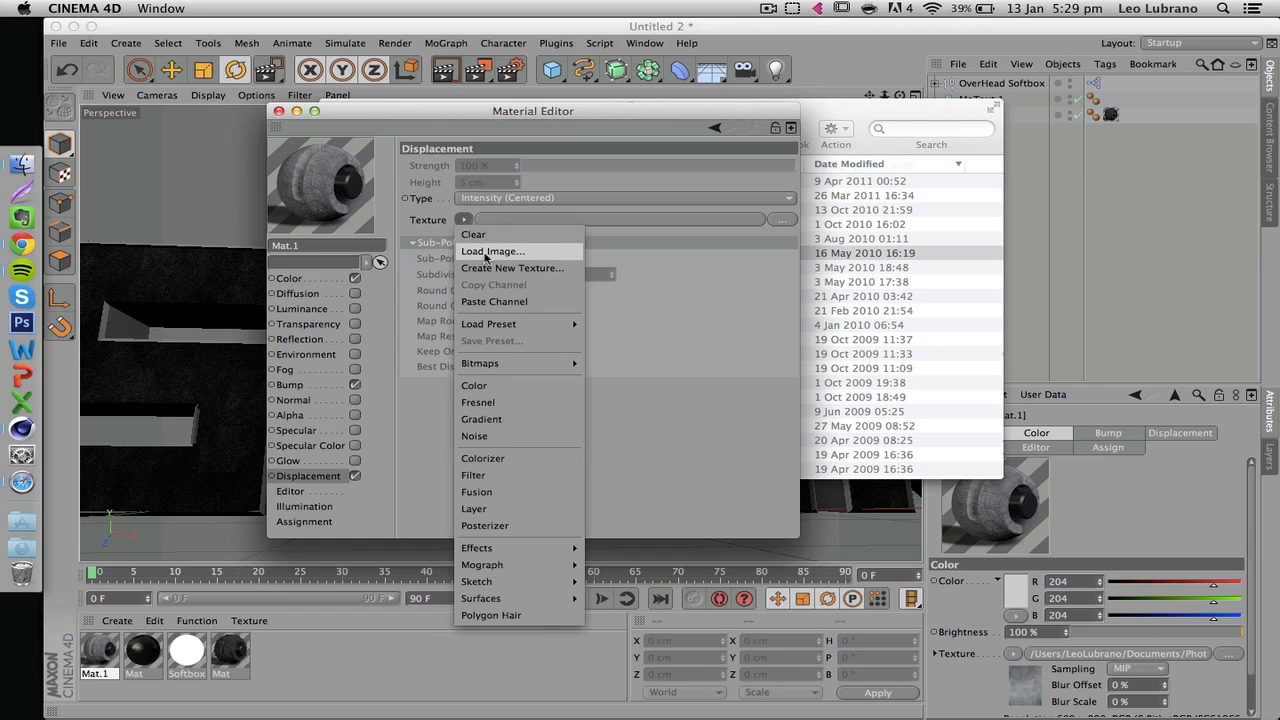
pyautogui.click(487, 442)
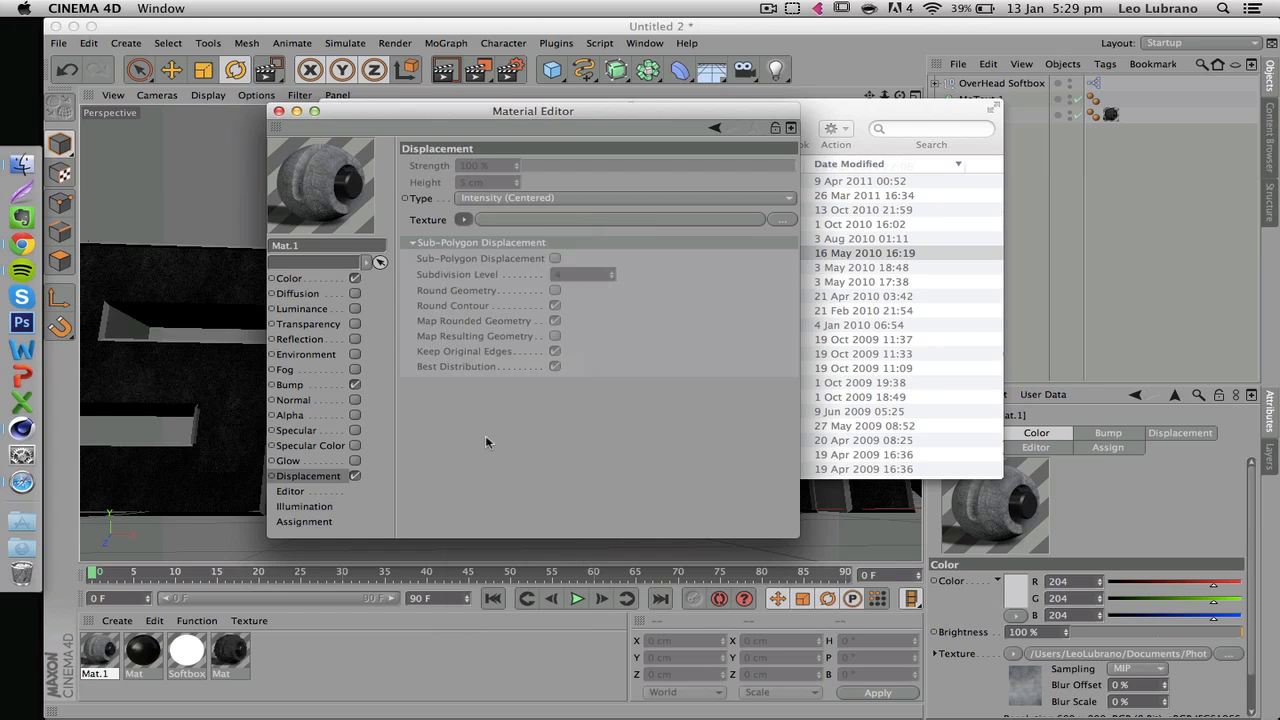
pyautogui.click(480, 248)
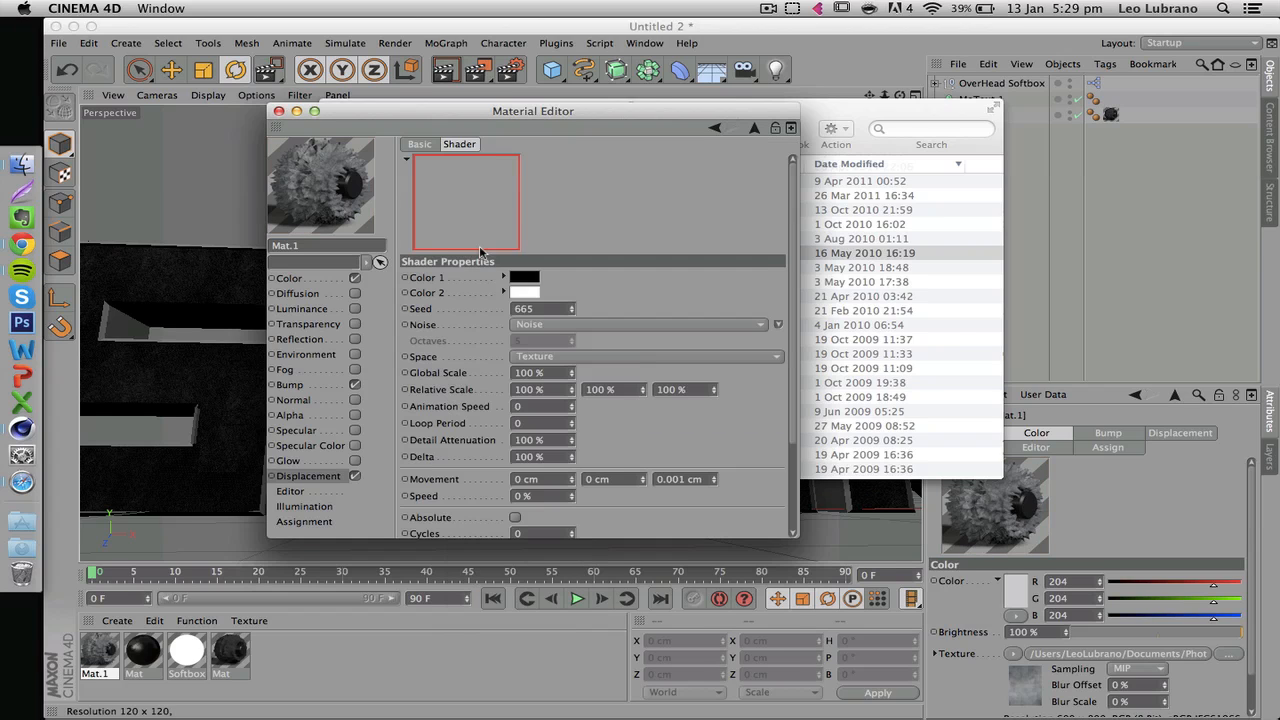
pyautogui.click(520, 324)
pyautogui.click(551, 478)
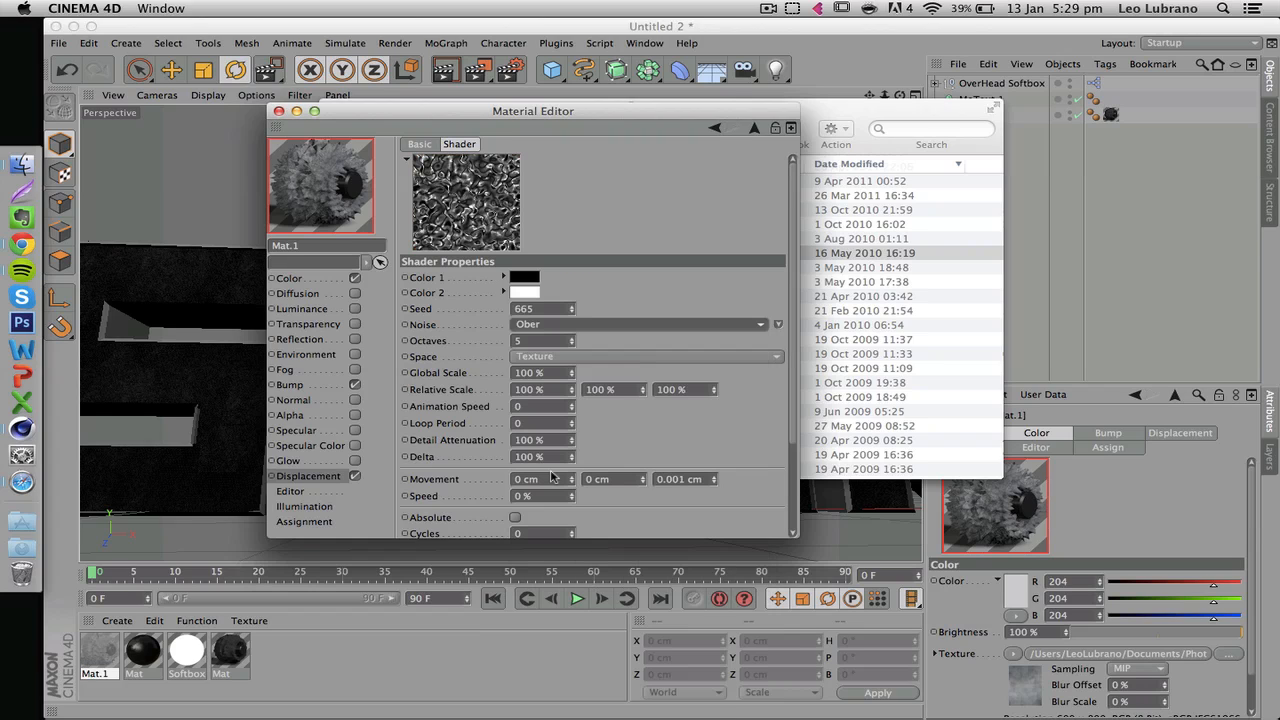
pyautogui.click(565, 372)
pyautogui.write('3')
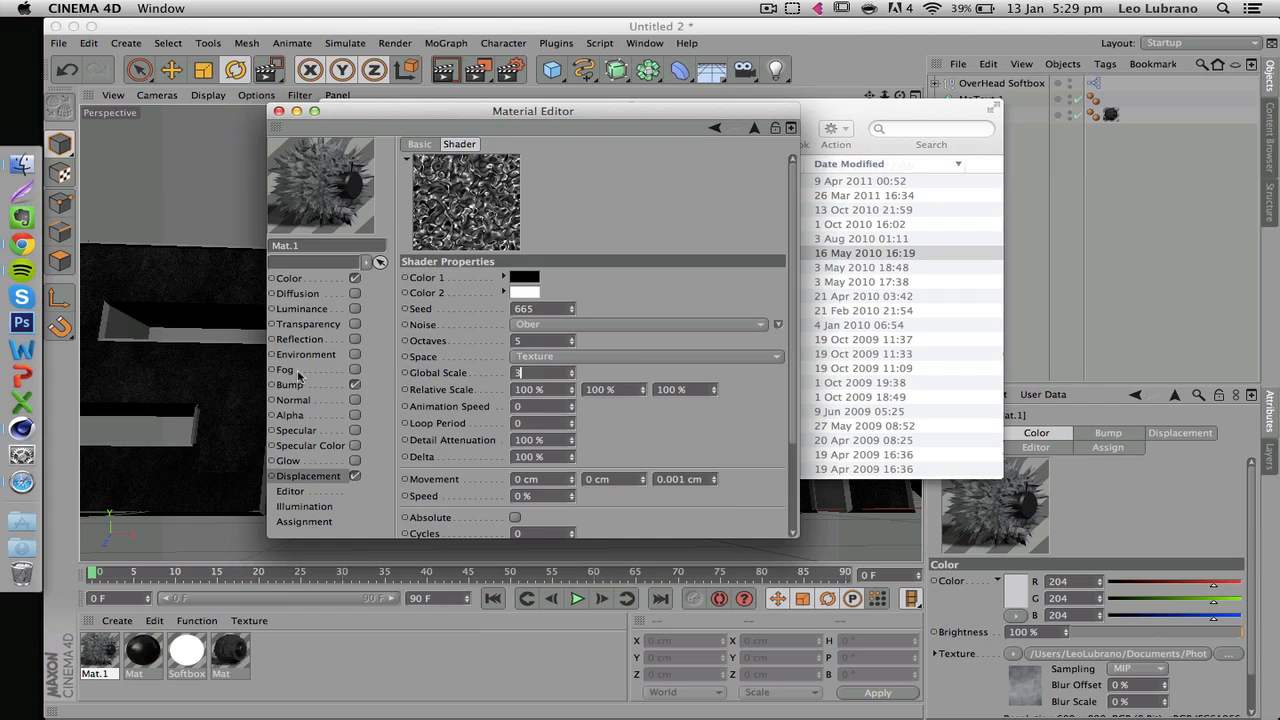
pyautogui.write('50')
pyautogui.press('Return')
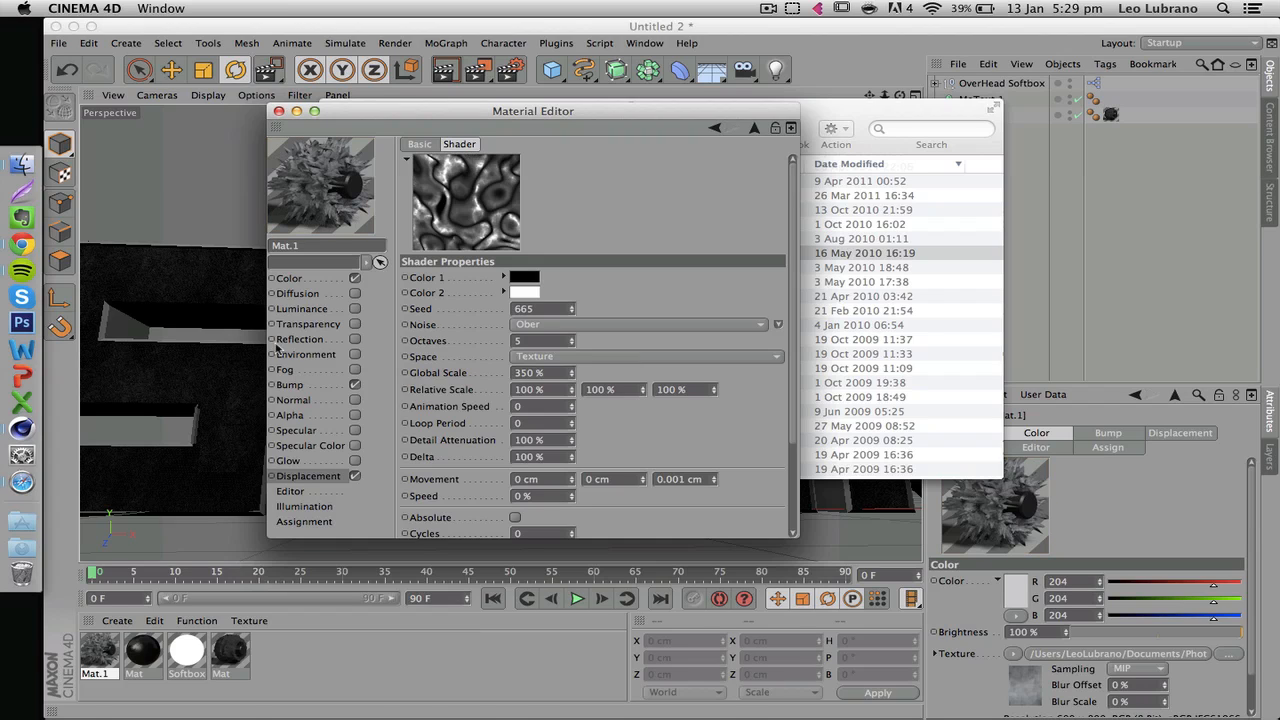
# Set the Displacement strength to 22% and close the material editor
pyautogui.click(308, 477)
pyautogui.click(689, 164)
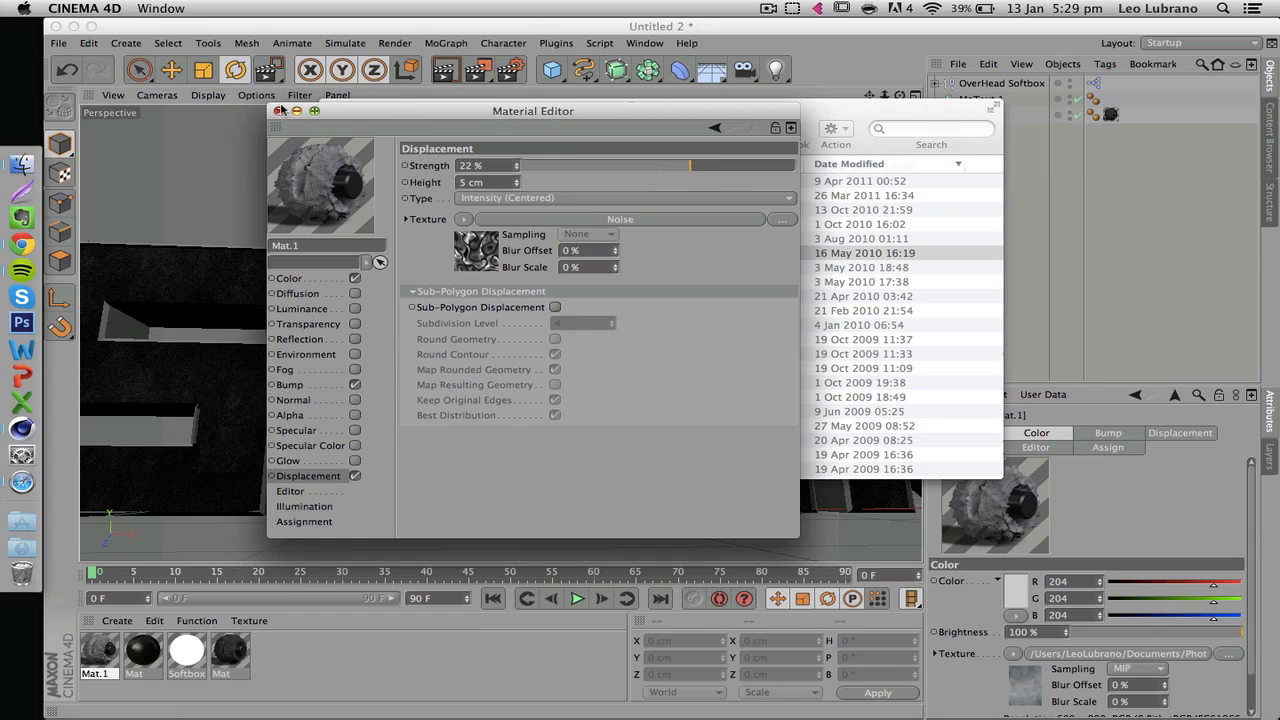
pyautogui.click(280, 110)
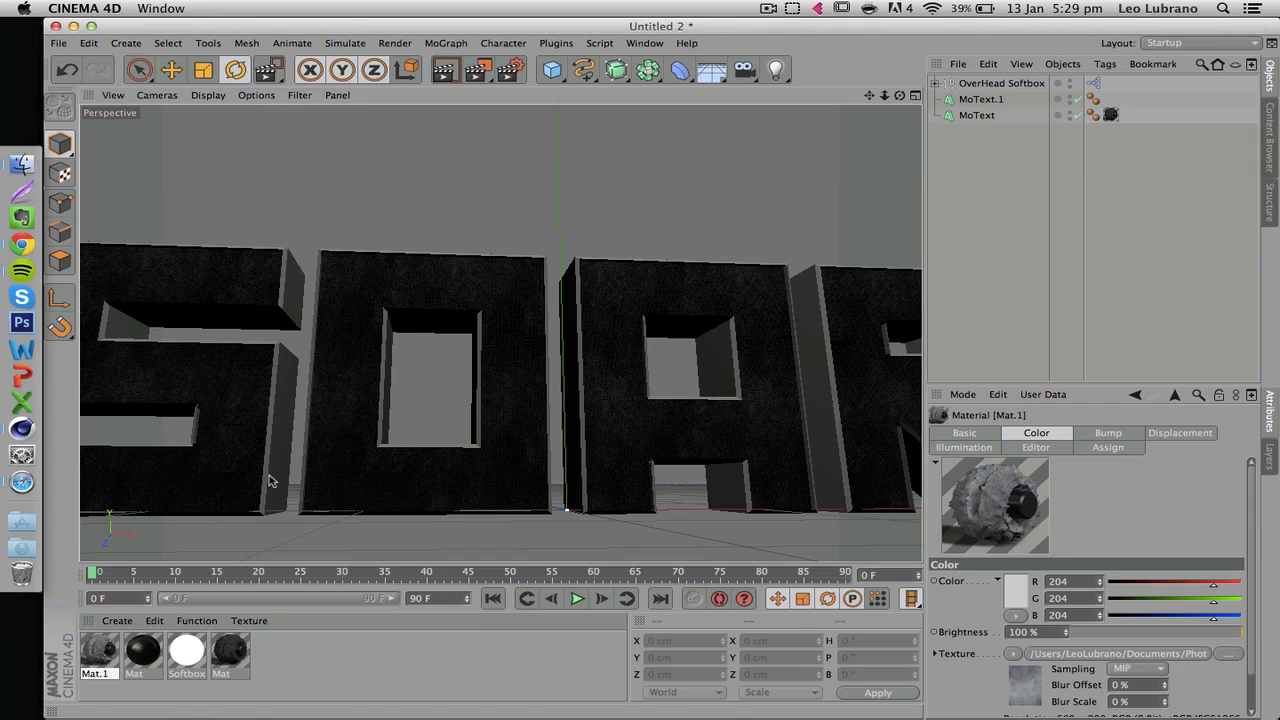
# Apply Mat.1 to MoText.1 with Cubic projection and Seamless tiling enabled
pyautogui.moveTo(268, 481); pyautogui.dragTo(270, 482)
pyautogui.click(1060, 501)
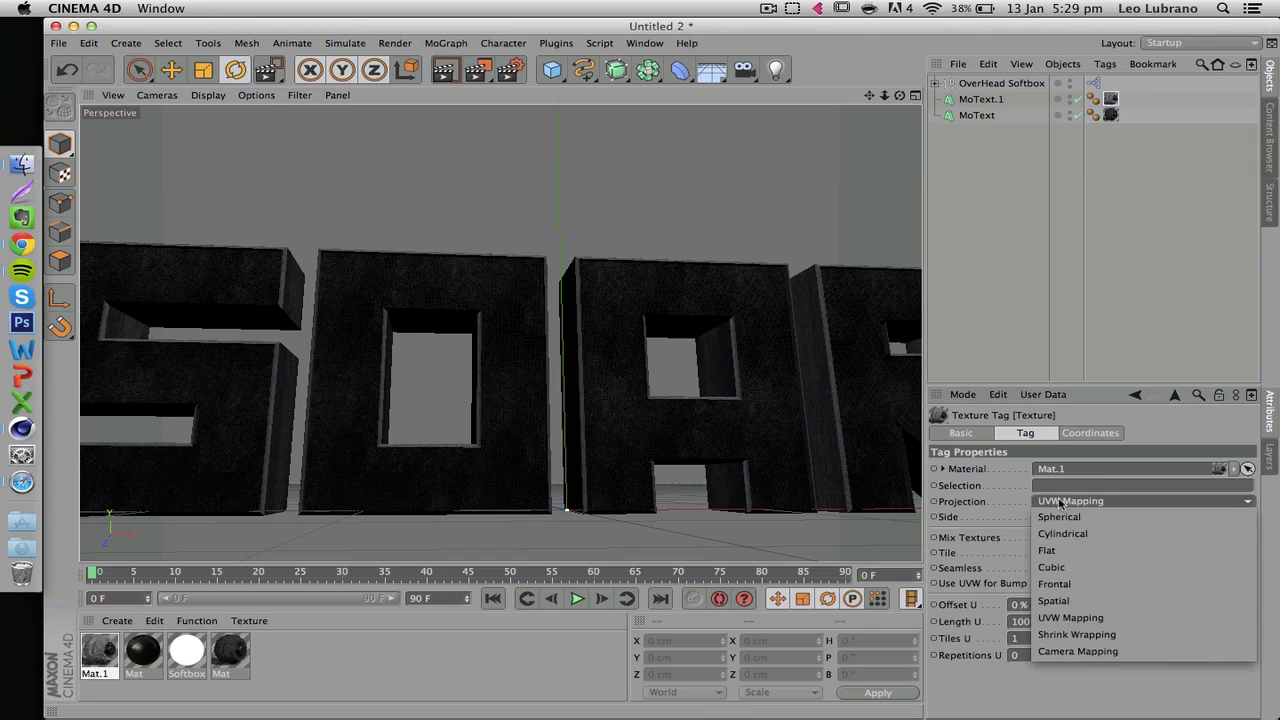
pyautogui.click(1062, 567)
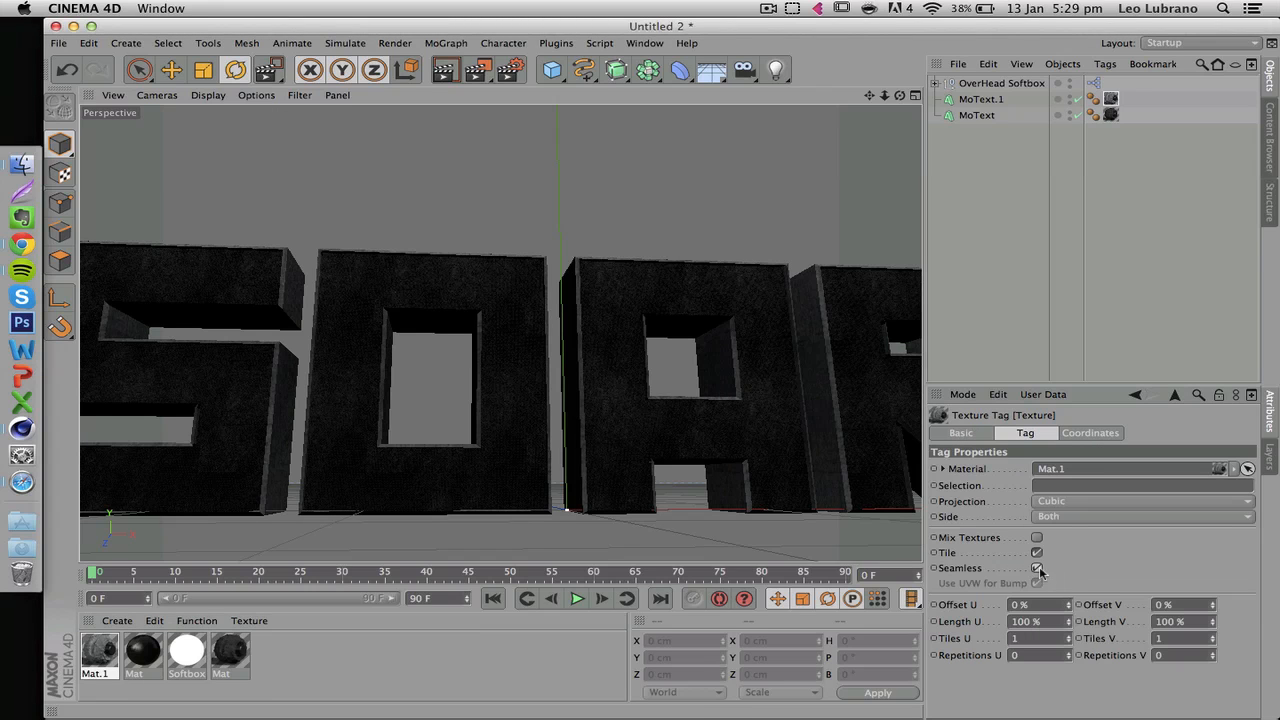
pyautogui.click(1177, 229)
# Test-render a region around the upper part of the letter O, seen from above, to check the displaced material
pyautogui.moveTo(899, 97)
pyautogui.mouseDown()
pyautogui.moveTo(880, 99)
pyautogui.moveTo(884, 122)
pyautogui.moveTo(897, 98)
pyautogui.mouseUp()
pyautogui.click(486, 79)
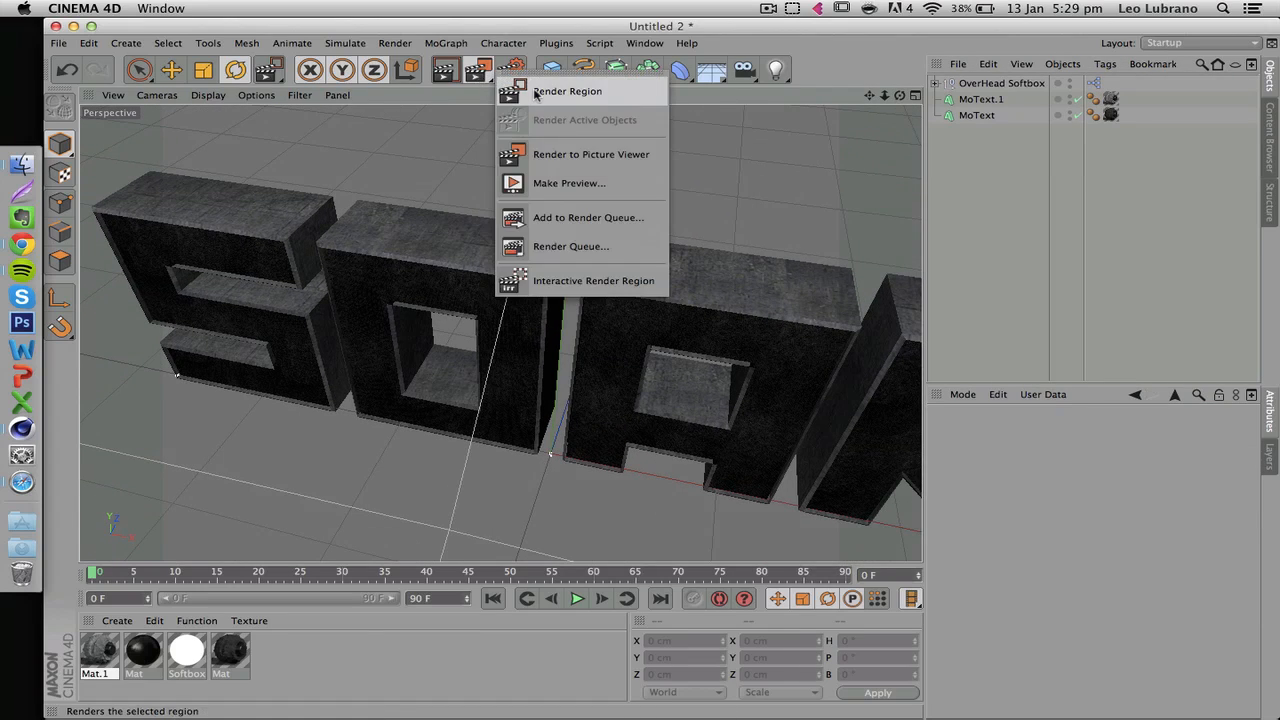
pyautogui.click(534, 92)
pyautogui.moveTo(284, 197); pyautogui.dragTo(609, 346)
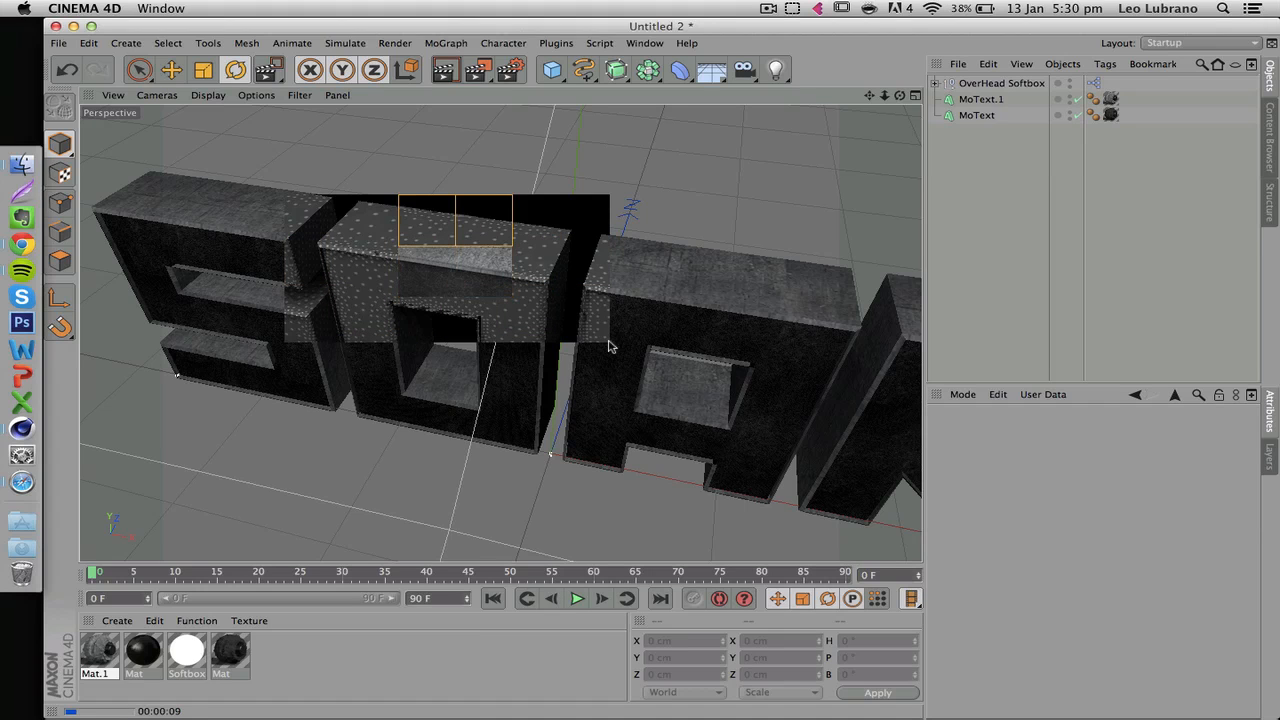
pyautogui.click(710, 197)
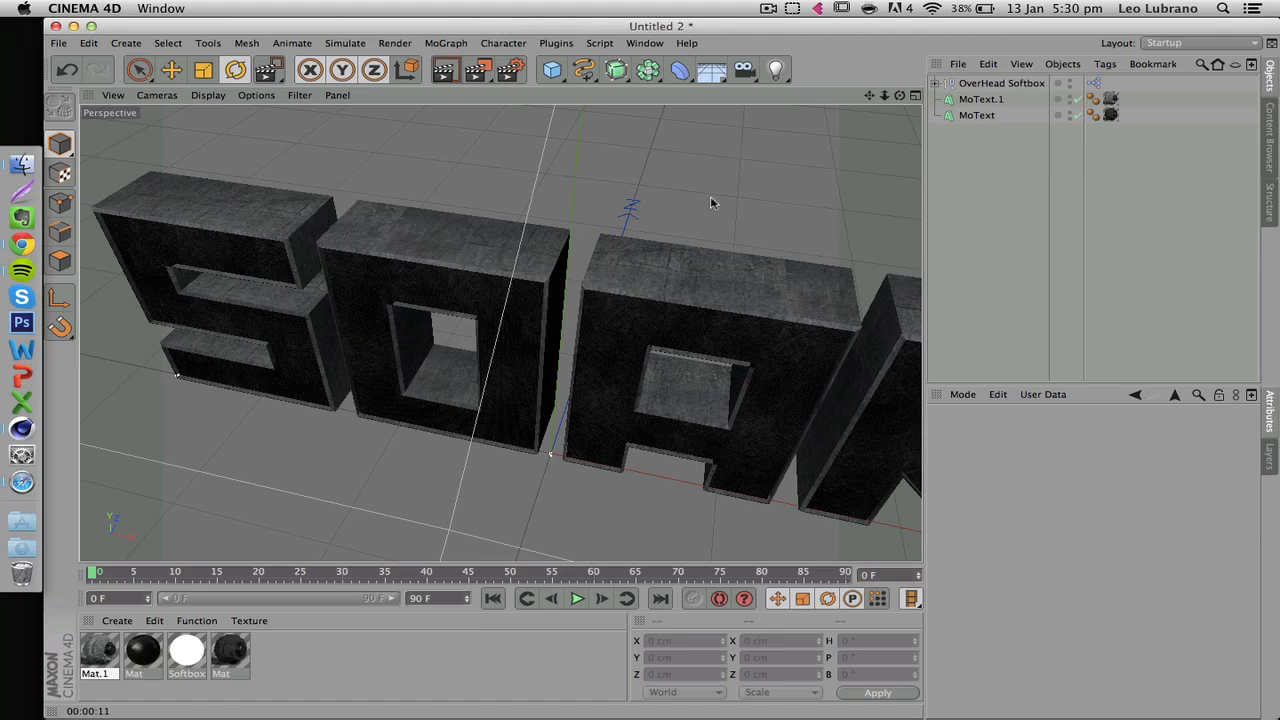
# Add a MoGraph Random effector to both MoText objects
pyautogui.moveTo(885, 96); pyautogui.dragTo(950, 100)
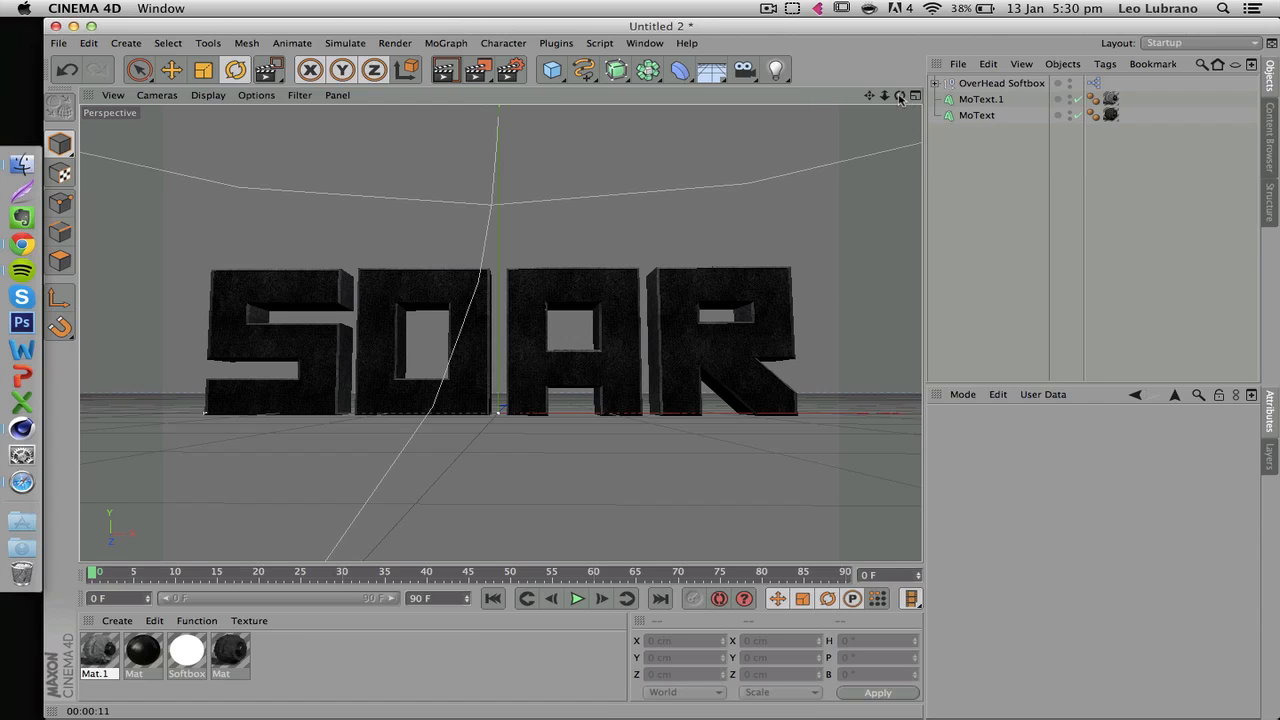
pyautogui.moveTo(900, 96)
pyautogui.mouseDown()
pyautogui.moveTo(938, 97)
pyautogui.moveTo(884, 97)
pyautogui.moveTo(910, 97)
pyautogui.mouseUp()
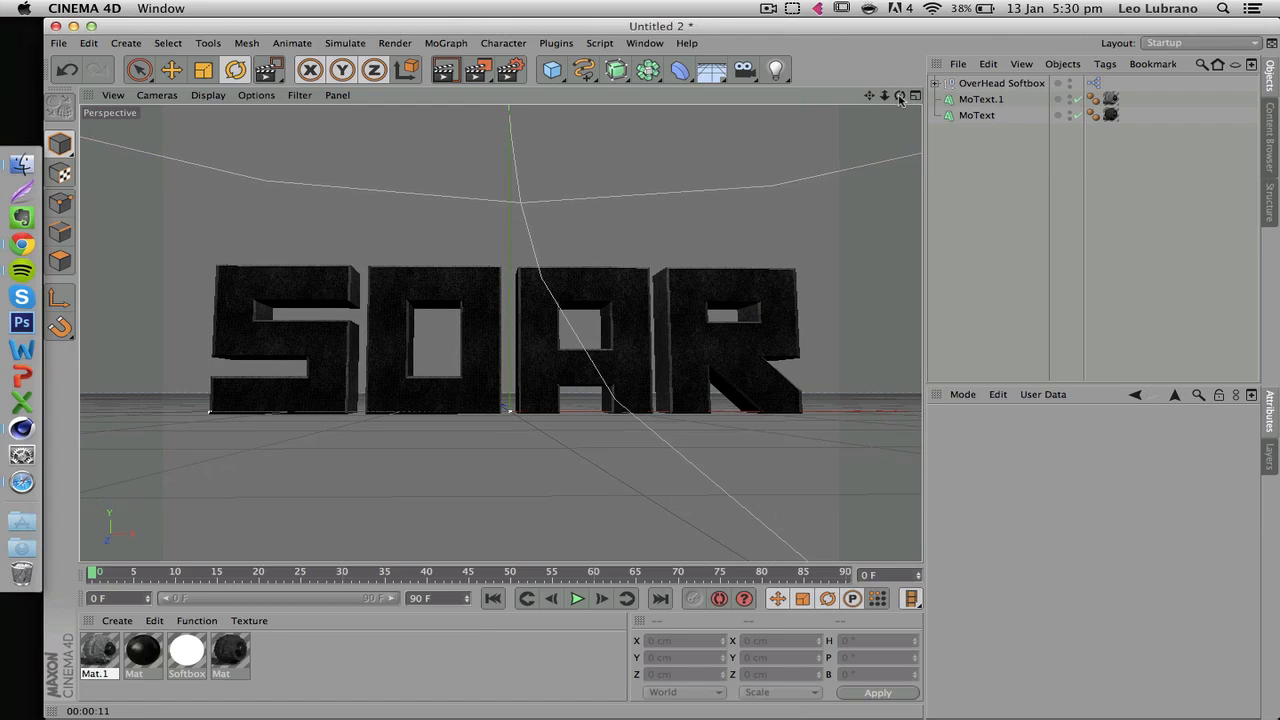
pyautogui.moveTo(966, 136); pyautogui.dragTo(990, 95)
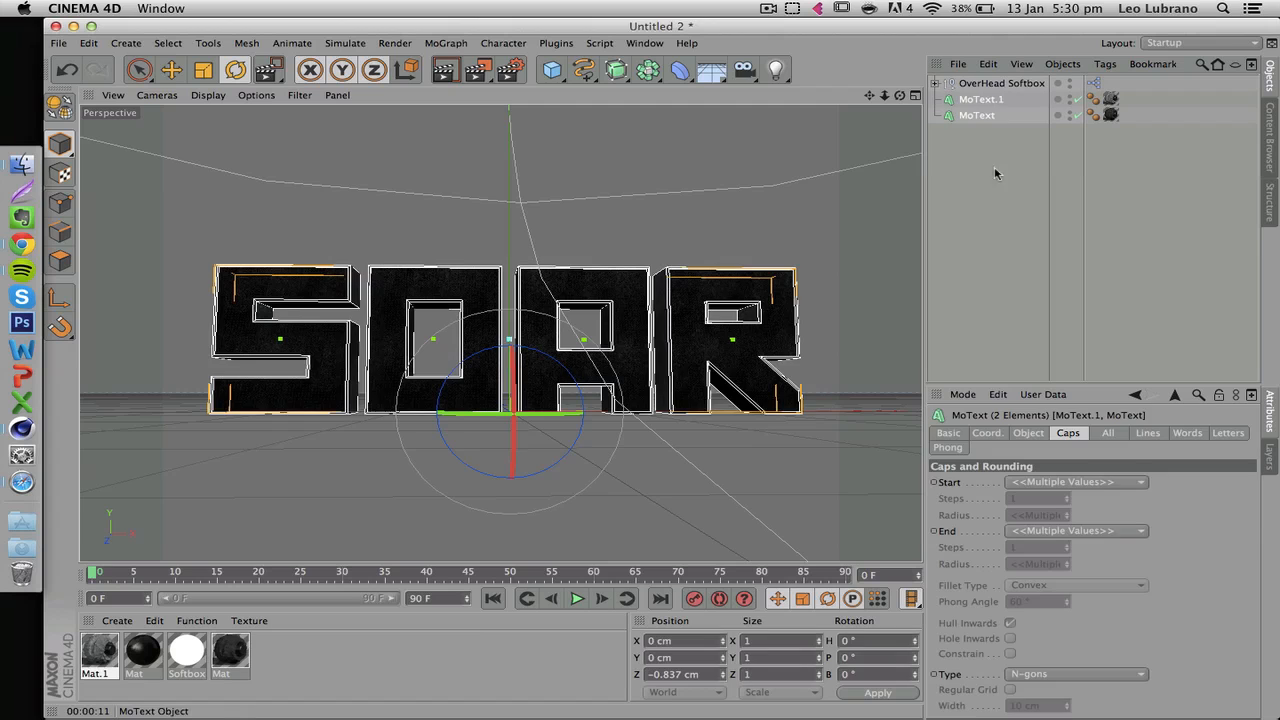
pyautogui.click(171, 69)
pyautogui.click(446, 43)
pyautogui.moveTo(458, 67)
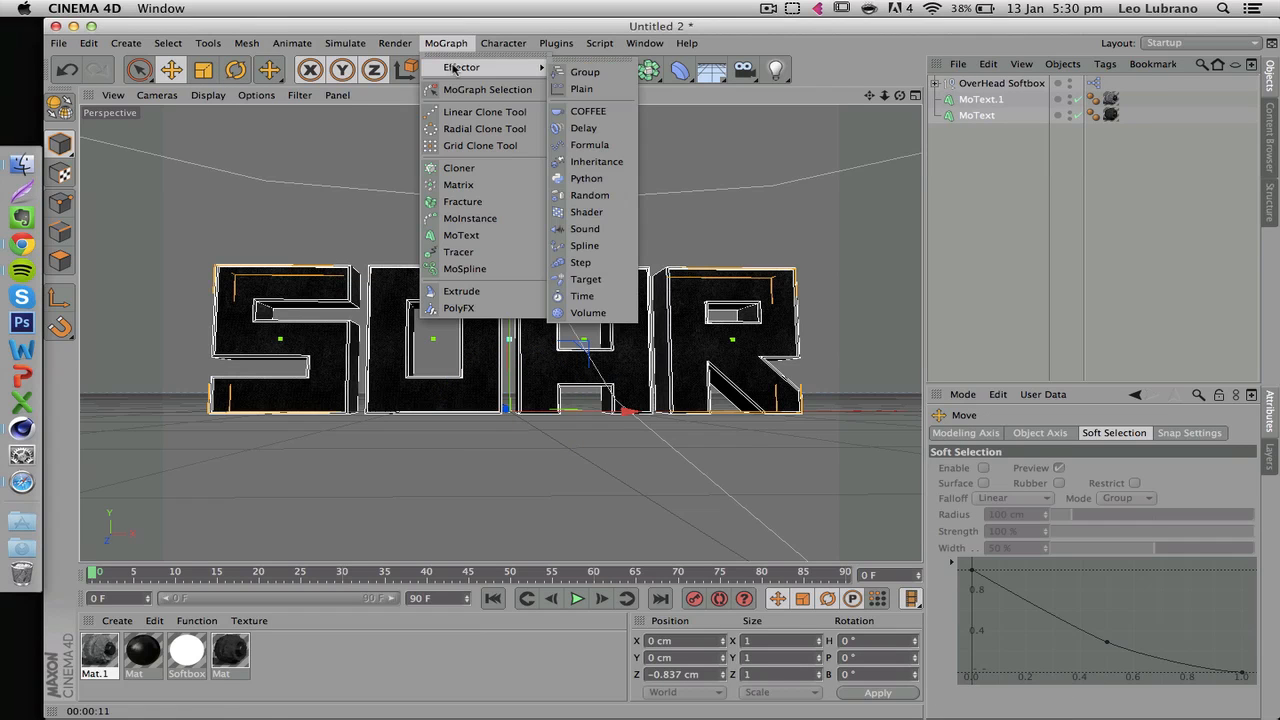
pyautogui.click(588, 195)
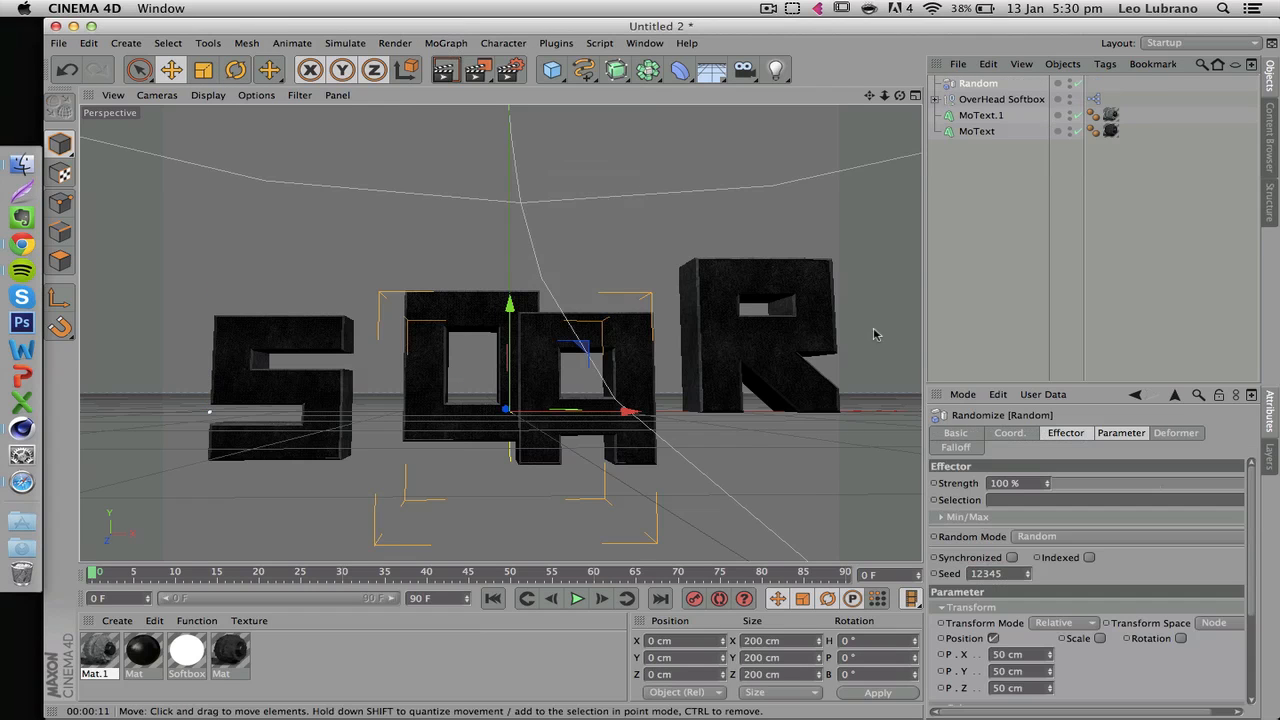
# Set the Random effector's position offsets to 6 cm in X, 3 cm in Y and 1 cm in Z
pyautogui.click(1080, 437)
pyautogui.click(1121, 434)
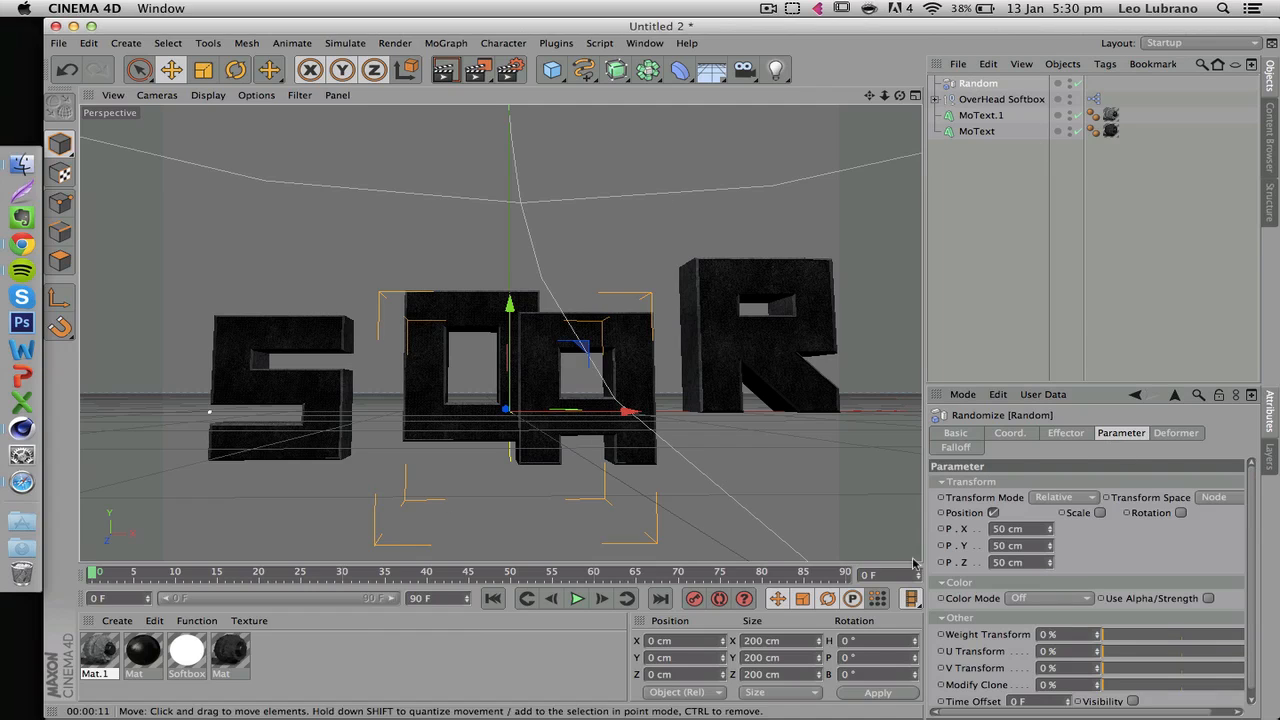
pyautogui.moveTo(1052, 533); pyautogui.dragTo(1050, 565)
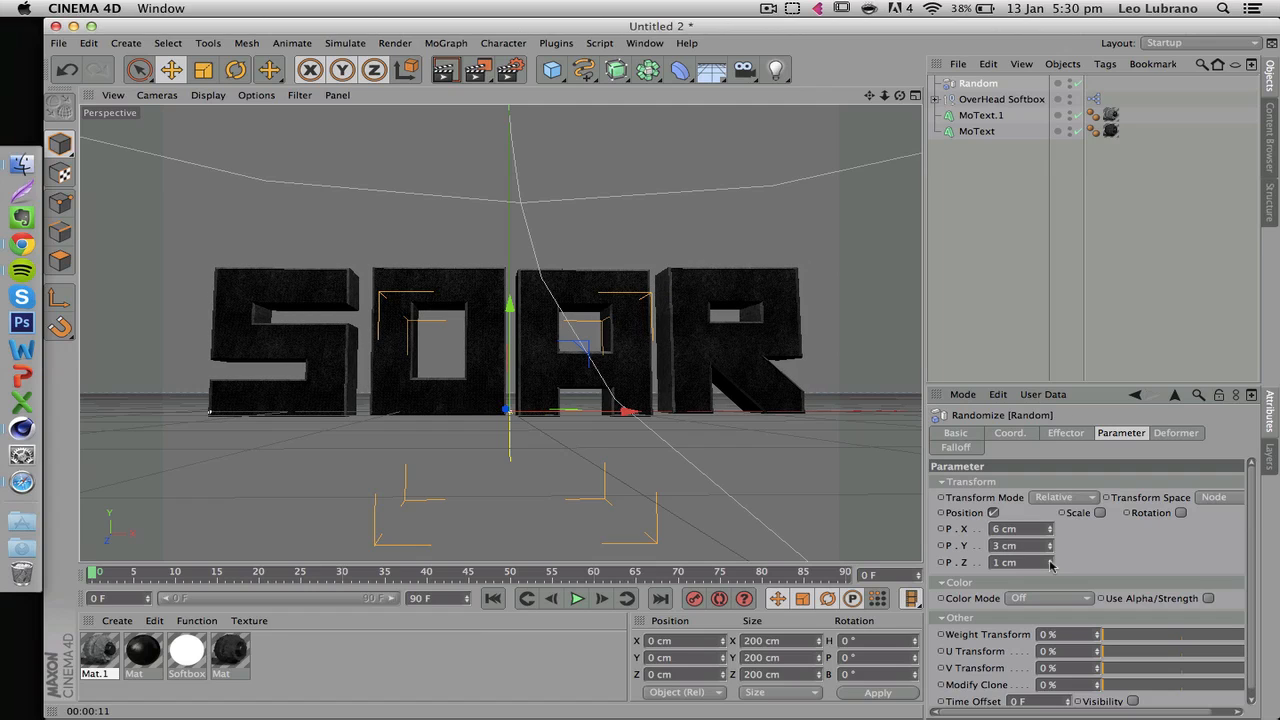
# Enable rotation in the Random effector with H -19°, P -17° and B -9°
pyautogui.click(1181, 513)
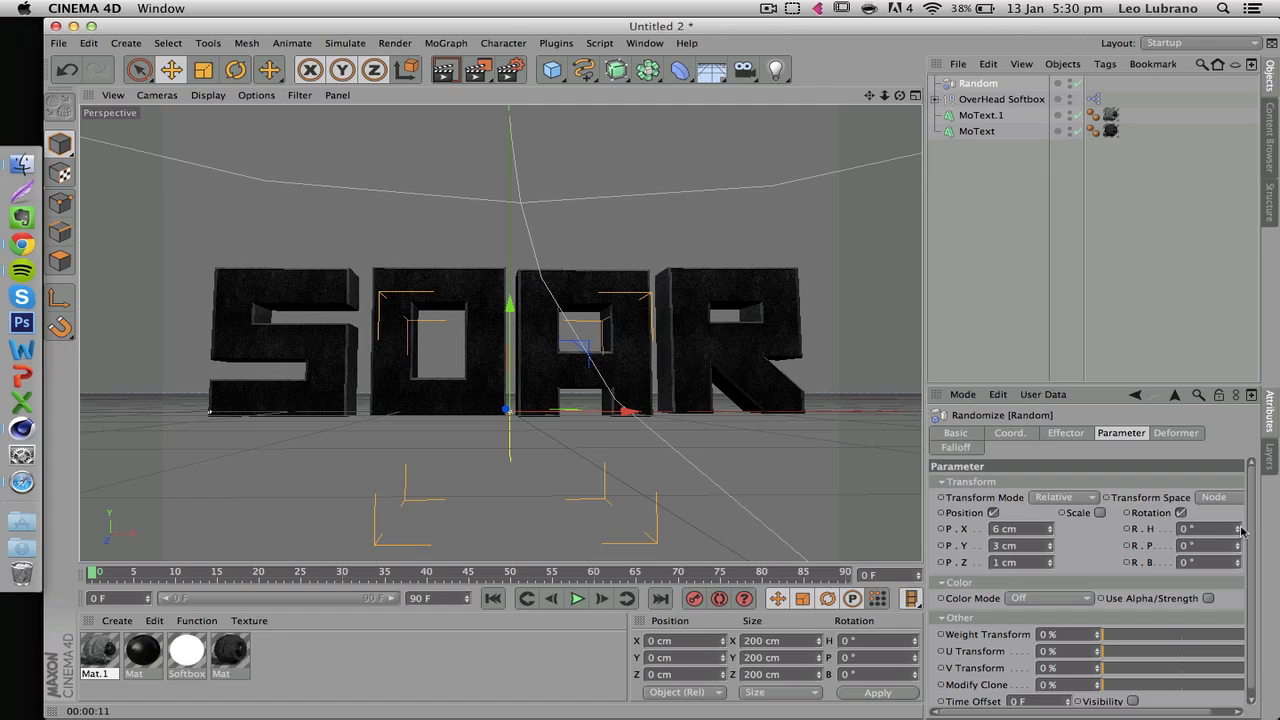
pyautogui.moveTo(1238, 531); pyautogui.dragTo(1240, 568)
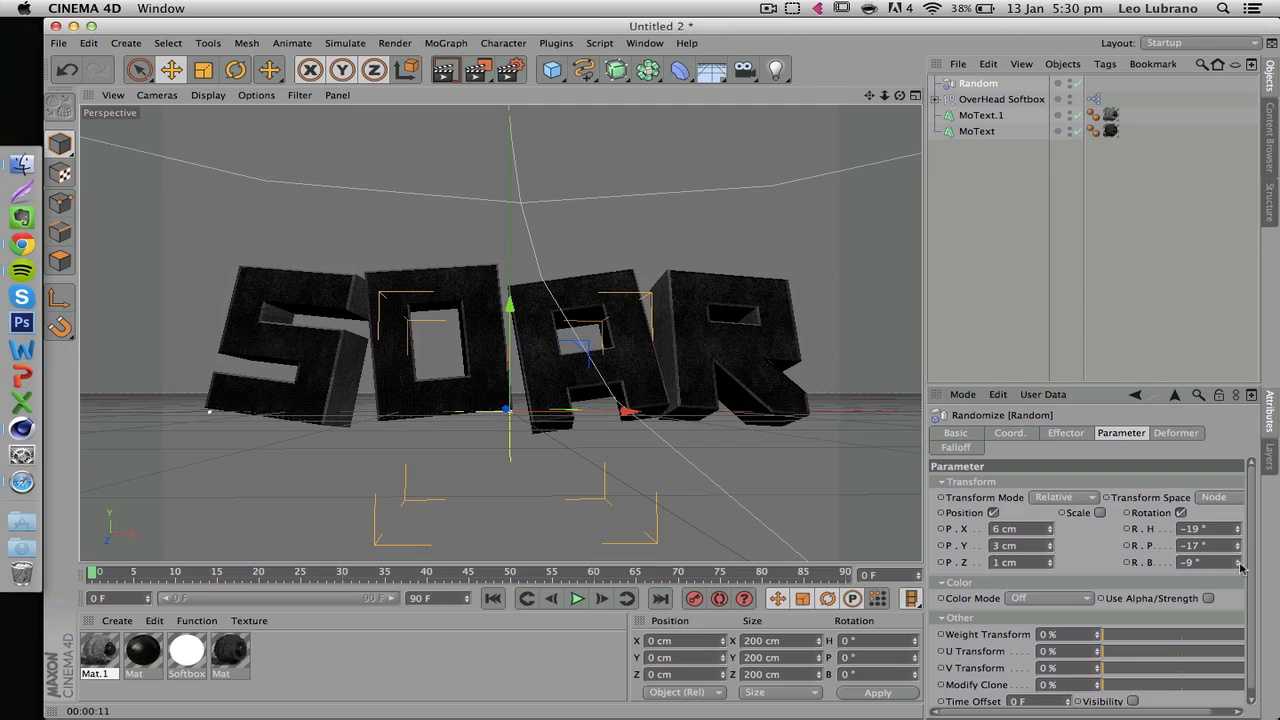
pyautogui.click(1072, 292)
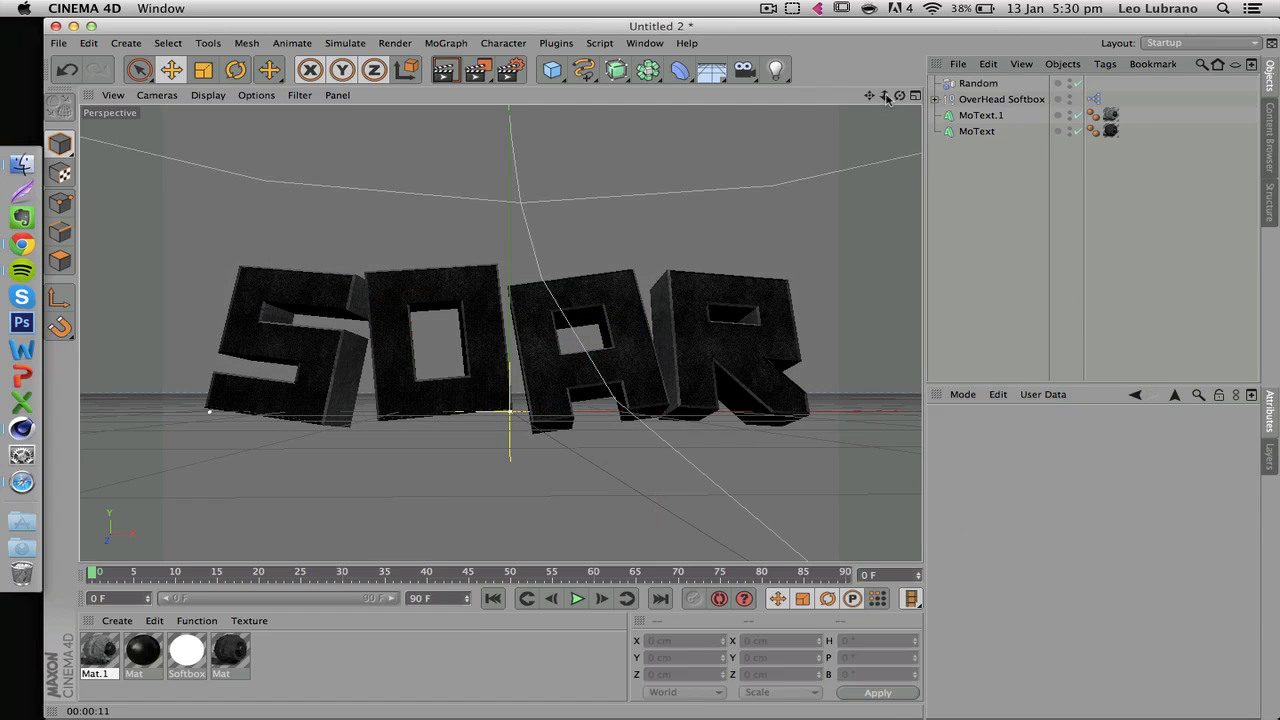
pyautogui.moveTo(884, 95)
pyautogui.mouseDown()
pyautogui.moveTo(500, 333)
pyautogui.moveTo(886, 96)
pyautogui.moveTo(503, 334)
pyautogui.moveTo(868, 97)
pyautogui.moveTo(502, 334)
pyautogui.moveTo(904, 97)
pyautogui.mouseUp()
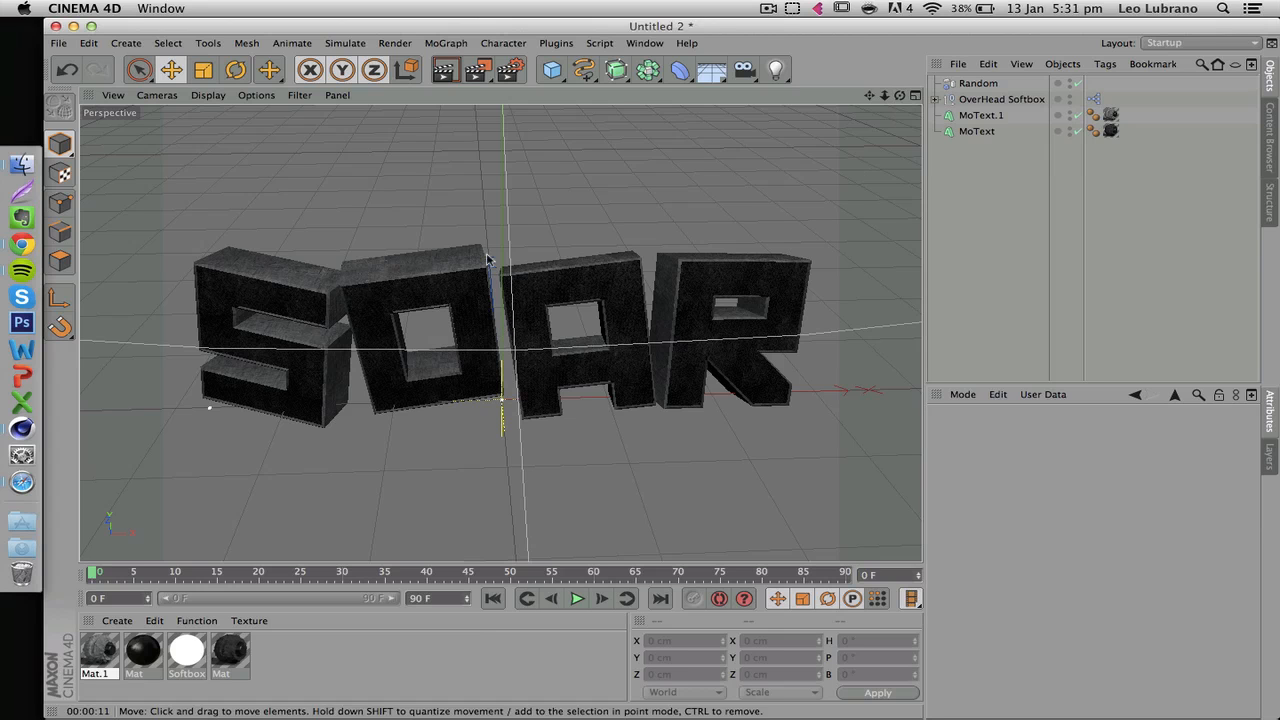
pyautogui.moveTo(900, 96)
pyautogui.mouseDown()
pyautogui.moveTo(500, 333)
pyautogui.moveTo(902, 100)
pyautogui.moveTo(500, 333)
pyautogui.moveTo(902, 100)
pyautogui.moveTo(500, 333)
pyautogui.moveTo(887, 96)
pyautogui.mouseUp()
pyautogui.click(558, 43)
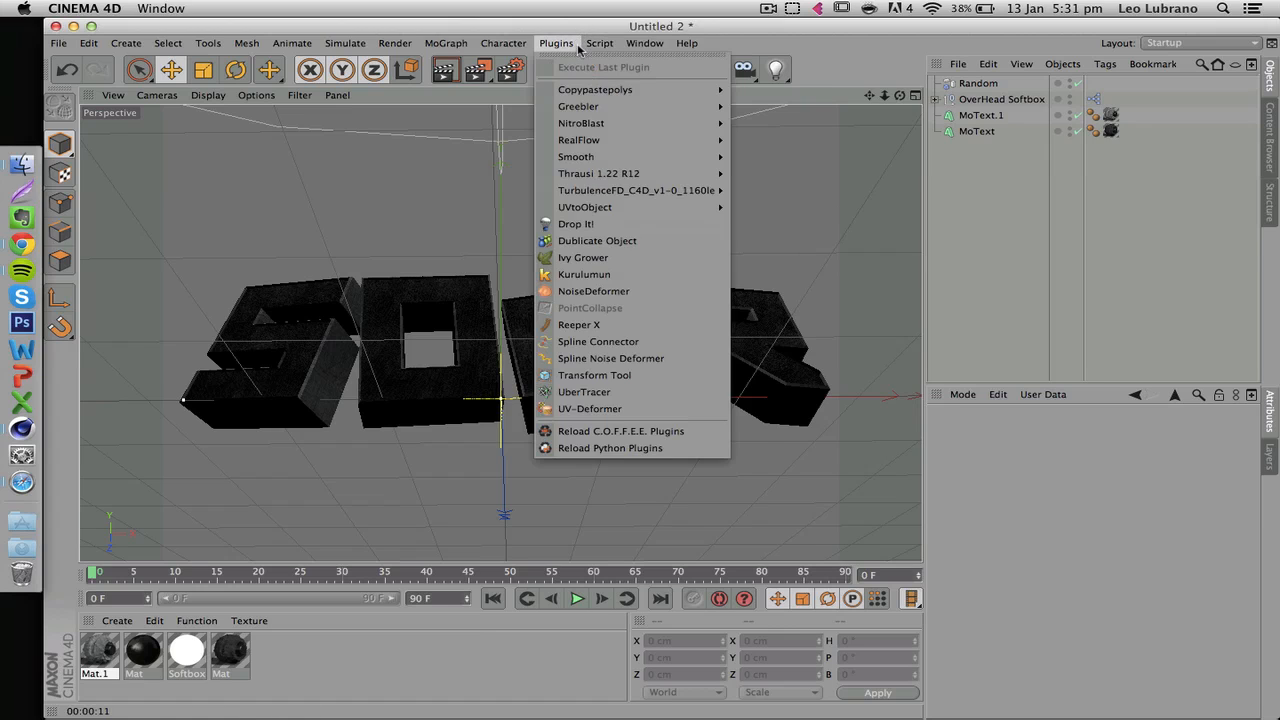
pyautogui.click(835, 242)
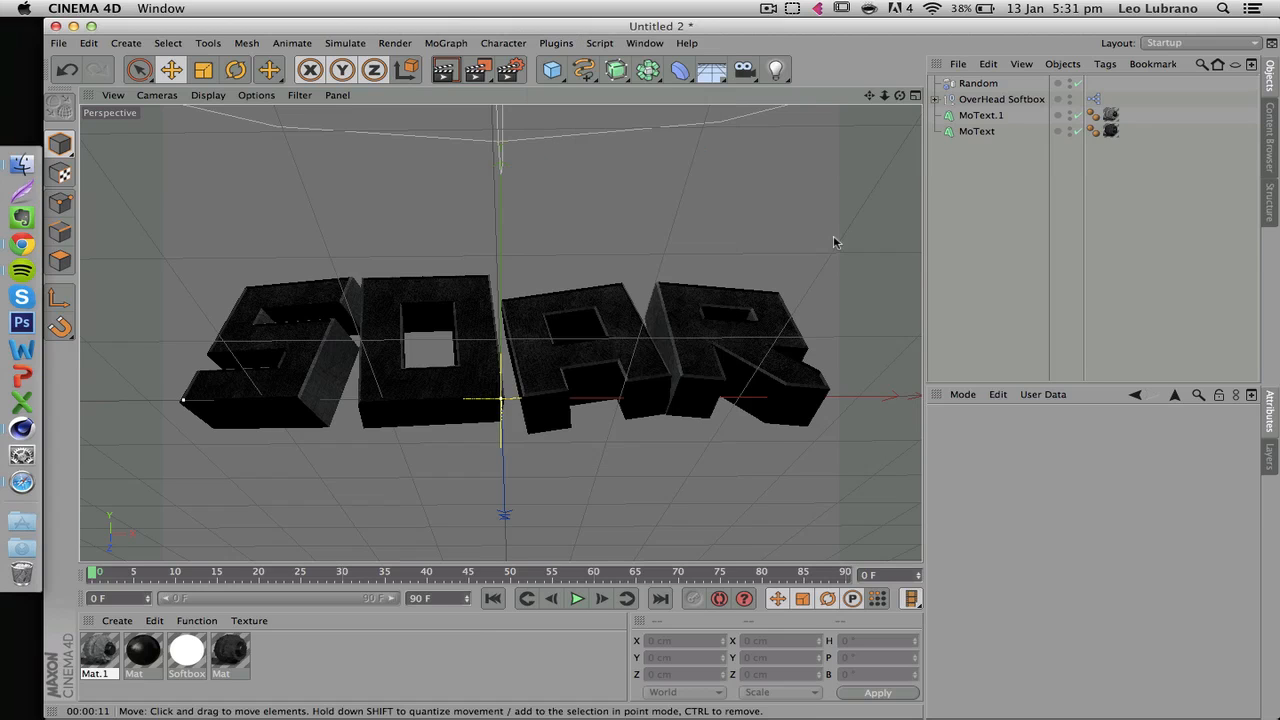
# Draw a freehand spline in the Top view that curves across the letter A from front to back
pyautogui.click(587, 72)
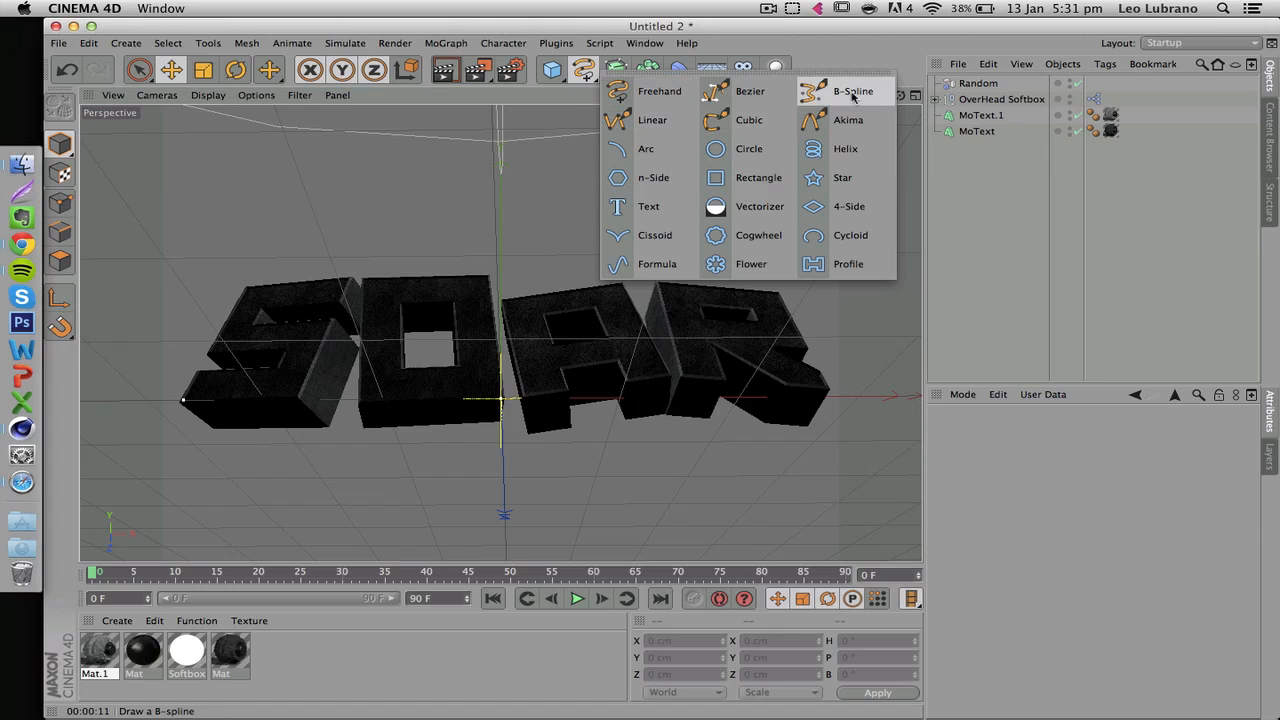
pyautogui.click(640, 92)
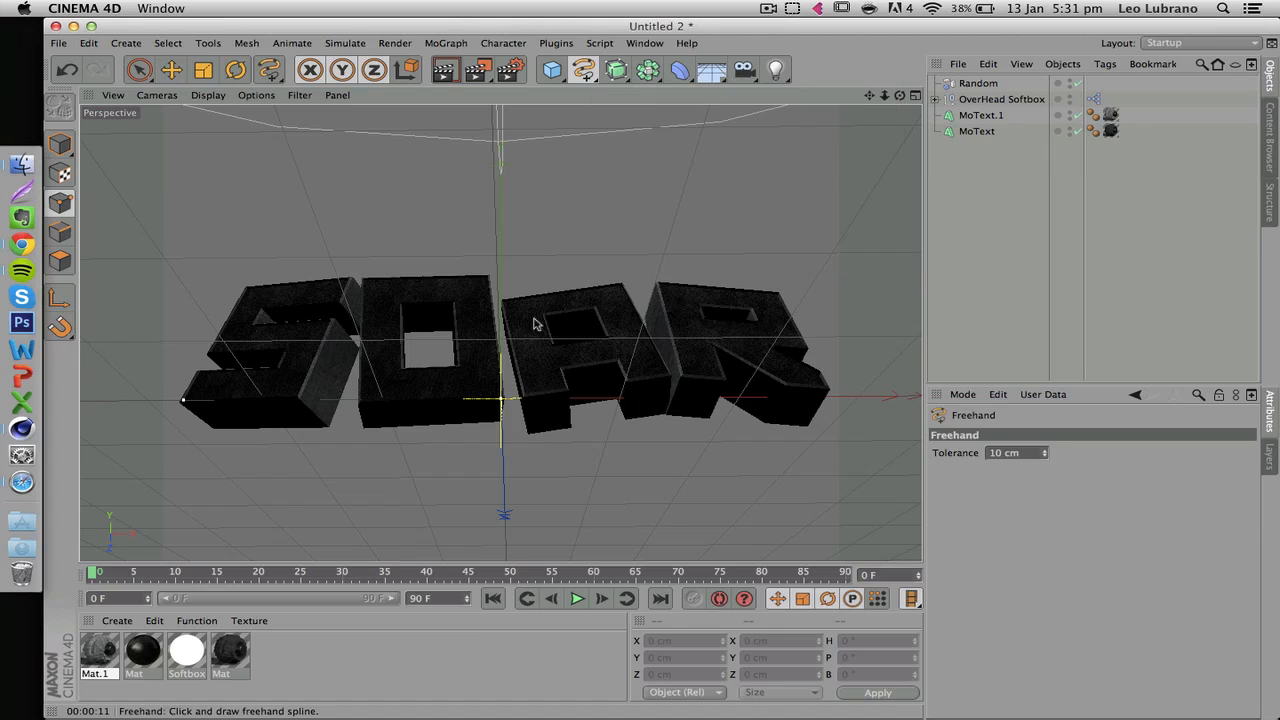
pyautogui.click(915, 97)
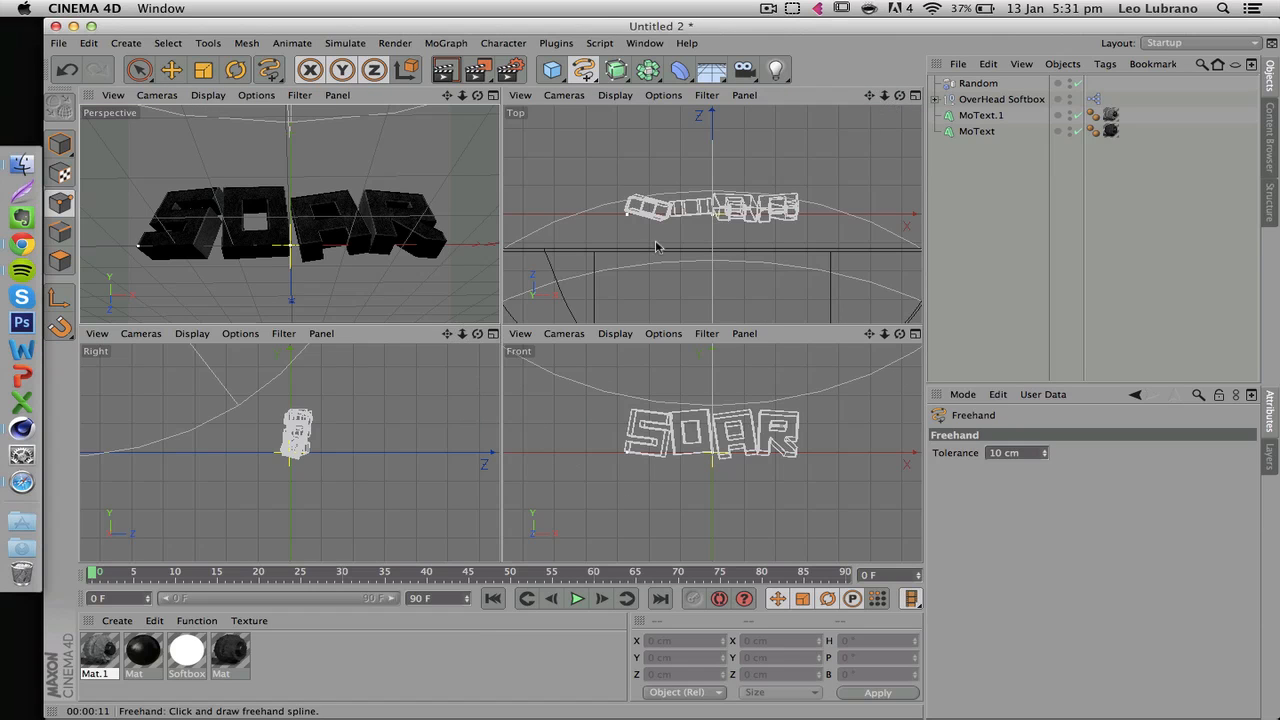
pyautogui.moveTo(870, 337); pyautogui.dragTo(845, 400)
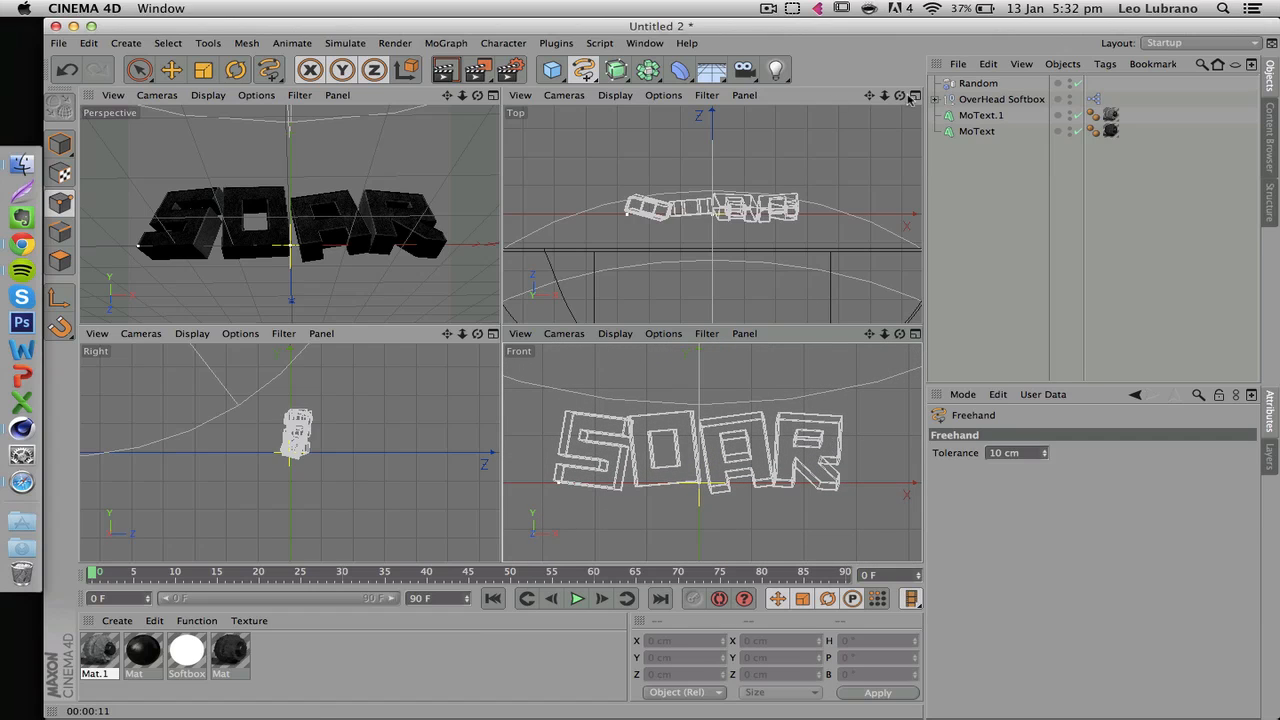
pyautogui.moveTo(884, 96); pyautogui.dragTo(928, 96)
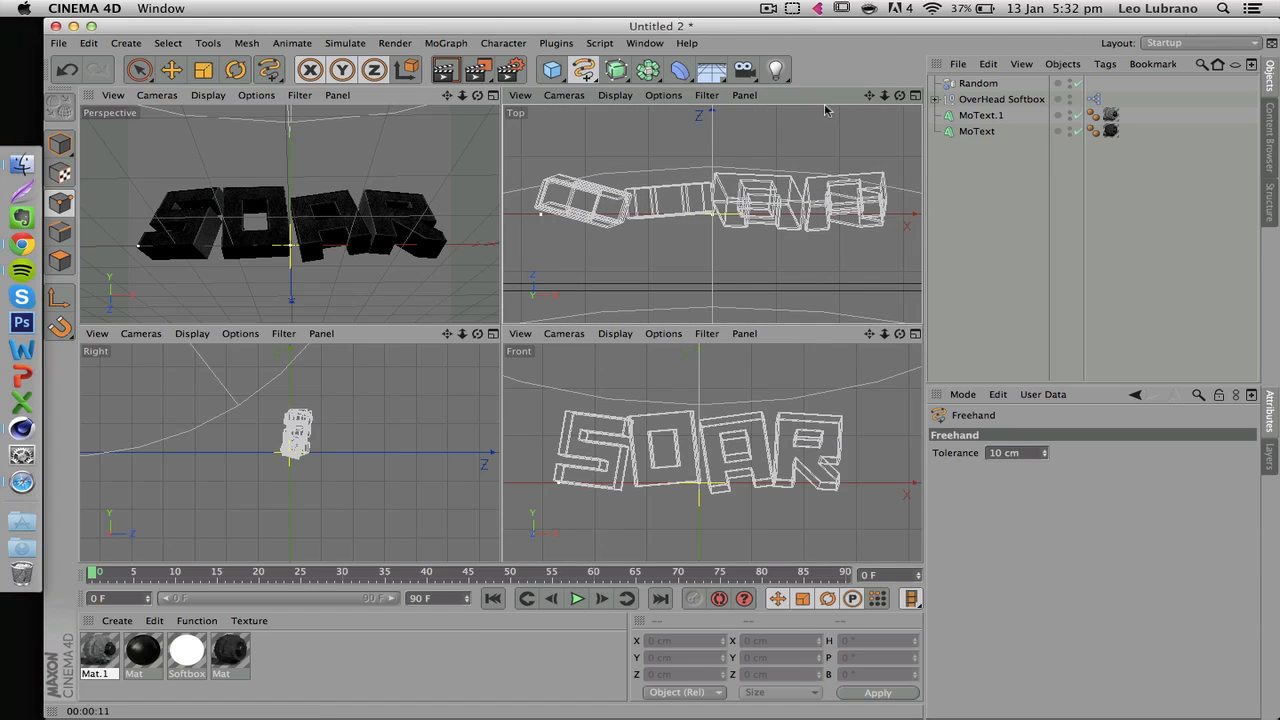
pyautogui.moveTo(870, 95); pyautogui.dragTo(844, 105)
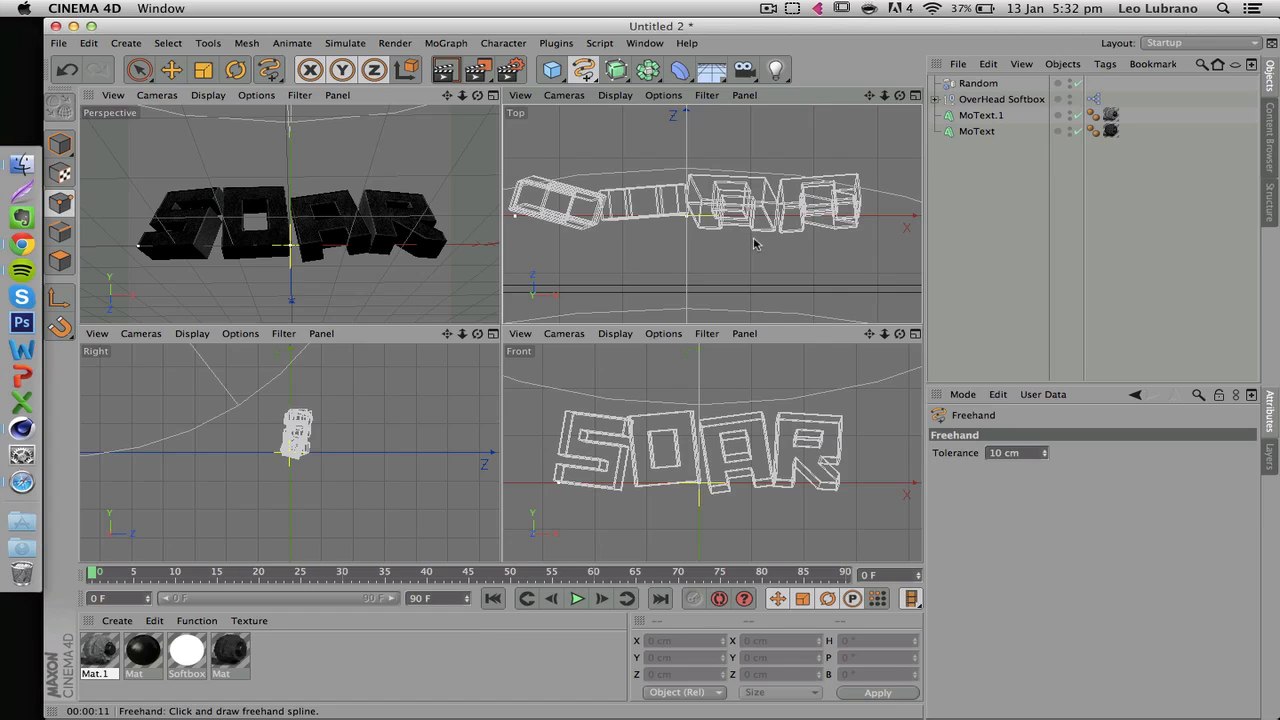
pyautogui.moveTo(778, 242); pyautogui.dragTo(757, 242)
pyautogui.moveTo(733, 200); pyautogui.dragTo(802, 152)
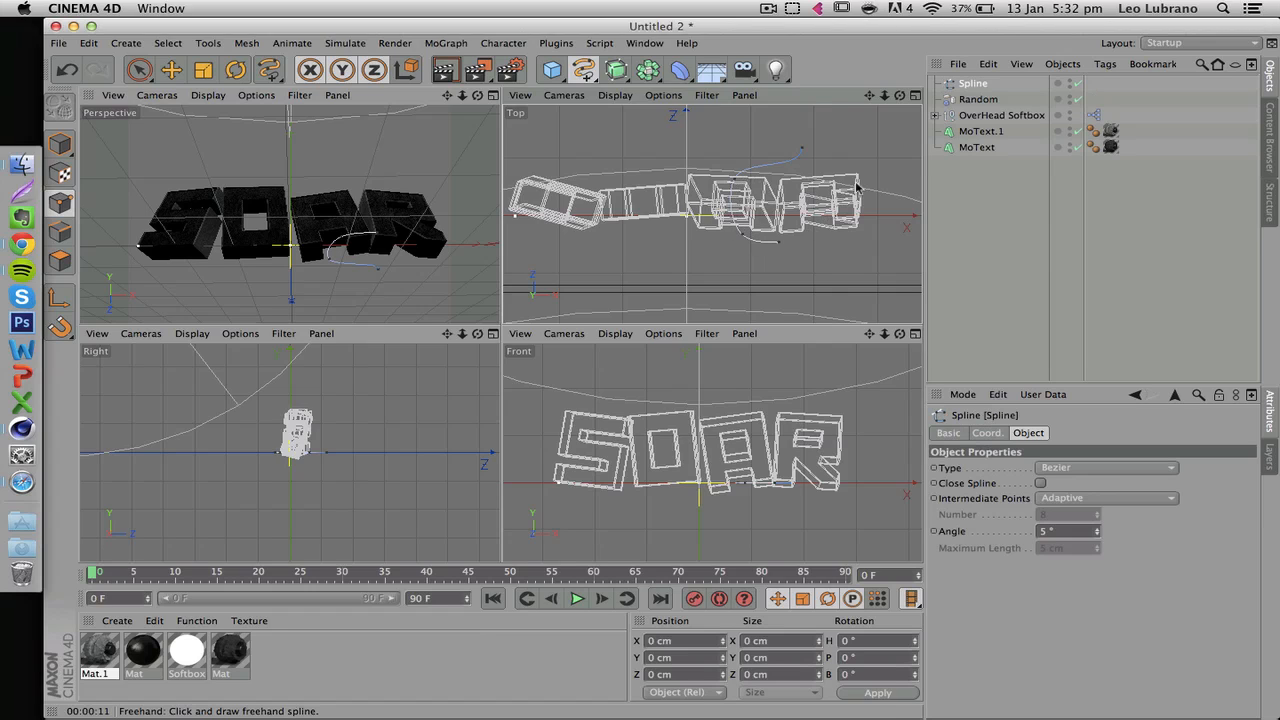
# Draw a freehand spline across the letter S in the Top view and another over the top of the letters in the Right view
pyautogui.moveTo(869, 95); pyautogui.dragTo(946, 97)
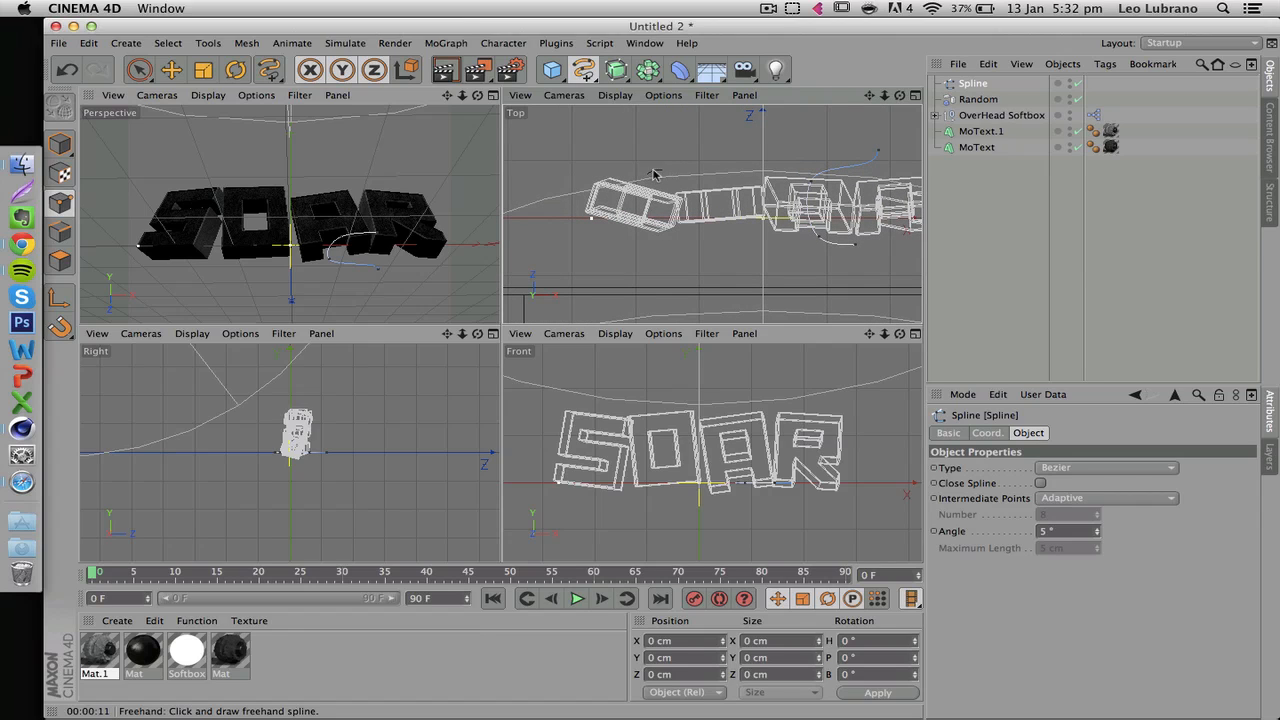
pyautogui.moveTo(655, 175); pyautogui.dragTo(680, 260)
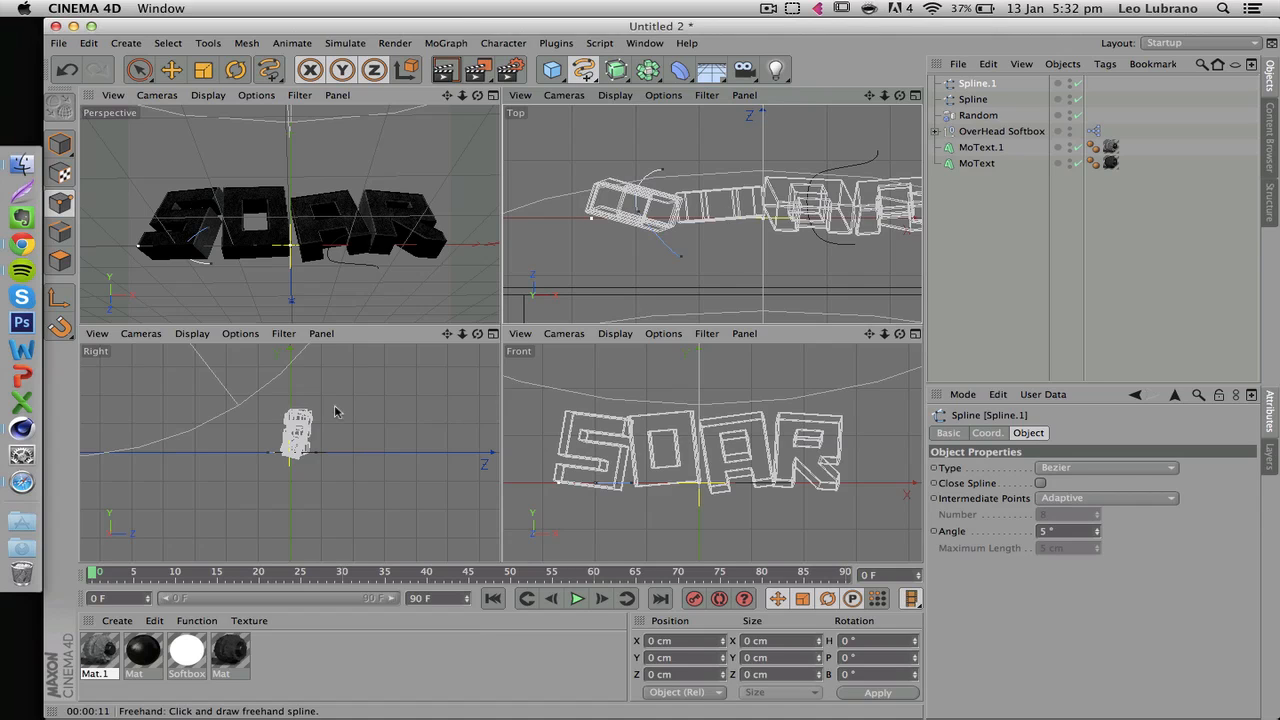
pyautogui.moveTo(336, 411); pyautogui.dragTo(284, 400)
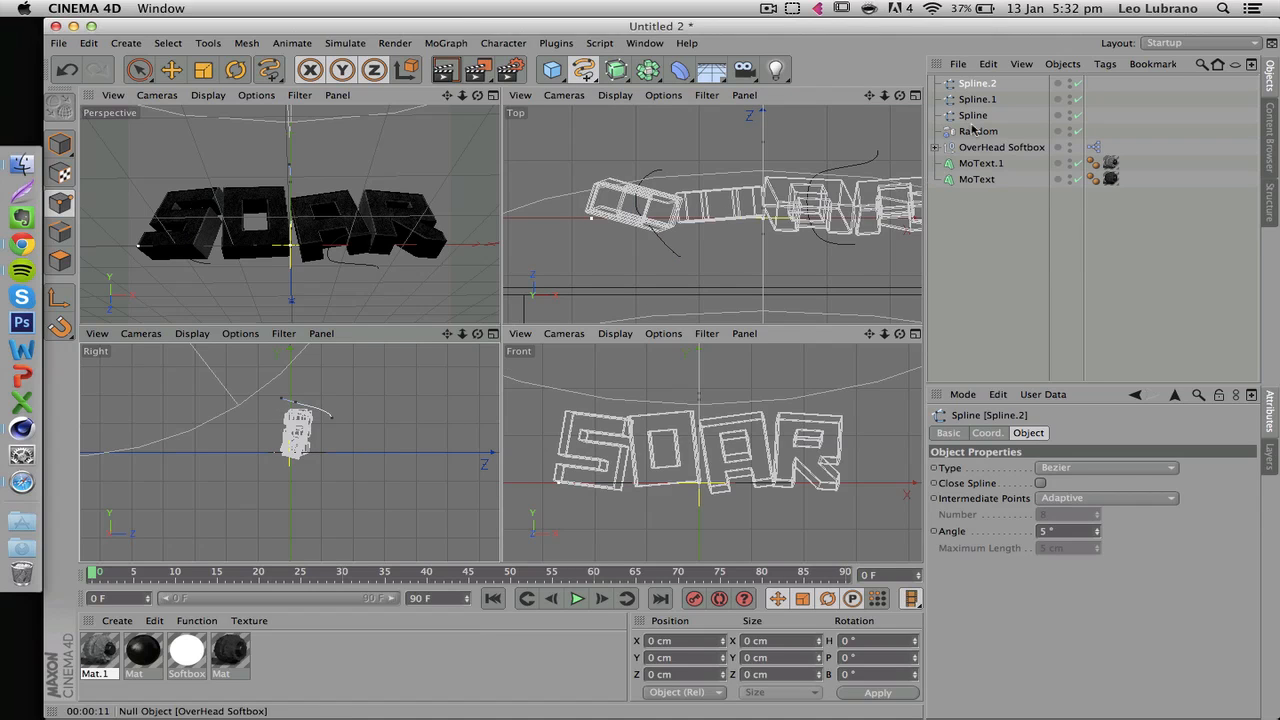
# Move Spline.1 to the front of the letter S, at about X -103.6 cm, Y 35.3 cm, Z -25.9 cm
pyautogui.click(492, 96)
pyautogui.press('e')
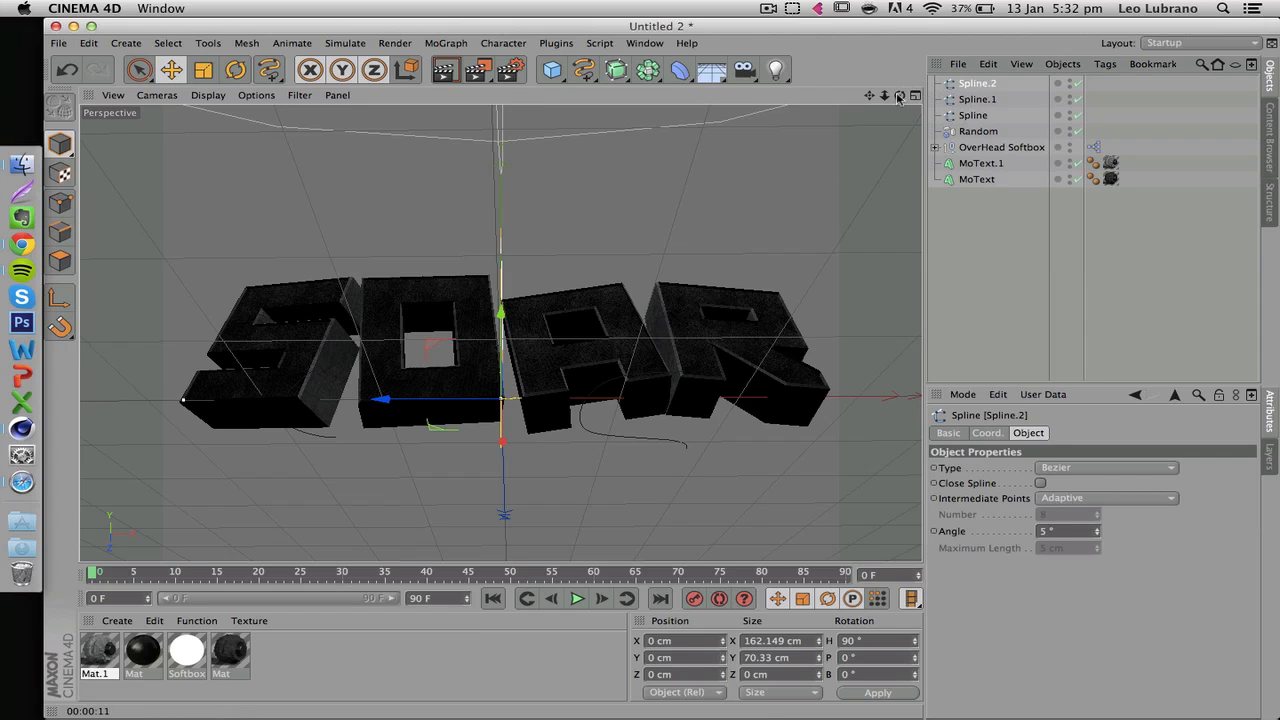
pyautogui.moveTo(900, 95)
pyautogui.mouseDown()
pyautogui.moveTo(820, 105)
pyautogui.moveTo(850, 118)
pyautogui.moveTo(900, 95)
pyautogui.mouseUp()
pyautogui.click(982, 100)
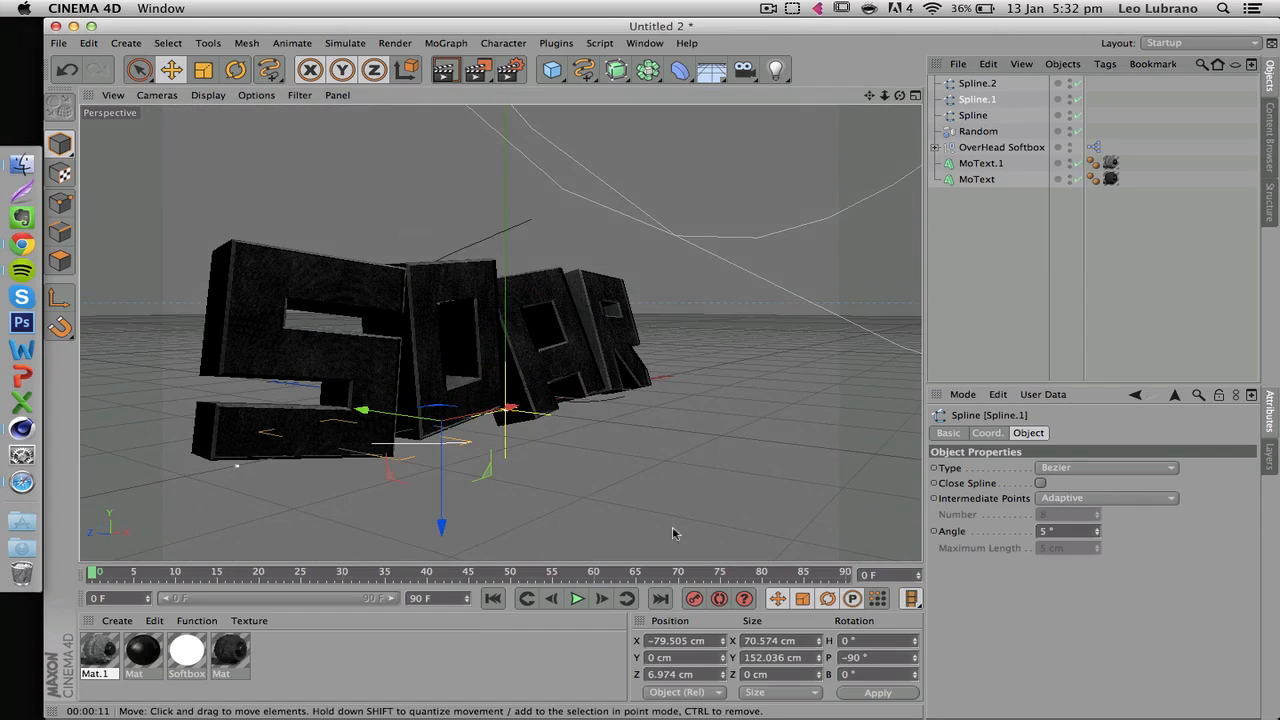
pyautogui.moveTo(673, 533); pyautogui.dragTo(631, 507)
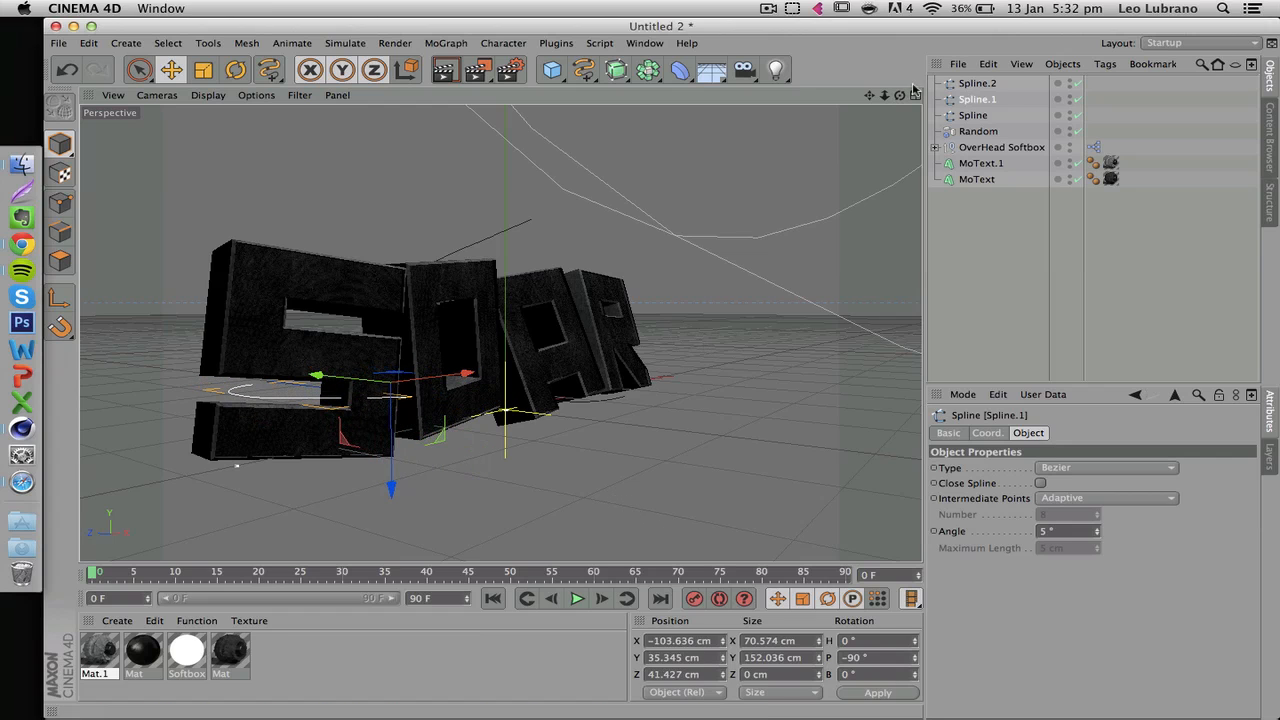
pyautogui.moveTo(900, 95); pyautogui.dragTo(628, 225)
pyautogui.moveTo(487, 274); pyautogui.dragTo(443, 293)
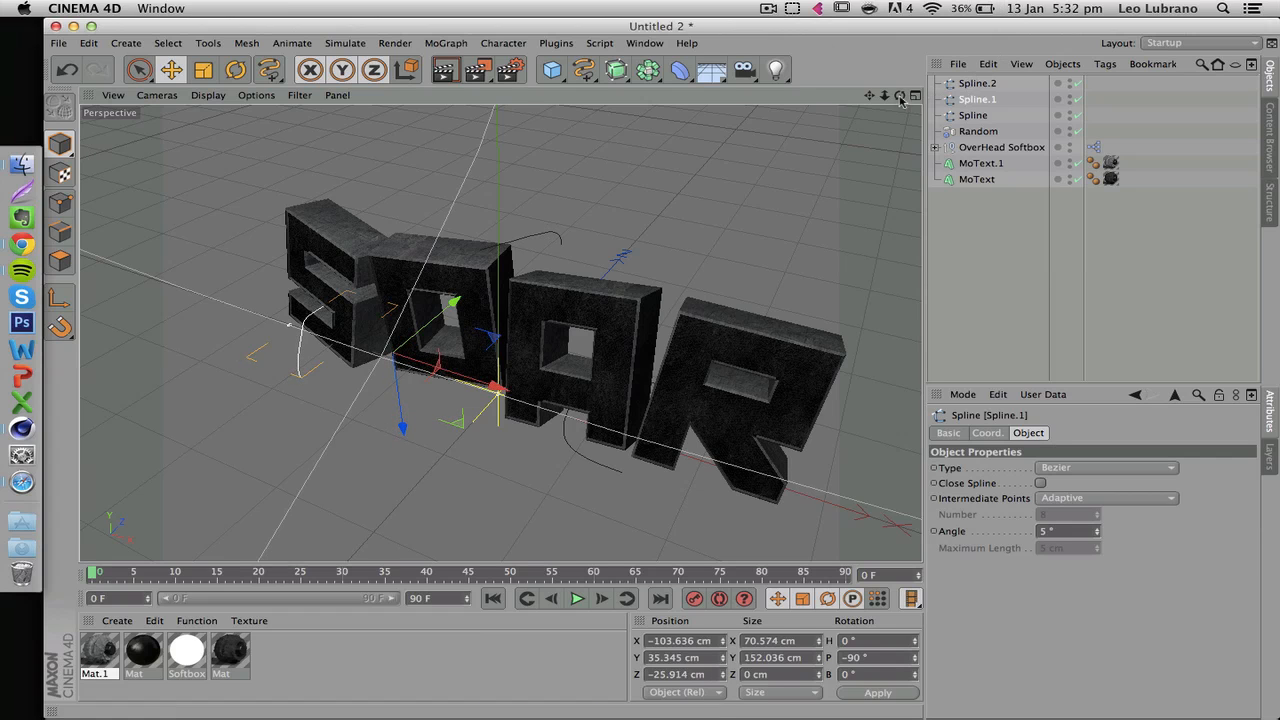
# Rotate the spline at the letter A to a pitch of about -63.7° so it slants up toward the R
pyautogui.moveTo(870, 95); pyautogui.dragTo(835, 55)
pyautogui.click(968, 117)
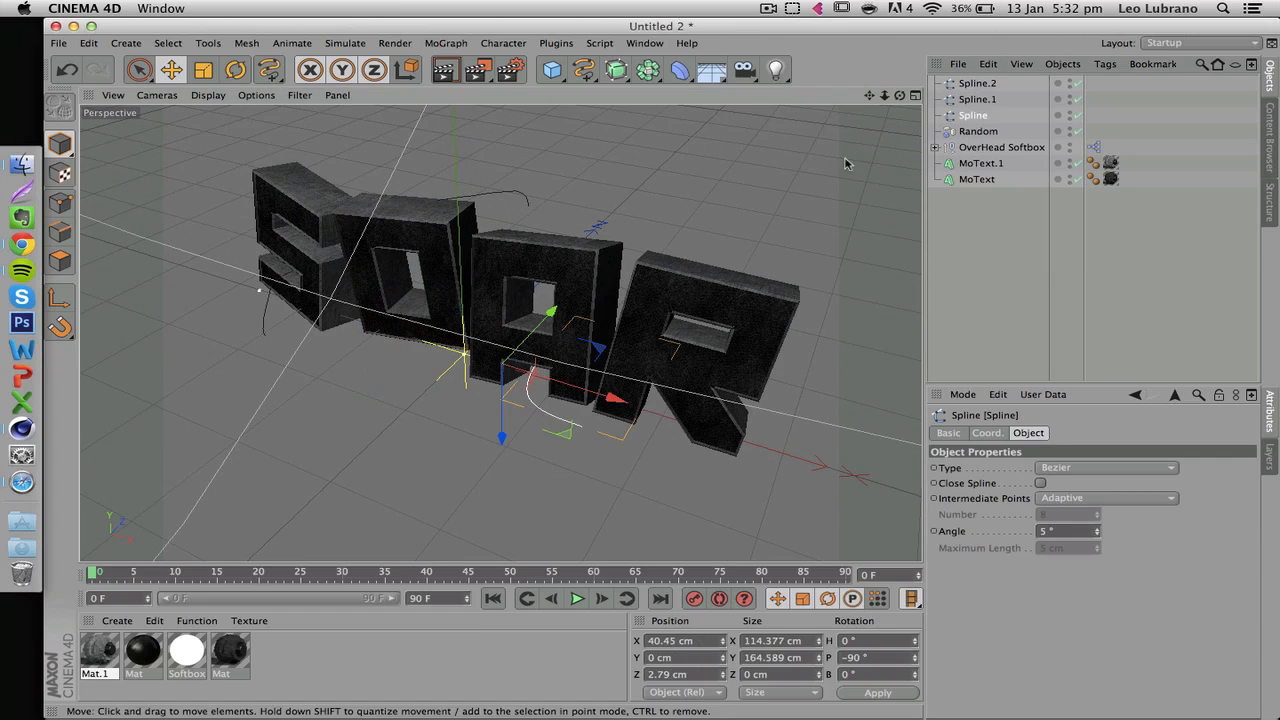
pyautogui.moveTo(899, 95); pyautogui.dragTo(430, 191)
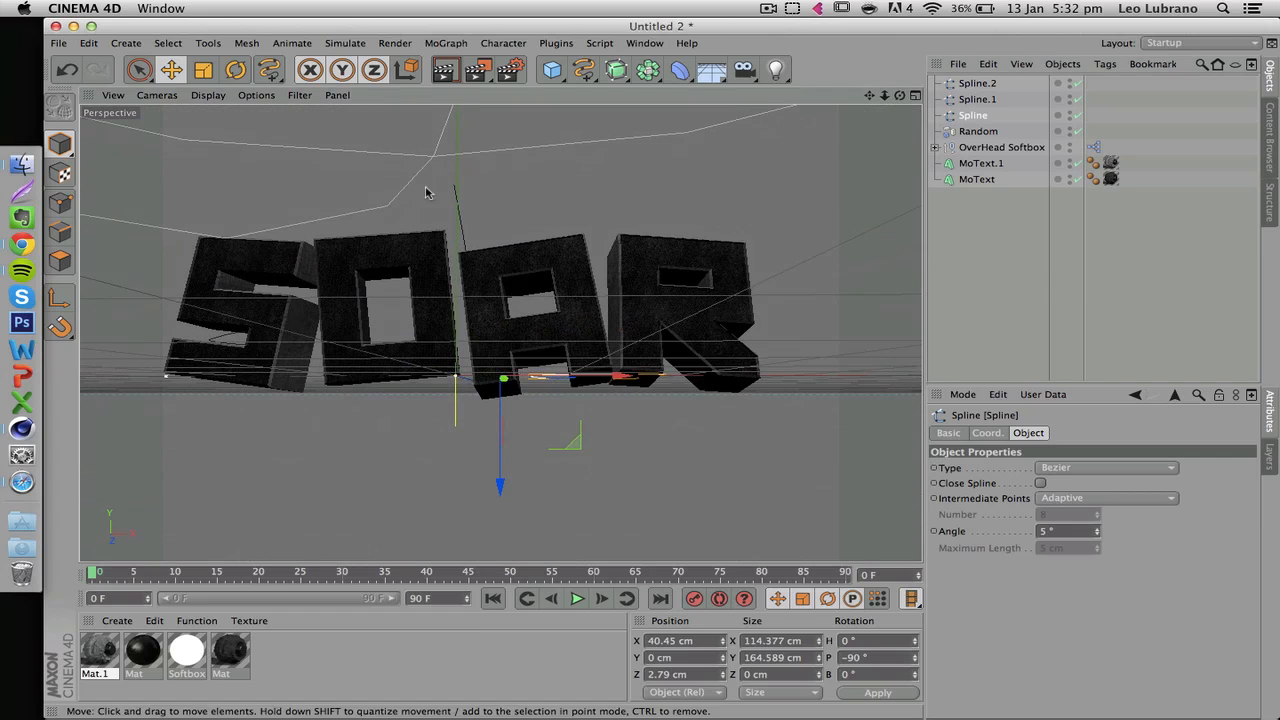
pyautogui.click(235, 70)
pyautogui.moveTo(555, 308)
pyautogui.mouseDown()
pyautogui.moveTo(527, 296)
pyautogui.moveTo(540, 300)
pyautogui.mouseUp()
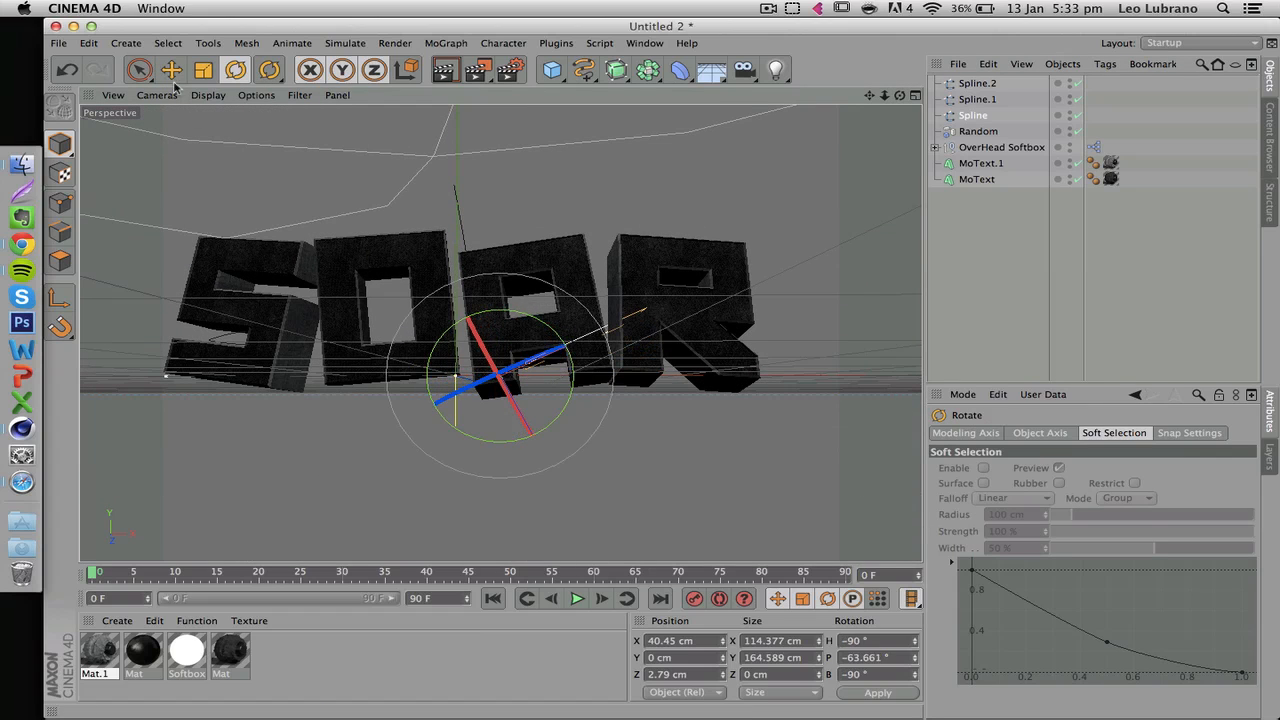
# Move the slanted spline at the letter A forward to about Z -10.3 cm
pyautogui.press('e')
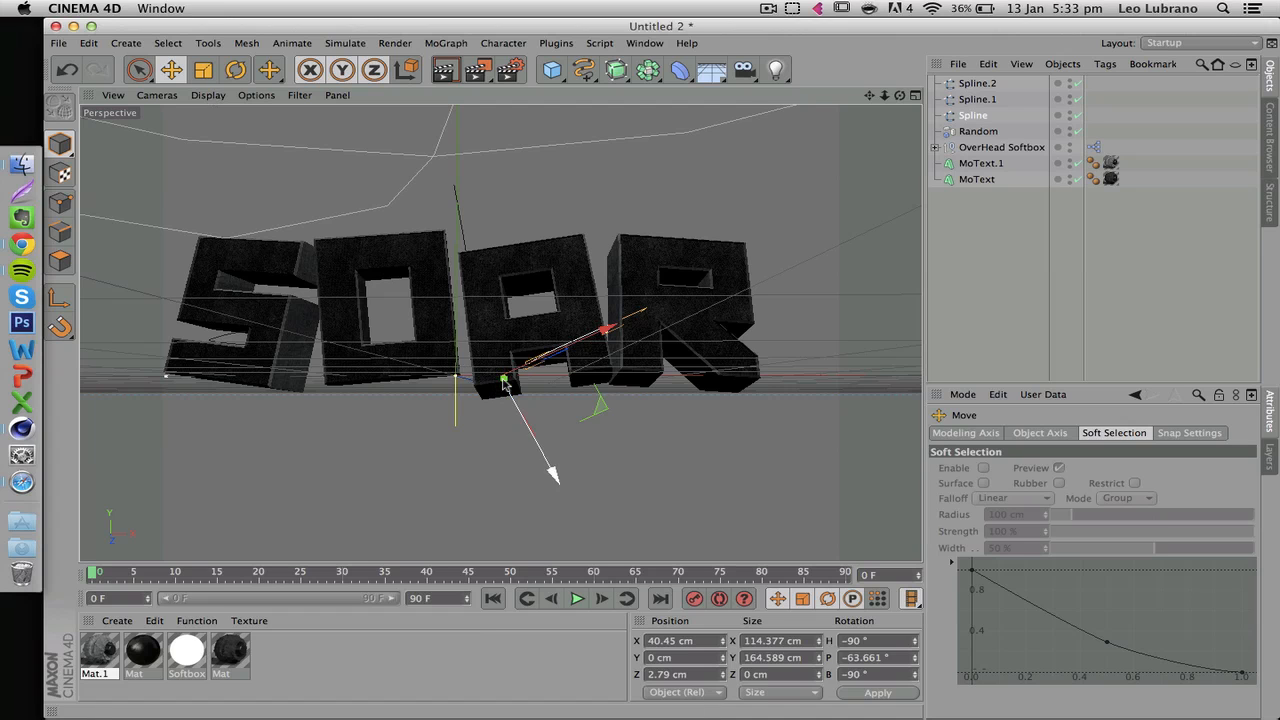
pyautogui.moveTo(900, 96); pyautogui.dragTo(740, 188)
pyautogui.moveTo(605, 326); pyautogui.dragTo(595, 336)
pyautogui.moveTo(900, 96); pyautogui.dragTo(1055, 16)
pyautogui.moveTo(500, 332); pyautogui.dragTo(870, 98)
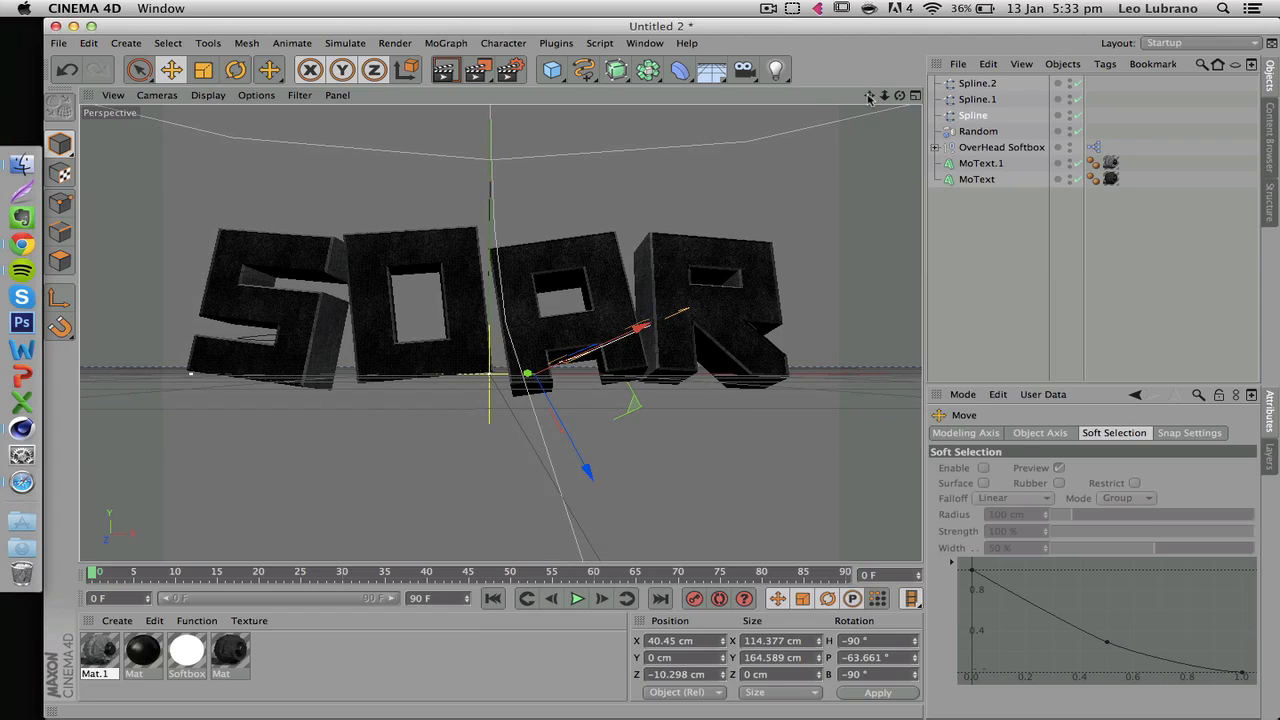
# Add a Reeper X object and make Spline.2 its child
pyautogui.click(563, 44)
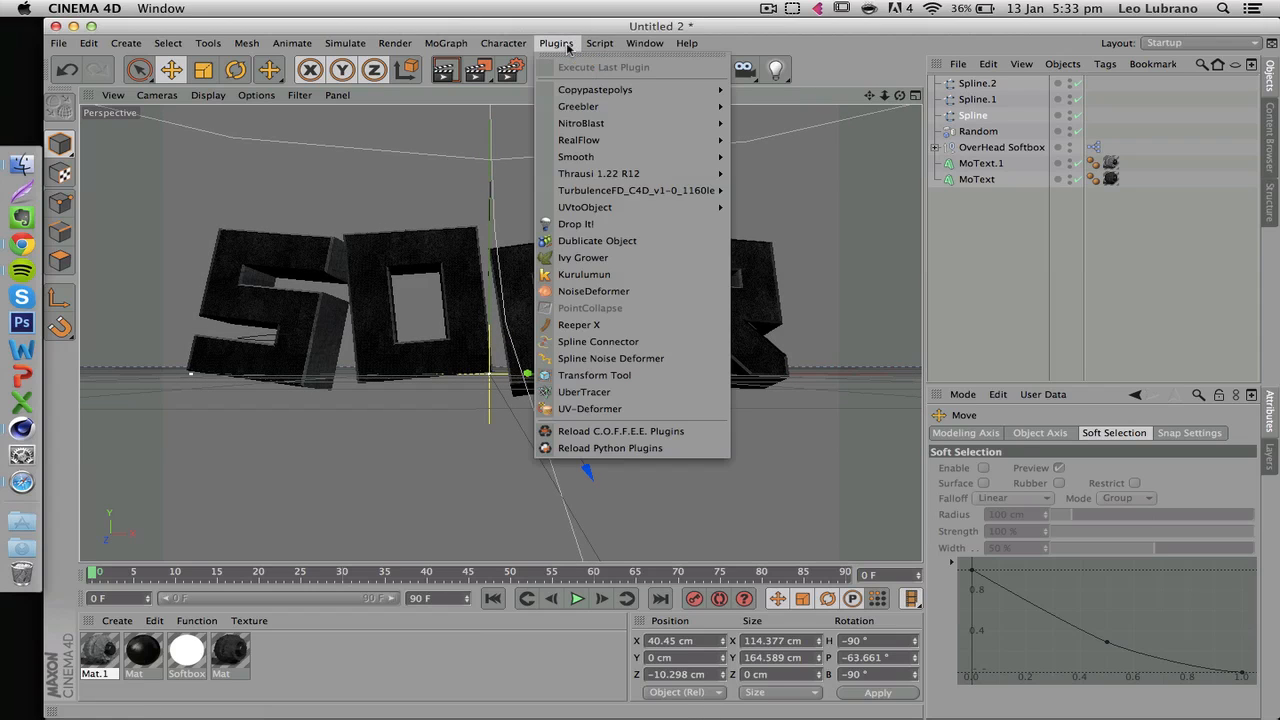
pyautogui.click(580, 325)
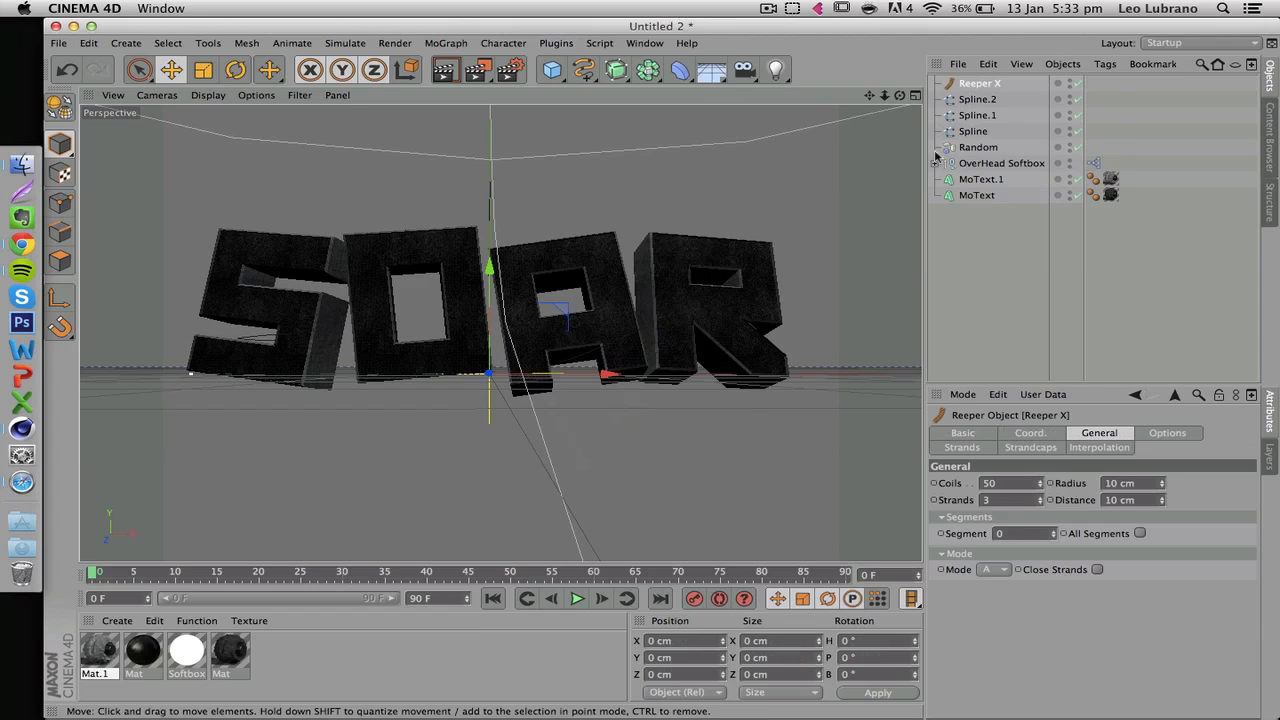
pyautogui.click(972, 100)
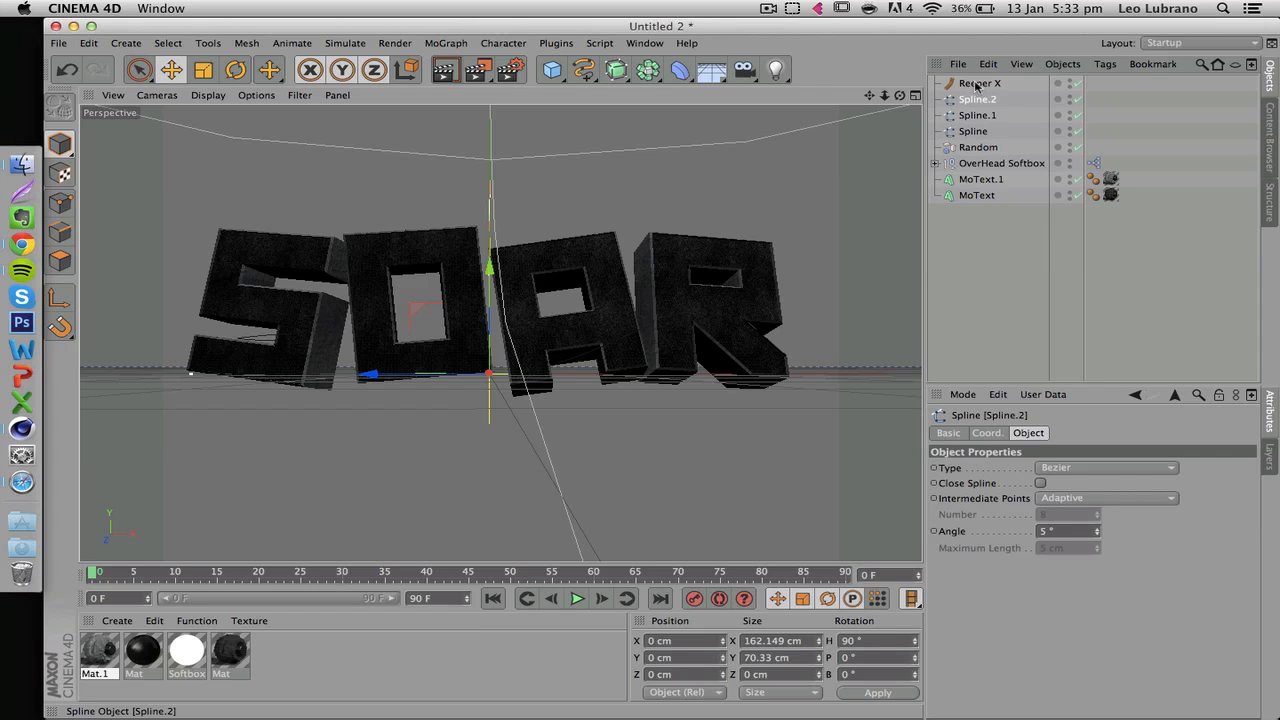
pyautogui.moveTo(976, 86); pyautogui.dragTo(976, 84)
pyautogui.click(976, 84)
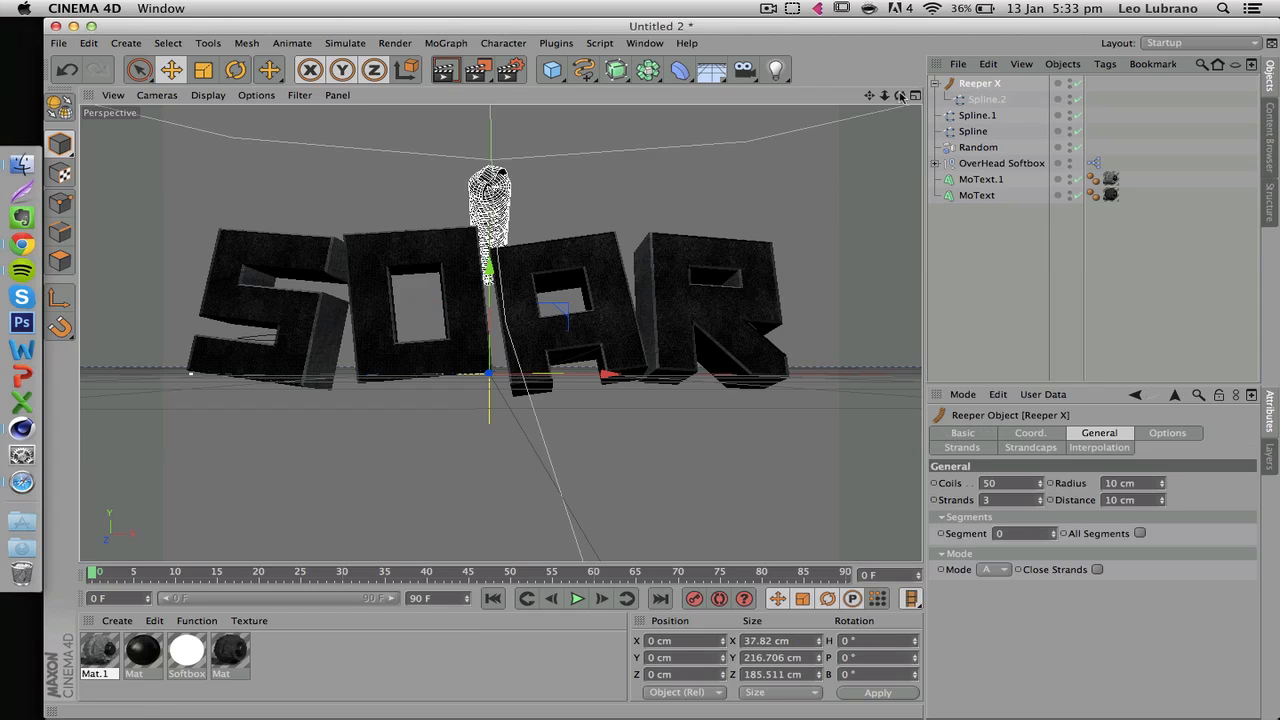
# Set the Reeper X radius to 2 cm and its strands to 1
pyautogui.moveTo(900, 96); pyautogui.dragTo(695, 165)
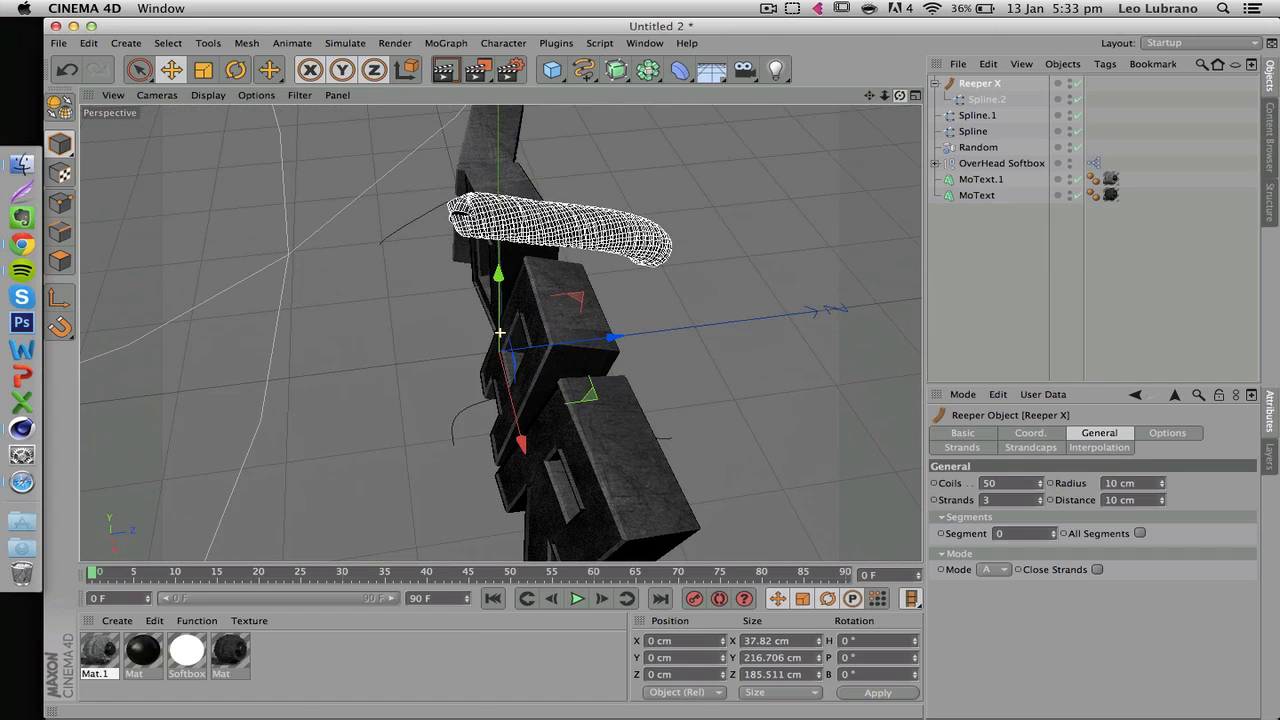
pyautogui.click(755, 268)
pyautogui.scroll(5, 556, 219)
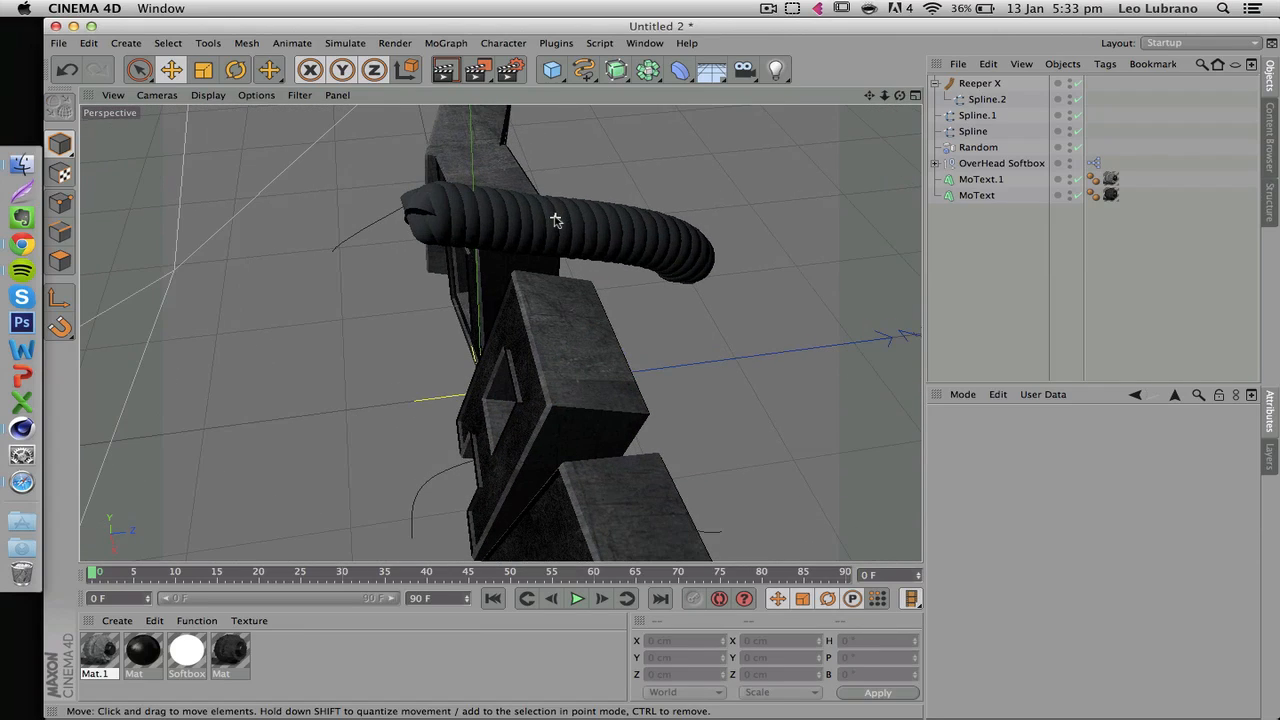
pyautogui.click(934, 84)
pyautogui.click(948, 83)
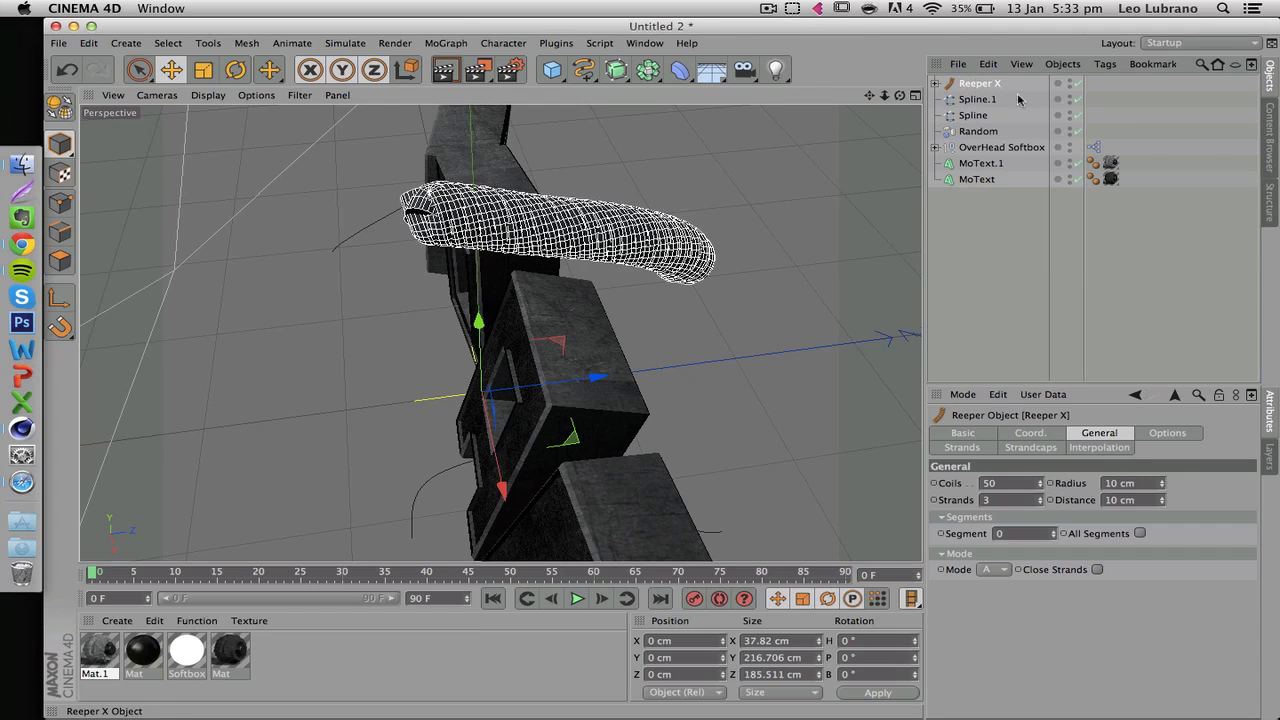
pyautogui.click(1146, 500)
pyautogui.press('Down')
pyautogui.press('Down')
pyautogui.press('Down')
pyautogui.press('Down')
pyautogui.press('Down')
pyautogui.press('Down')
pyautogui.press('Down')
pyautogui.press('Down')
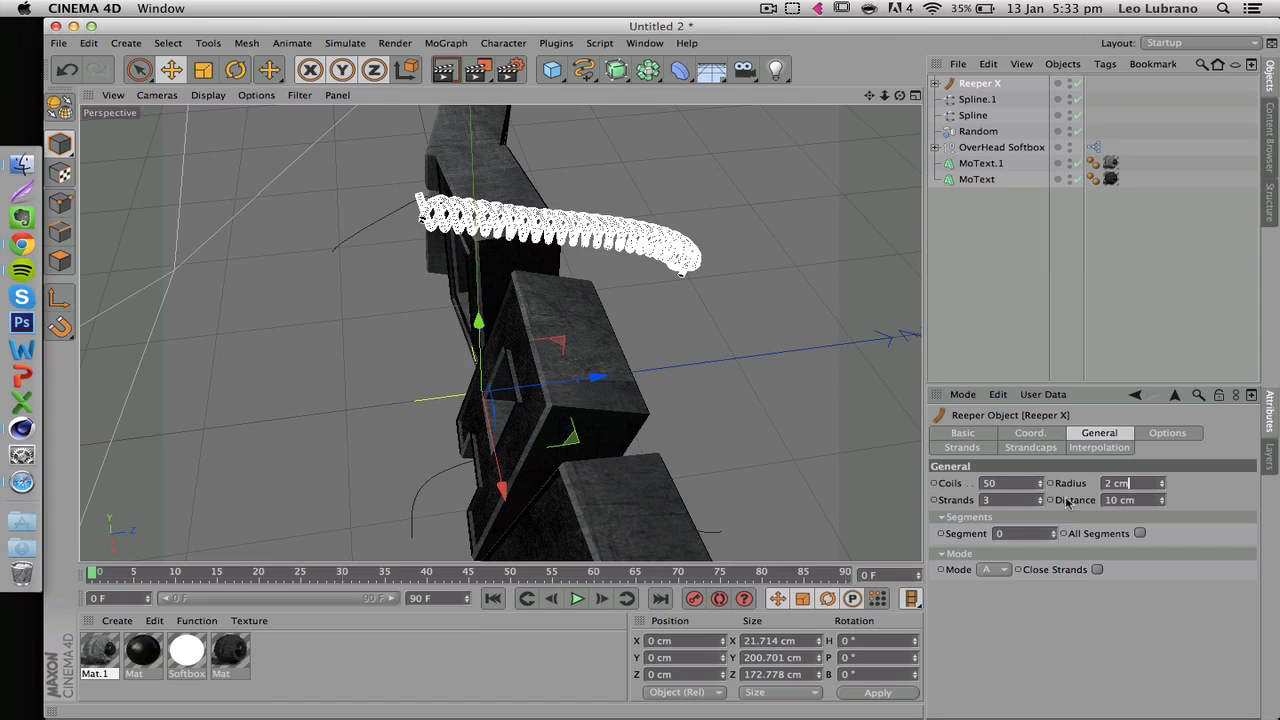
pyautogui.click(1016, 500)
pyautogui.press('Down')
pyautogui.press('Down')
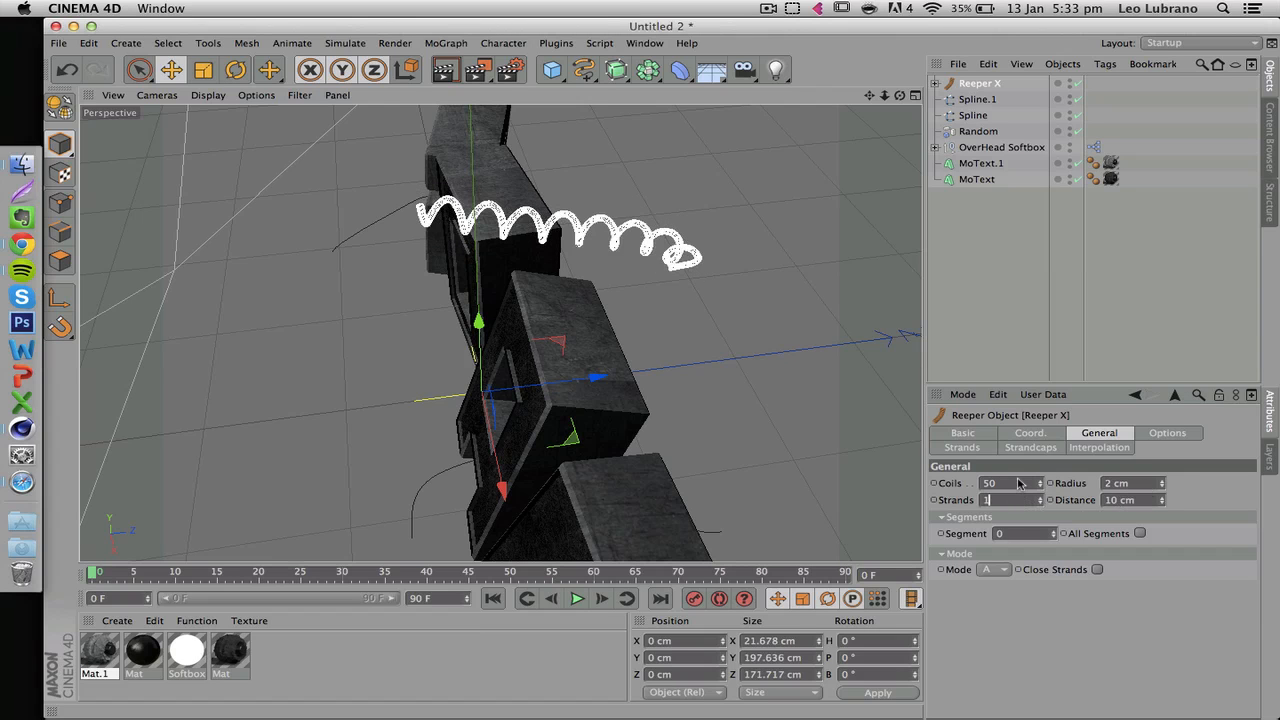
# Try reducing the Reeper X coils to 9
pyautogui.press('Down')
pyautogui.press('Down')
pyautogui.press('Down')
pyautogui.press('Down')
pyautogui.press('Down')
pyautogui.press('Down')
pyautogui.press('Down')
pyautogui.press('Down')
pyautogui.press('Down')
pyautogui.press('Down')
pyautogui.press('Down')
pyautogui.press('Down')
pyautogui.press('Down')
pyautogui.press('Down')
pyautogui.press('Down')
pyautogui.press('Down')
pyautogui.press('Down')
pyautogui.press('Down')
pyautogui.press('Down')
pyautogui.press('Down')
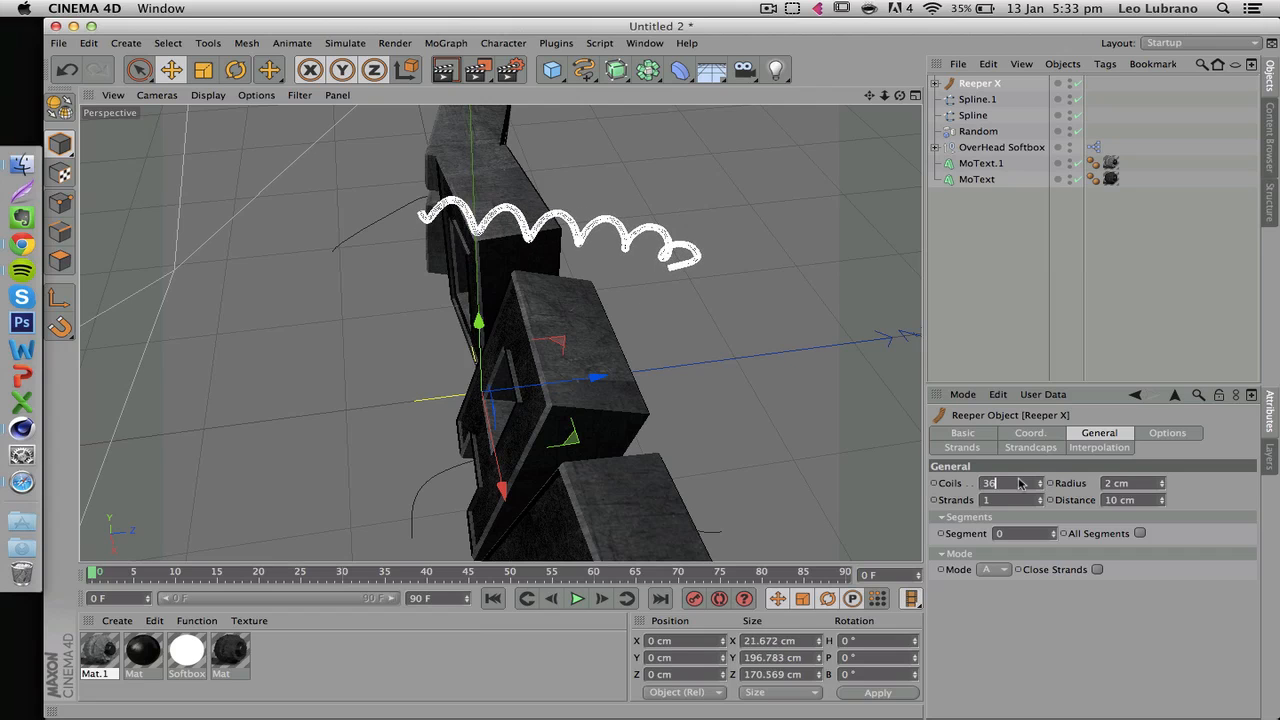
pyautogui.press('Down')
pyautogui.press('Down')
pyautogui.press('Down')
pyautogui.press('Down')
pyautogui.press('Down')
pyautogui.press('Down')
pyautogui.press('Down')
pyautogui.press('Down')
pyautogui.press('Down')
pyautogui.press('Down')
pyautogui.press('Down')
pyautogui.press('Down')
pyautogui.press('Down')
pyautogui.press('Down')
pyautogui.press('Down')
pyautogui.press('Down')
pyautogui.press('Down')
pyautogui.press('Down')
pyautogui.press('Down')
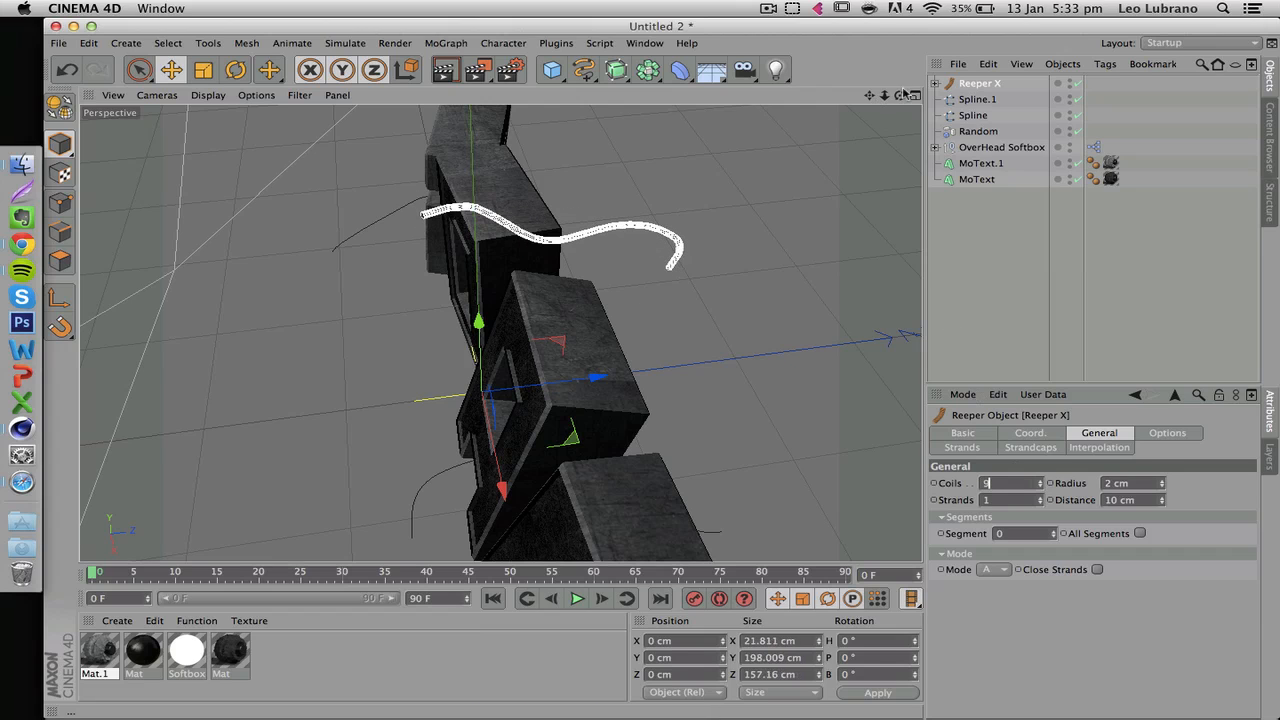
# Try a coil count of 0 on the Reeper X object and undo the coil changes
pyautogui.moveTo(900, 95)
pyautogui.mouseDown()
pyautogui.moveTo(985, 92)
pyautogui.moveTo(1175, 12)
pyautogui.moveTo(1015, 42)
pyautogui.moveTo(915, 85)
pyautogui.moveTo(895, 50)
pyautogui.moveTo(899, 95)
pyautogui.mouseUp()
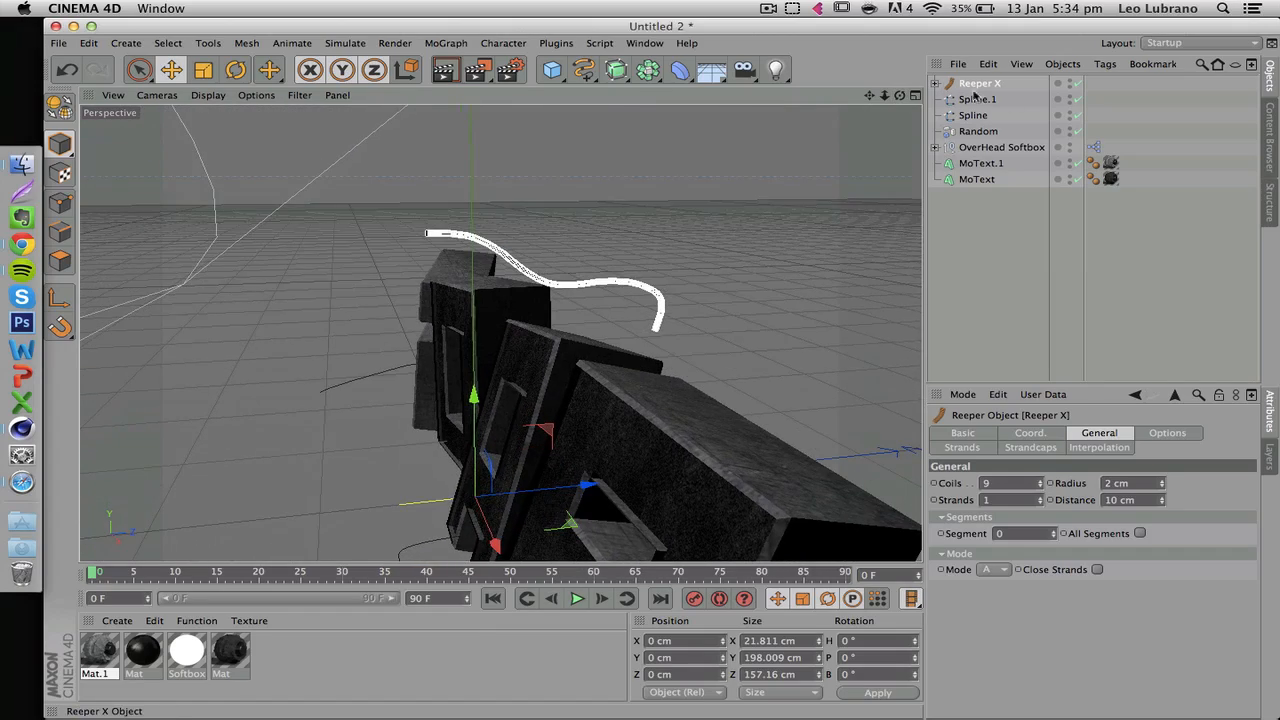
pyautogui.click(1020, 483)
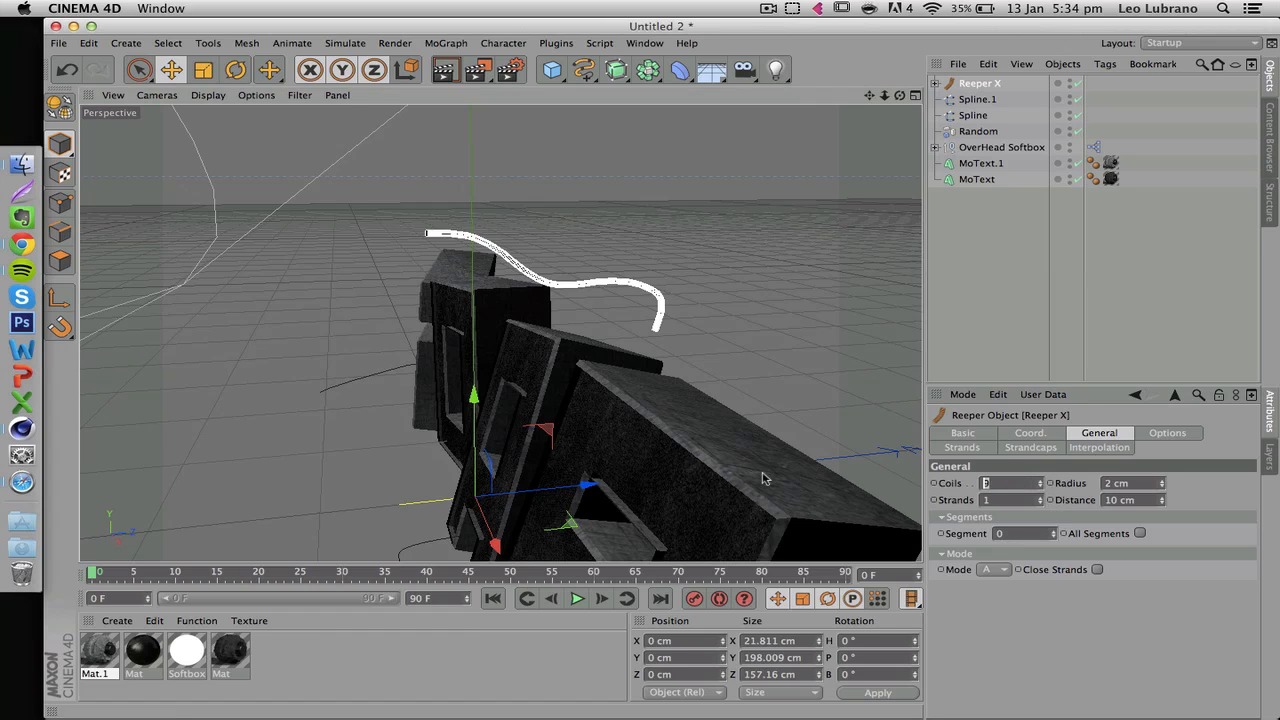
pyautogui.write('0')
pyautogui.press('Return')
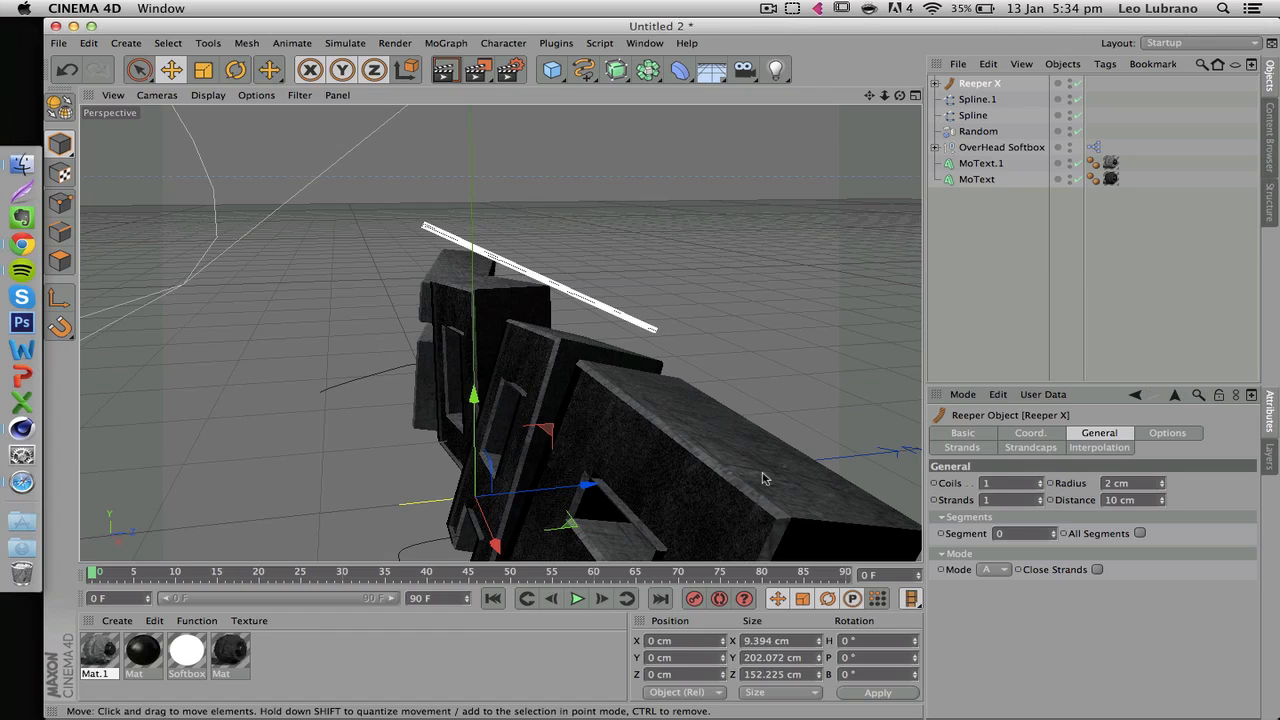
pyautogui.press('super+z')
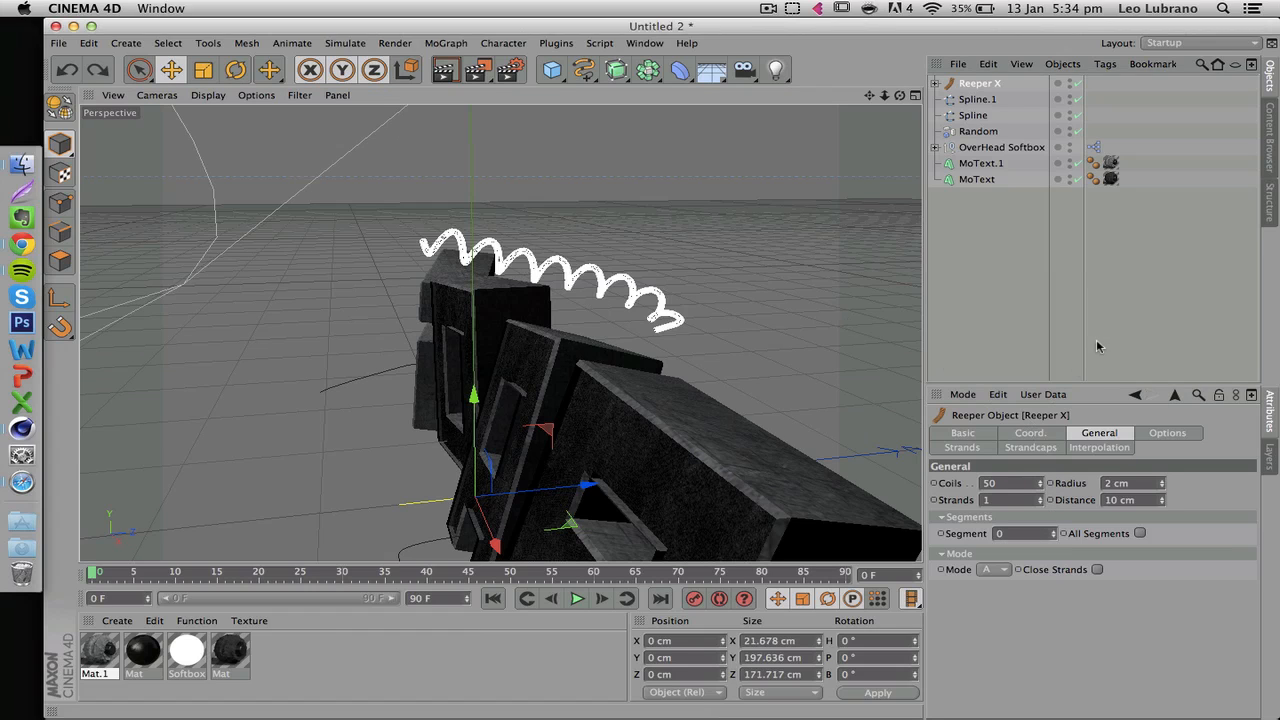
# Set the Reeper X coils to 8
pyautogui.click(1008, 485)
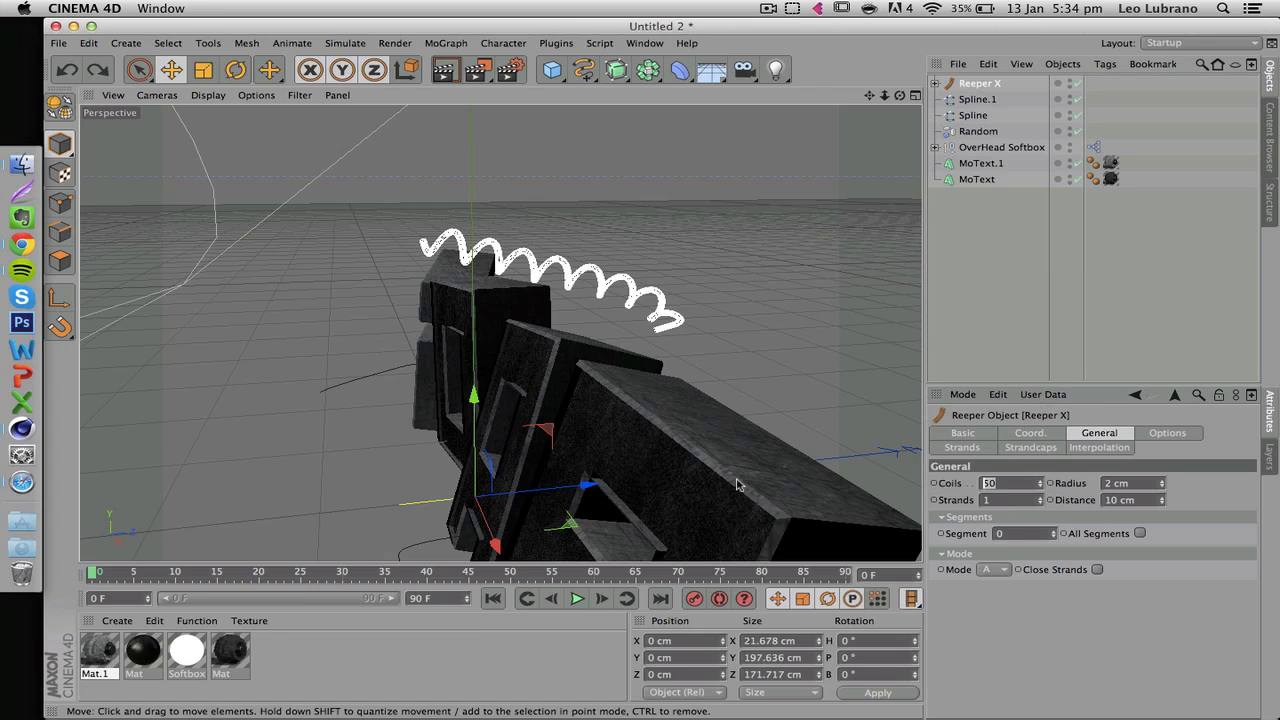
pyautogui.write('0')
pyautogui.press('Return')
pyautogui.click(947, 319)
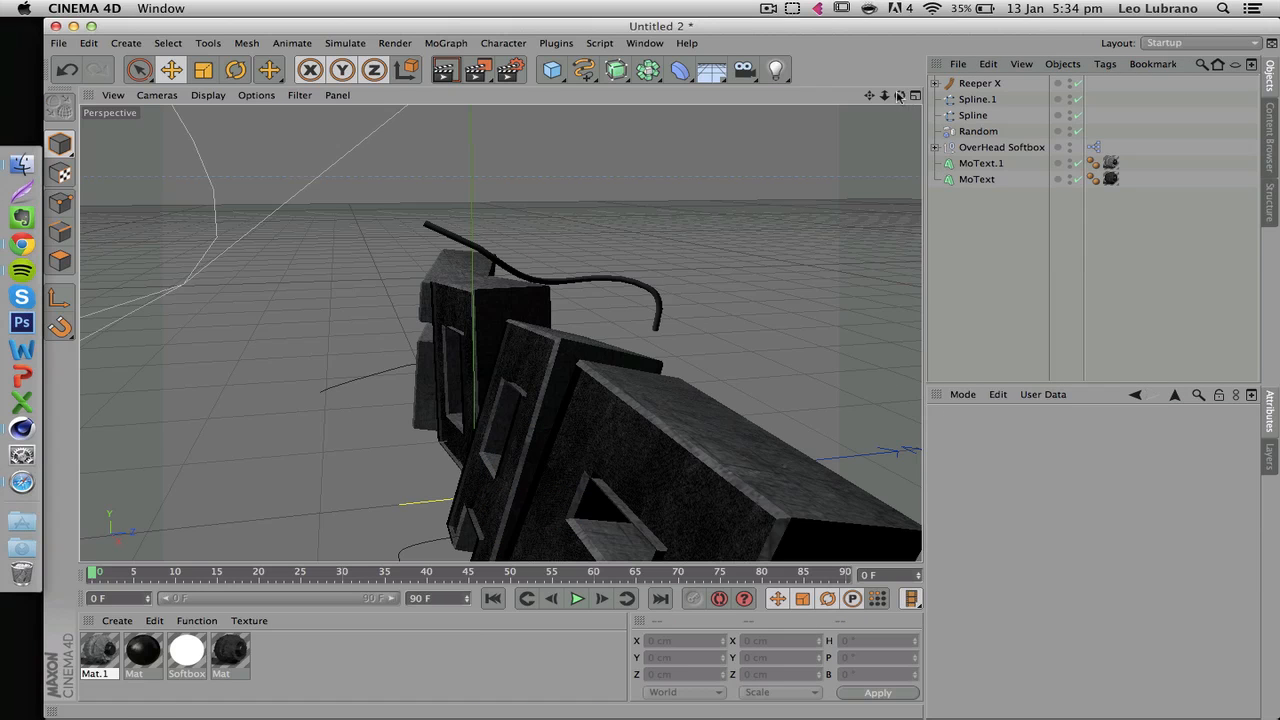
pyautogui.moveTo(899, 95); pyautogui.dragTo(907, 101)
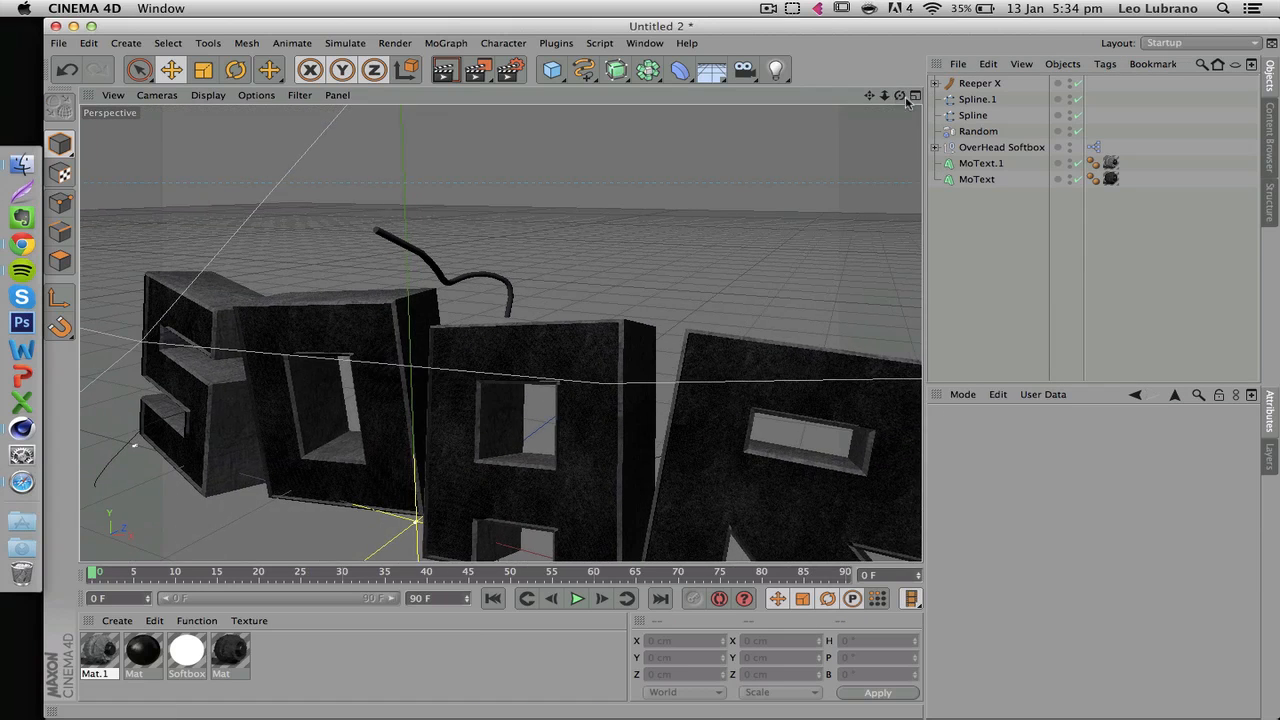
# Set the Reeper X radius to 3 cm
pyautogui.click(937, 84)
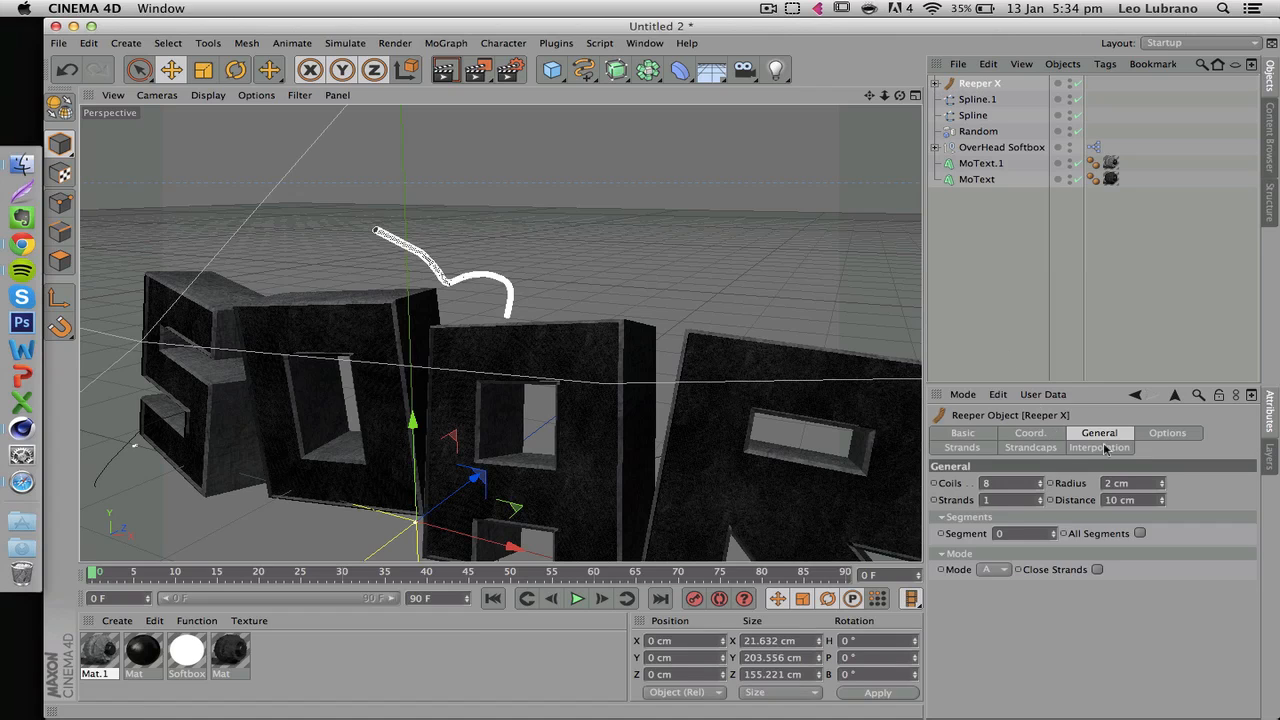
pyautogui.click(1134, 484)
pyautogui.press('Up')
pyautogui.press('Up')
pyautogui.press('Down')
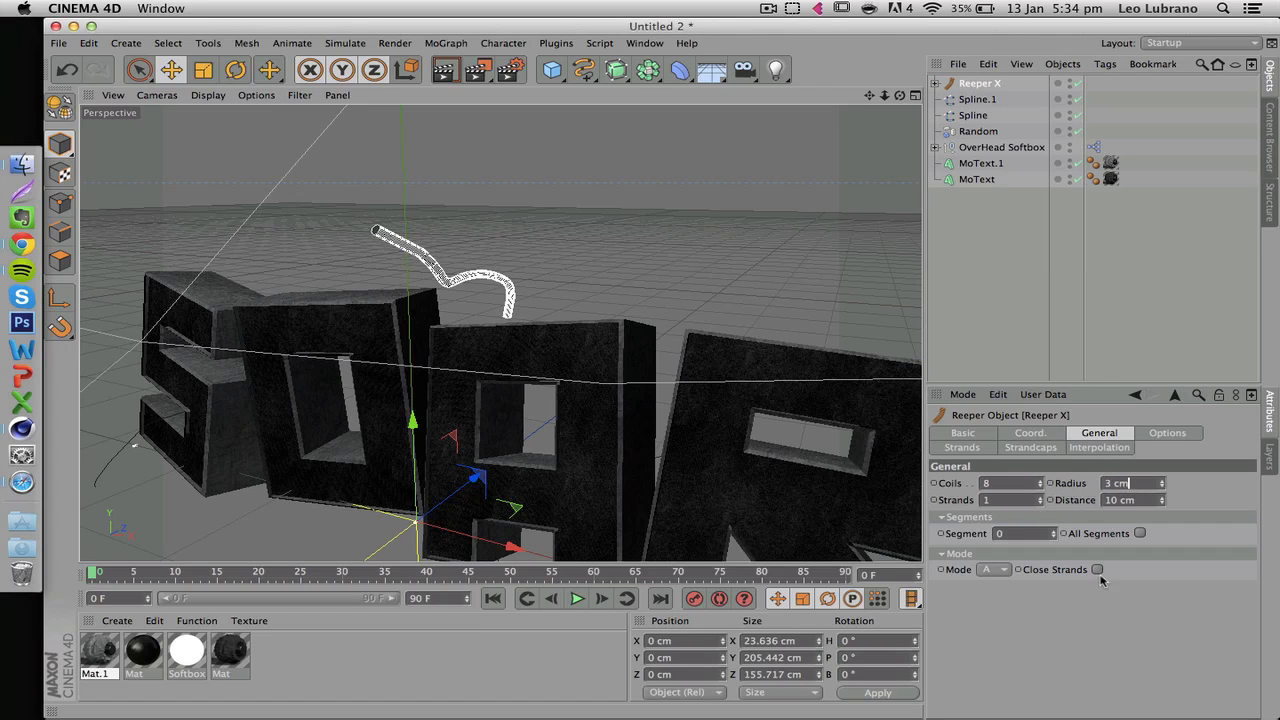
# Try a strand scaling of 0% on the Reeper X object and set it to 89%
pyautogui.click(962, 450)
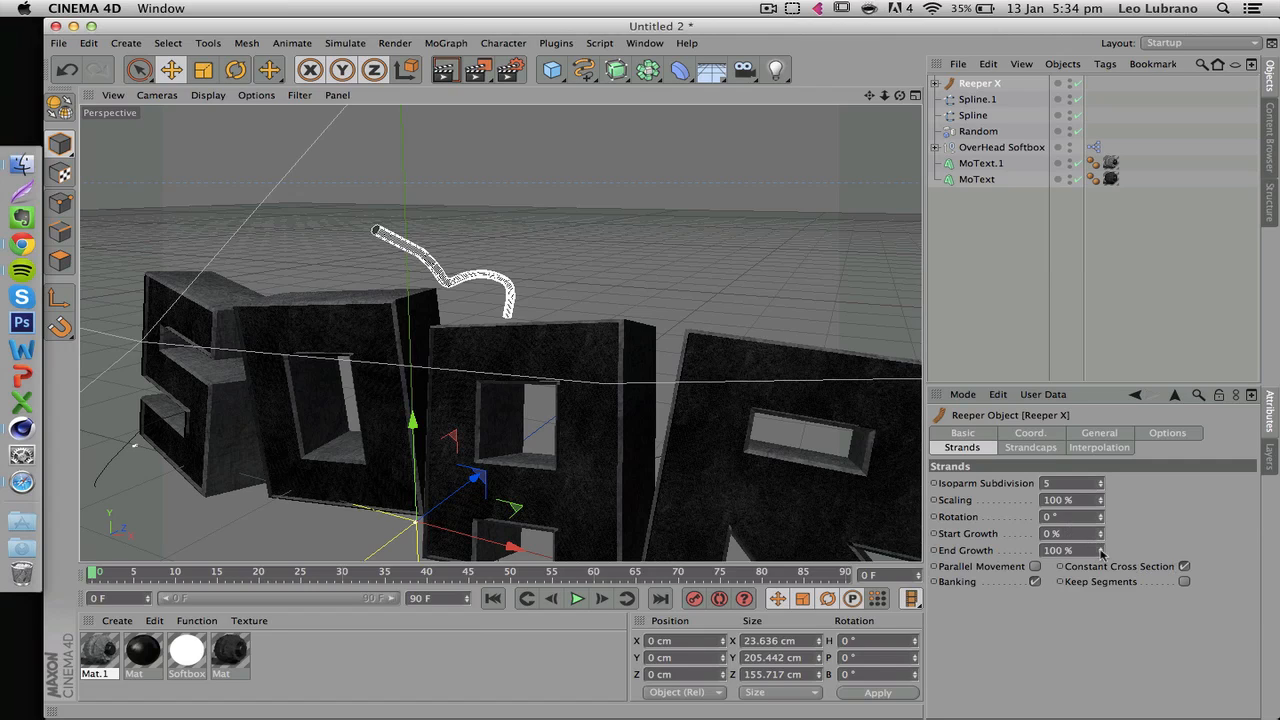
pyautogui.moveTo(1102, 551)
pyautogui.mouseDown()
pyautogui.moveTo(1102, 566)
pyautogui.moveTo(1102, 551)
pyautogui.mouseUp()
pyautogui.moveTo(1101, 534); pyautogui.dragTo(1101, 505)
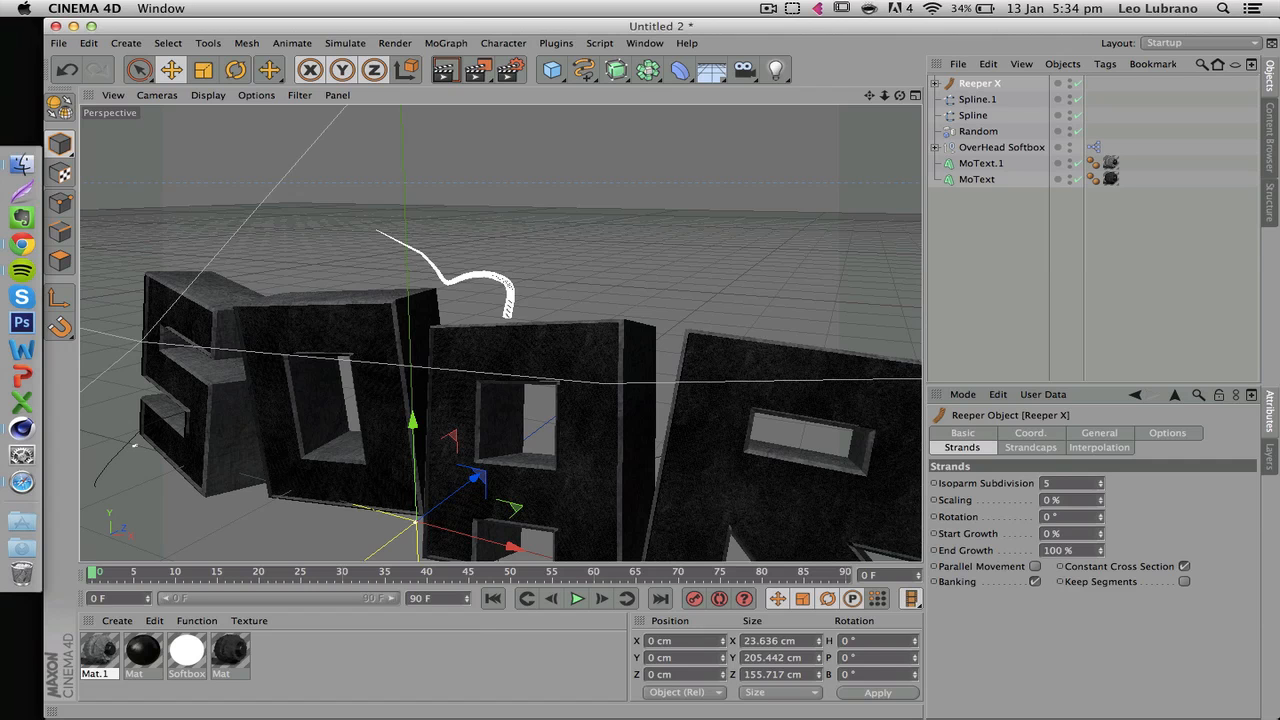
pyautogui.scroll(3, 430, 247)
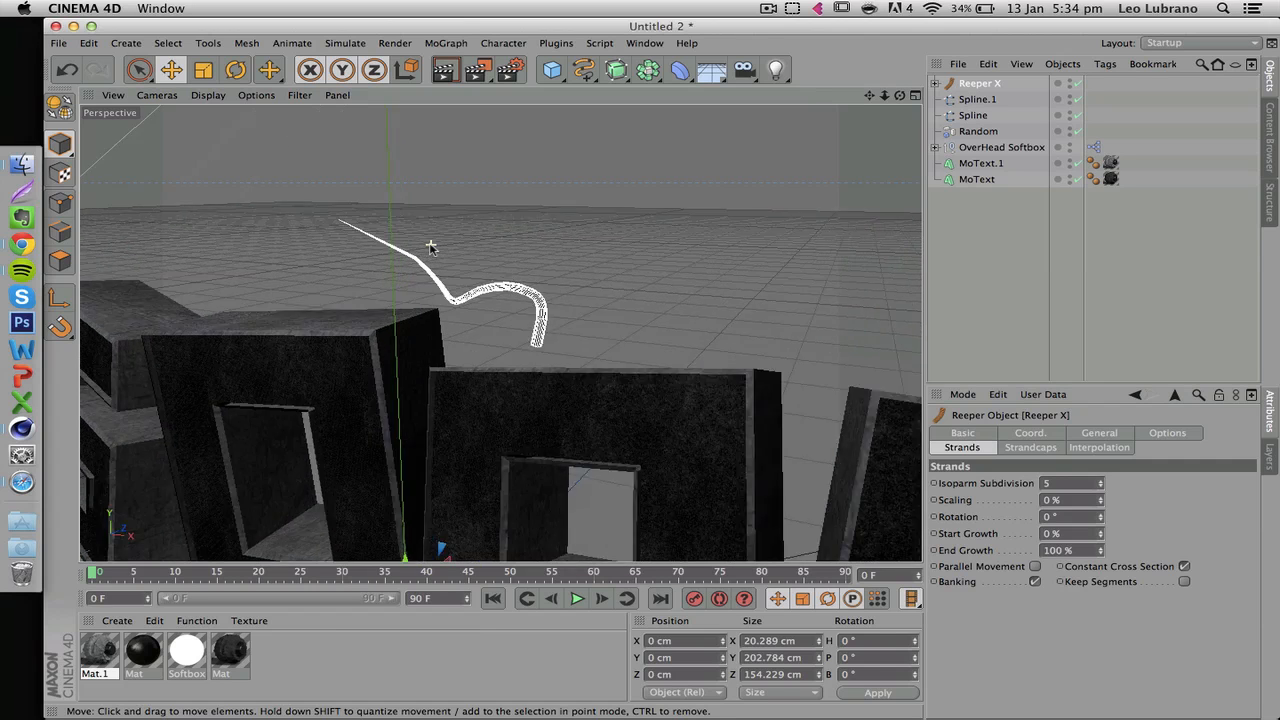
pyautogui.scroll(-5, 430, 247)
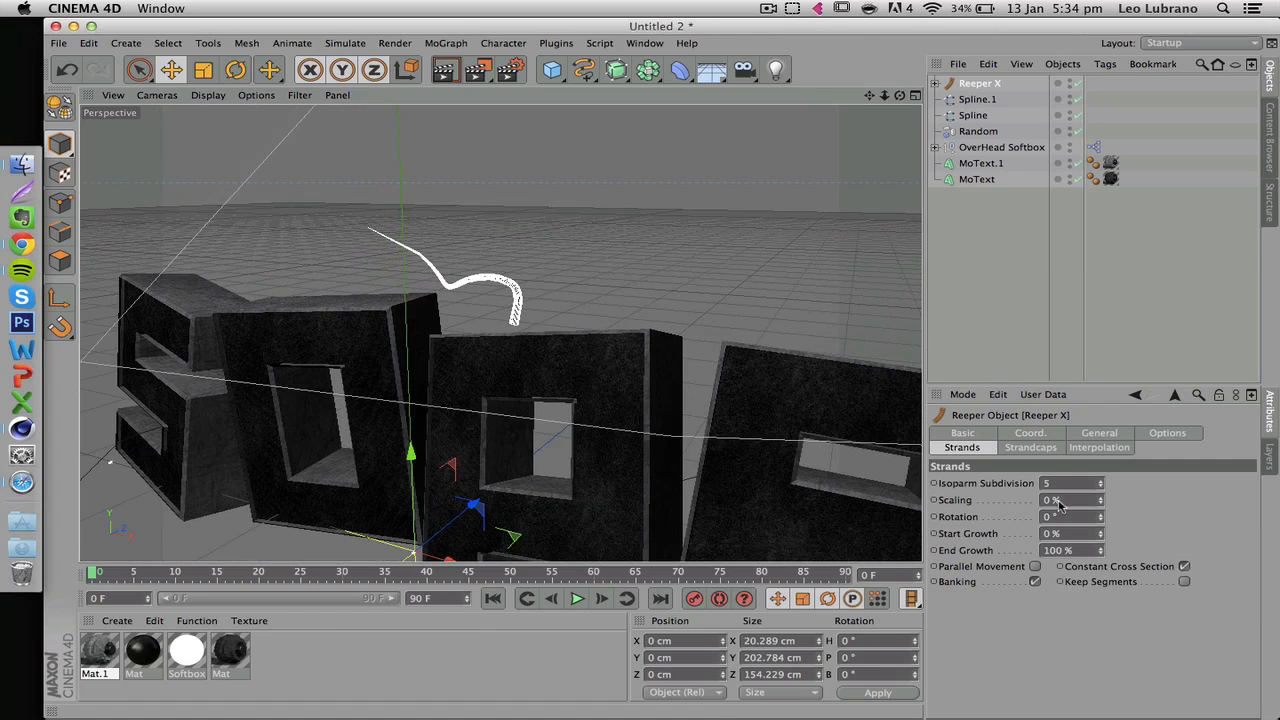
pyautogui.moveTo(1100, 500)
pyautogui.mouseDown()
pyautogui.moveTo(1100, 485)
pyautogui.moveTo(1101, 502)
pyautogui.mouseUp()
pyautogui.click(1055, 295)
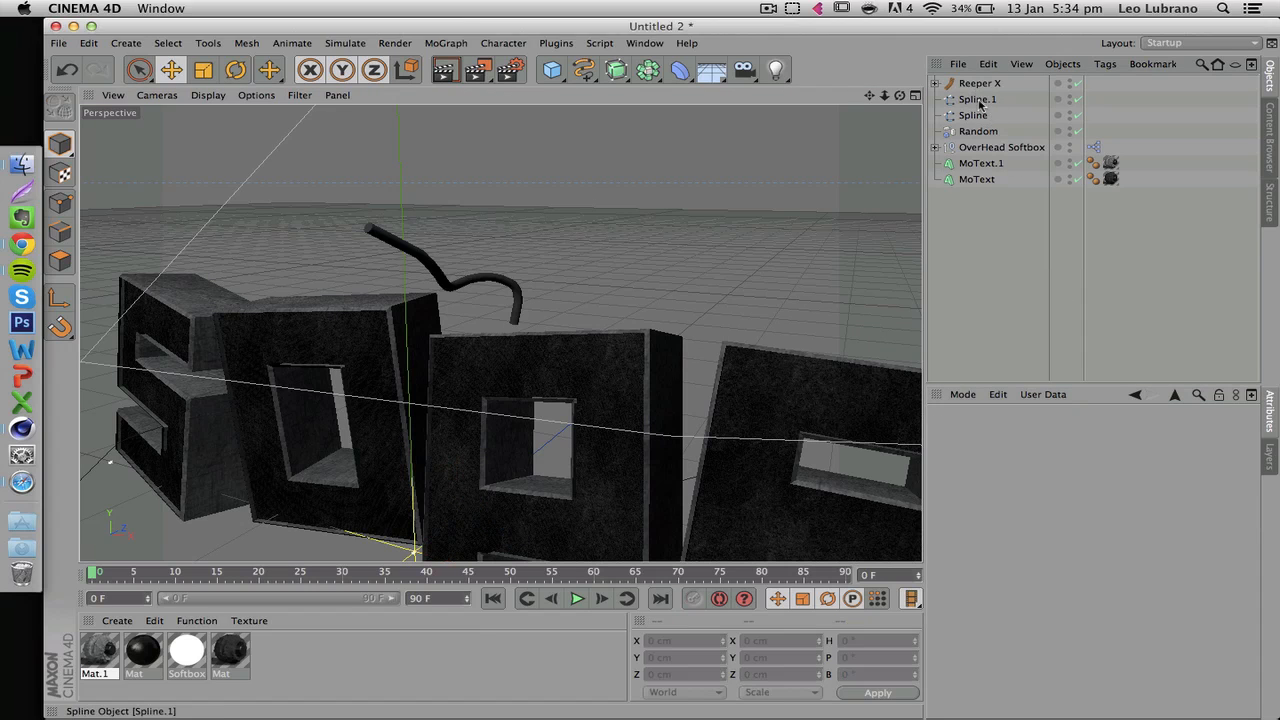
# Add a Sweep NURBS object as the parent of Spline.1
pyautogui.click(975, 99)
pyautogui.keyDown('alt'); pyautogui.moveTo(878, 106); pyautogui.dragTo(470, 352); pyautogui.keyUp('alt')
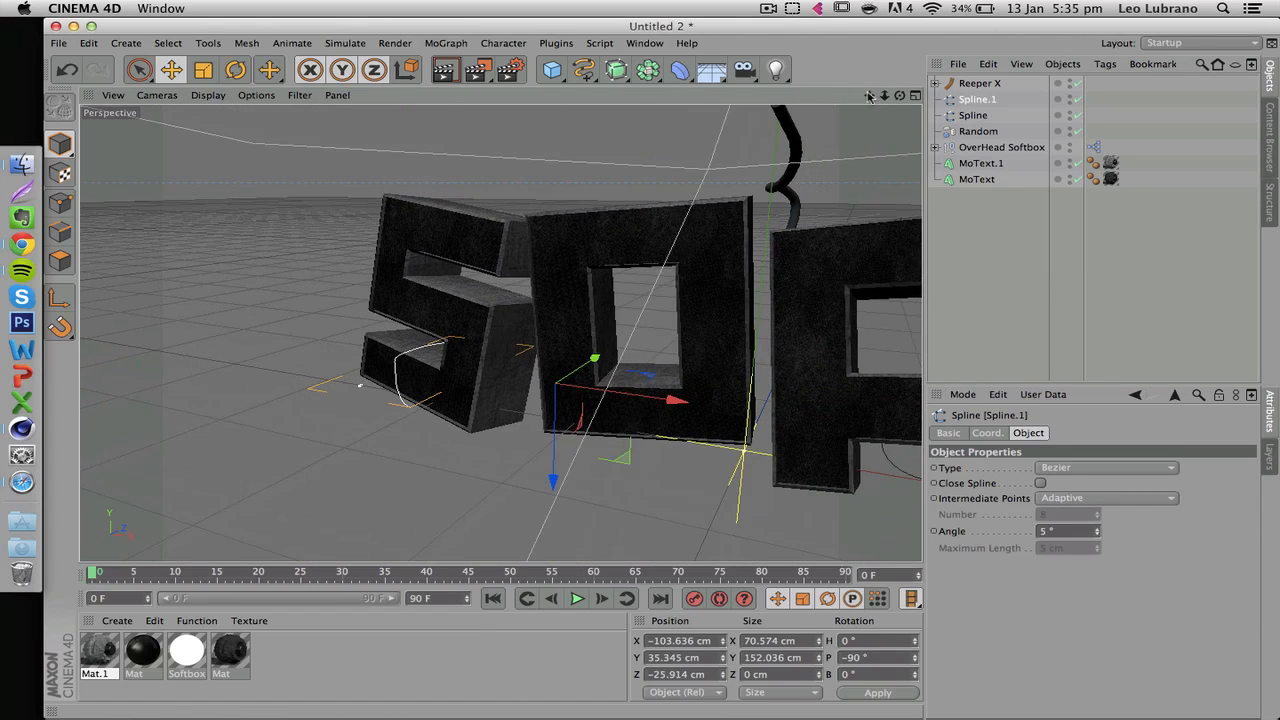
pyautogui.click(618, 72)
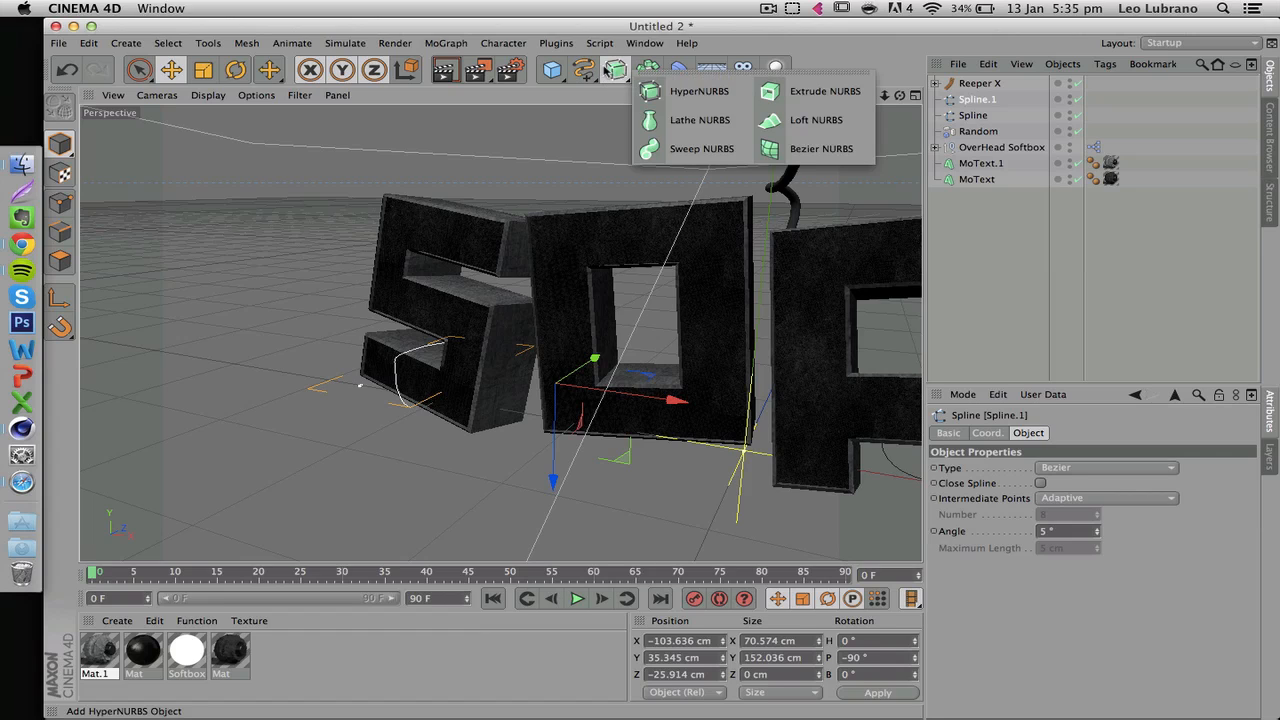
pyautogui.keyDown('alt'); pyautogui.click(686, 149); pyautogui.keyUp('alt')
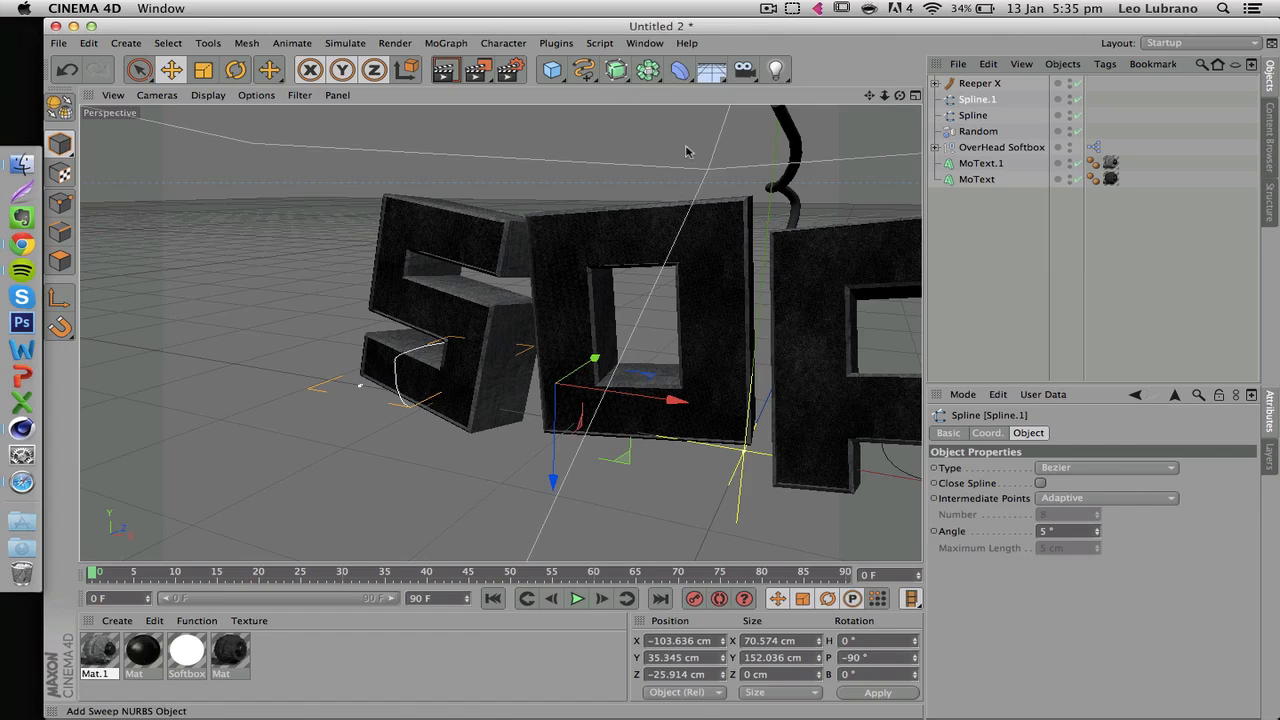
pyautogui.click(982, 117)
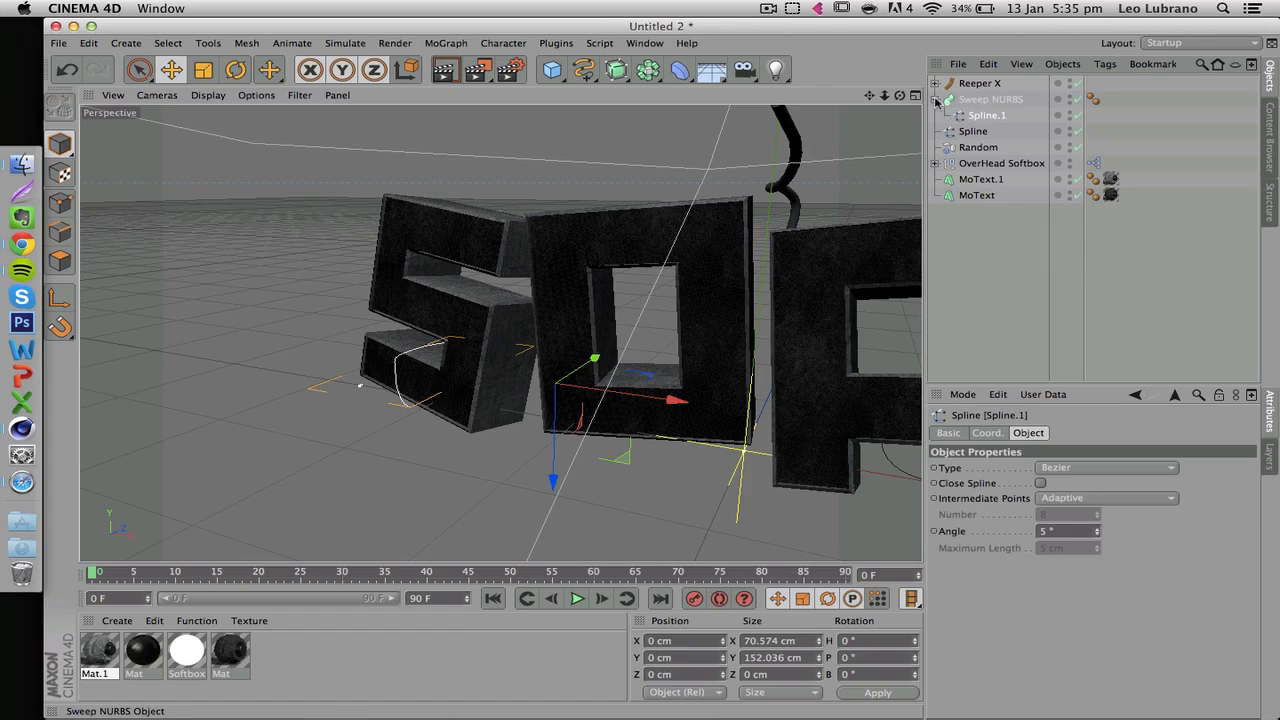
pyautogui.click(936, 100)
pyautogui.click(944, 101)
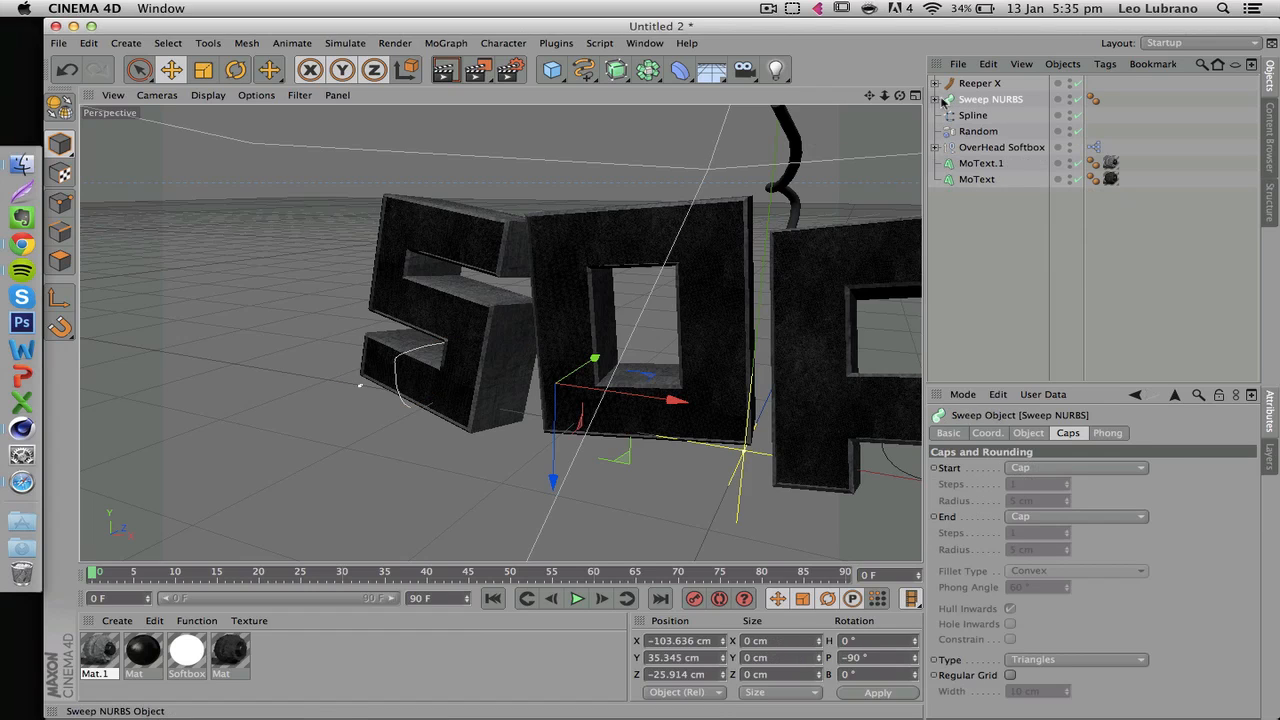
# Add a Circle spline and place it inside the Sweep NURBS above Spline.1 as the sweep profile
pyautogui.click(584, 75)
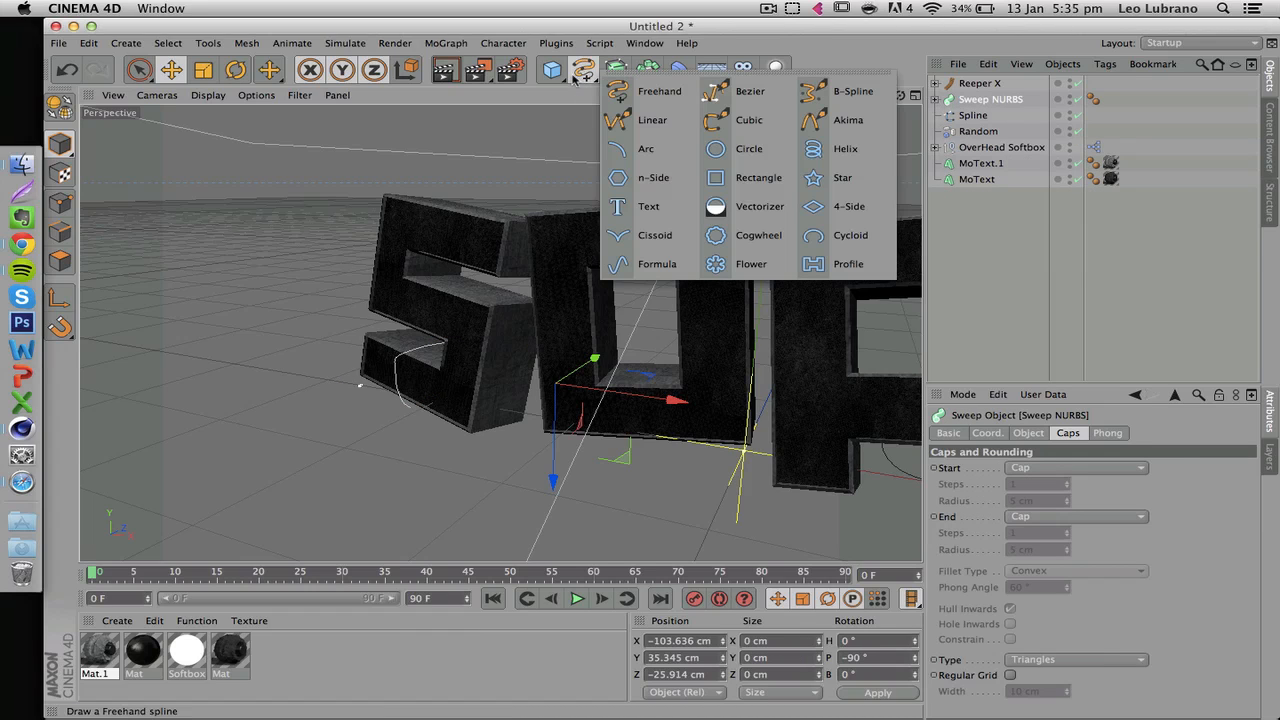
pyautogui.click(723, 150)
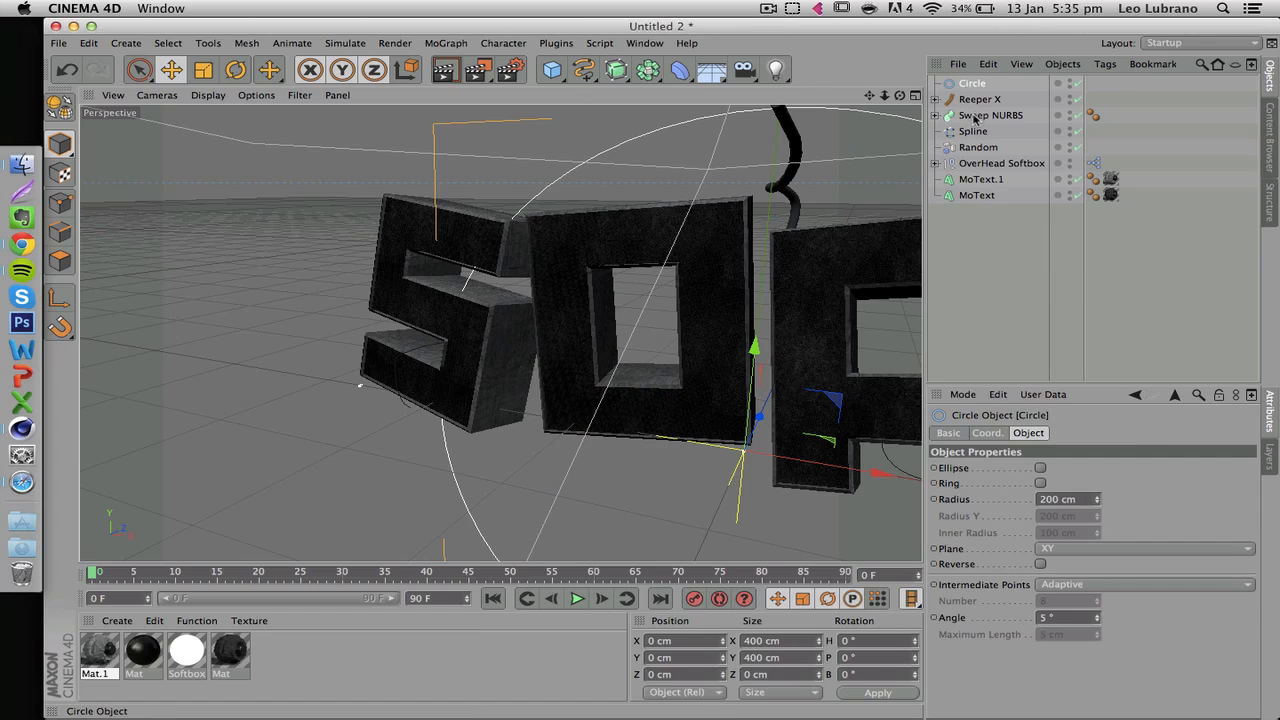
pyautogui.moveTo(975, 119); pyautogui.dragTo(976, 119)
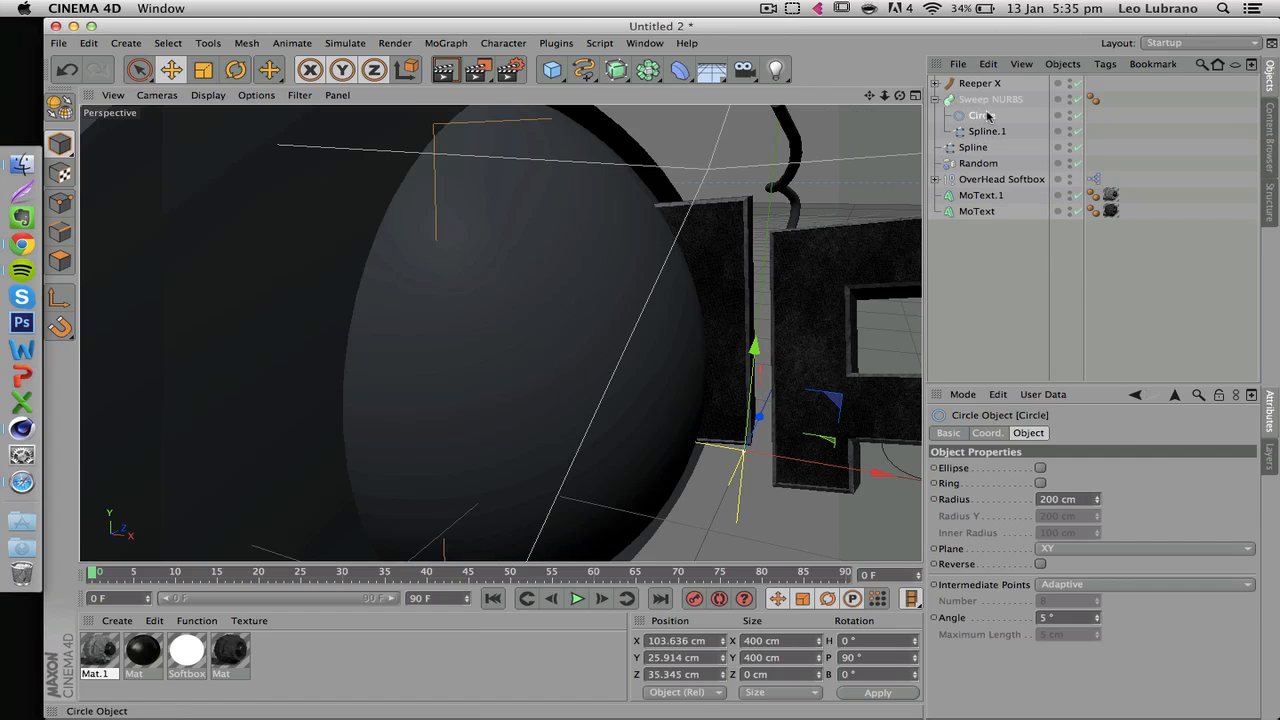
# Try a radius of 20 cm for the circle profile of the Sweep NURBS
pyautogui.moveTo(884, 95); pyautogui.dragTo(772, 96)
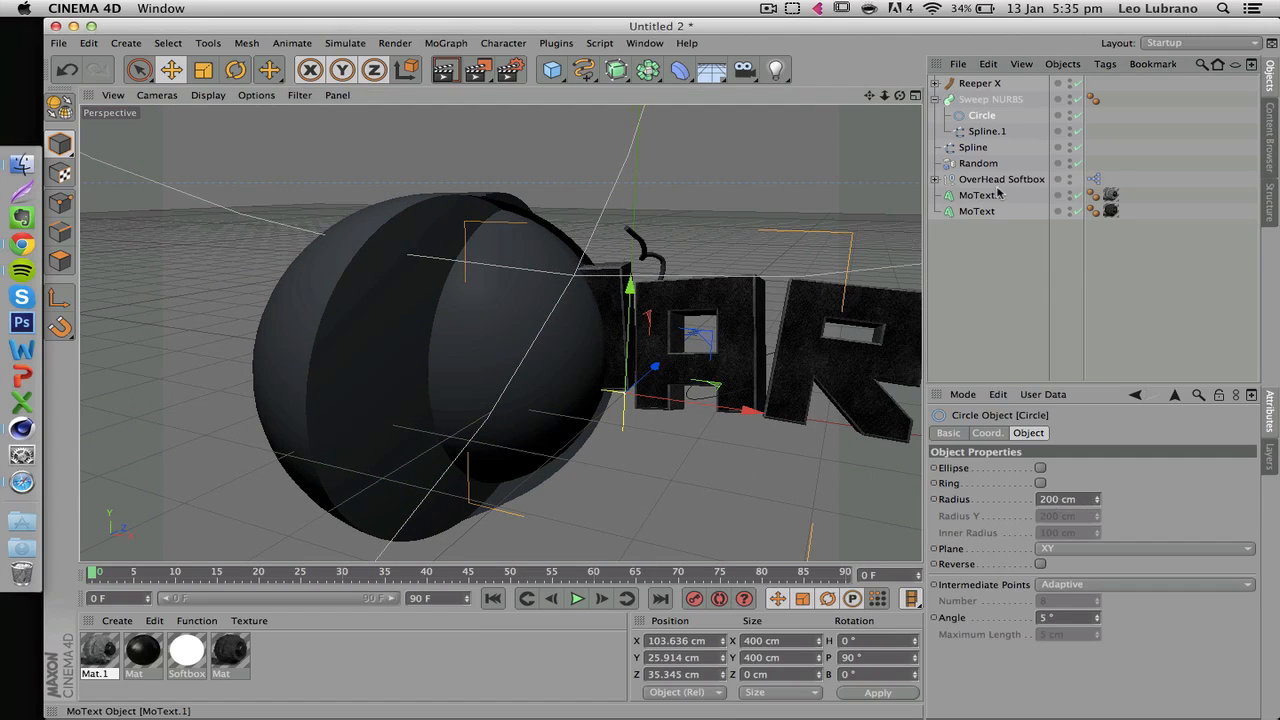
pyautogui.click(1050, 502)
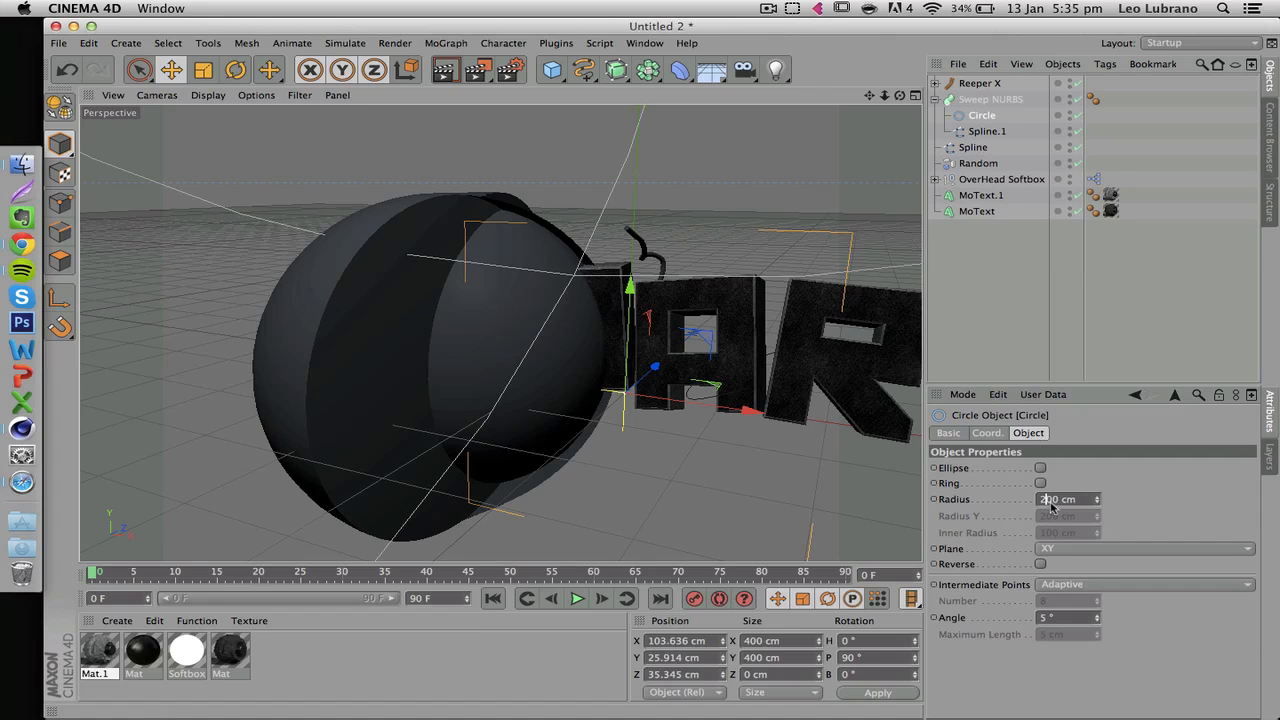
pyautogui.write('20')
pyautogui.press('Return')
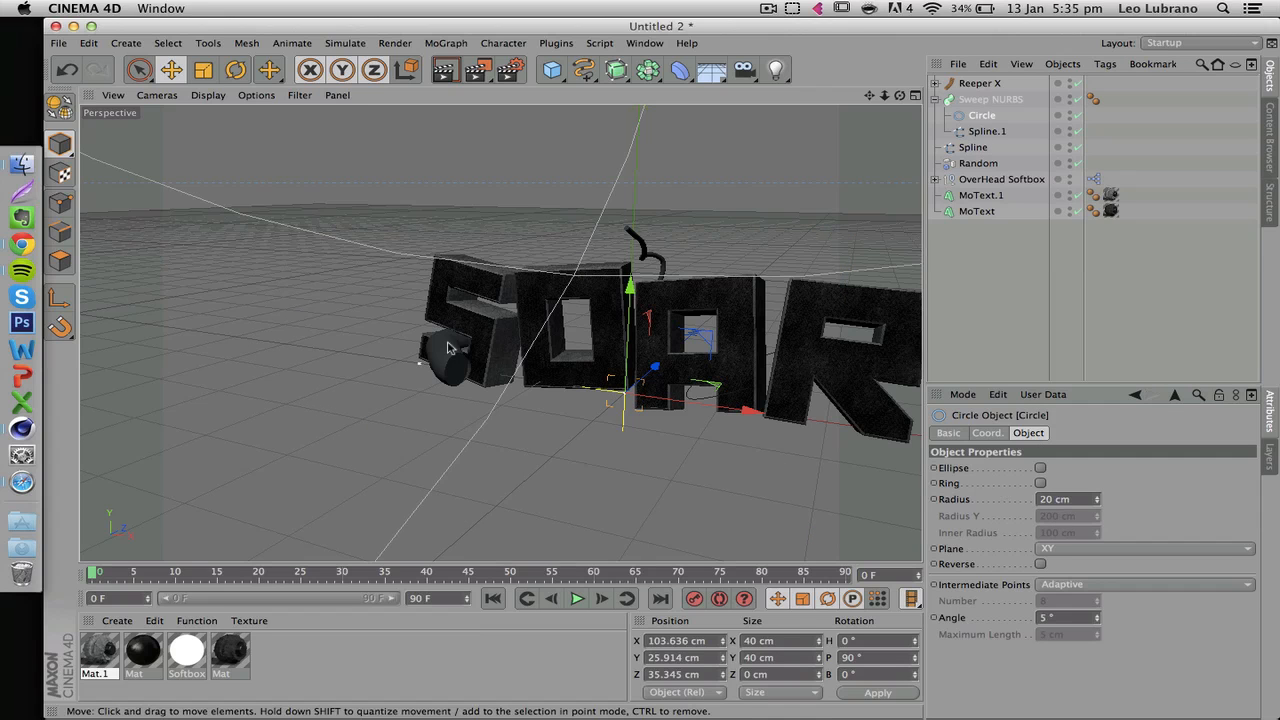
pyautogui.scroll(10, 447, 343)
pyautogui.moveTo(900, 96); pyautogui.dragTo(928, 192)
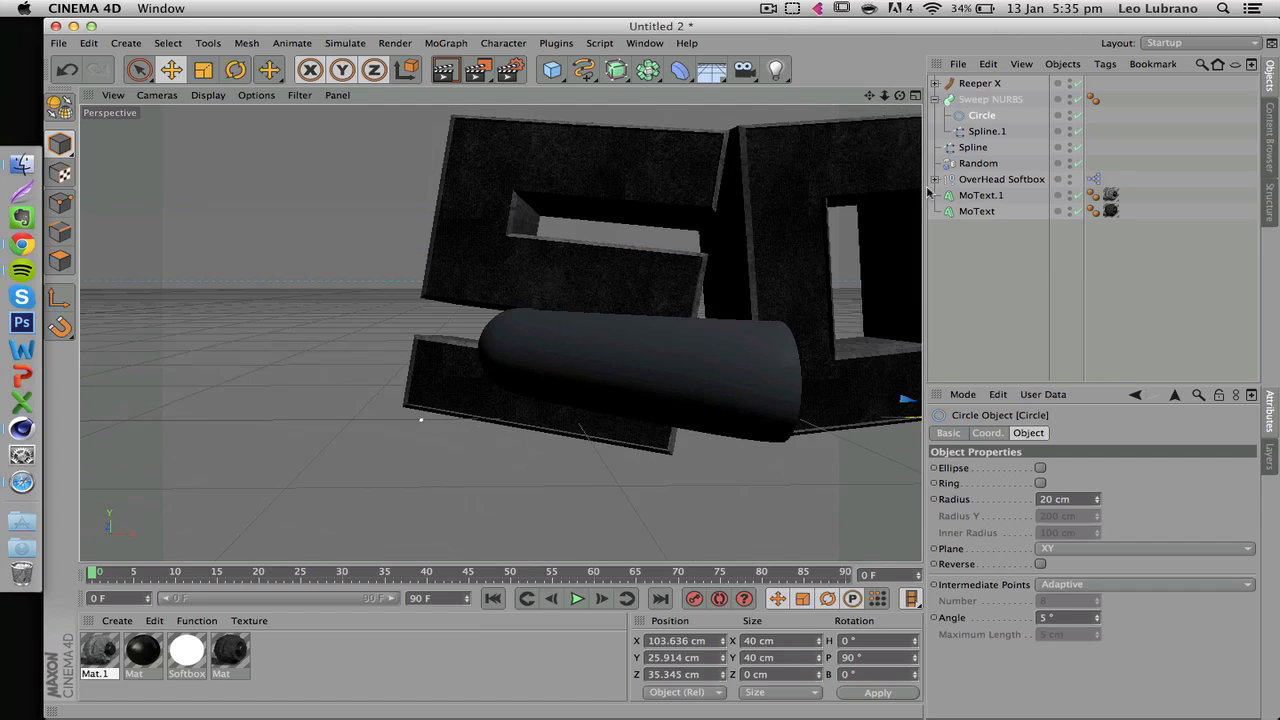
# Set the radius of the Sweep NURBS circle profile to 4 cm
pyautogui.click(1061, 502)
pyautogui.scroll(-11, 1057, 501)
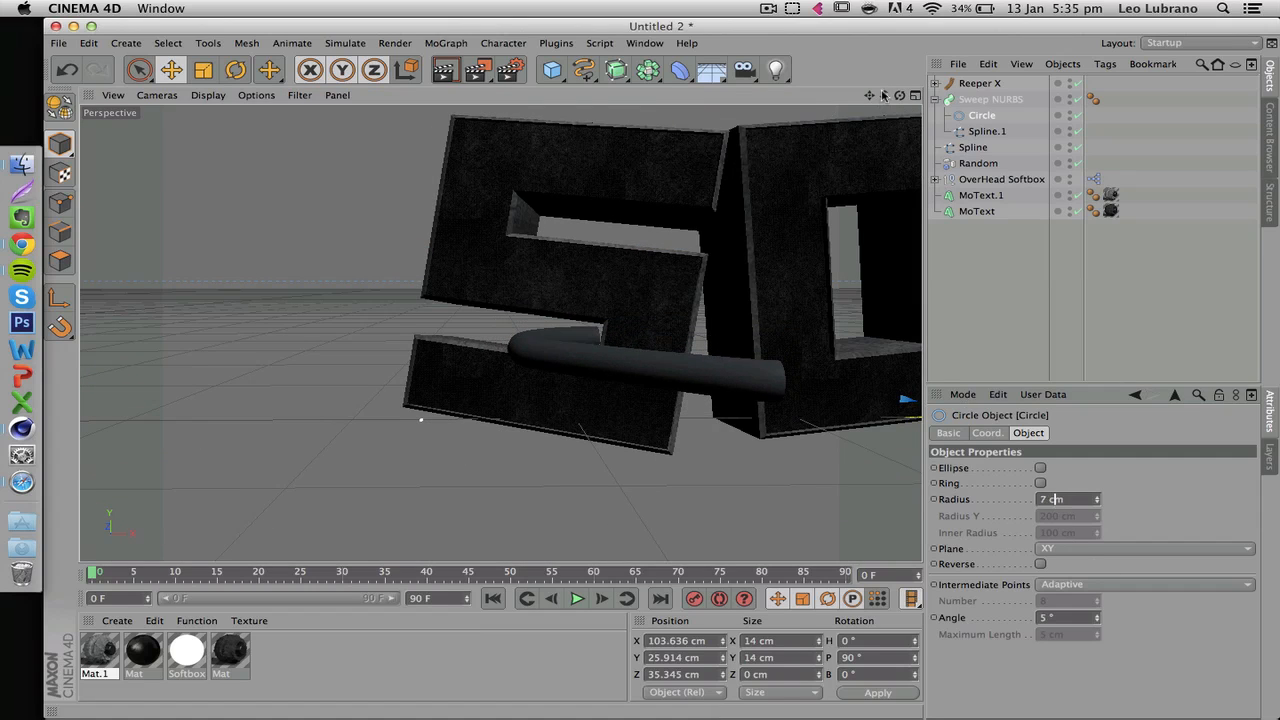
pyautogui.moveTo(884, 95); pyautogui.dragTo(1022, 460)
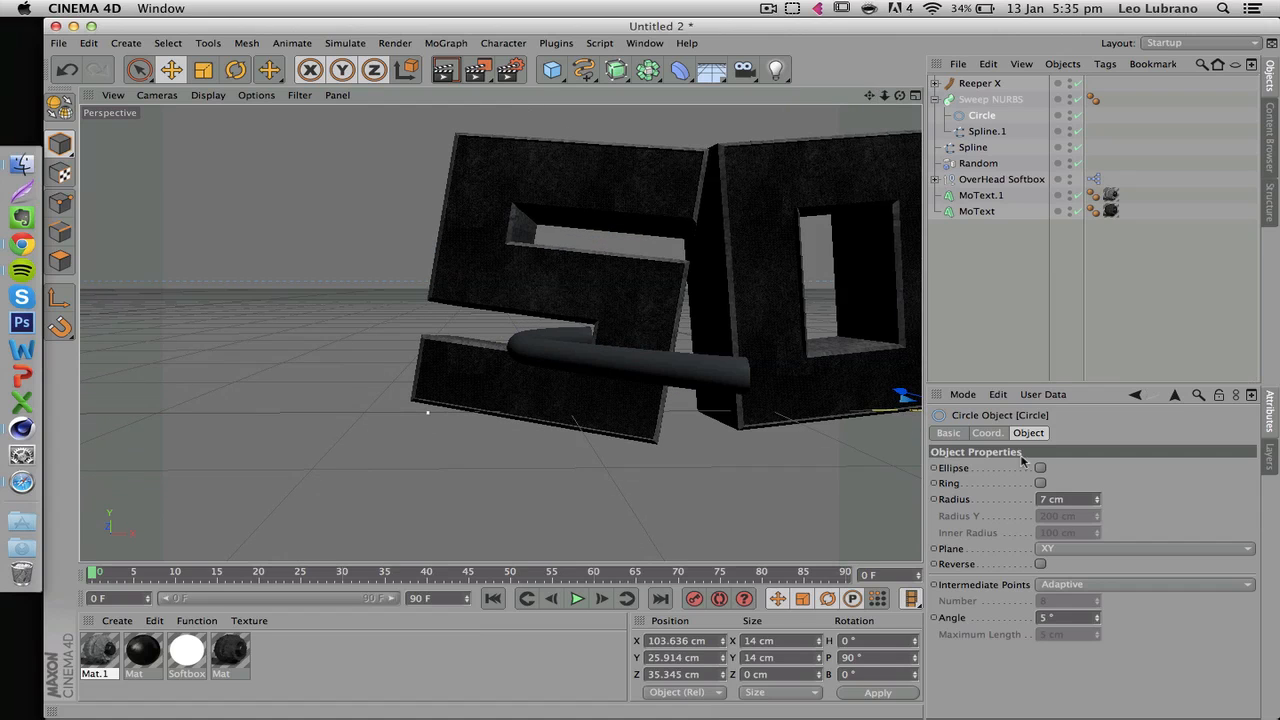
pyautogui.press('Down')
pyautogui.press('Down')
pyautogui.press('Down')
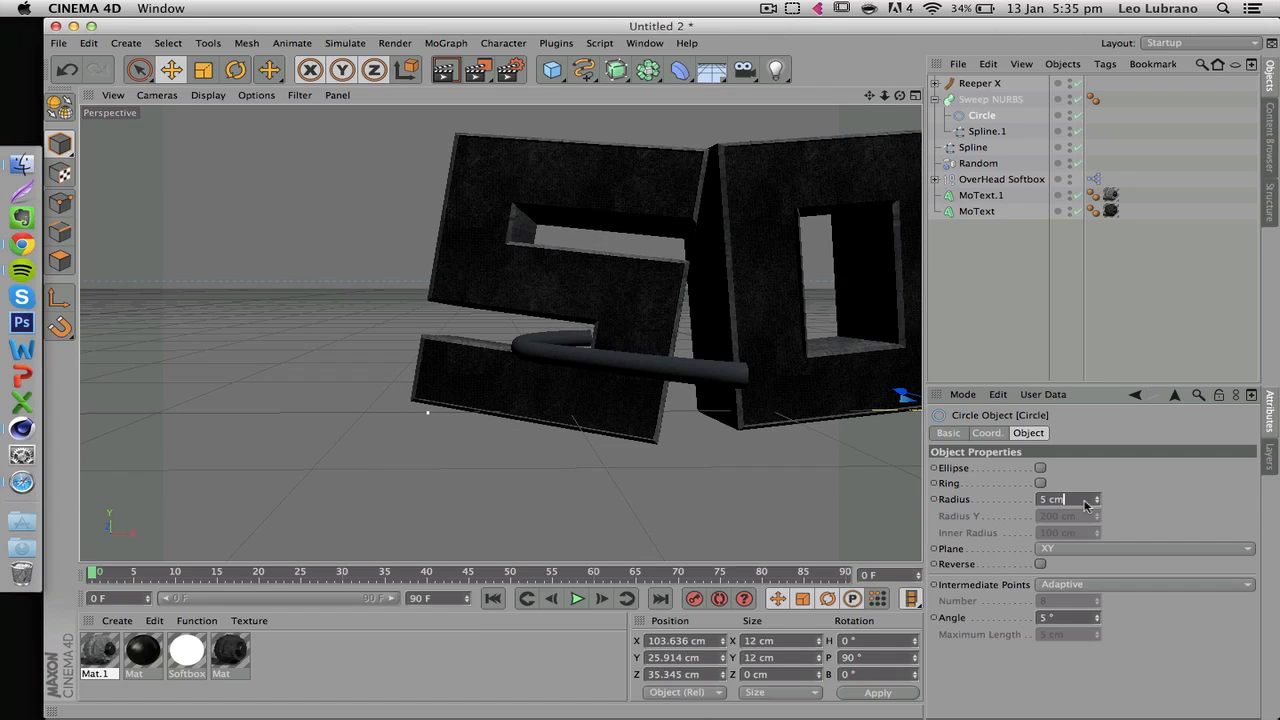
# Duplicate the Sweep NURBS and replace Spline.1 in the copy with the remaining Spline
pyautogui.moveTo(869, 97); pyautogui.dragTo(500, 334)
pyautogui.click(972, 104)
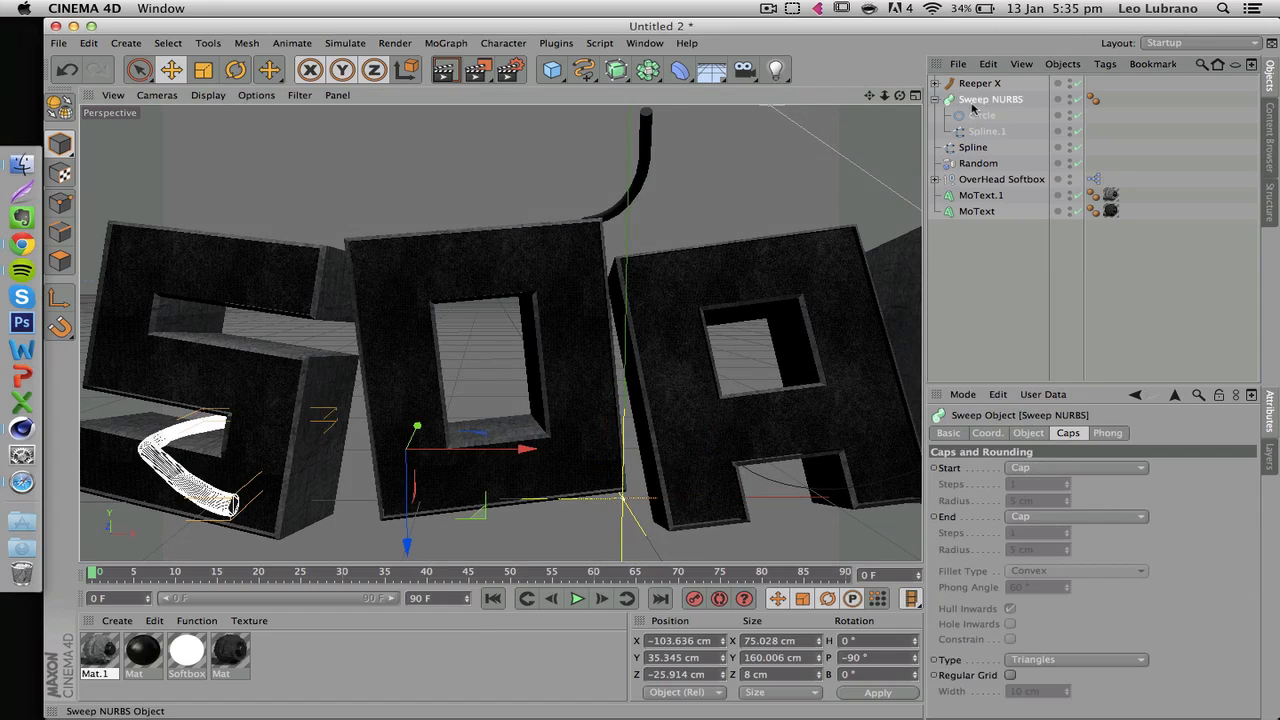
pyautogui.press('super+c')
pyautogui.press('super+v')
pyautogui.click(985, 115)
pyautogui.press('Delete')
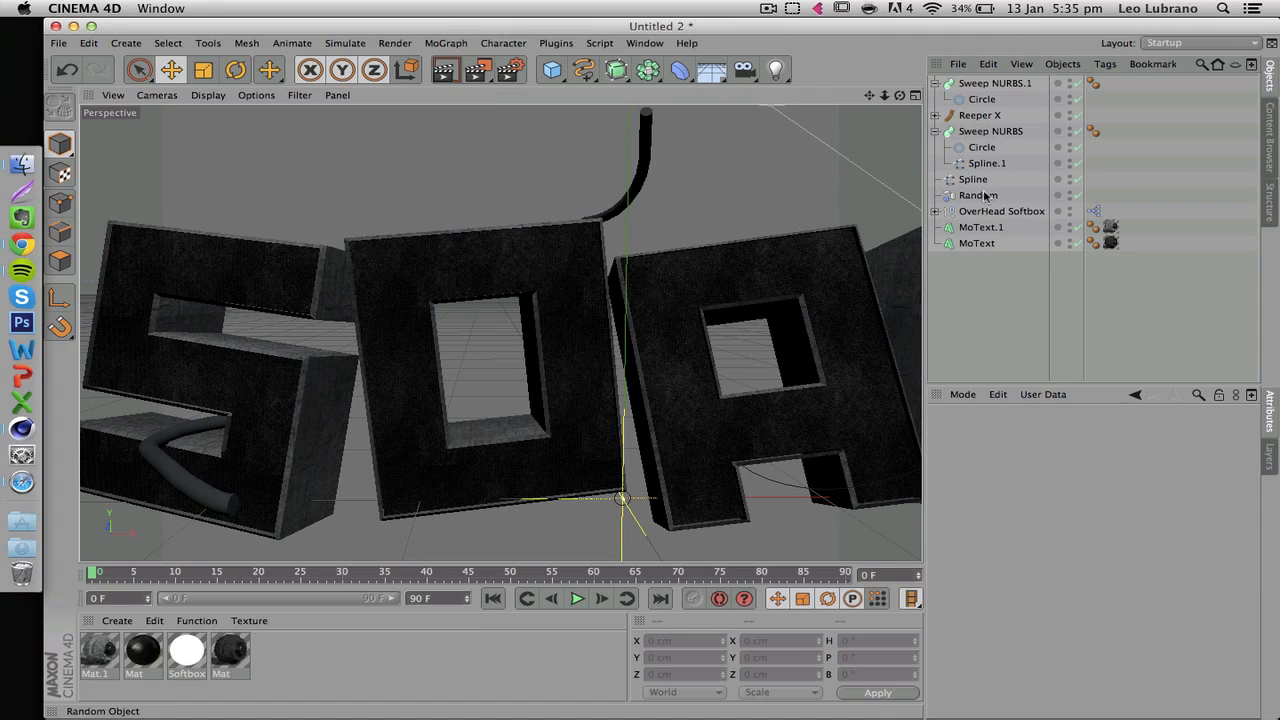
pyautogui.moveTo(980, 108); pyautogui.dragTo(980, 108)
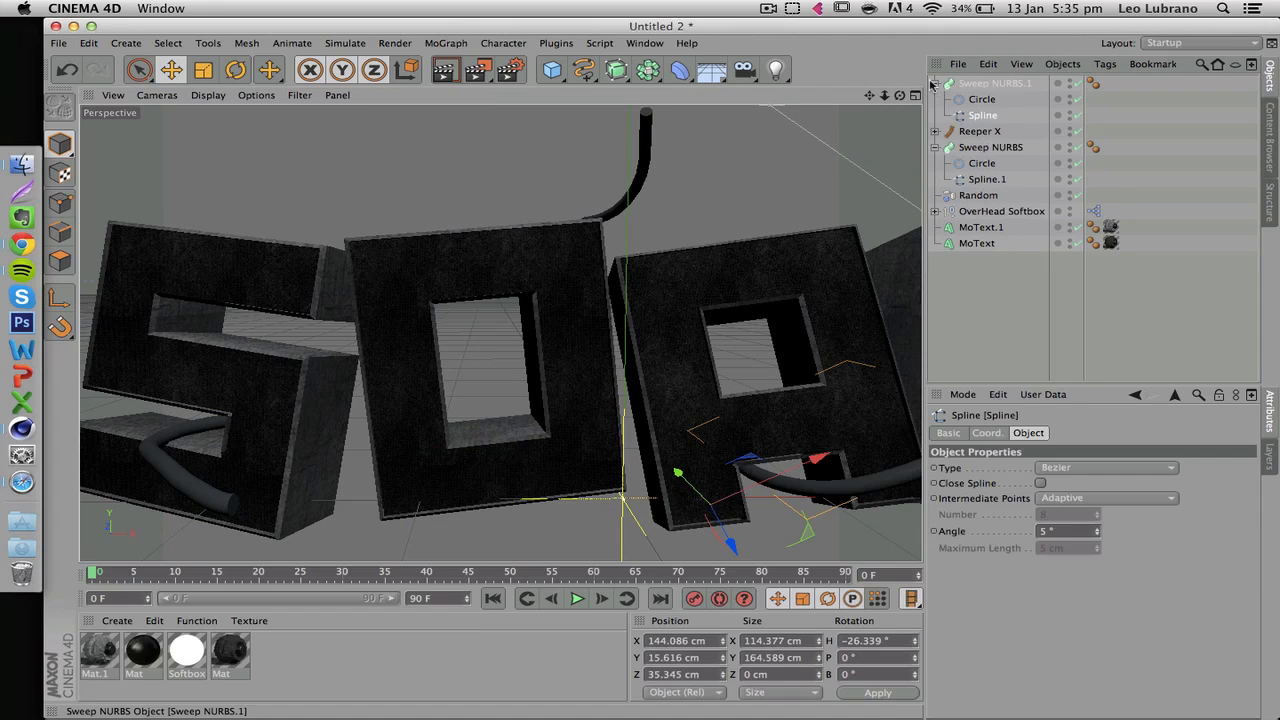
pyautogui.click(933, 83)
pyautogui.click(935, 115)
pyautogui.click(1033, 367)
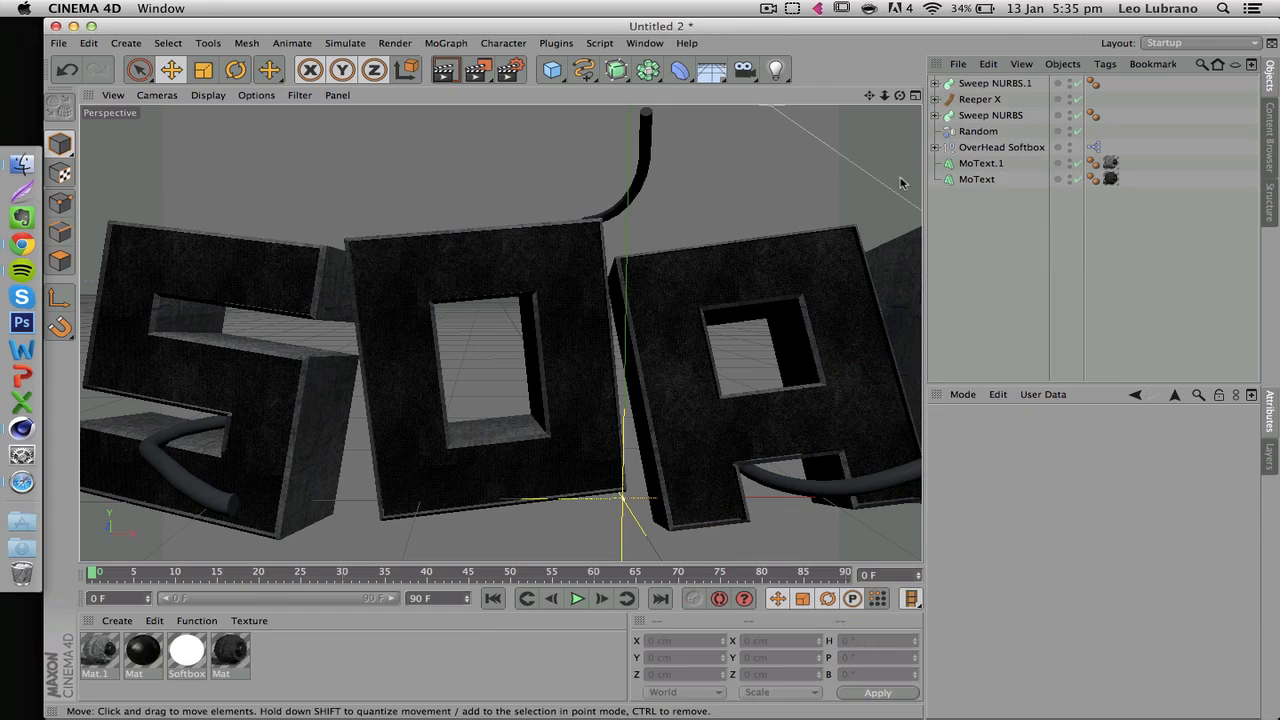
# Move the Reeper X cable along X to about 36.6 cm, above the letter A
pyautogui.moveTo(884, 95); pyautogui.dragTo(784, 95)
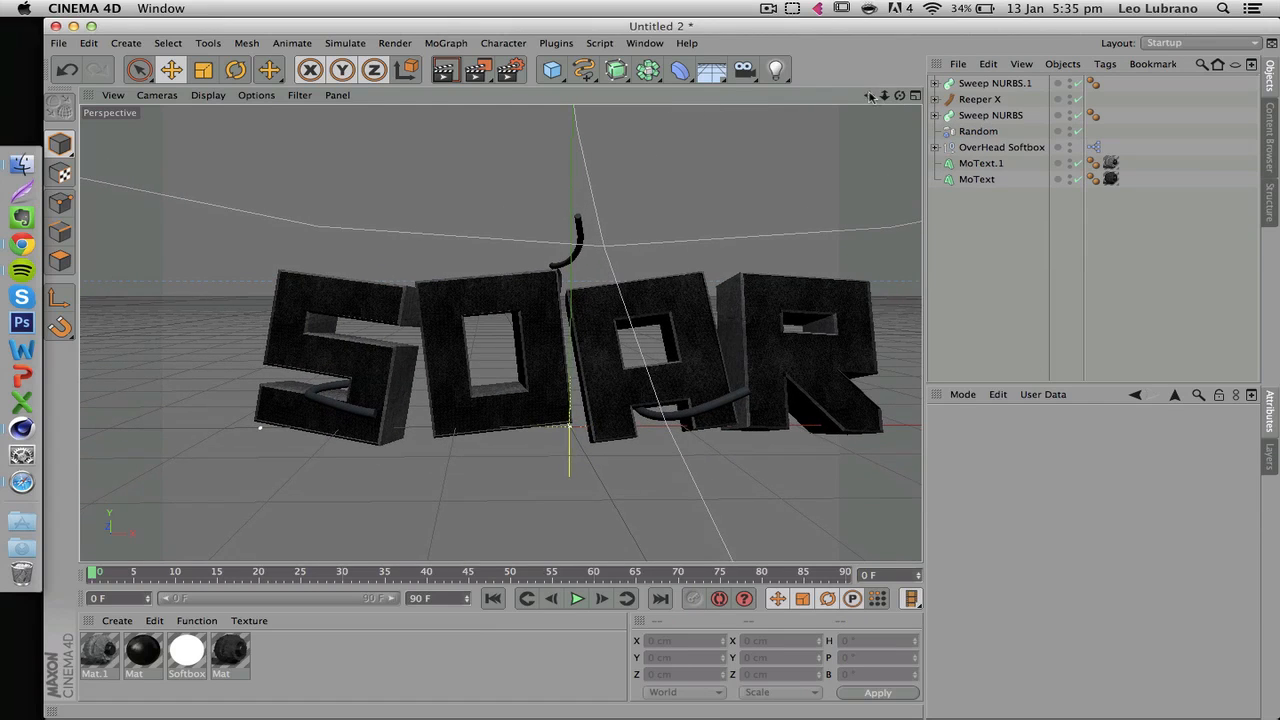
pyautogui.moveTo(869, 95)
pyautogui.mouseDown()
pyautogui.moveTo(850, 93)
pyautogui.moveTo(870, 97)
pyautogui.mouseUp()
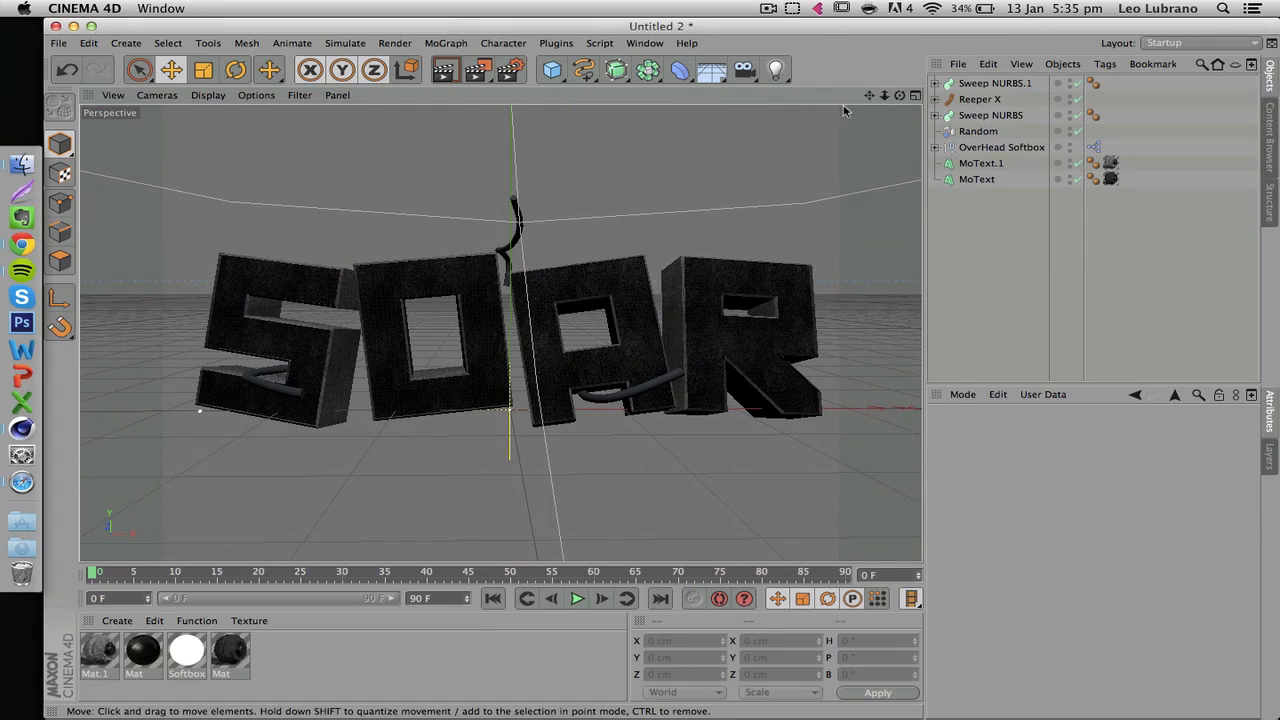
pyautogui.click(975, 99)
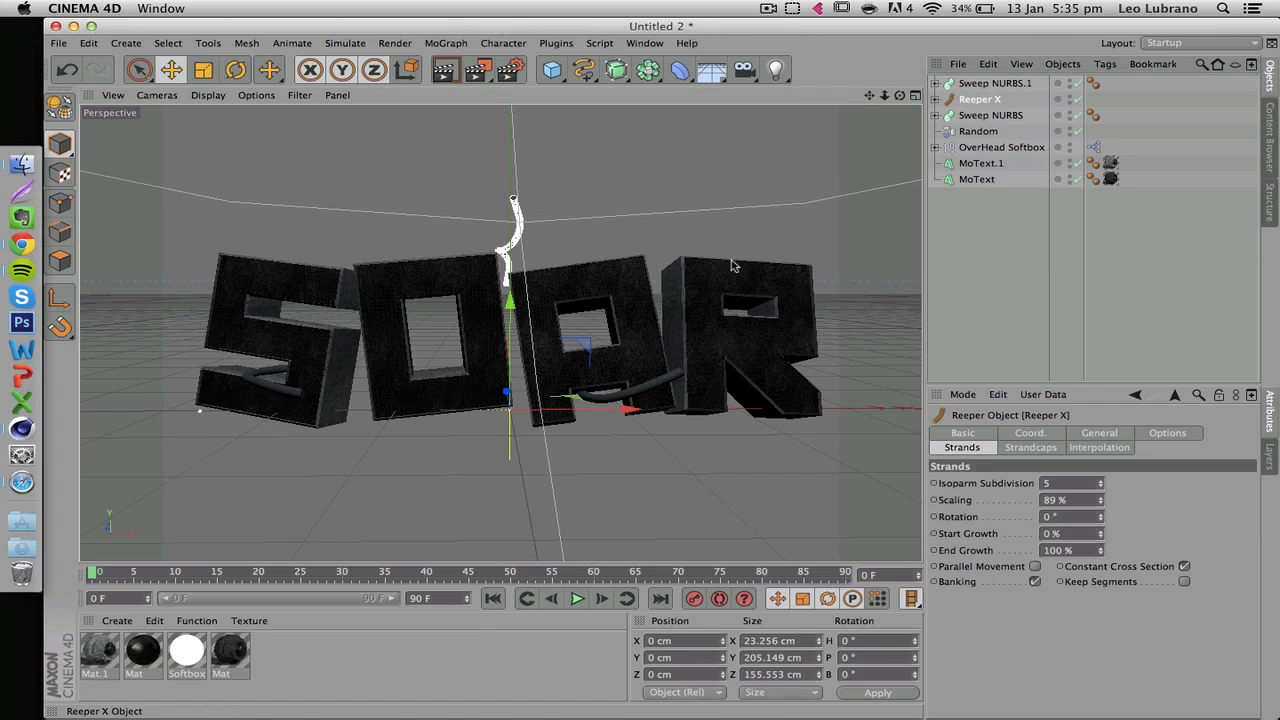
pyautogui.moveTo(545, 278); pyautogui.dragTo(592, 280)
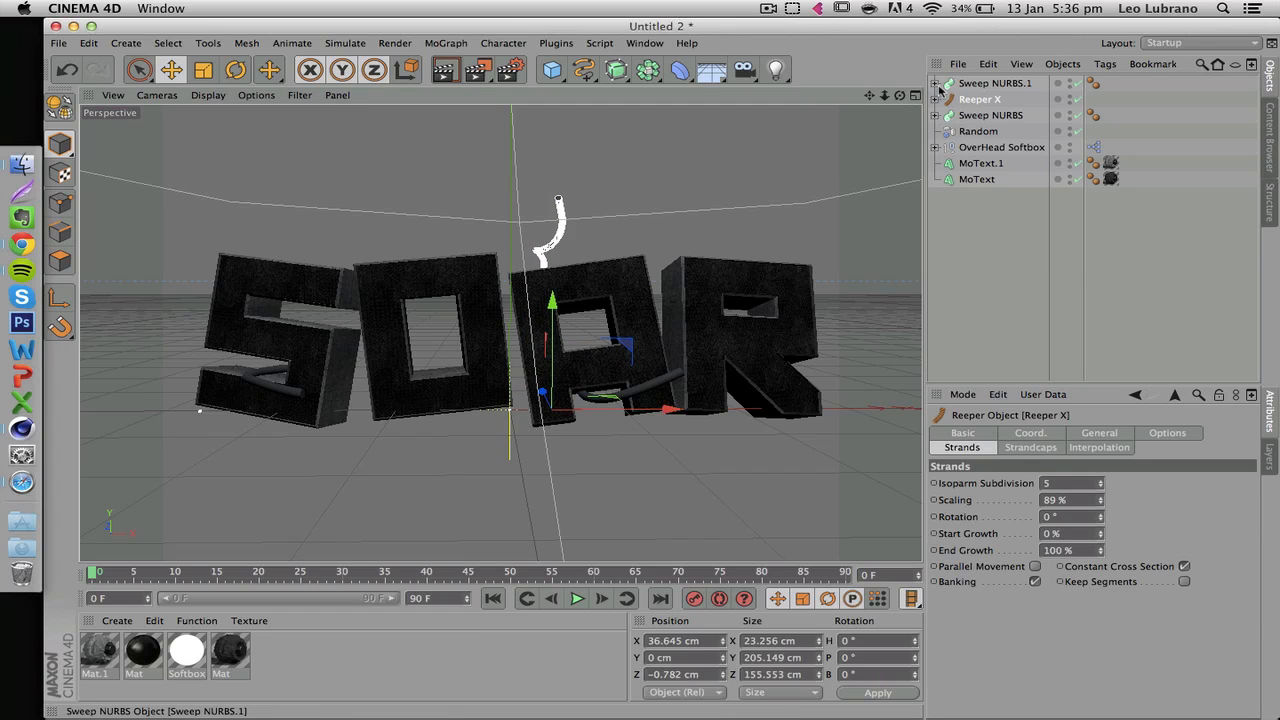
pyautogui.moveTo(899, 97); pyautogui.dragTo(345, 412)
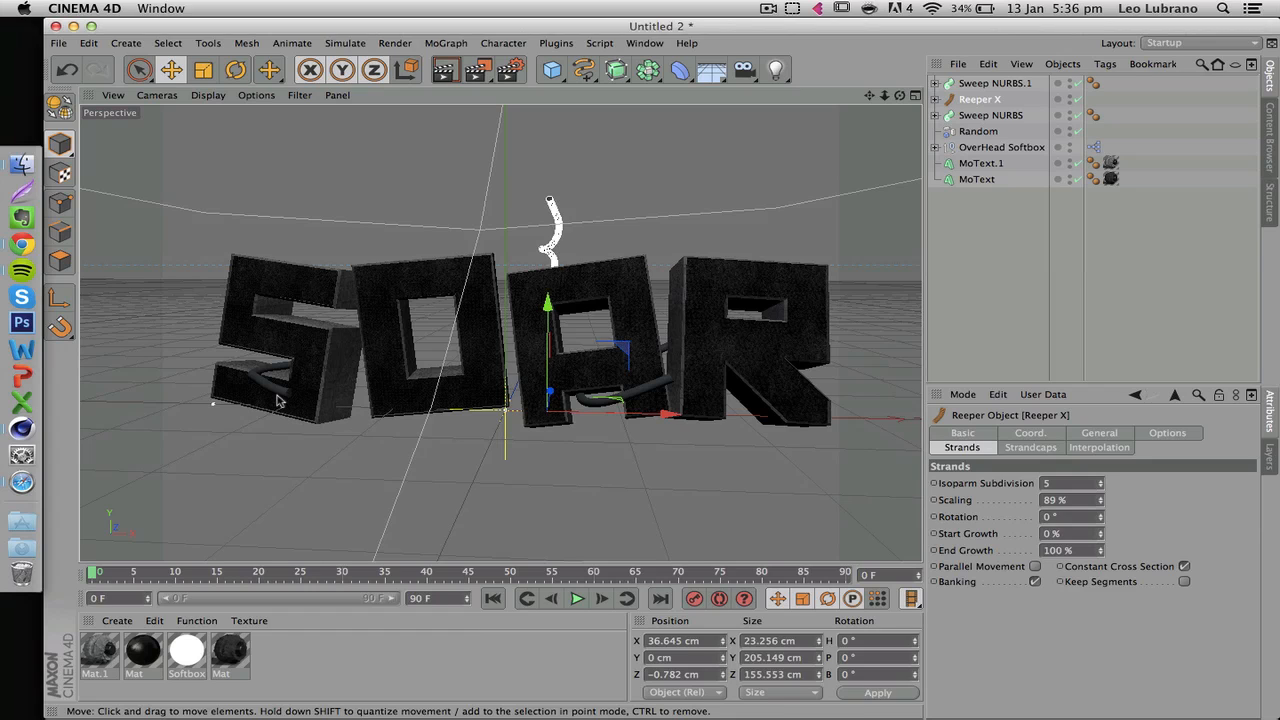
# Merge the SoaR.ai file from the AI folder into the scene, accepting the default import settings
pyautogui.click(59, 43)
pyautogui.click(88, 101)
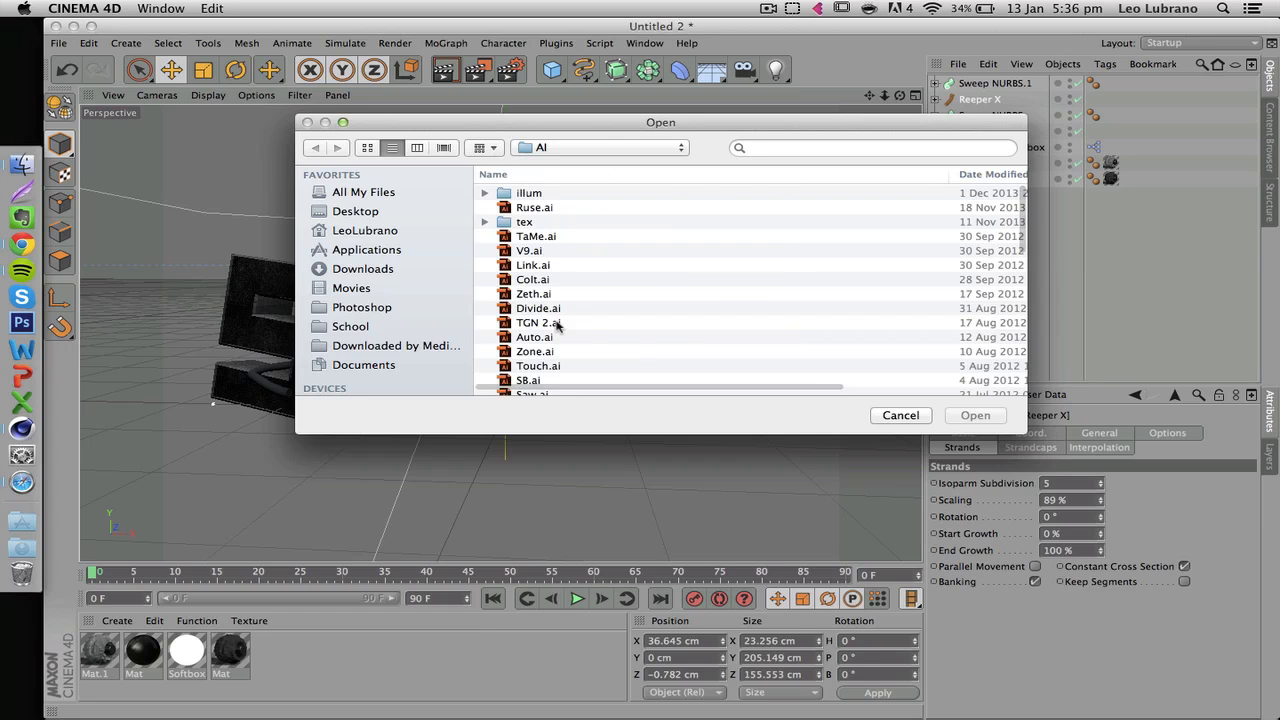
pyautogui.scroll(-5, 550, 325)
pyautogui.scroll(-10, 558, 326)
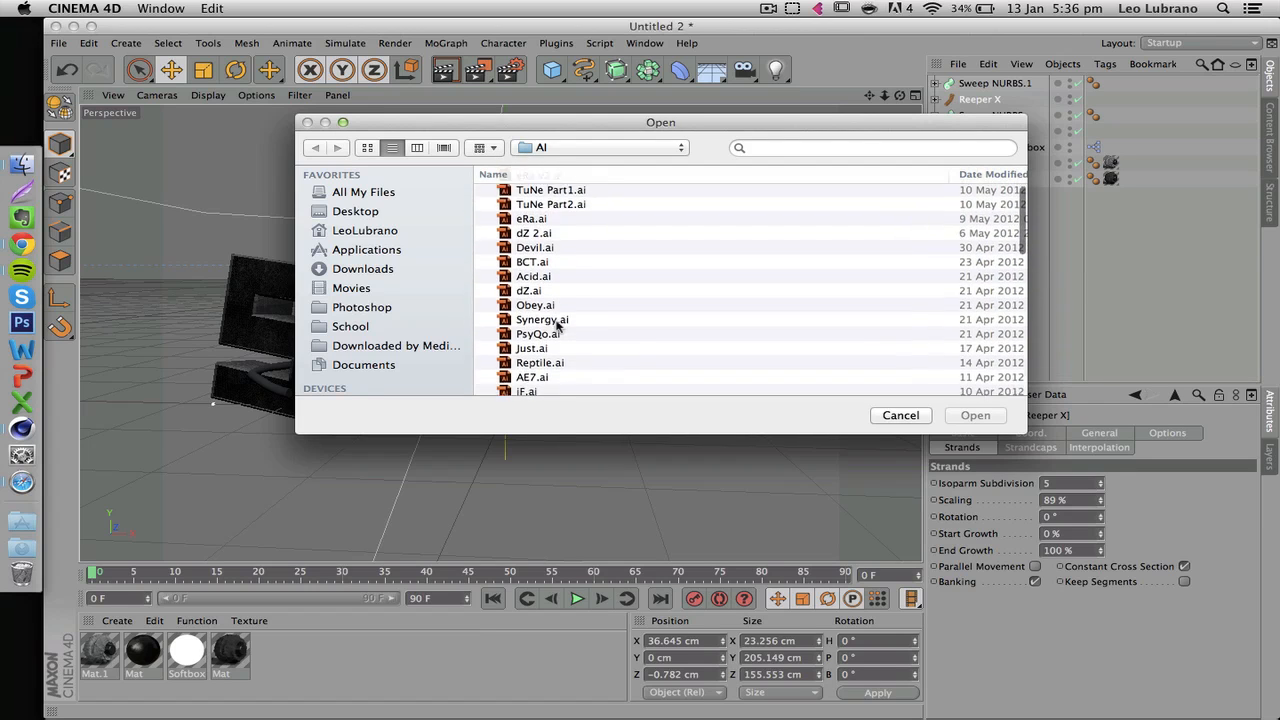
pyautogui.scroll(-5, 558, 326)
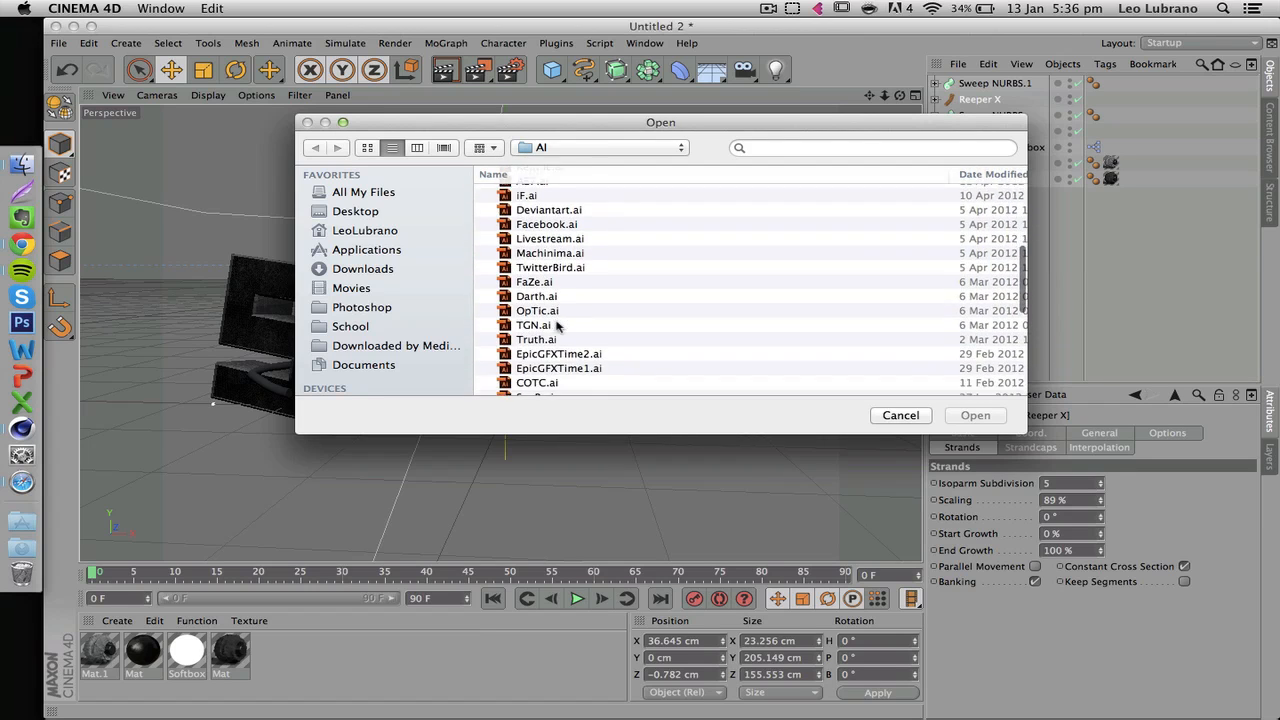
pyautogui.doubleClick(543, 360)
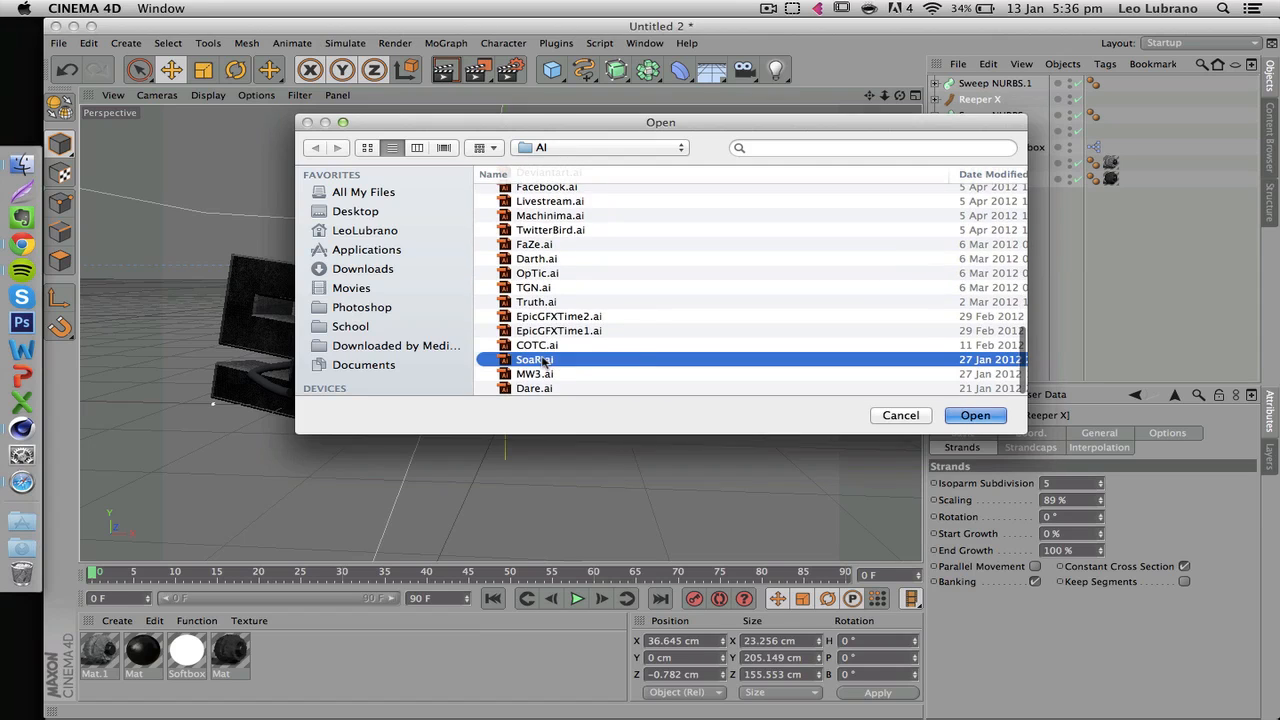
pyautogui.press('Return')
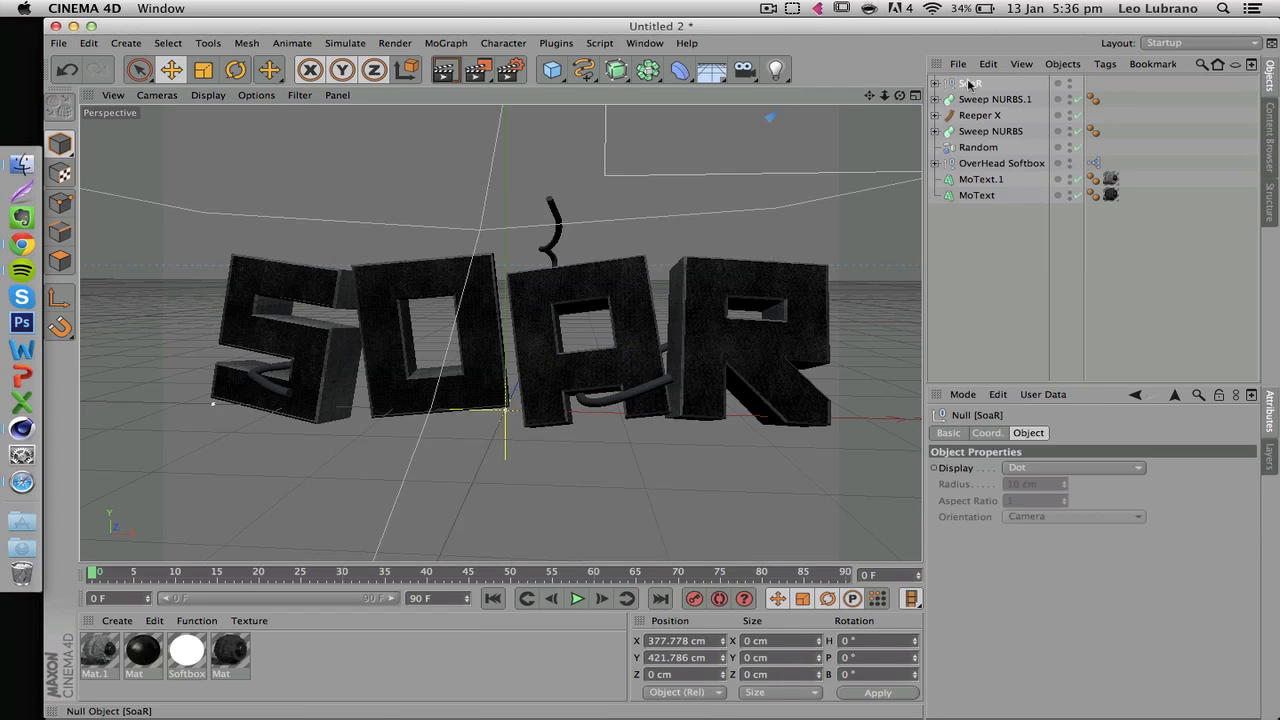
# Scale the imported SoaR logo paths down to a small fraction of their size
pyautogui.click(202, 72)
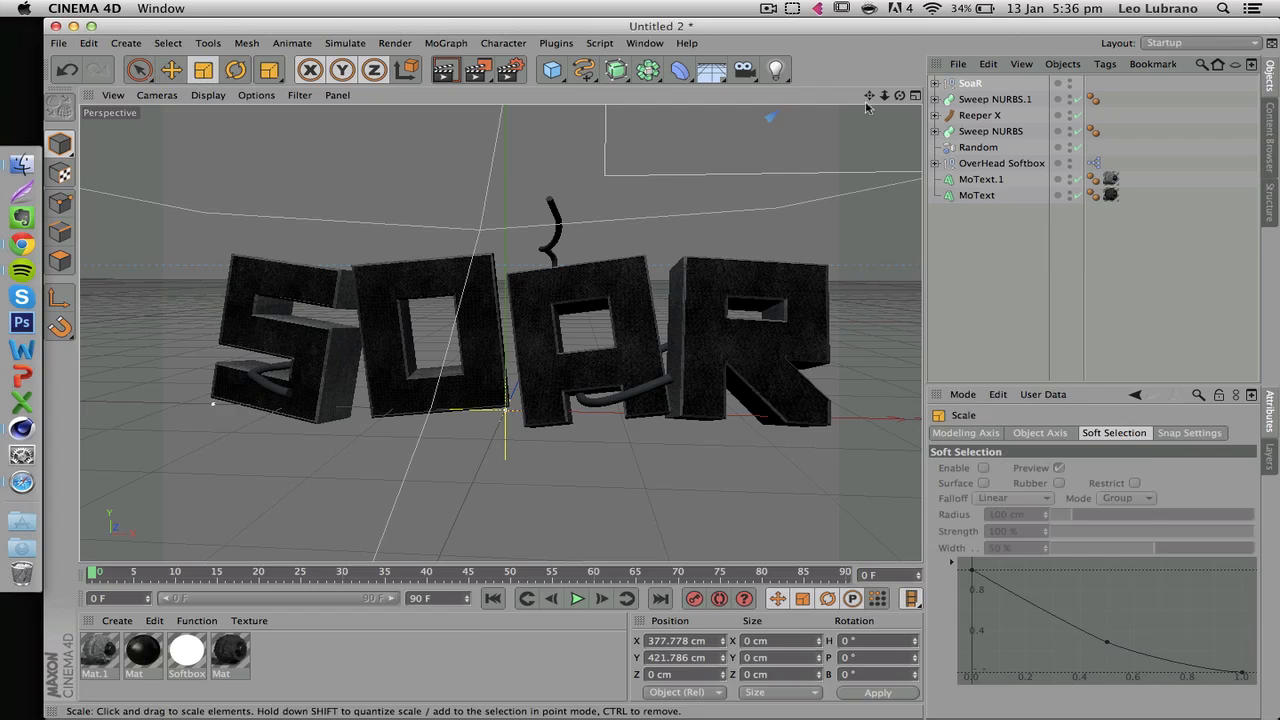
pyautogui.moveTo(884, 96)
pyautogui.mouseDown()
pyautogui.moveTo(720, 96)
pyautogui.moveTo(892, 96)
pyautogui.moveTo(880, 96)
pyautogui.mouseUp()
pyautogui.click(173, 72)
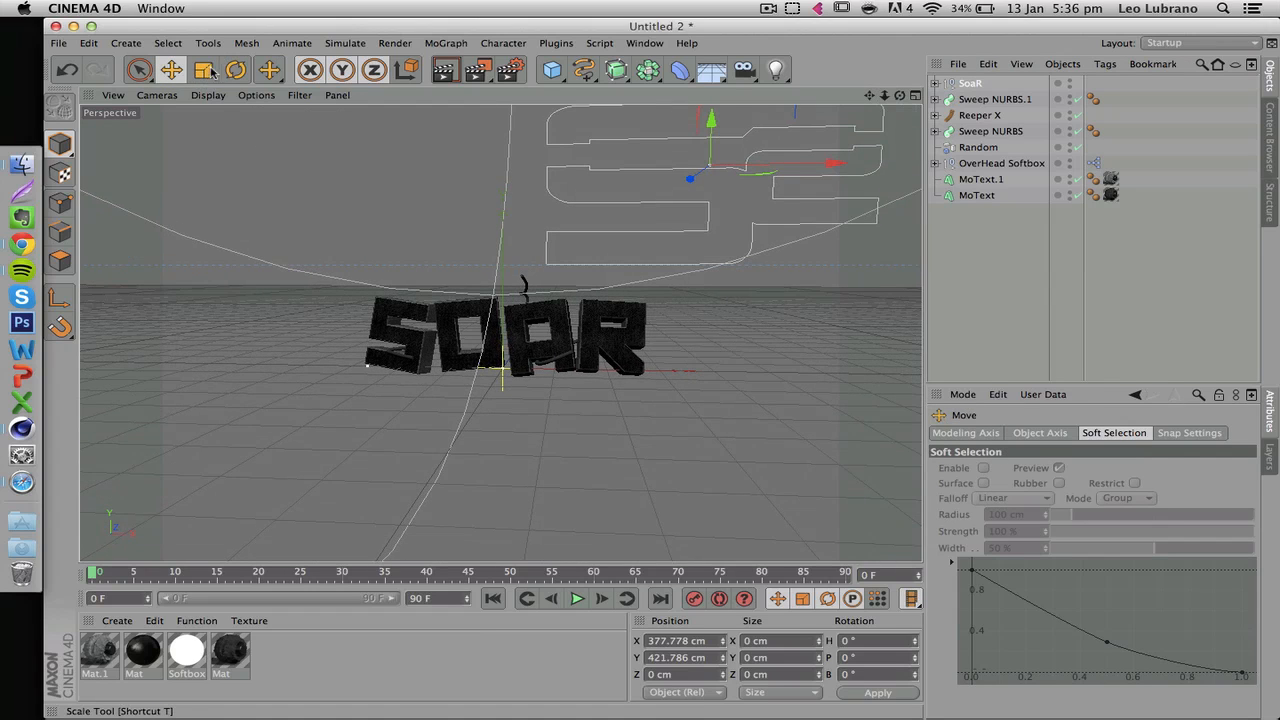
pyautogui.click(201, 72)
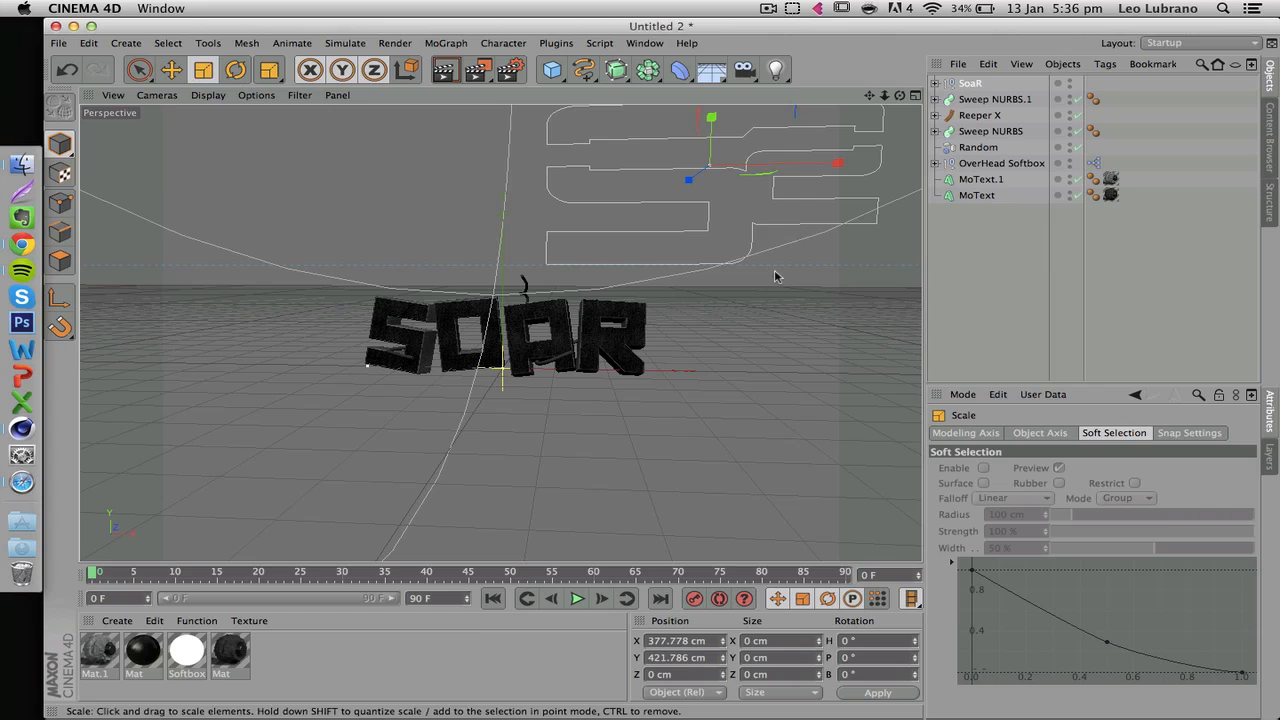
pyautogui.moveTo(775, 276); pyautogui.dragTo(109, 334)
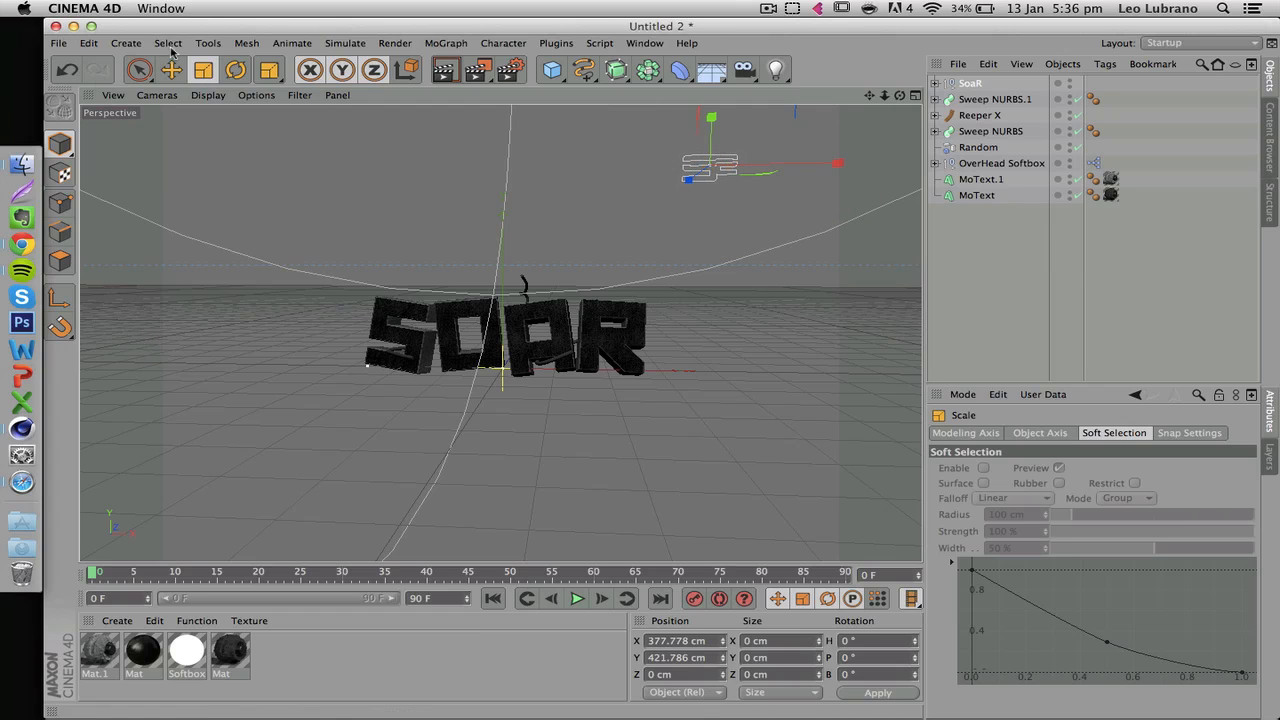
# Move the SoaR logo in front of the letter S, to about X -192, Y 68, Z -99 cm
pyautogui.click(171, 69)
pyautogui.moveTo(771, 306); pyautogui.dragTo(445, 471)
pyautogui.scroll(10, 390, 361)
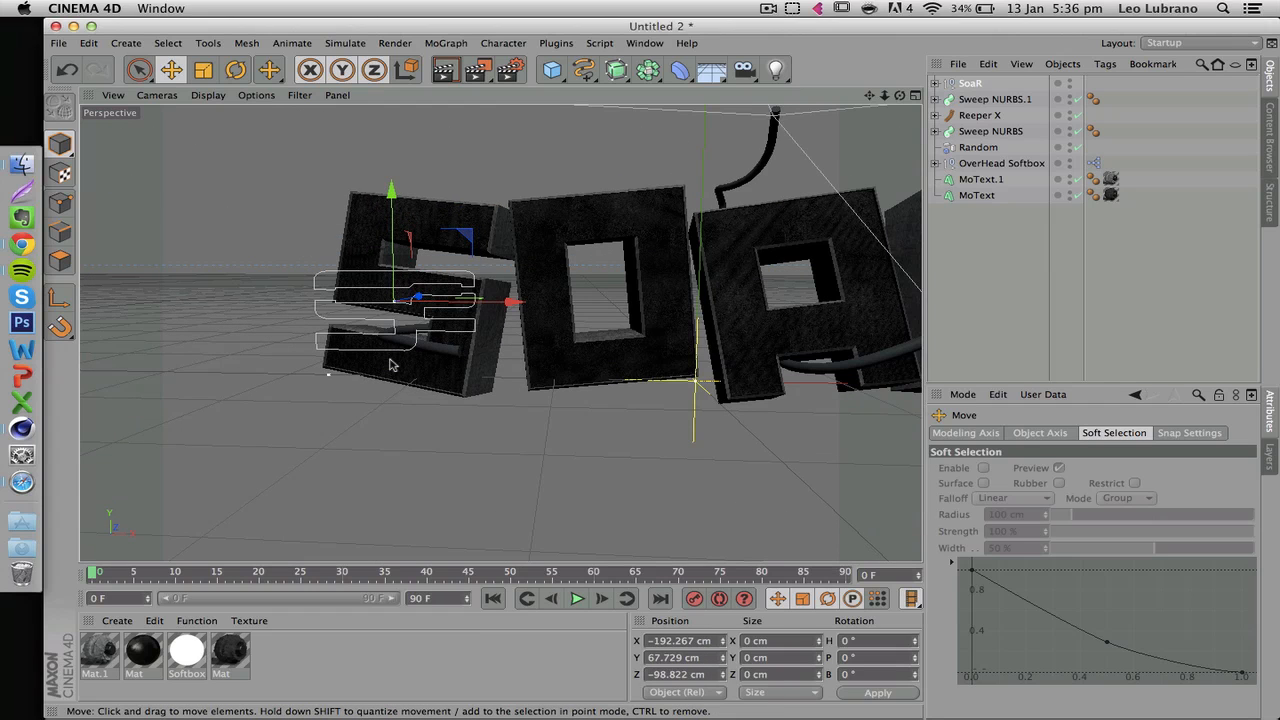
# Shrink the SoaR logo further and move it near the cable end at the S, about X -144, Y 36, Z -97 cm
pyautogui.press('t')
pyautogui.press('r')
pyautogui.press('t')
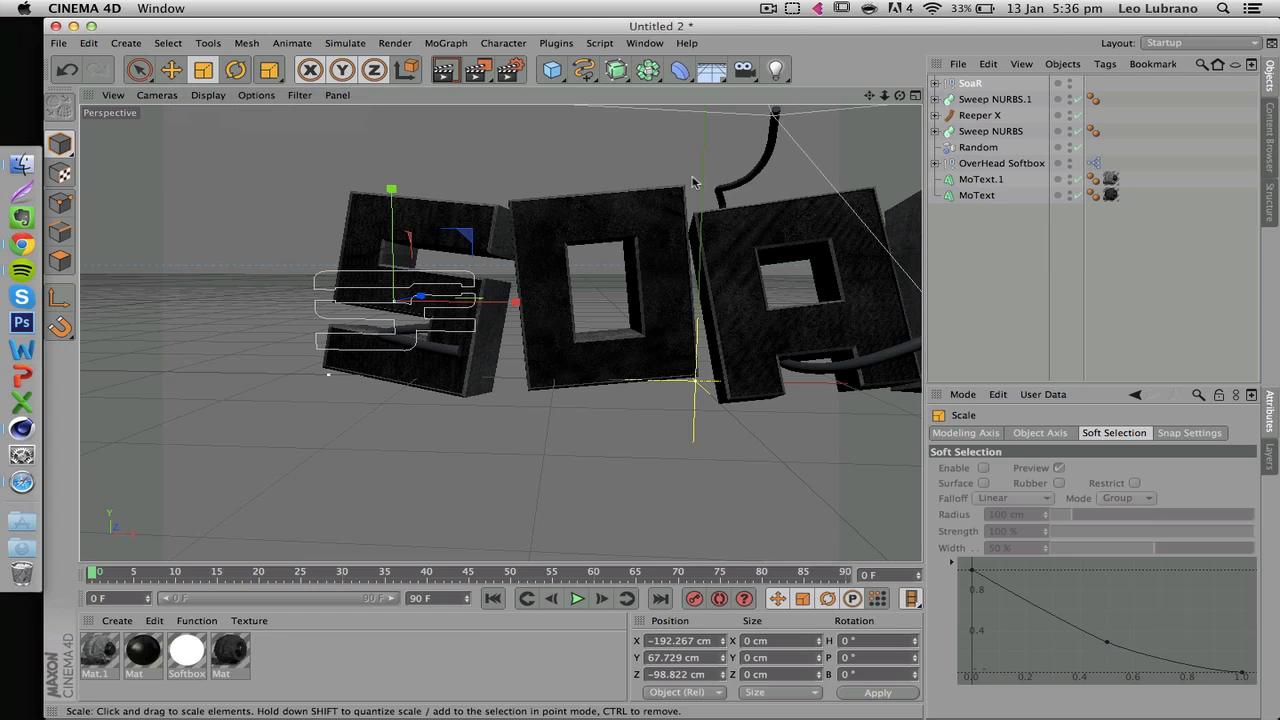
pyautogui.moveTo(692, 182); pyautogui.dragTo(415, 248)
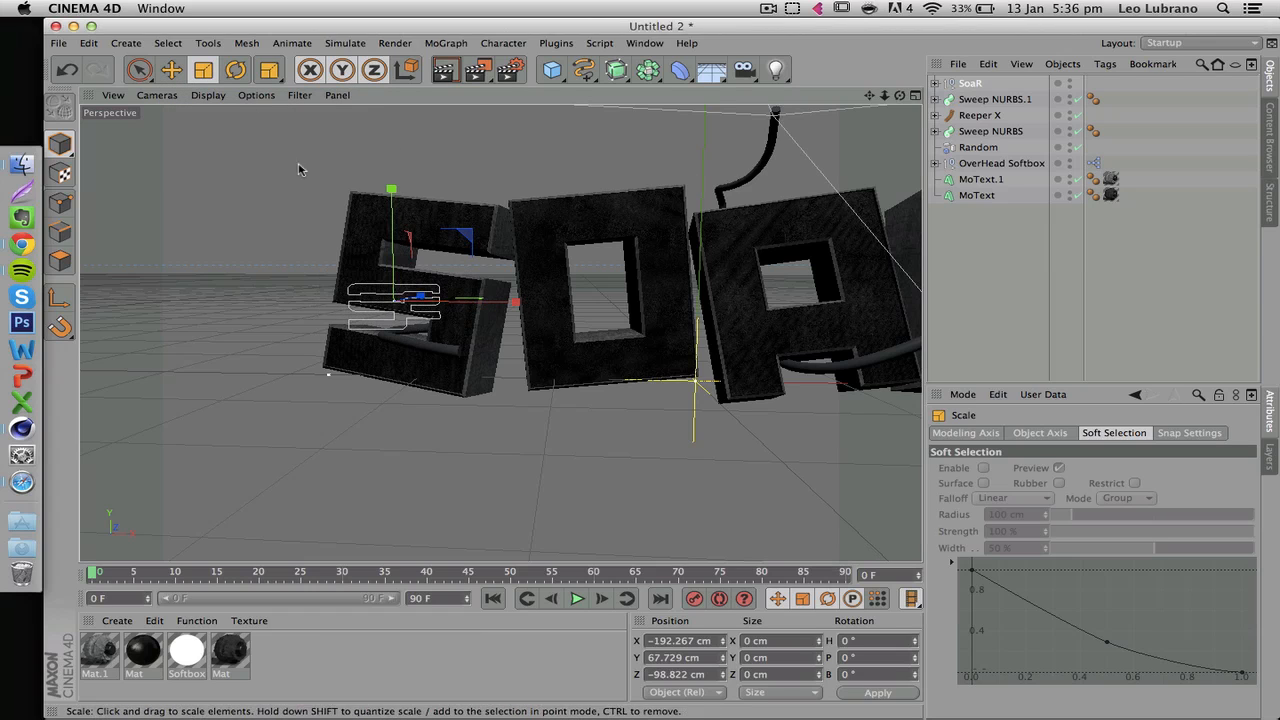
pyautogui.click(171, 69)
pyautogui.moveTo(256, 258); pyautogui.dragTo(338, 306)
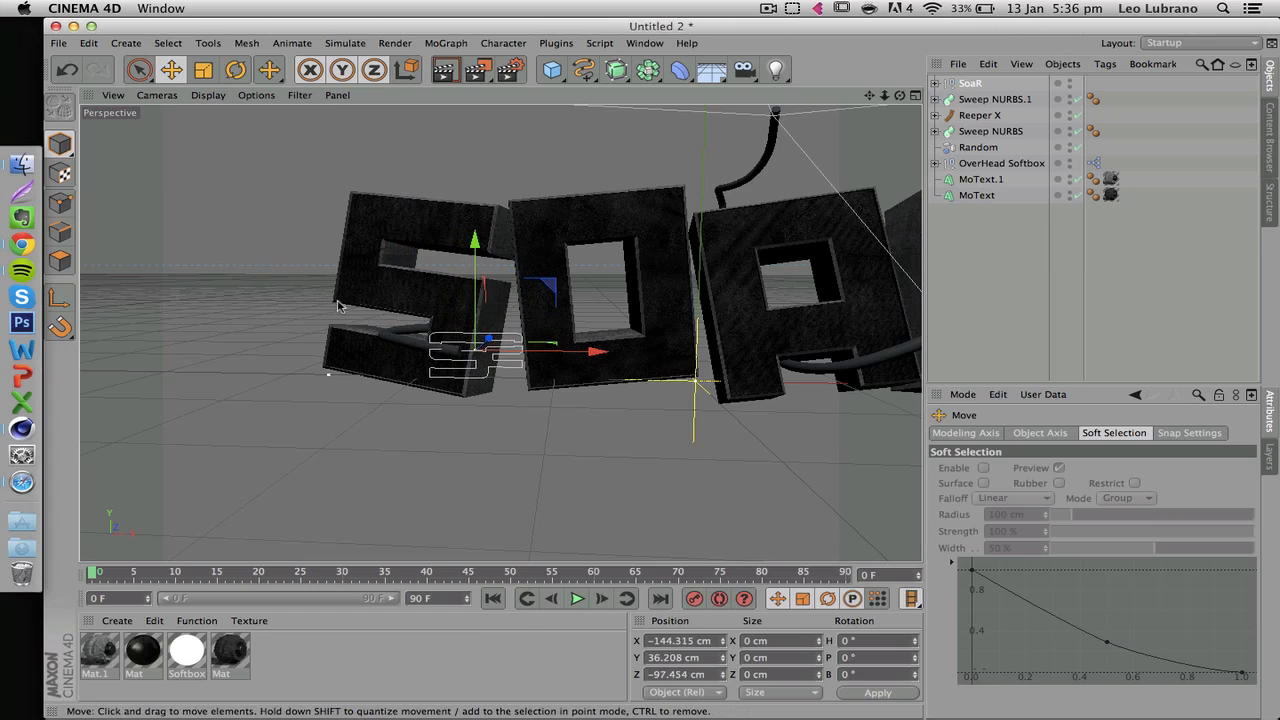
# Rotate the SoaR logo to about H 40°, P 16°, B -2° and shift it to about X -153, Y 36, Z -100 cm
pyautogui.moveTo(900, 96)
pyautogui.mouseDown()
pyautogui.moveTo(860, 120)
pyautogui.moveTo(901, 100)
pyautogui.mouseUp()
pyautogui.click(235, 69)
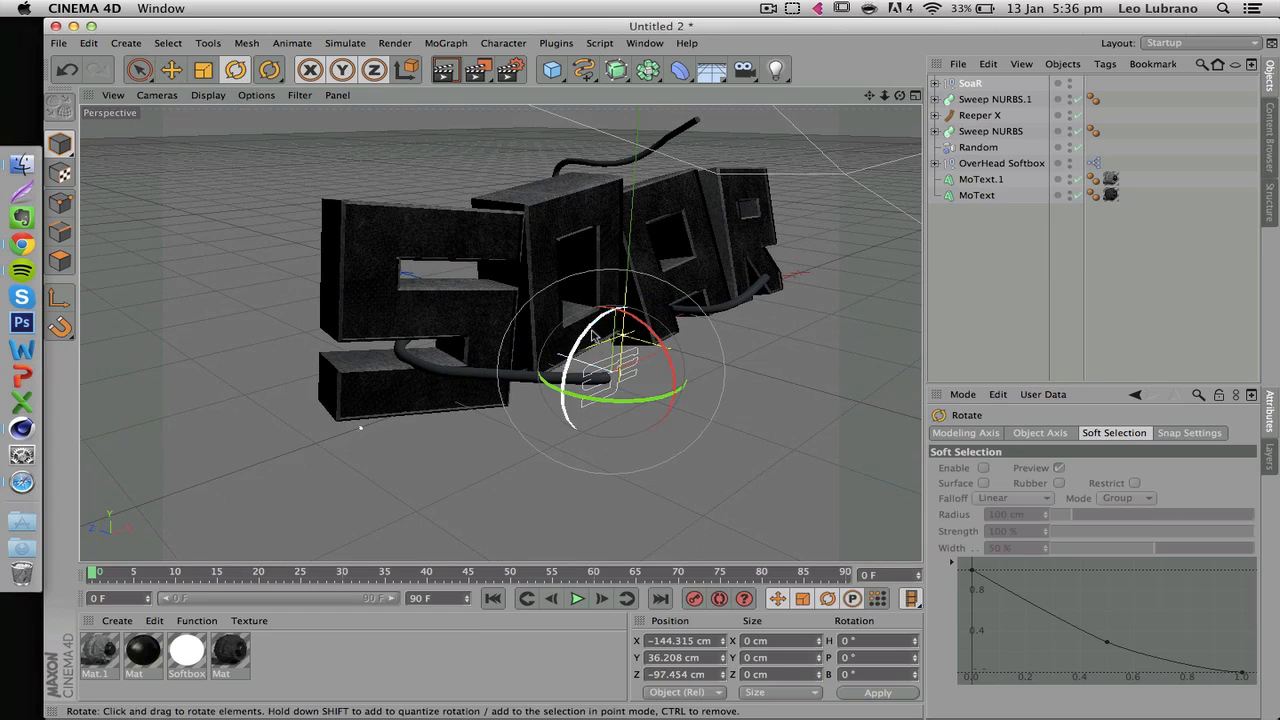
pyautogui.moveTo(628, 393); pyautogui.dragTo(700, 403)
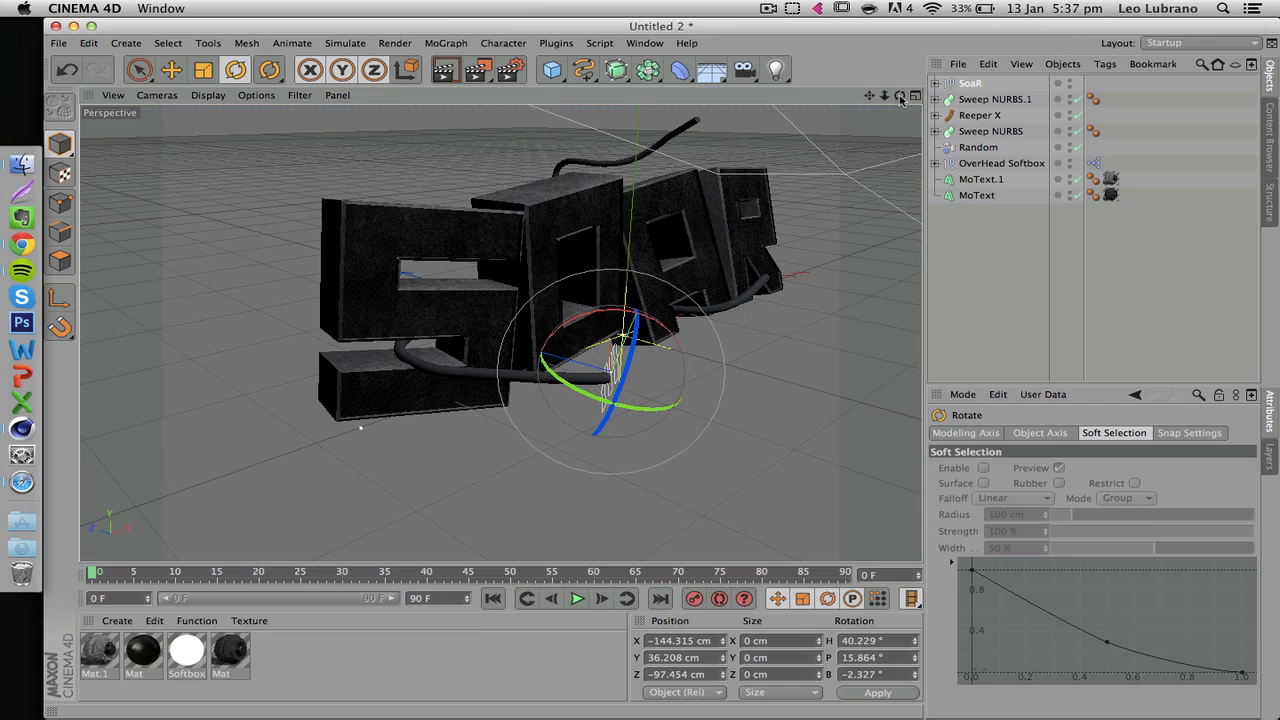
pyautogui.moveTo(901, 100); pyautogui.dragTo(812, 132)
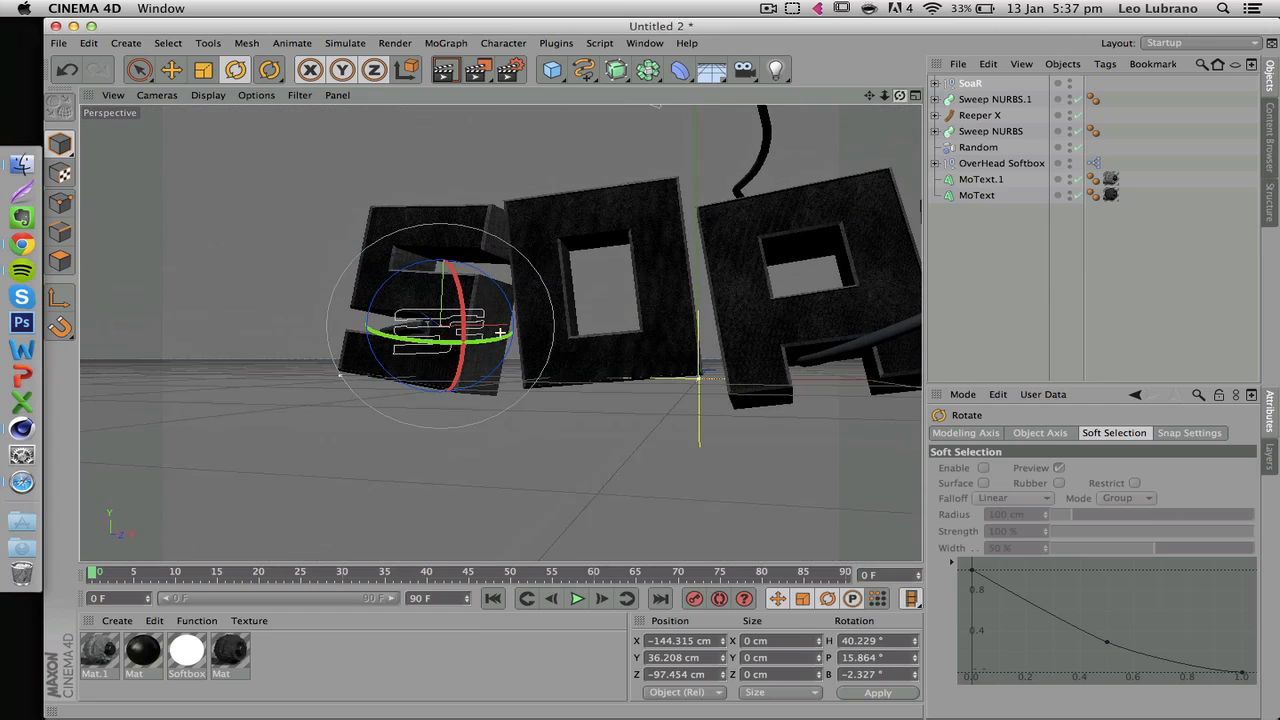
pyautogui.click(171, 69)
pyautogui.moveTo(237, 380); pyautogui.dragTo(221, 382)
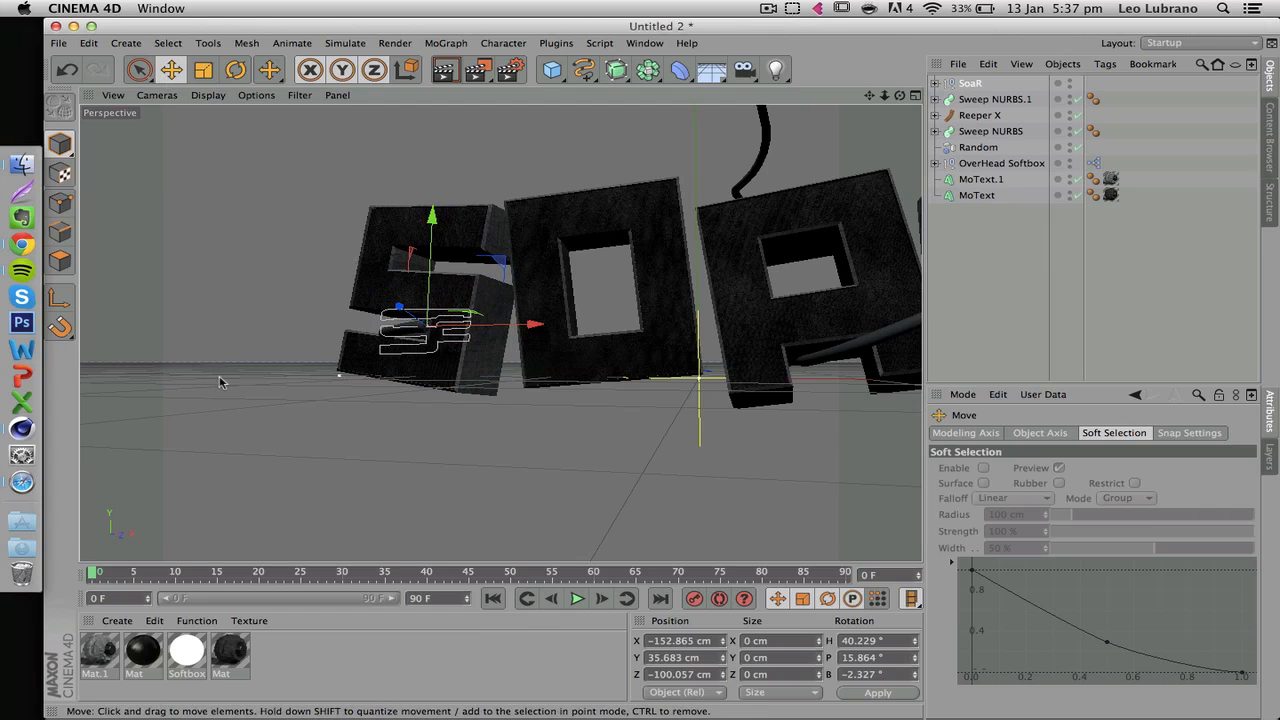
# Place Path 1 and Path 2 of the SoaR group each under its own Extrude NURBS
pyautogui.click(935, 83)
pyautogui.click(1000, 100)
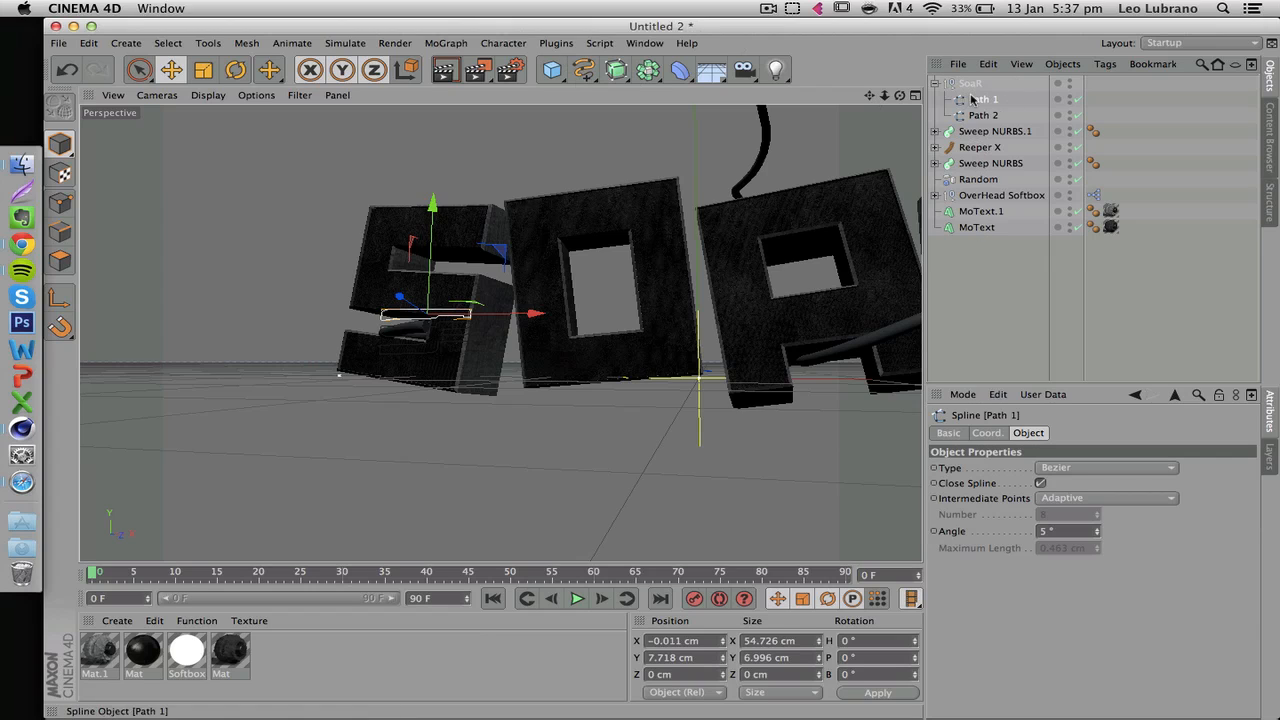
pyautogui.moveTo(613, 74); pyautogui.dragTo(838, 106)
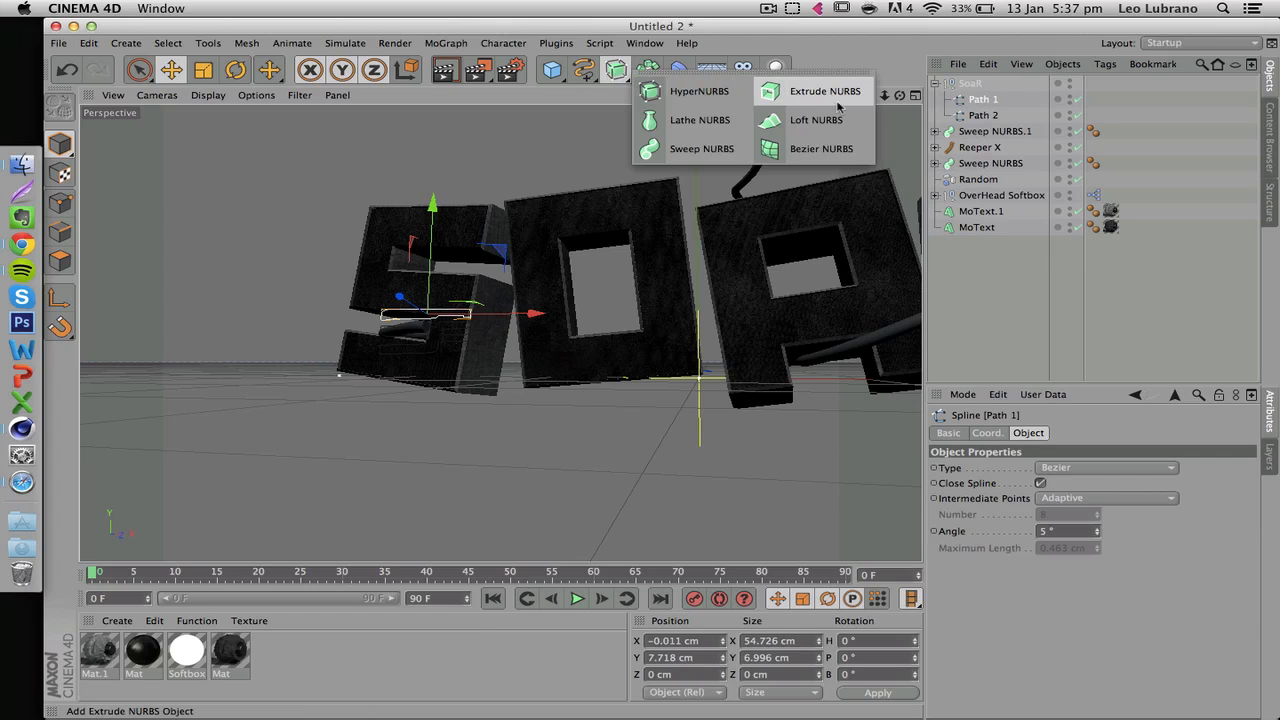
pyautogui.keyDown('alt'); pyautogui.click(838, 95); pyautogui.keyUp('alt')
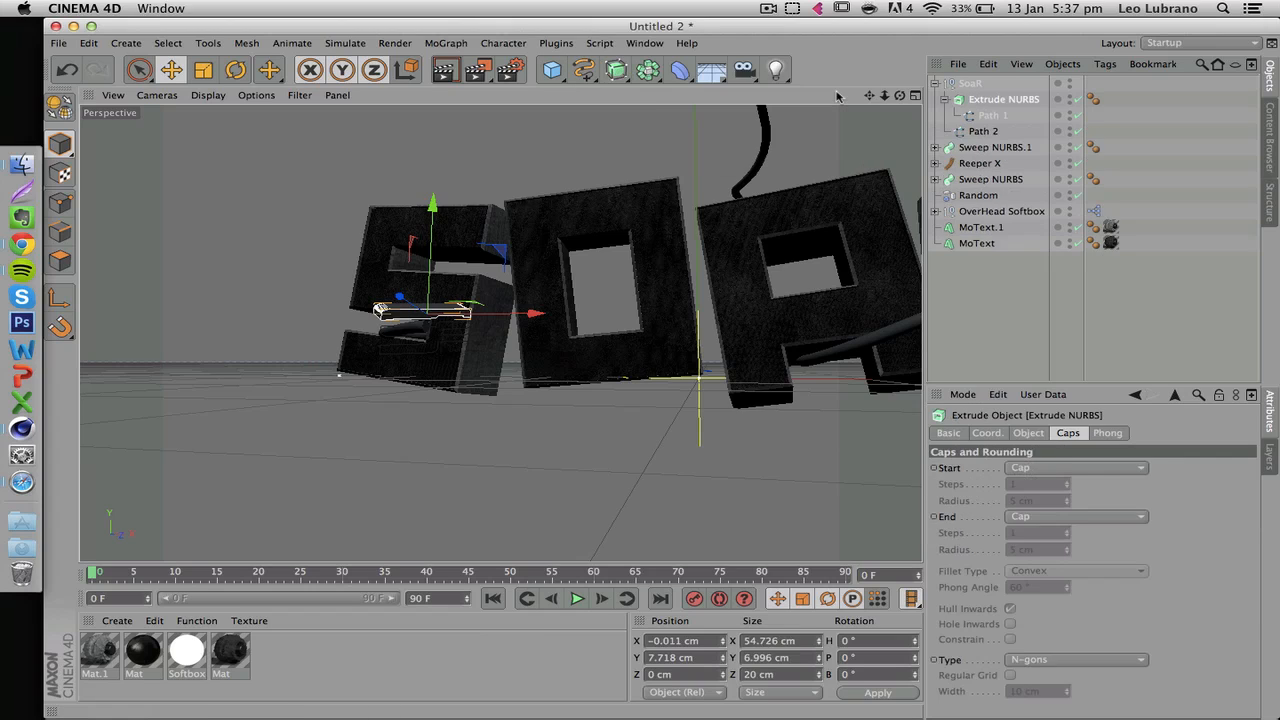
pyautogui.click(994, 131)
pyautogui.keyDown('alt'); pyautogui.moveTo(616, 70); pyautogui.dragTo(785, 101); pyautogui.keyUp('alt')
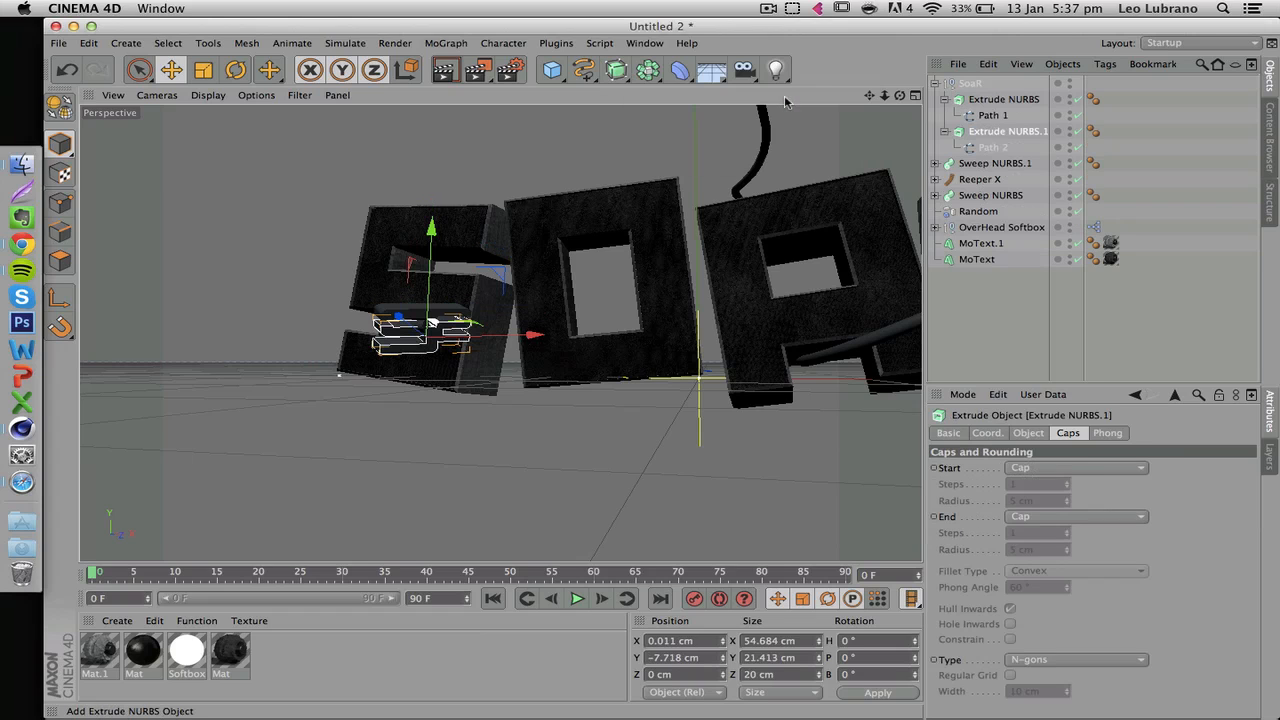
pyautogui.click(988, 312)
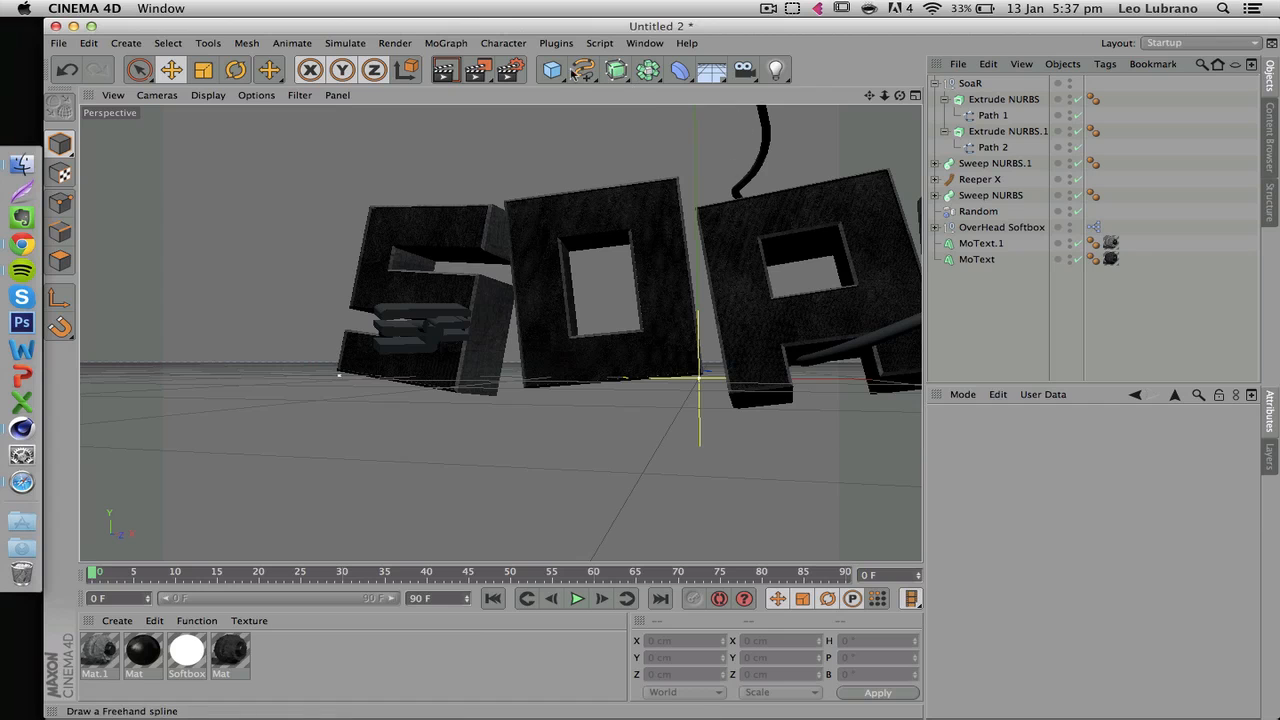
# Collapse the SoaR group and move it to about X -143, Y 31, Z -112 cm at the cable end
pyautogui.moveTo(900, 96); pyautogui.dragTo(945, 110)
pyautogui.click(944, 100)
pyautogui.click(944, 116)
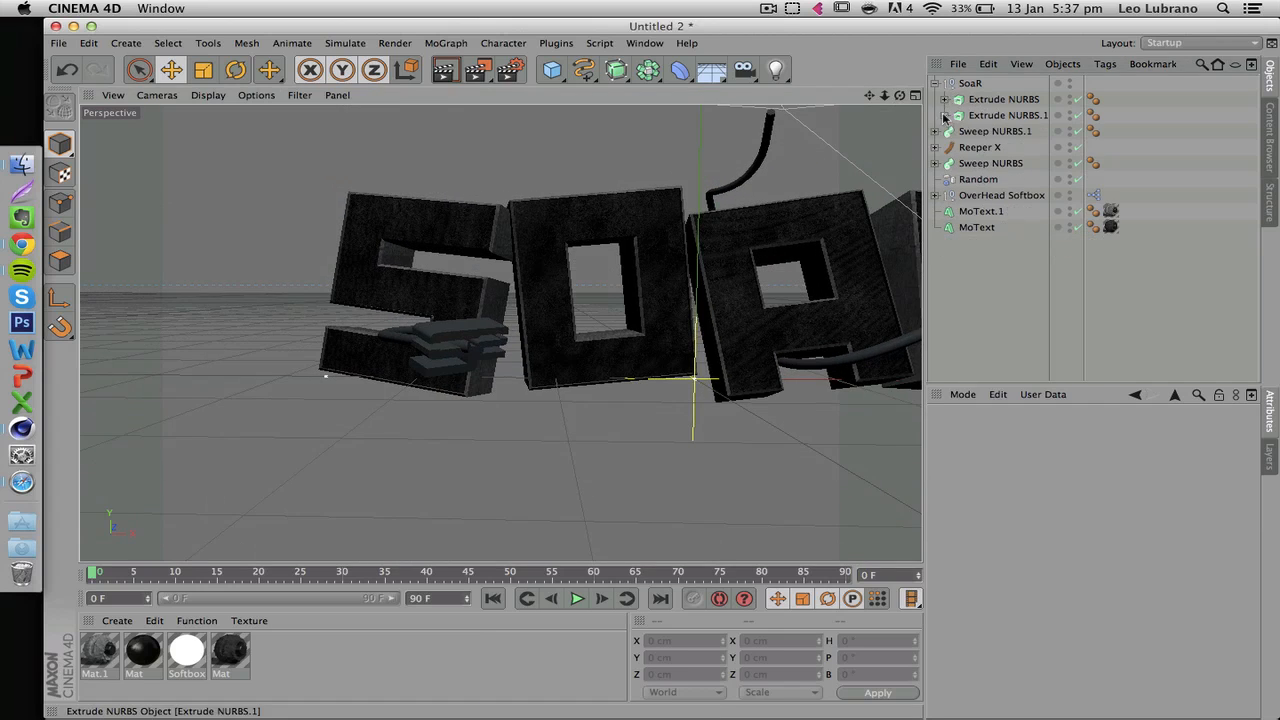
pyautogui.click(936, 84)
pyautogui.click(969, 83)
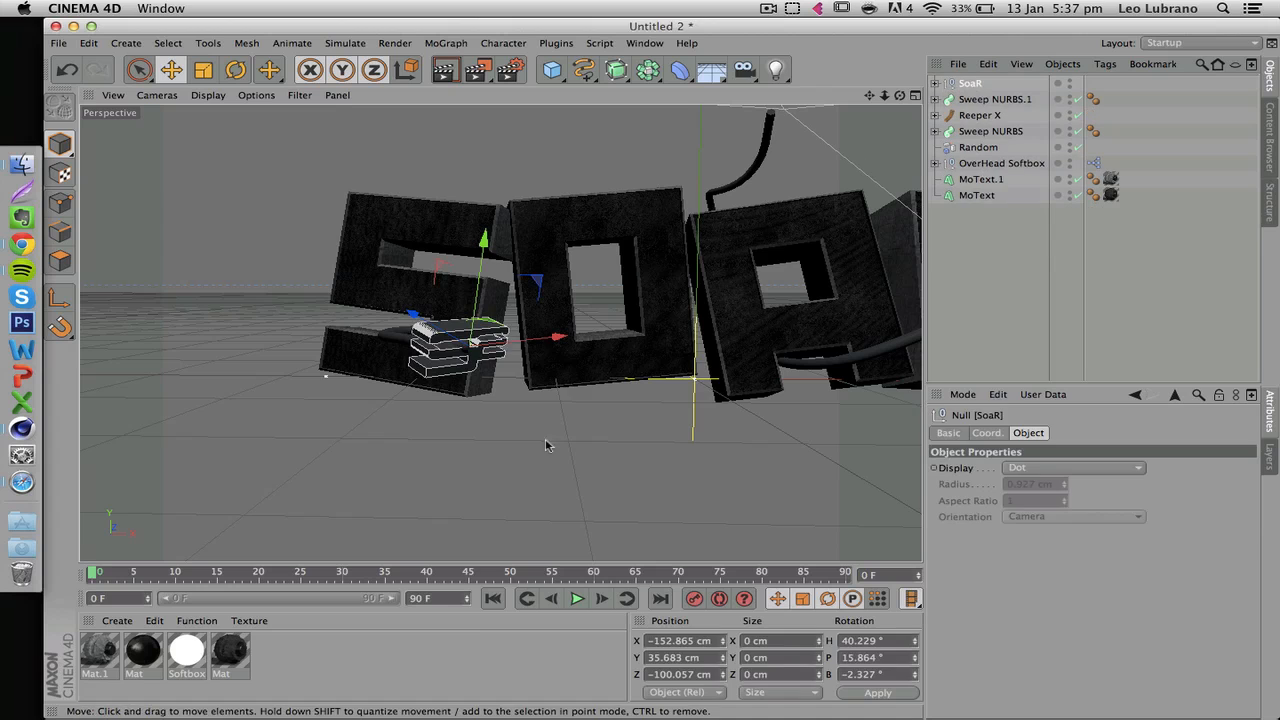
pyautogui.moveTo(412, 313); pyautogui.dragTo(430, 326)
# Duplicate the SoaR group and move the copy above the letter A, to about X 40, Y 191, Z -90 cm
pyautogui.press('super+c')
pyautogui.press('super+v')
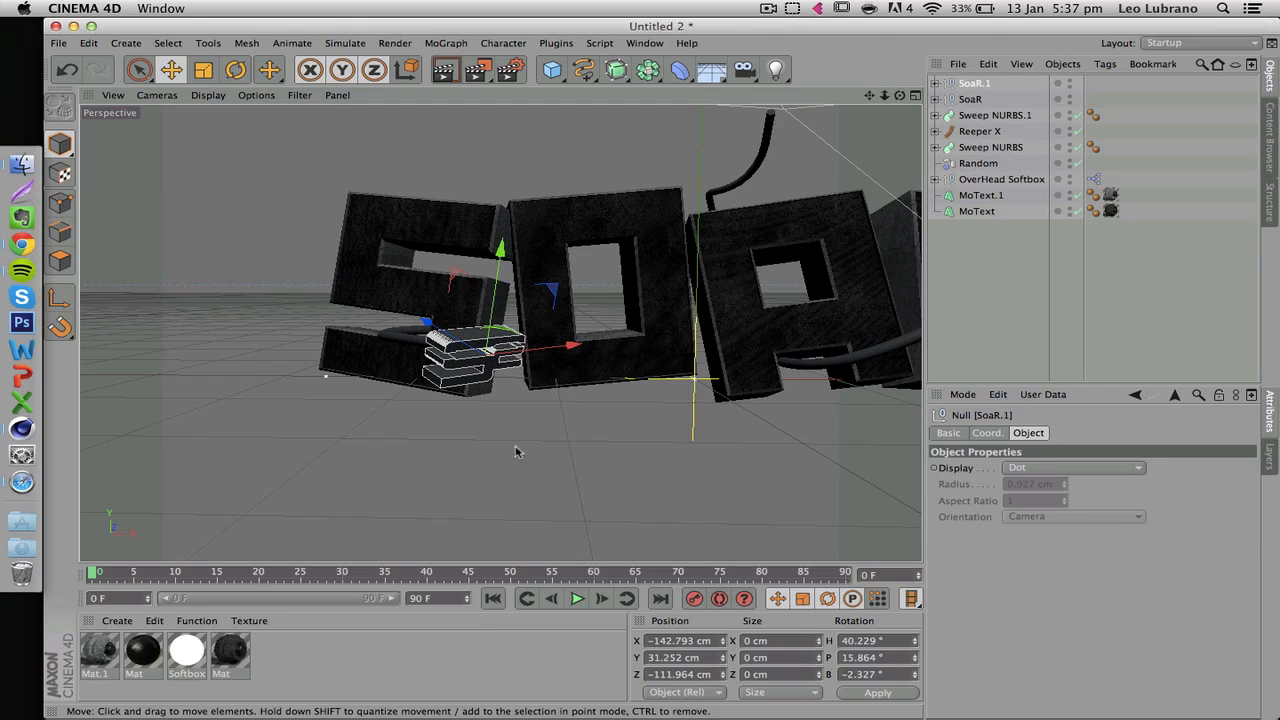
pyautogui.moveTo(427, 473); pyautogui.dragTo(747, 207)
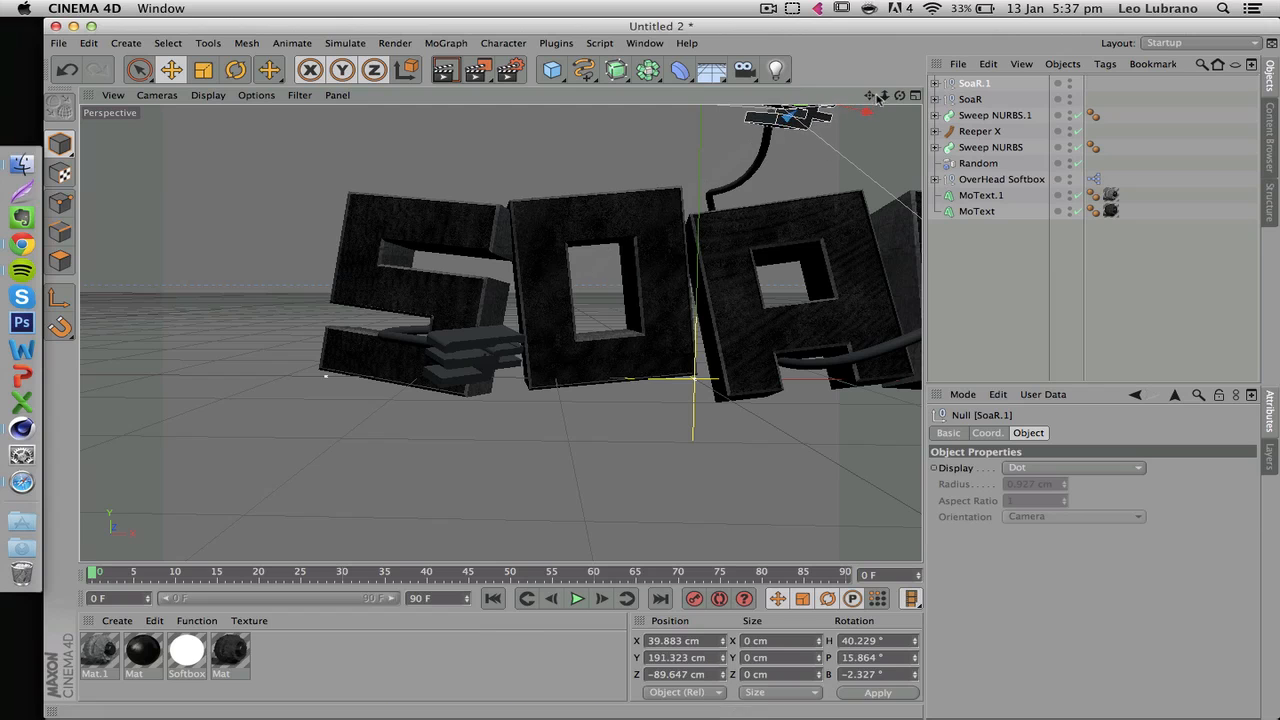
# Rotate the upper SoaR copy to about H -7.4°, P 16°, B -24.1° and move it to about X 36, Y 190, Z -59 cm
pyautogui.moveTo(899, 94); pyautogui.dragTo(352, 91)
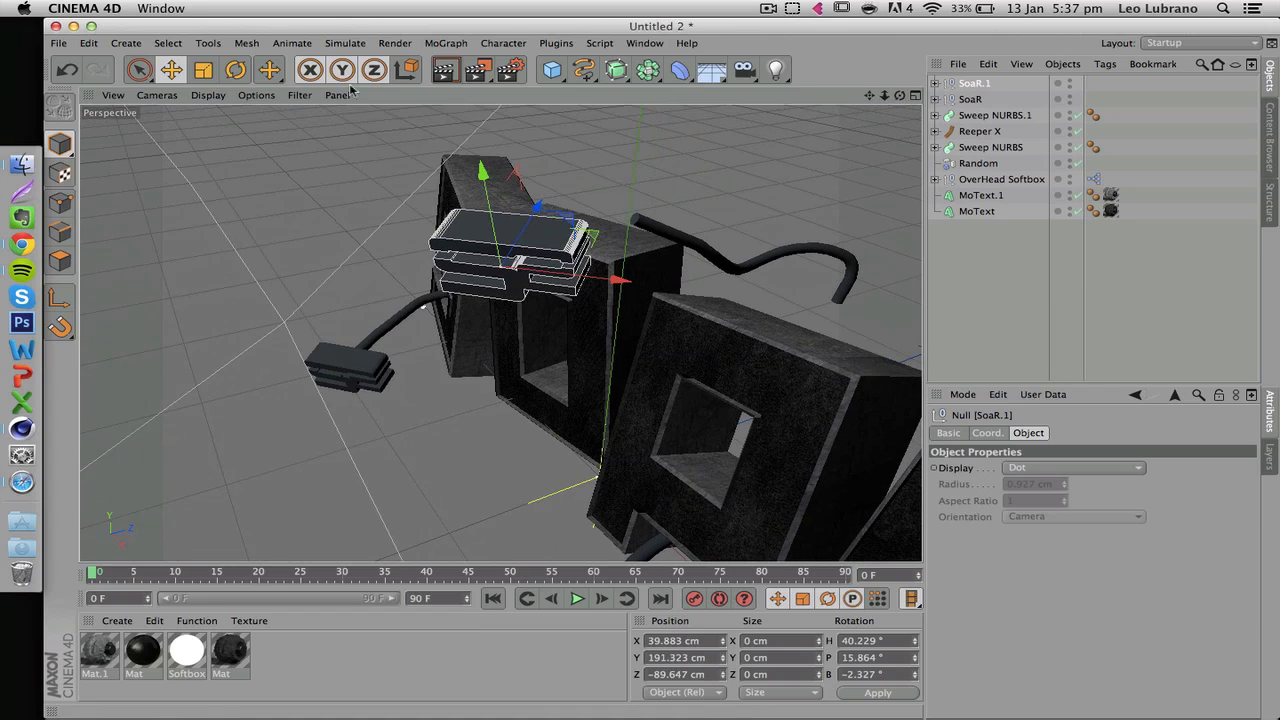
pyautogui.click(256, 77)
pyautogui.moveTo(442, 250)
pyautogui.mouseDown()
pyautogui.moveTo(437, 265)
pyautogui.moveTo(424, 248)
pyautogui.mouseUp()
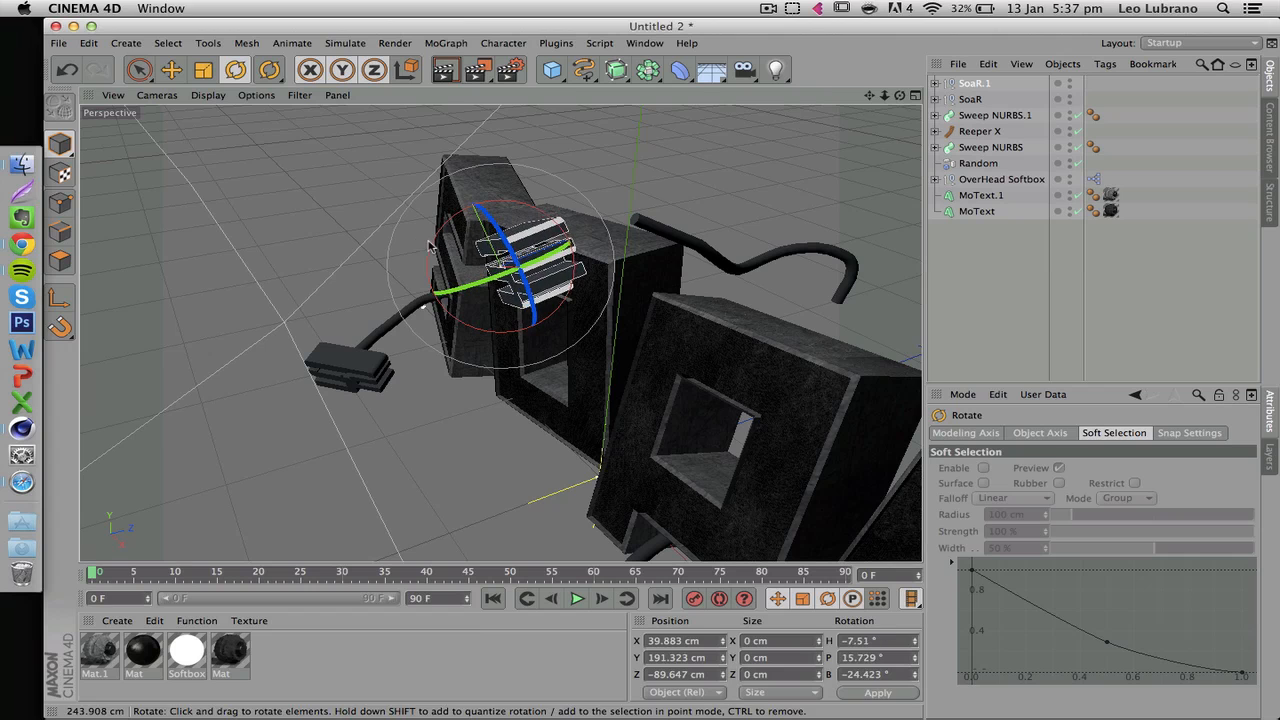
pyautogui.click(171, 70)
pyautogui.moveTo(606, 227); pyautogui.dragTo(697, 211)
pyautogui.moveTo(900, 96); pyautogui.dragTo(1105, 40)
pyautogui.moveTo(811, 256); pyautogui.dragTo(797, 275)
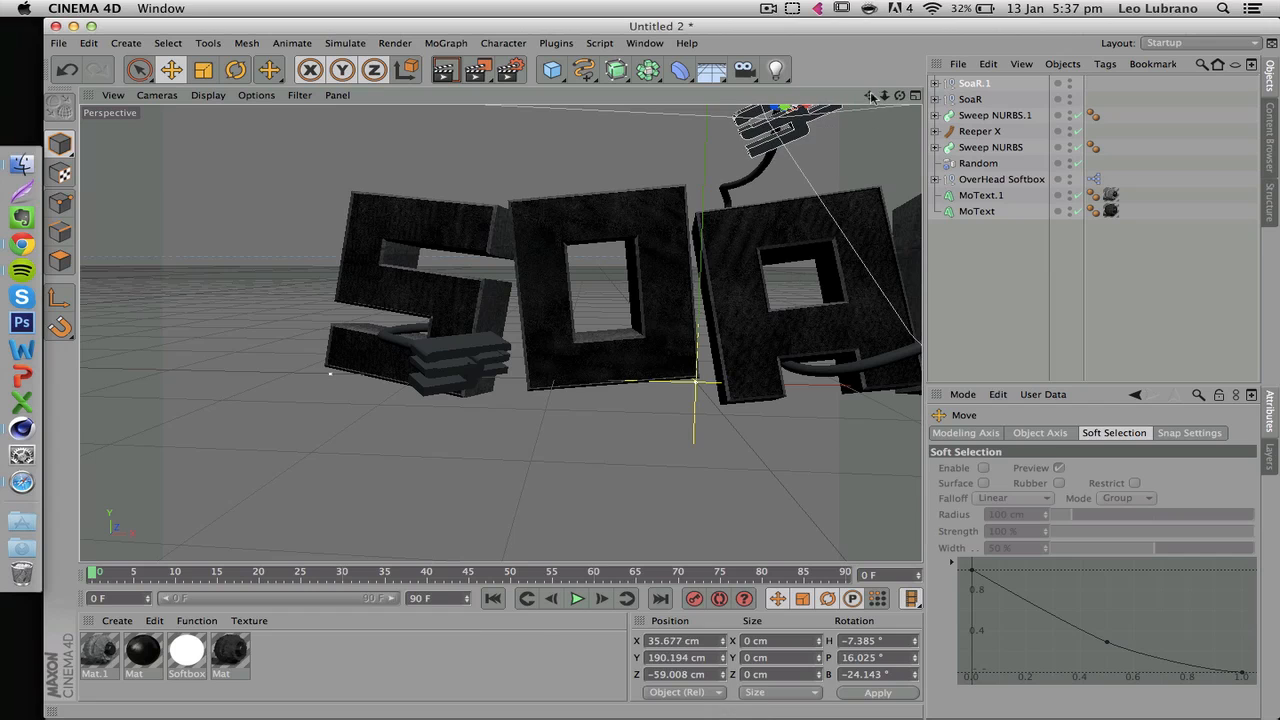
# Duplicate the upper logo and move the new copy to the cable end between A and R, about X 131, Y 49, Z -65 cm
pyautogui.moveTo(870, 96); pyautogui.dragTo(476, 71)
pyautogui.press('super+c')
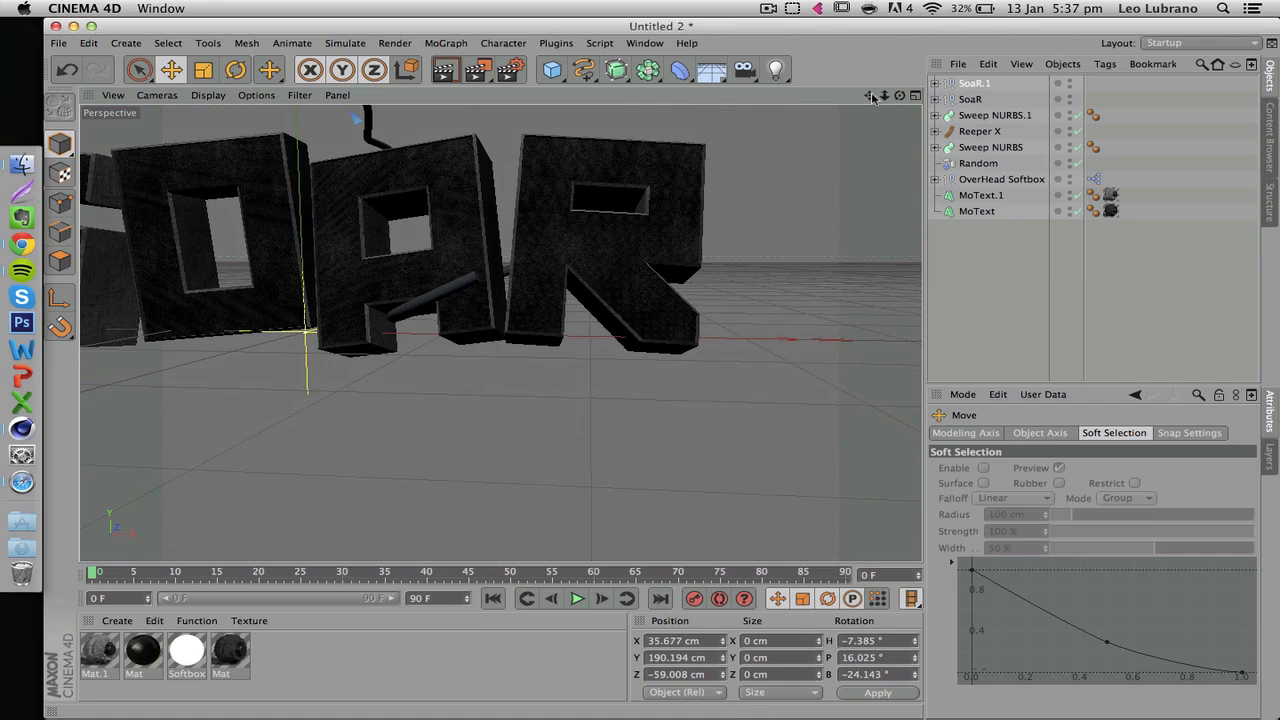
pyautogui.press('super+v')
pyautogui.moveTo(222, 125); pyautogui.dragTo(400, 254)
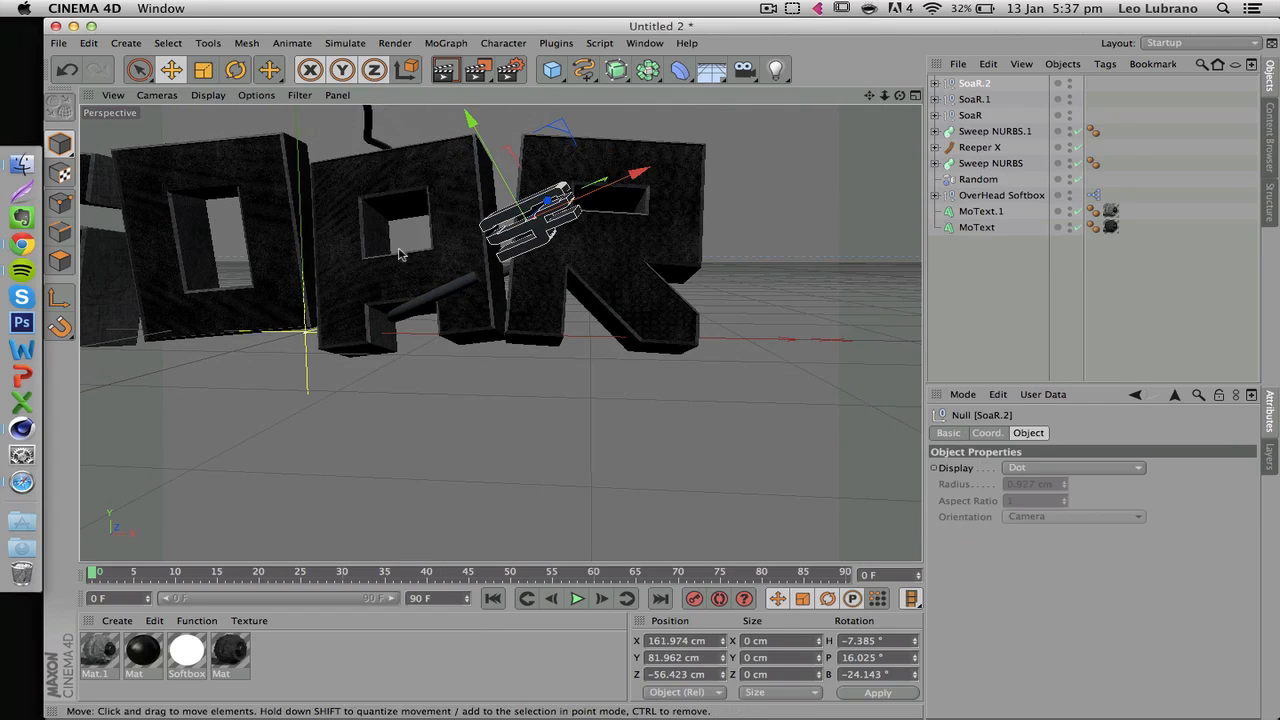
pyautogui.moveTo(741, 255); pyautogui.dragTo(714, 306)
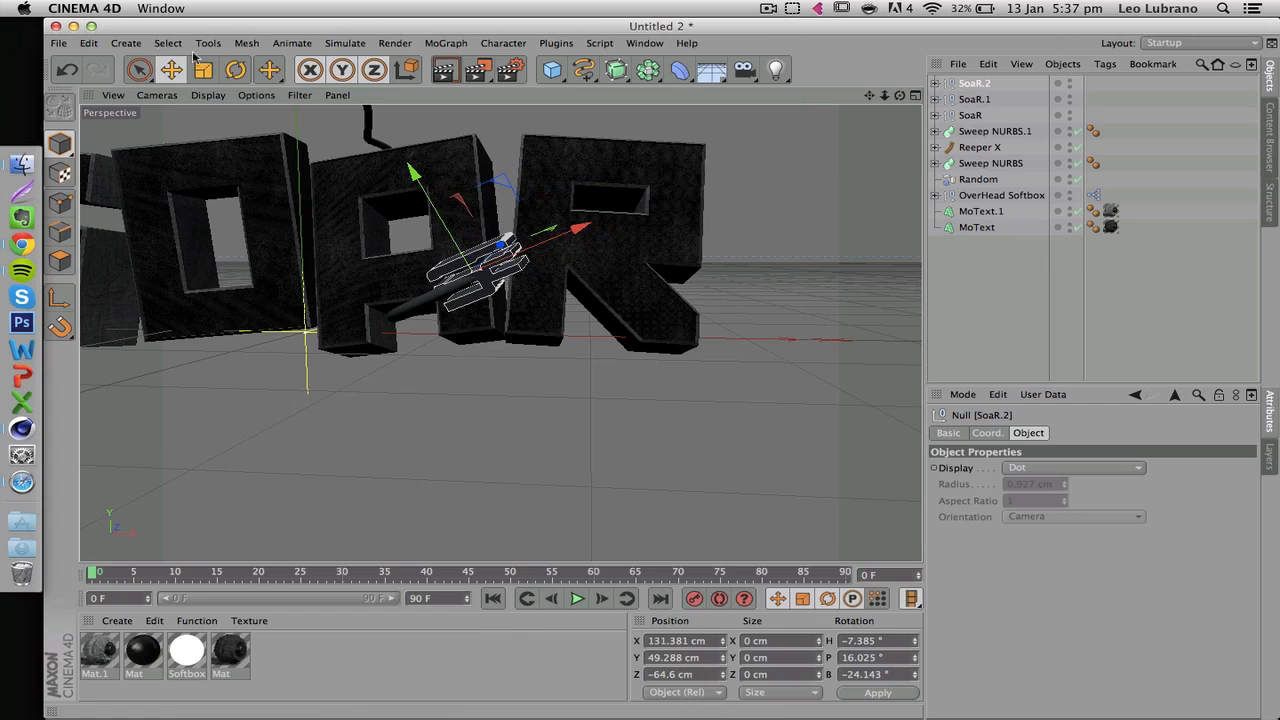
# Rotate the third logo copy to about H 0.8°, P 21°, B 17.4° and deselect it
pyautogui.click(236, 72)
pyautogui.moveTo(510, 205); pyautogui.dragTo(521, 208)
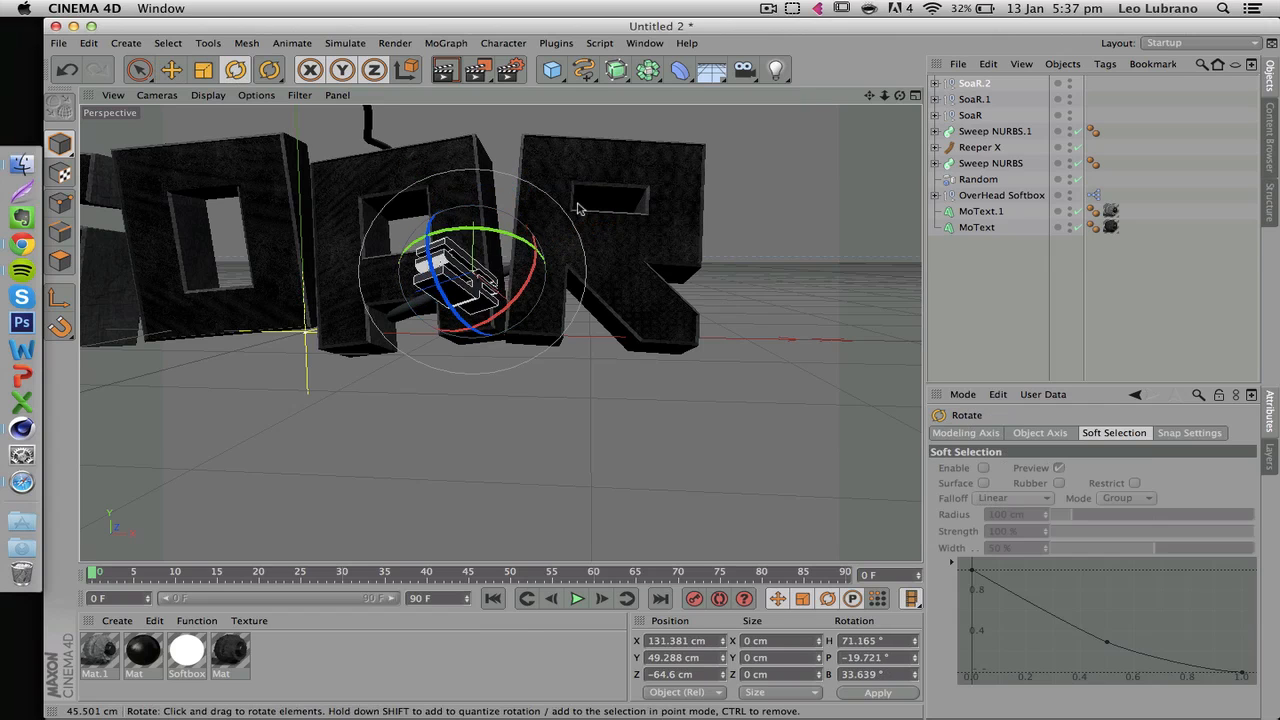
pyautogui.moveTo(516, 262); pyautogui.dragTo(515, 222)
pyautogui.press('e')
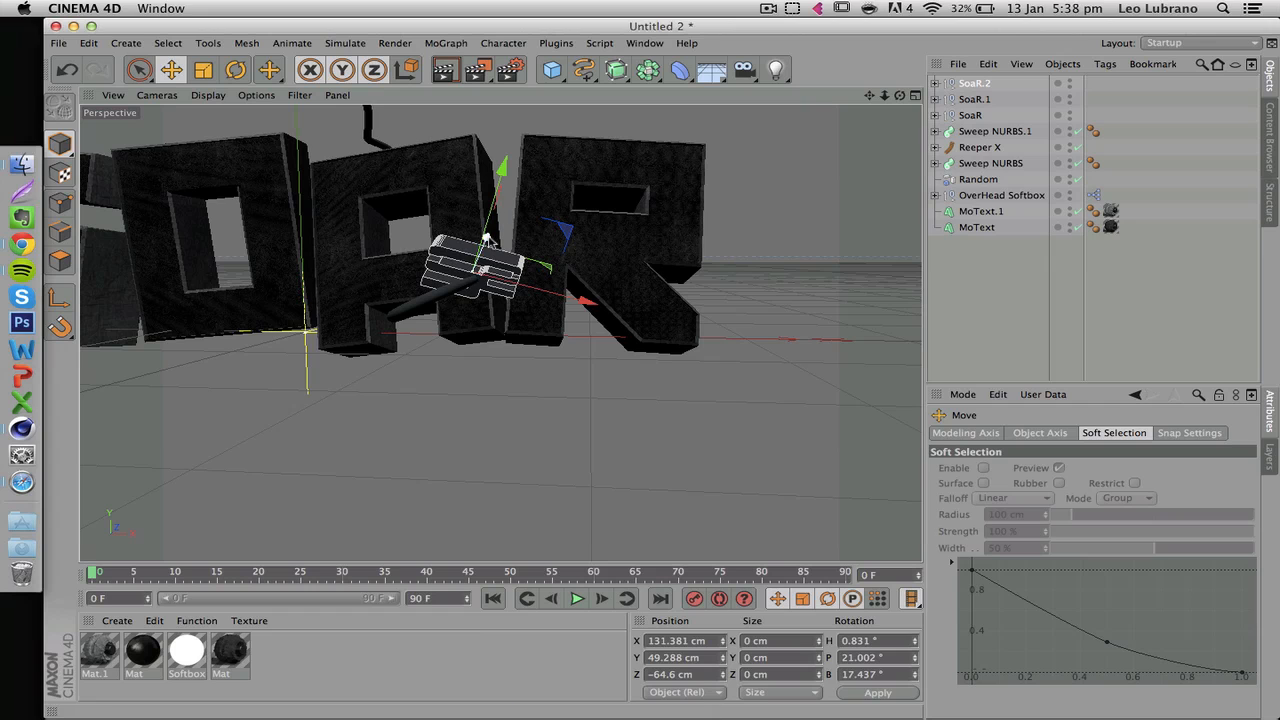
pyautogui.click(529, 477)
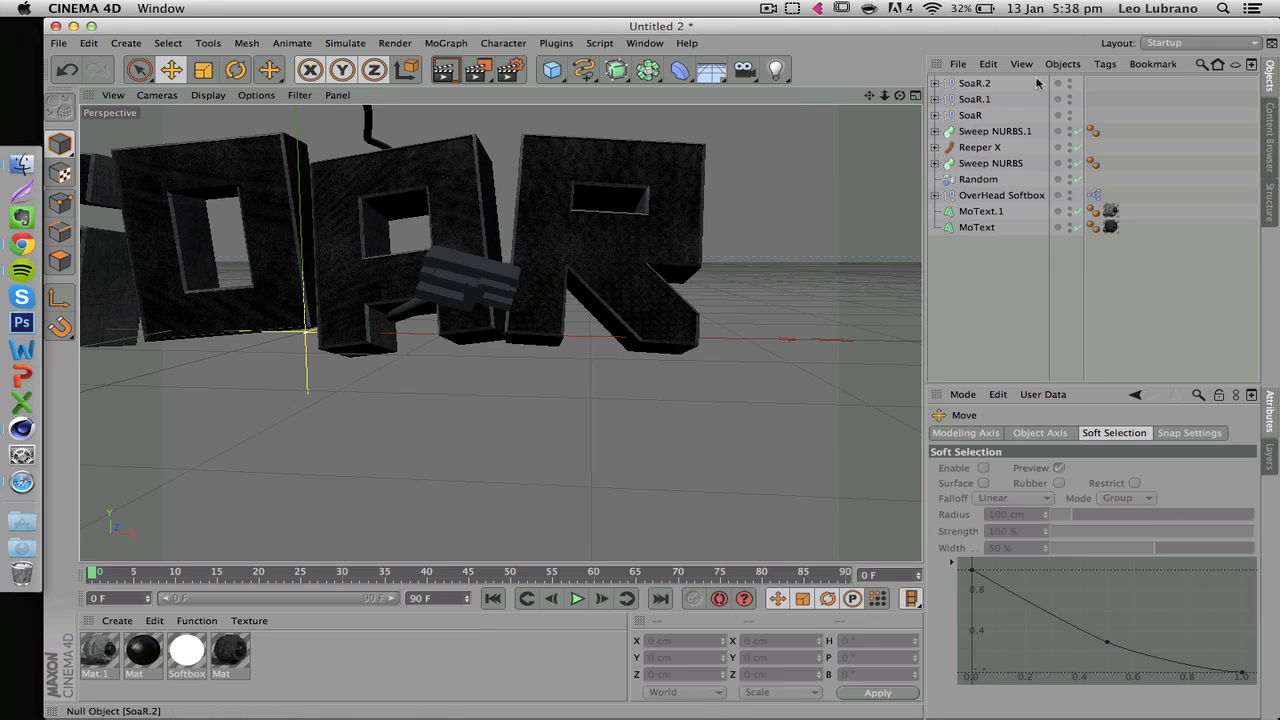
# Add a camera that frames the whole SOAR text from a low front angle and look through it
pyautogui.moveTo(893, 99)
pyautogui.mouseDown()
pyautogui.moveTo(866, 96)
pyautogui.moveTo(906, 99)
pyautogui.moveTo(885, 97)
pyautogui.mouseUp()
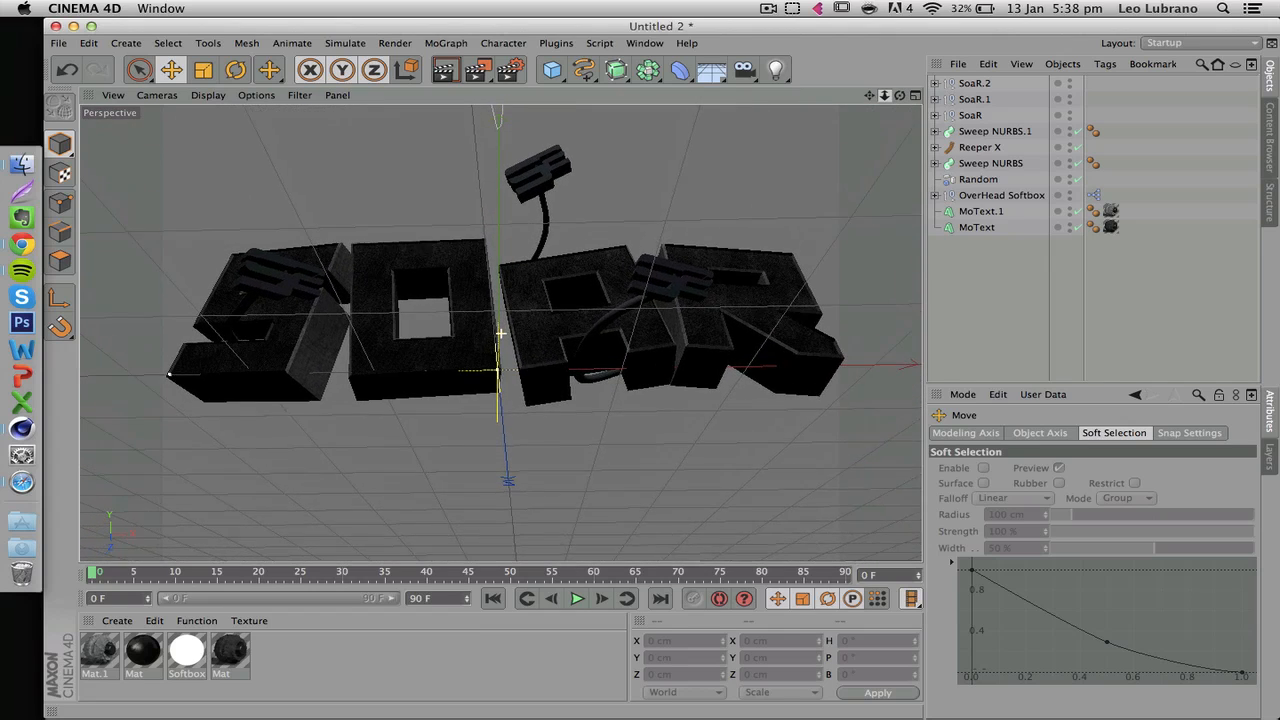
pyautogui.moveTo(500, 333); pyautogui.dragTo(500, 333)
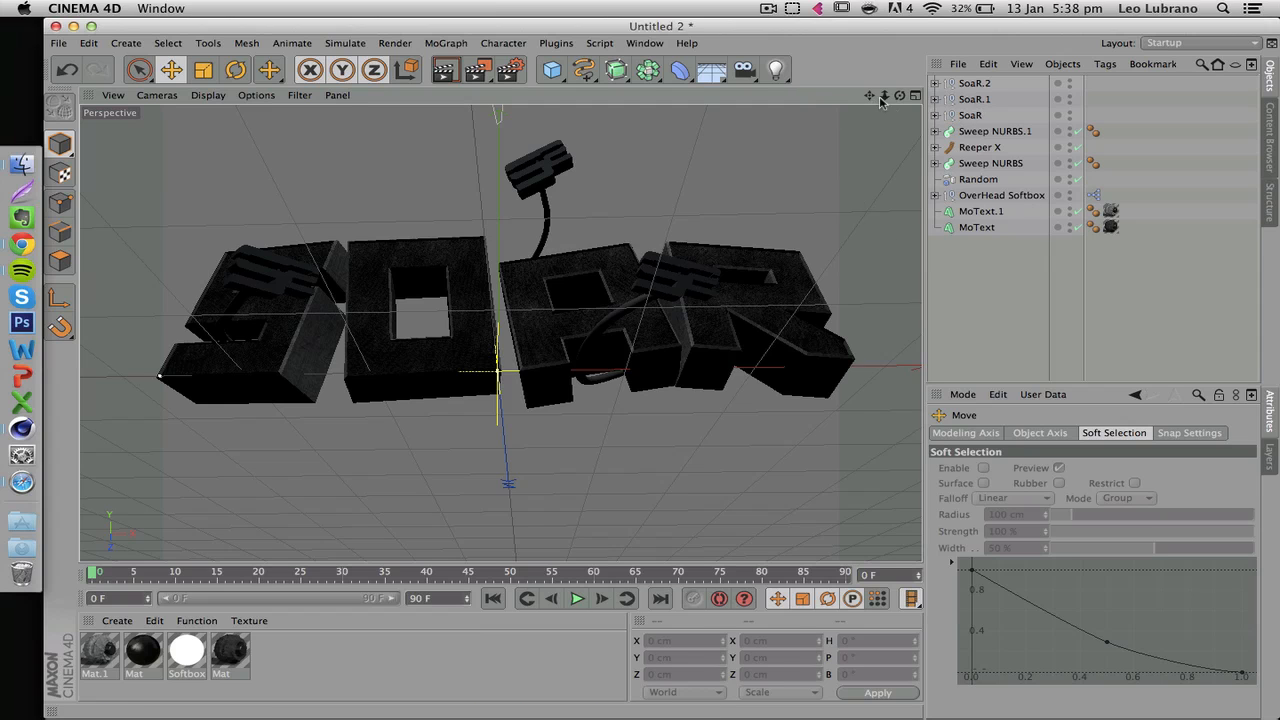
pyautogui.moveTo(884, 96); pyautogui.dragTo(884, 98)
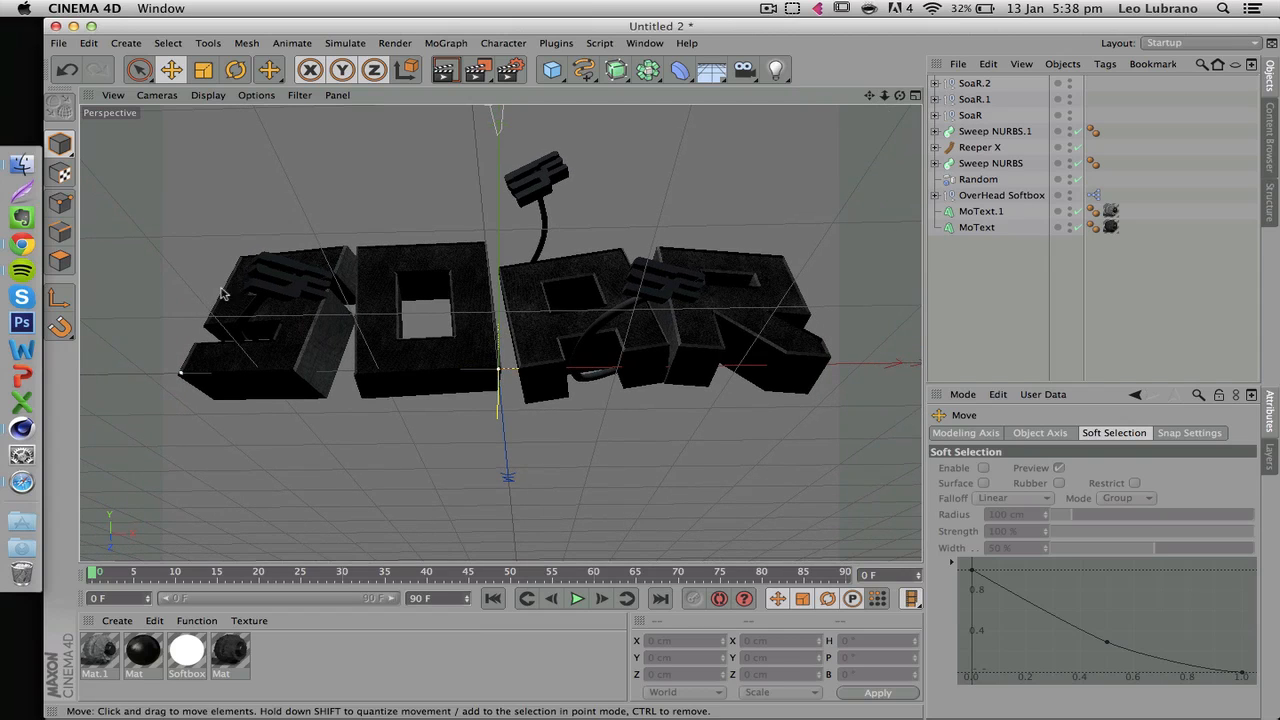
pyautogui.click(744, 70)
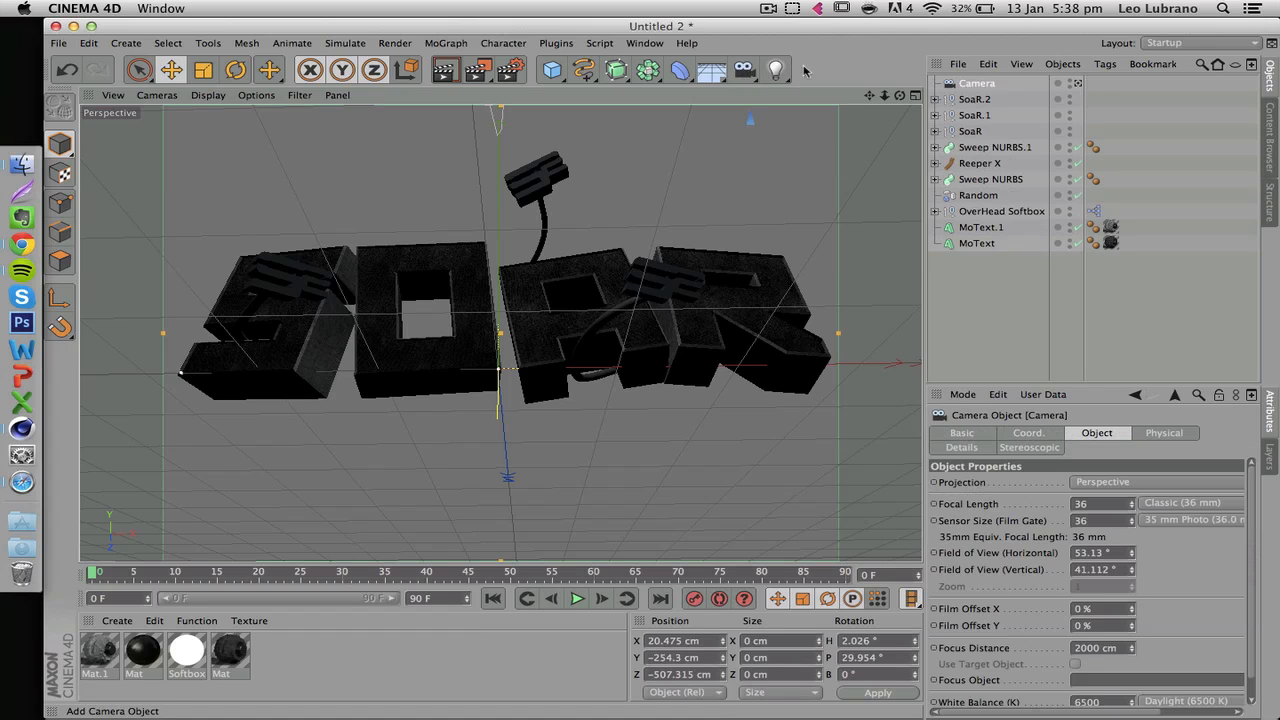
pyautogui.click(959, 87)
pyautogui.click(1079, 86)
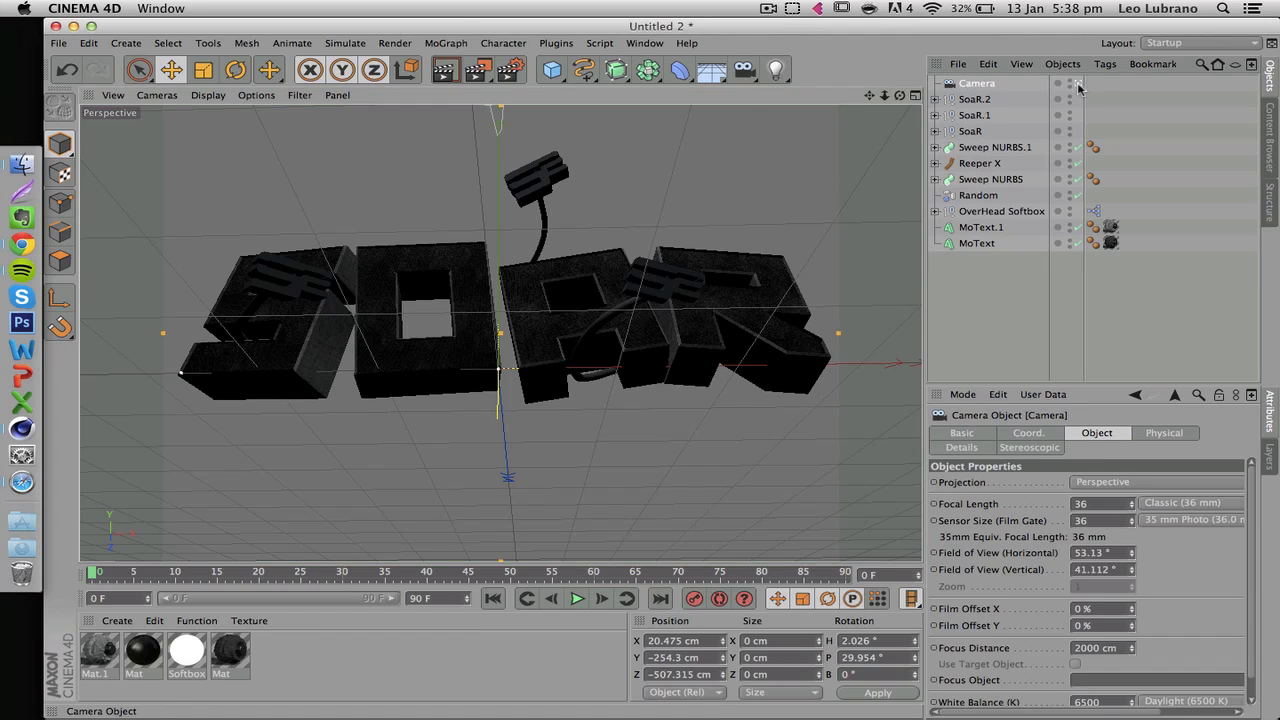
# Leave the camera view to inspect the scene from the side, return to the camera view and deselect the camera
pyautogui.click(1079, 86)
pyautogui.moveTo(884, 96); pyautogui.dragTo(901, 241)
pyautogui.scroll(5, 508, 290)
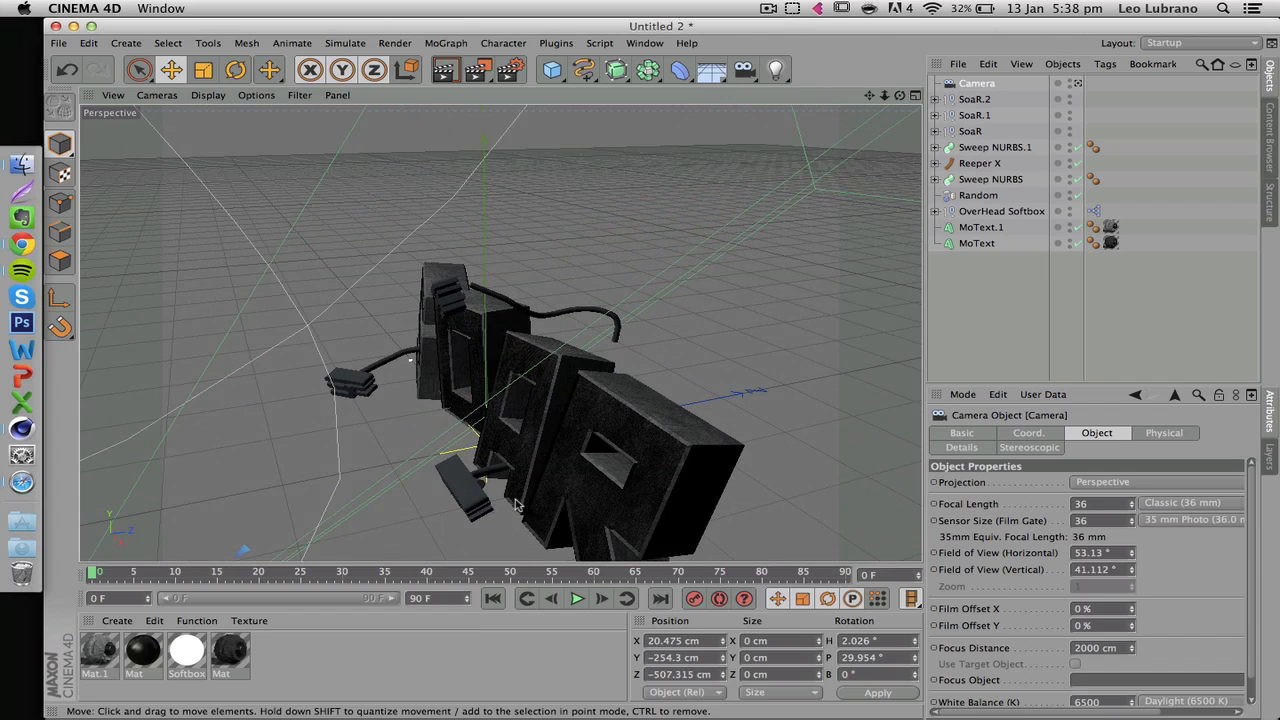
pyautogui.click(1078, 84)
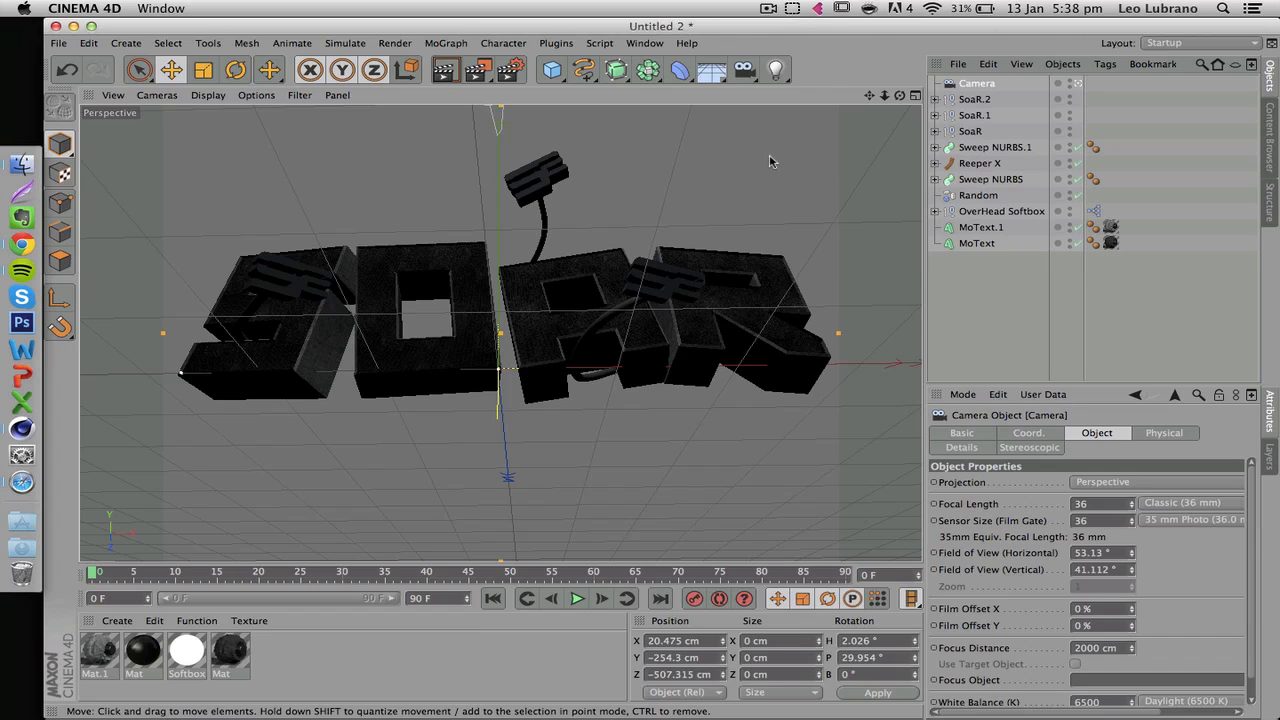
pyautogui.click(559, 462)
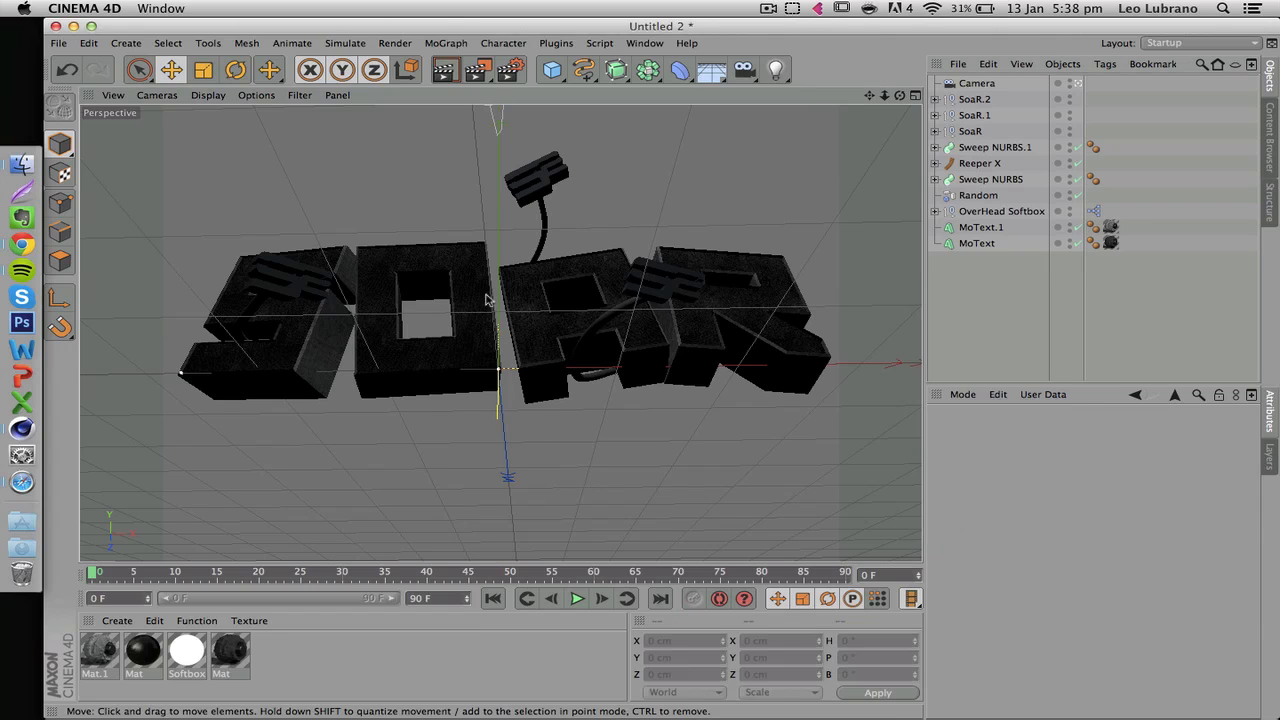
# Create a new material, open it for editing and set its preview to Object (Soft Shadow)
pyautogui.doubleClick(286, 662)
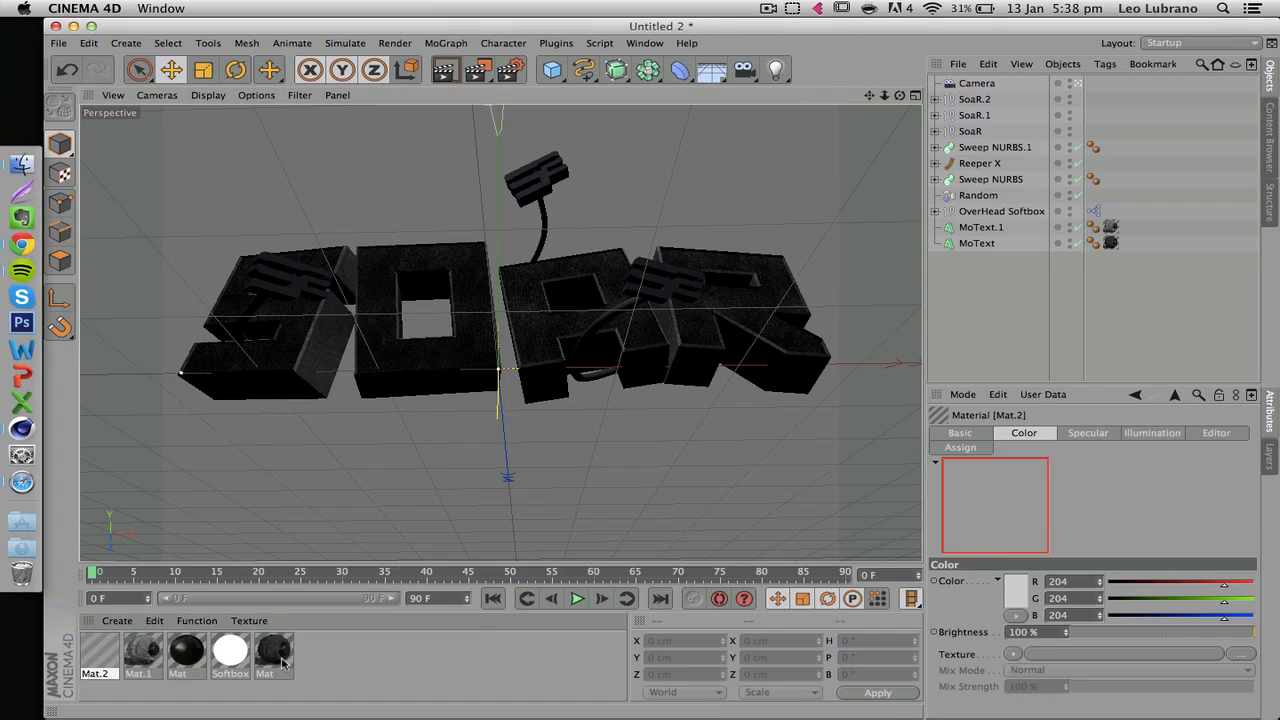
pyautogui.doubleClick(99, 655)
pyautogui.click(290, 279)
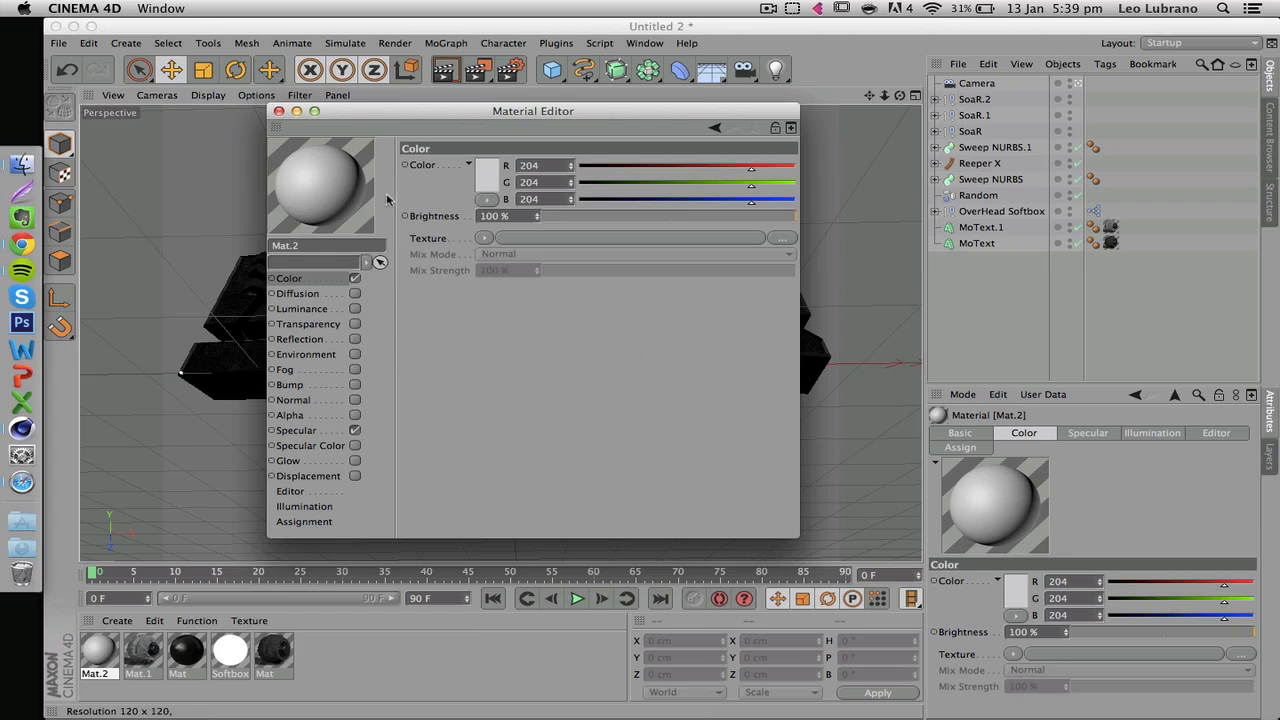
pyautogui.rightClick(333, 187)
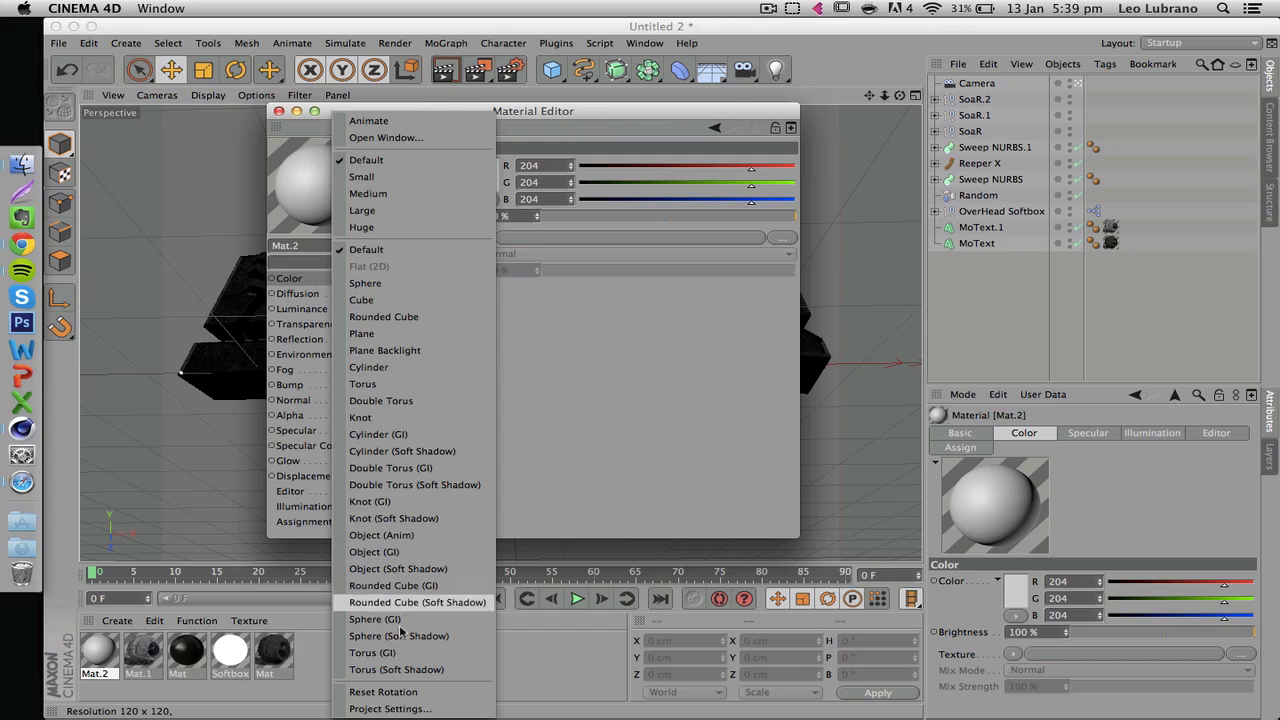
pyautogui.click(390, 568)
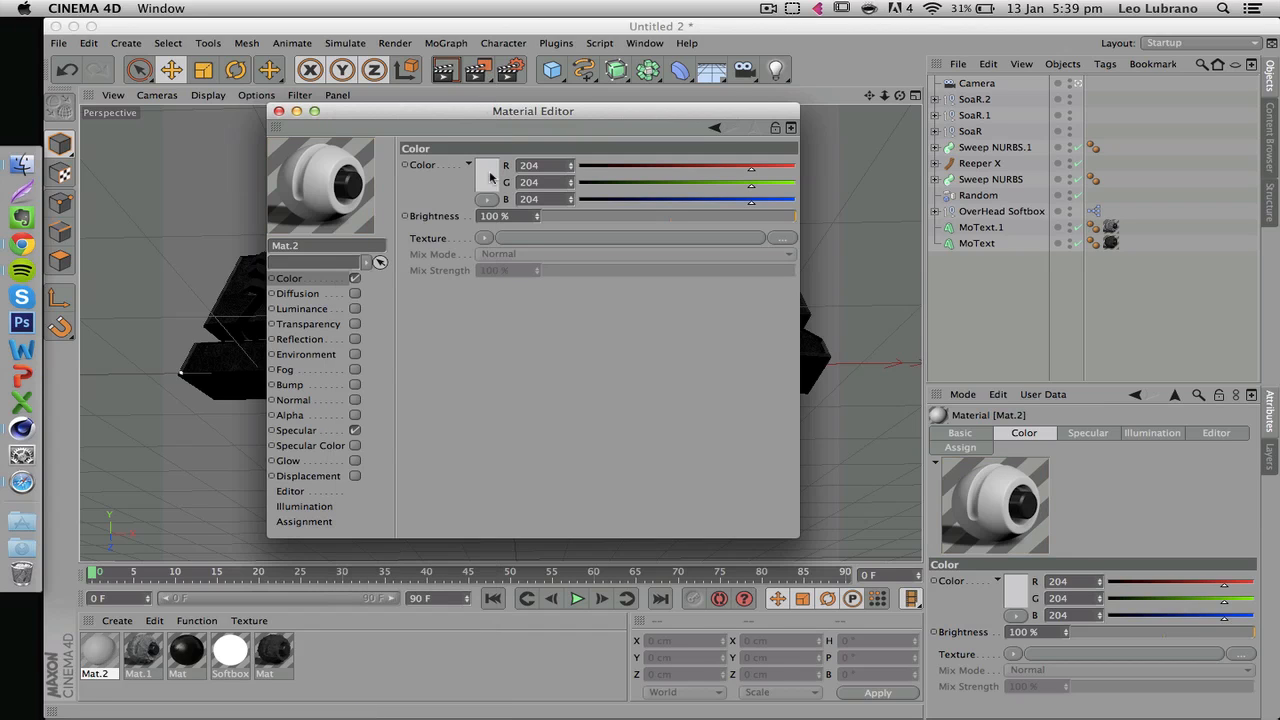
# Disable the new material's Specular channel and load fire_moltenlava_texture.jpg as its Color texture without copying it to the project
pyautogui.click(328, 430)
pyautogui.click(355, 430)
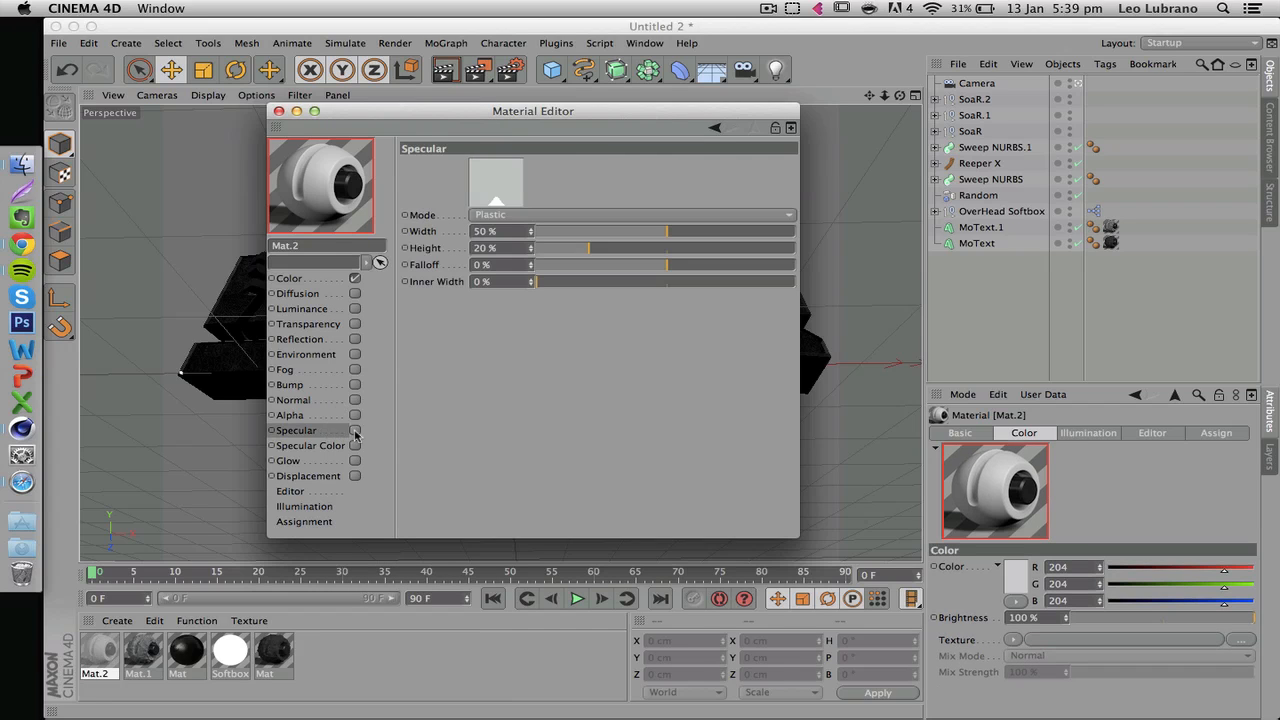
pyautogui.click(312, 282)
pyautogui.click(489, 241)
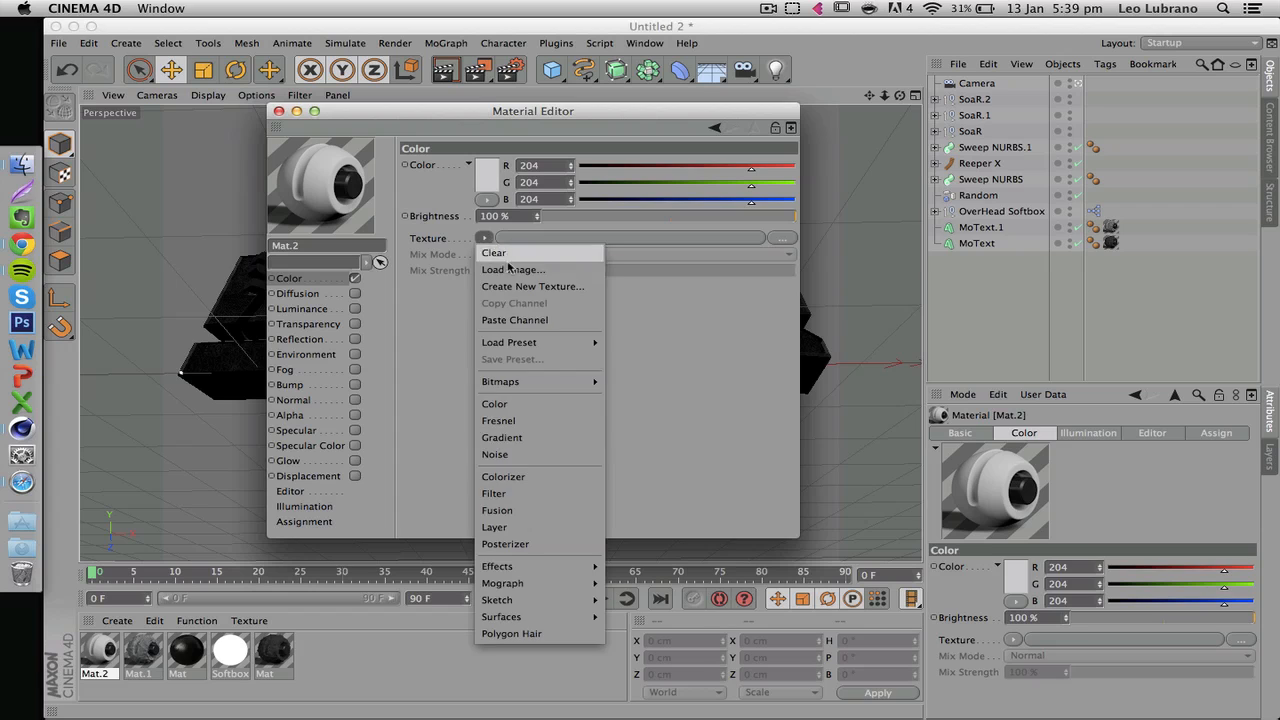
pyautogui.click(509, 268)
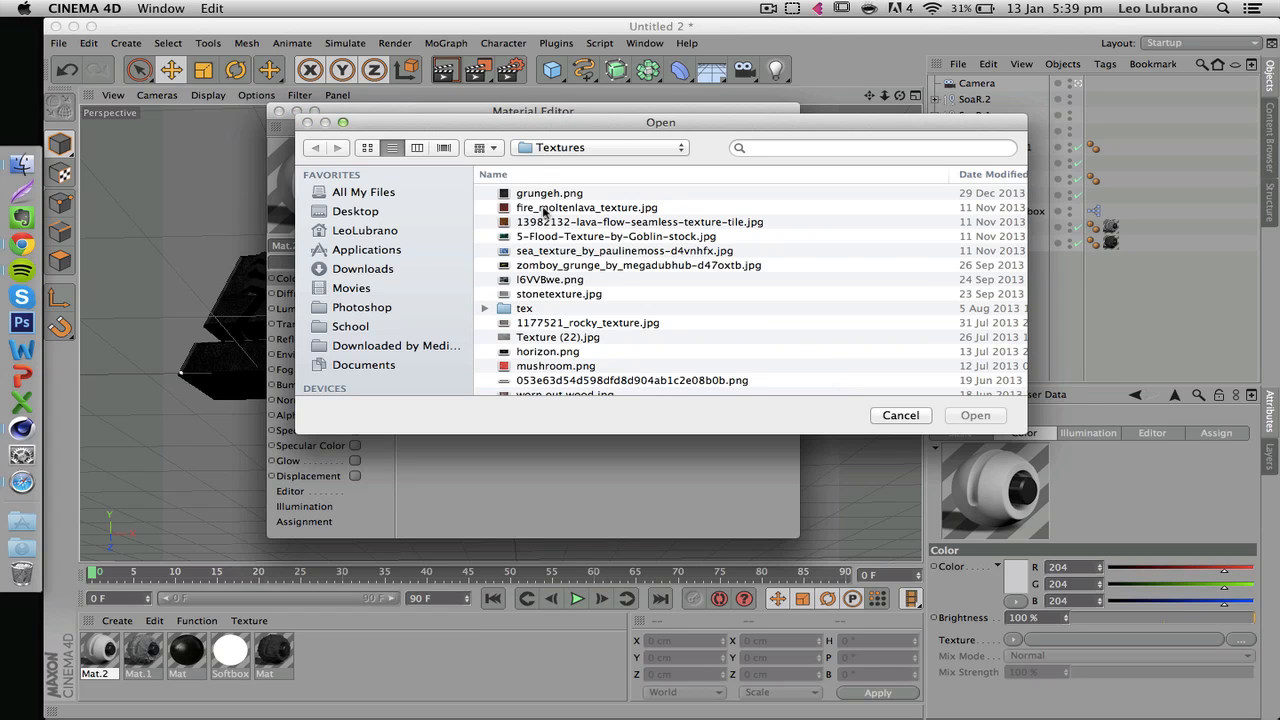
pyautogui.doubleClick(545, 208)
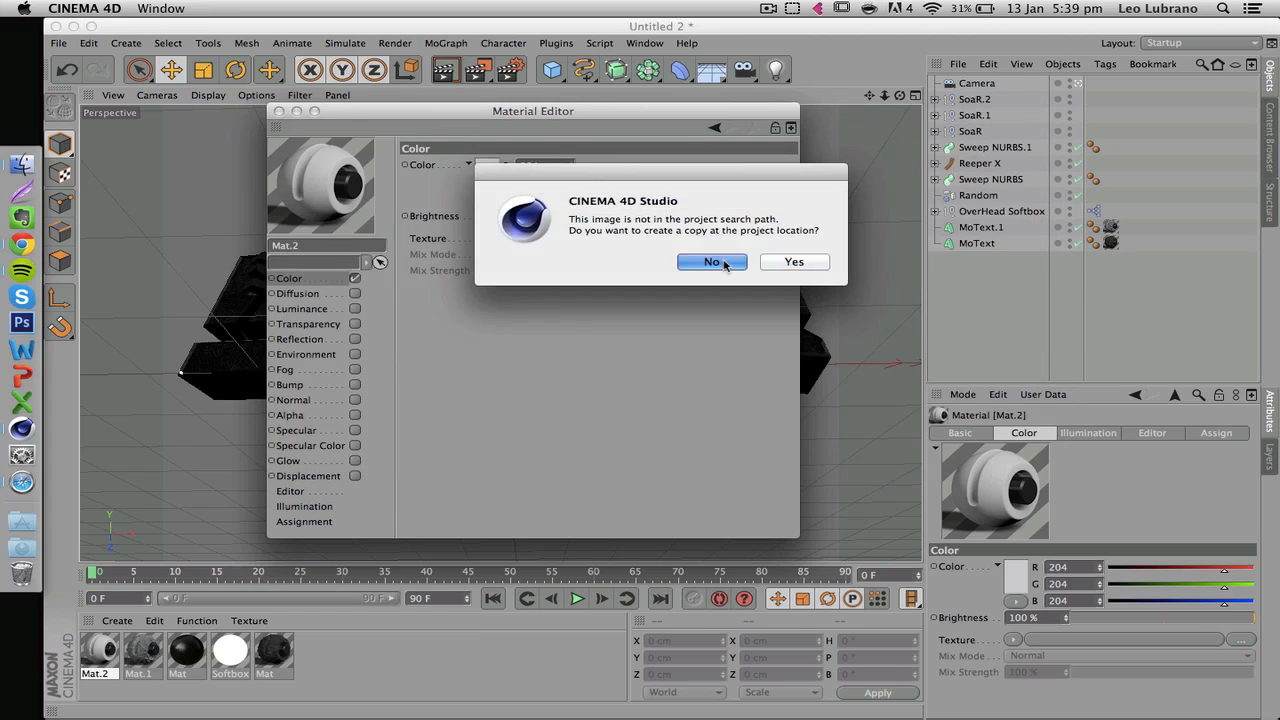
pyautogui.click(712, 262)
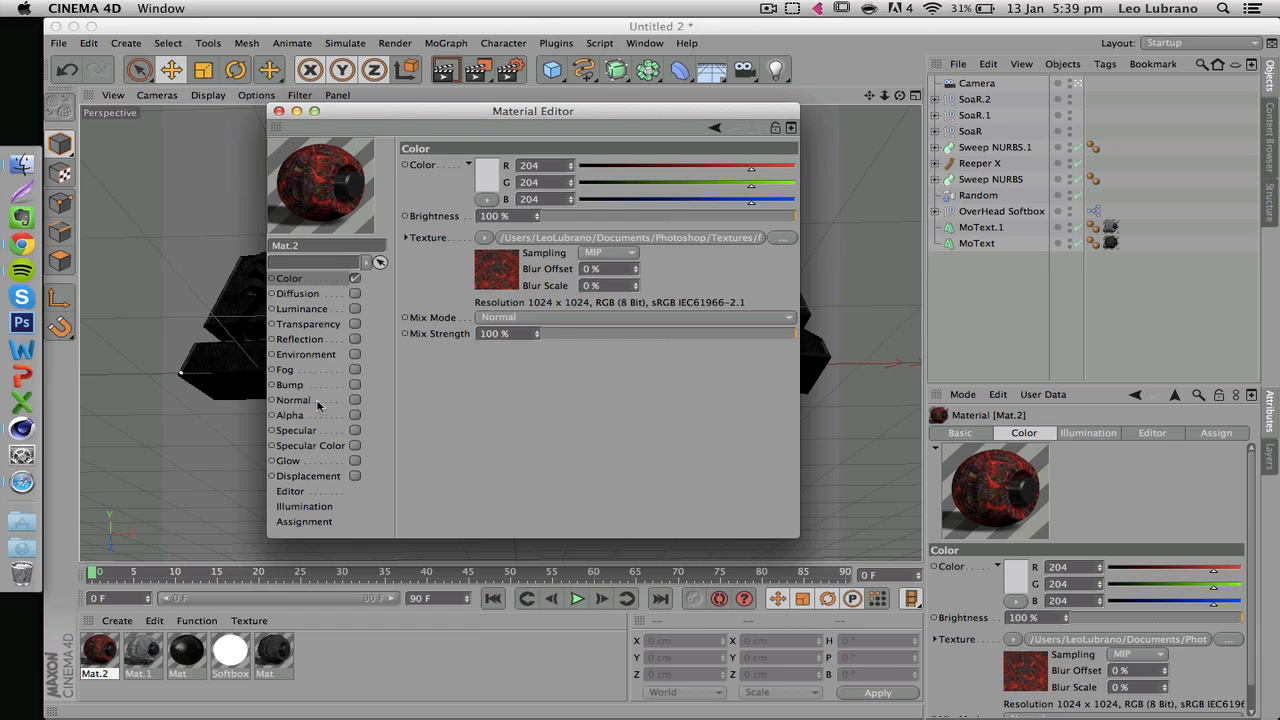
# Enable the material's Displacement channel and copy the lava texture from the Color channel into it
pyautogui.click(320, 476)
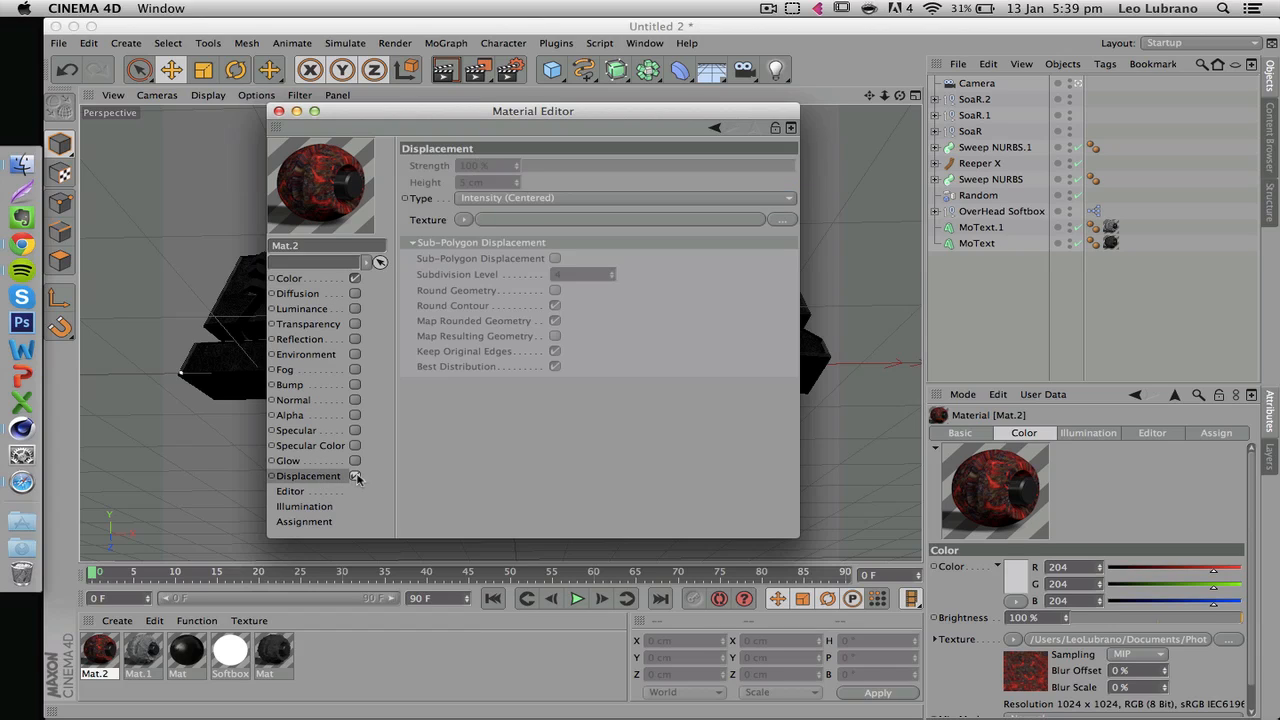
pyautogui.click(355, 476)
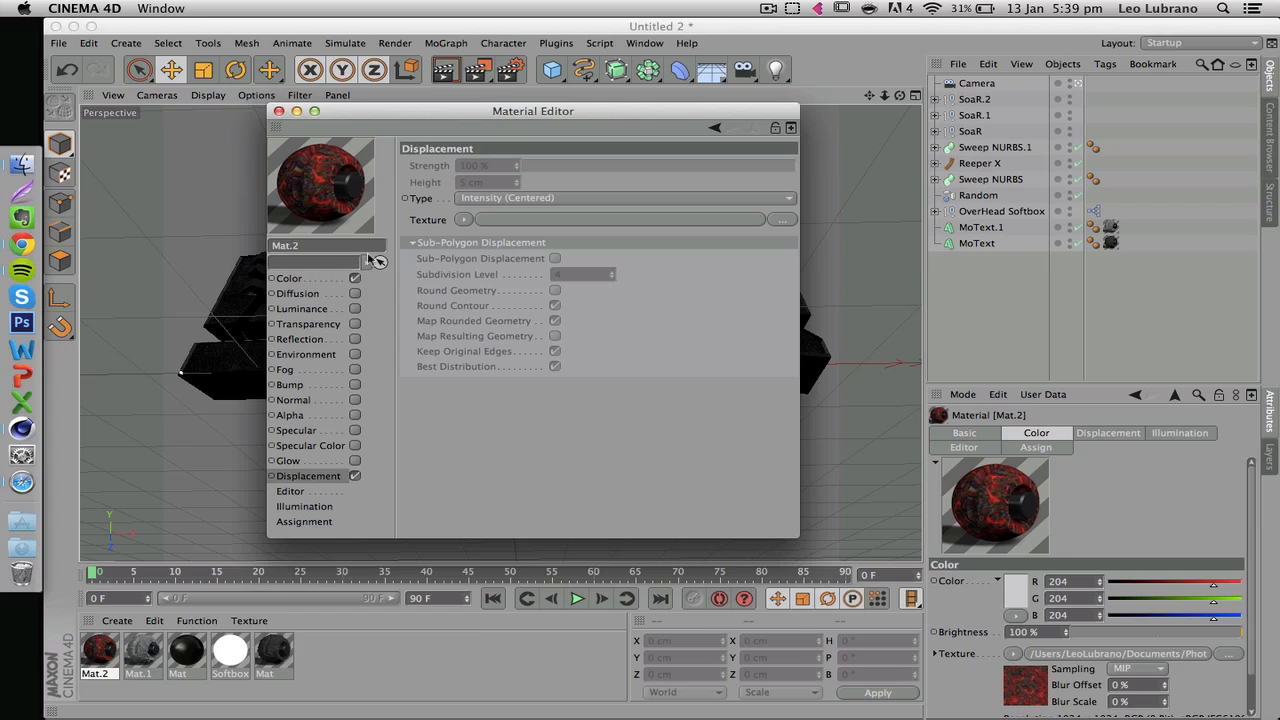
pyautogui.click(290, 278)
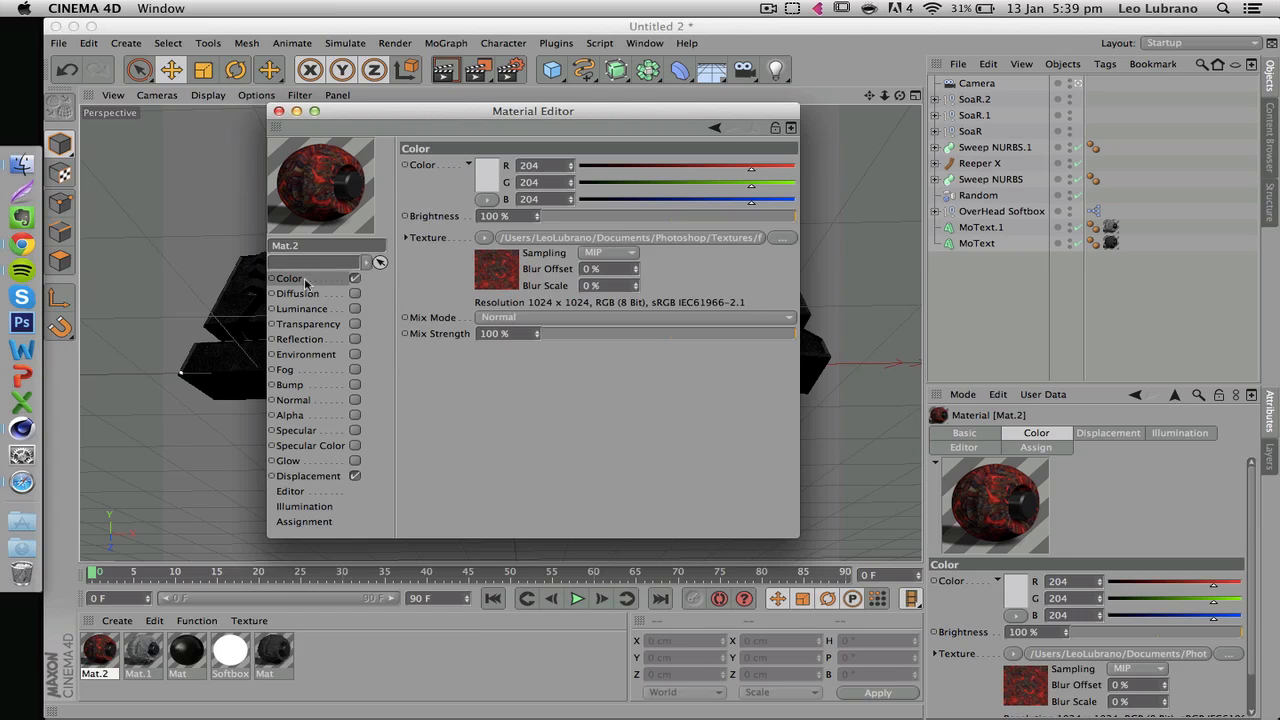
pyautogui.click(481, 243)
pyautogui.click(494, 367)
pyautogui.click(310, 476)
pyautogui.click(463, 220)
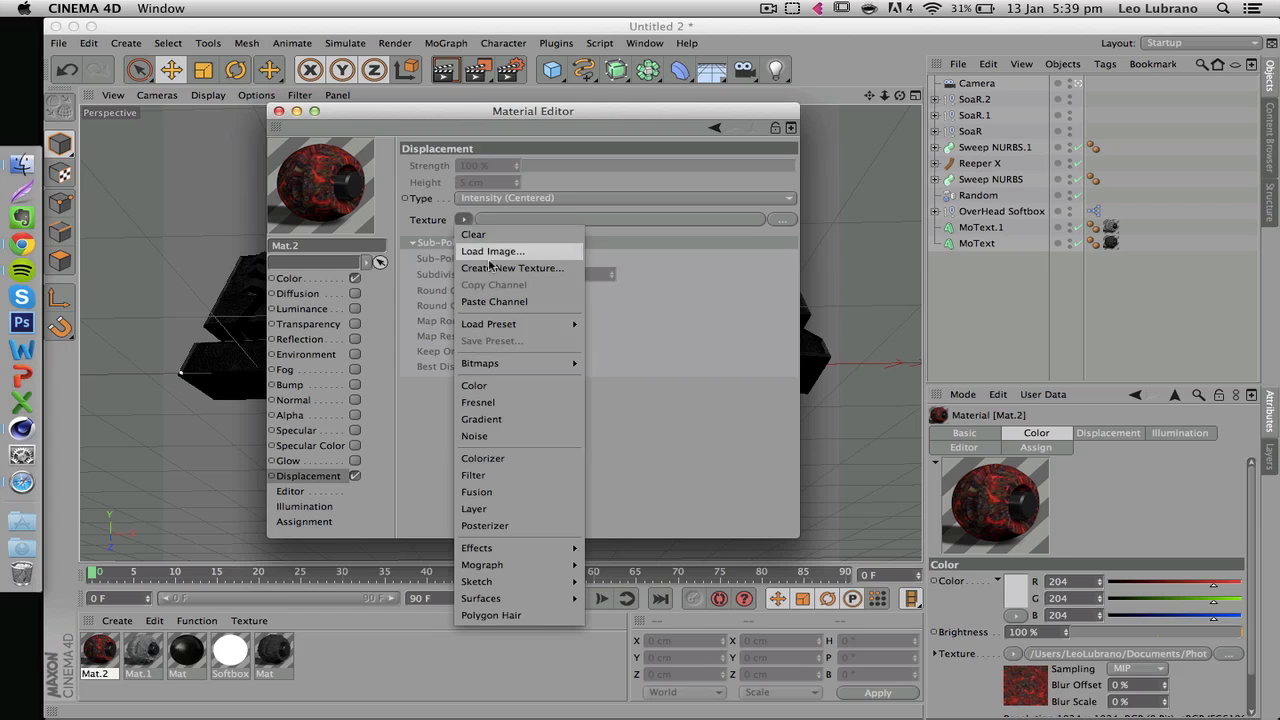
pyautogui.click(487, 298)
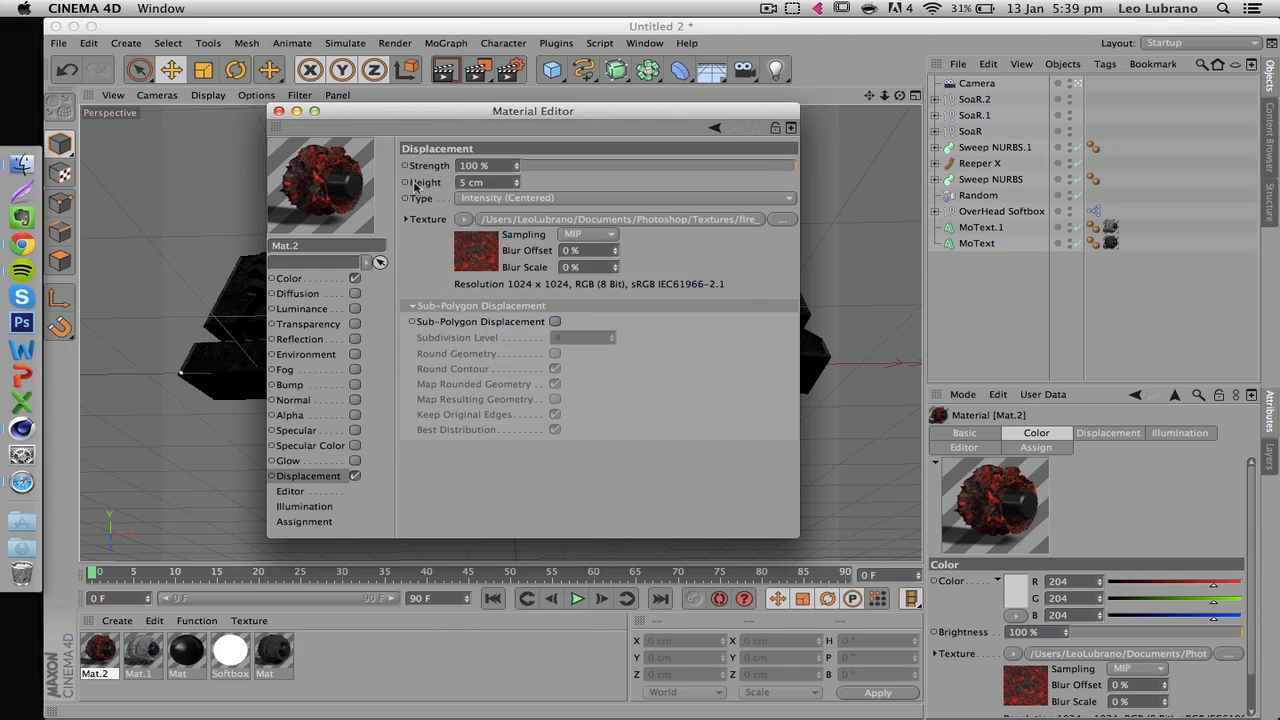
# Set the lava material's displacement strength to 22% and close the material editor
pyautogui.click(725, 165)
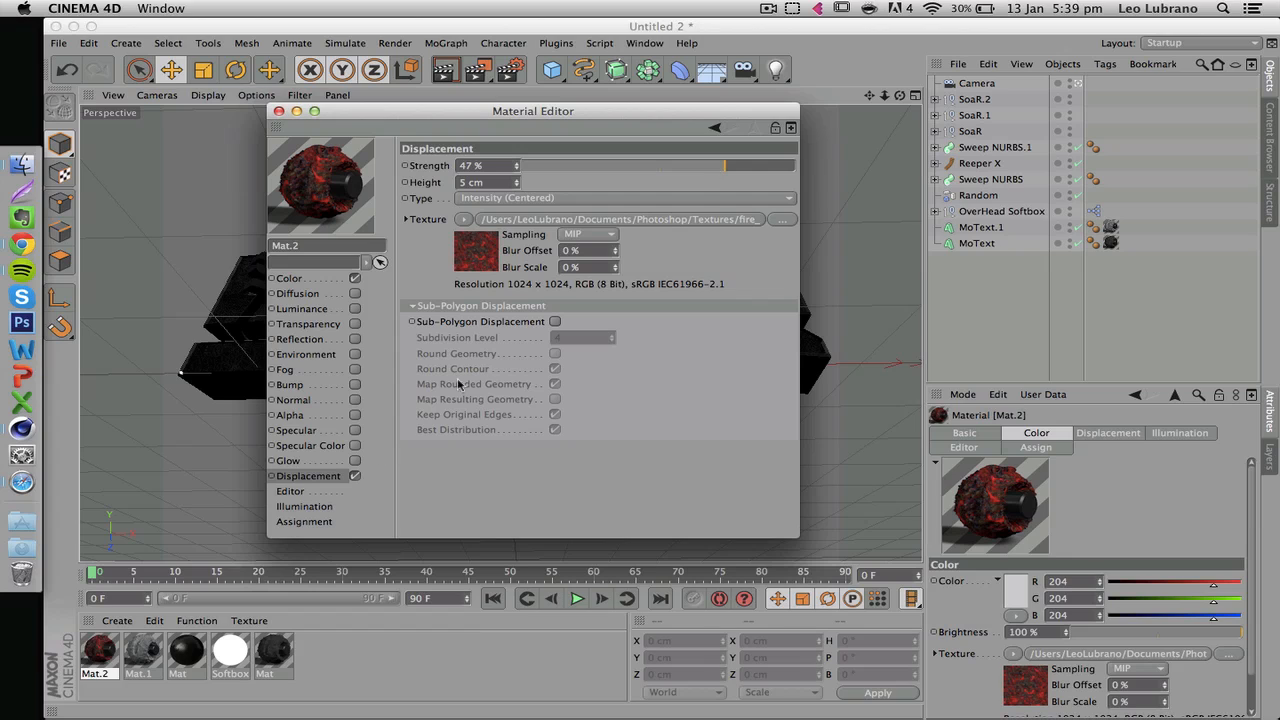
pyautogui.click(464, 219)
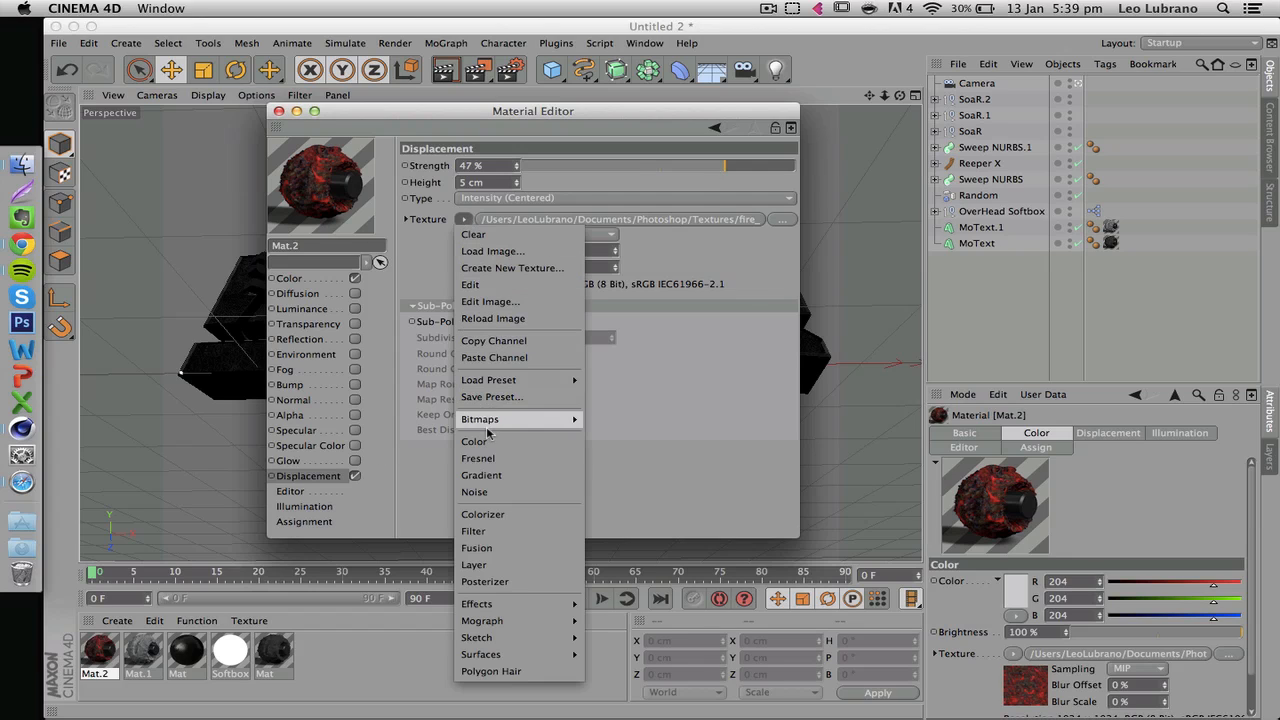
pyautogui.click(410, 473)
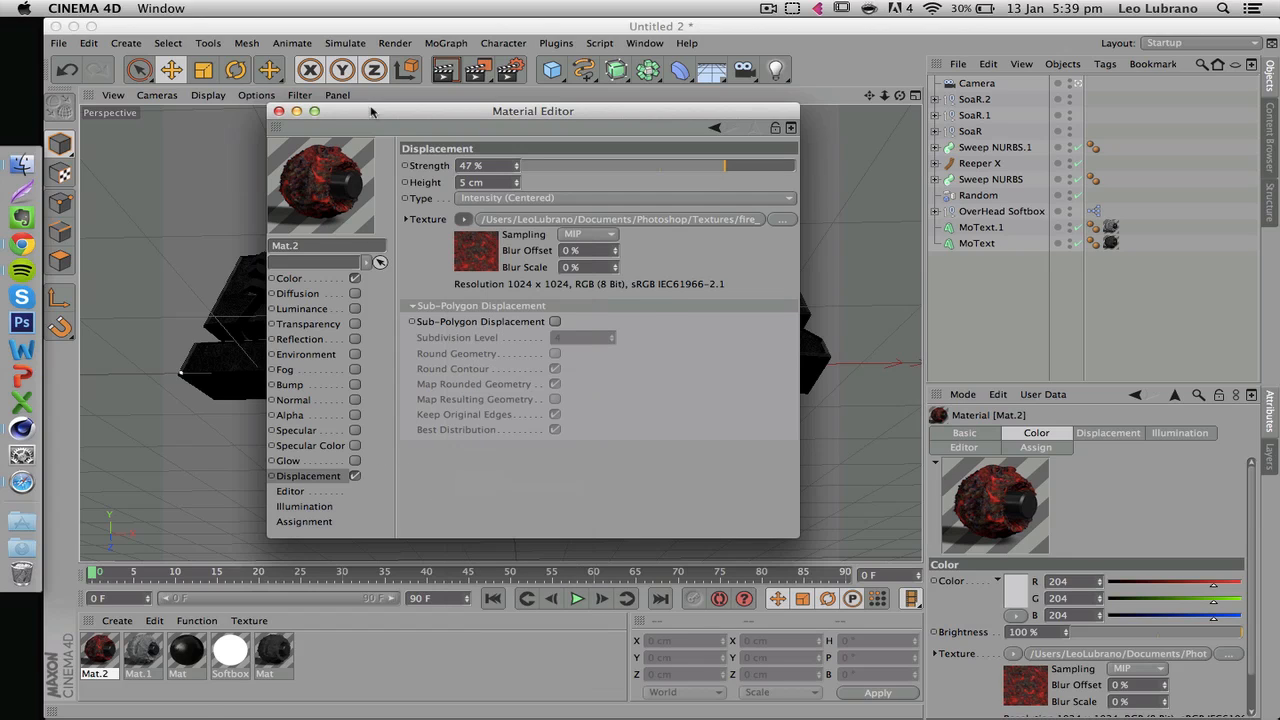
pyautogui.click(690, 167)
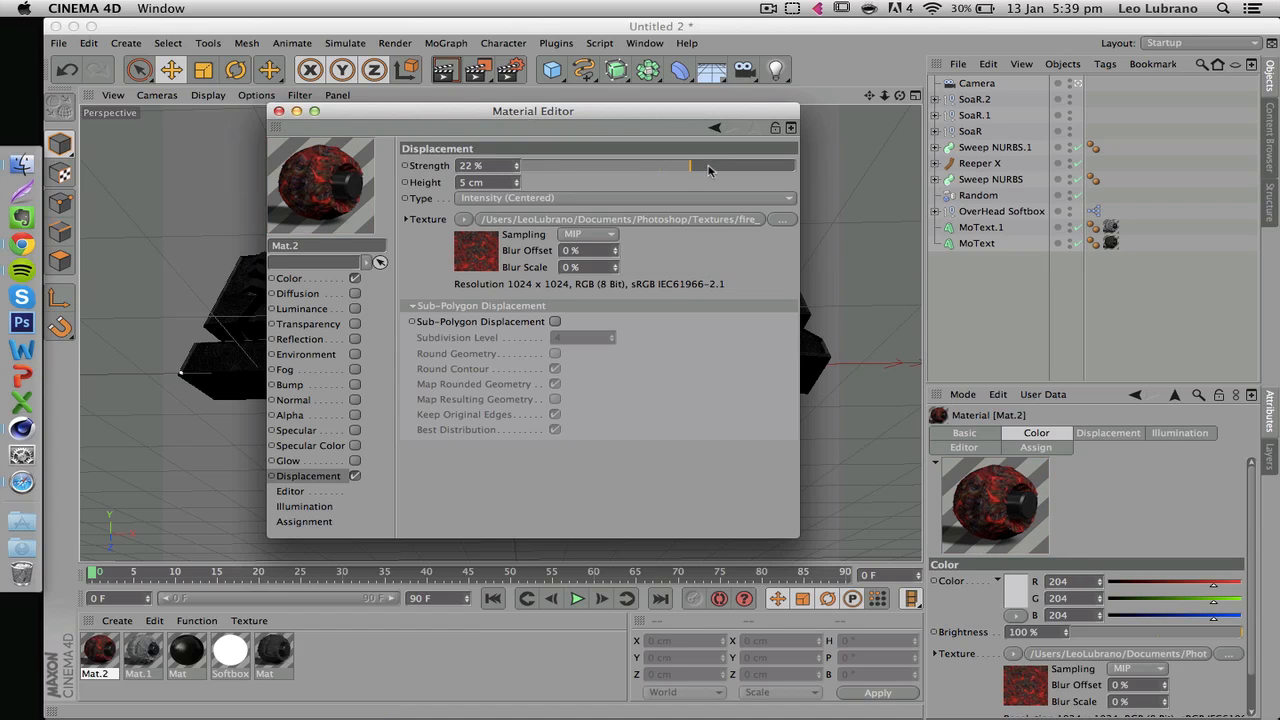
pyautogui.click(279, 111)
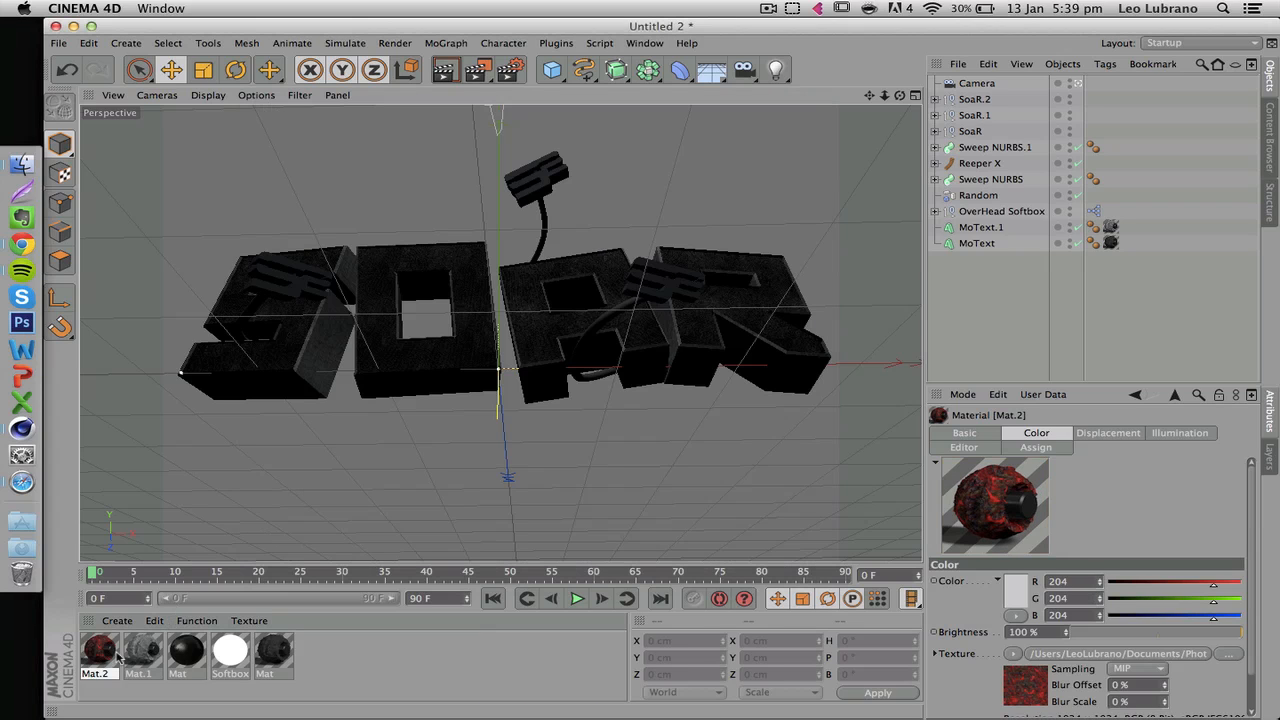
# Apply the lava material to all three SoaR logo groups, set its projection to Cubic on each, and deselect
pyautogui.moveTo(972, 102); pyautogui.dragTo(972, 100)
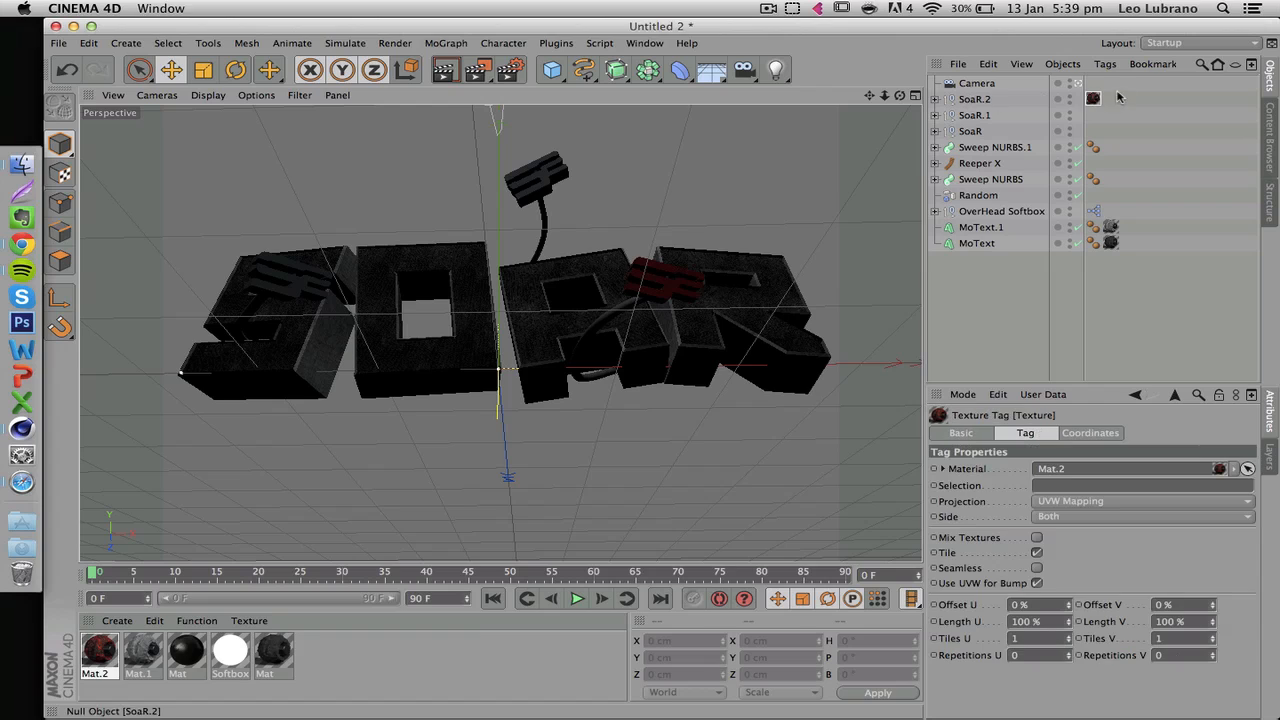
pyautogui.keyDown('ctrl'); pyautogui.moveTo(1093, 99); pyautogui.dragTo(1092, 131); pyautogui.keyUp('ctrl')
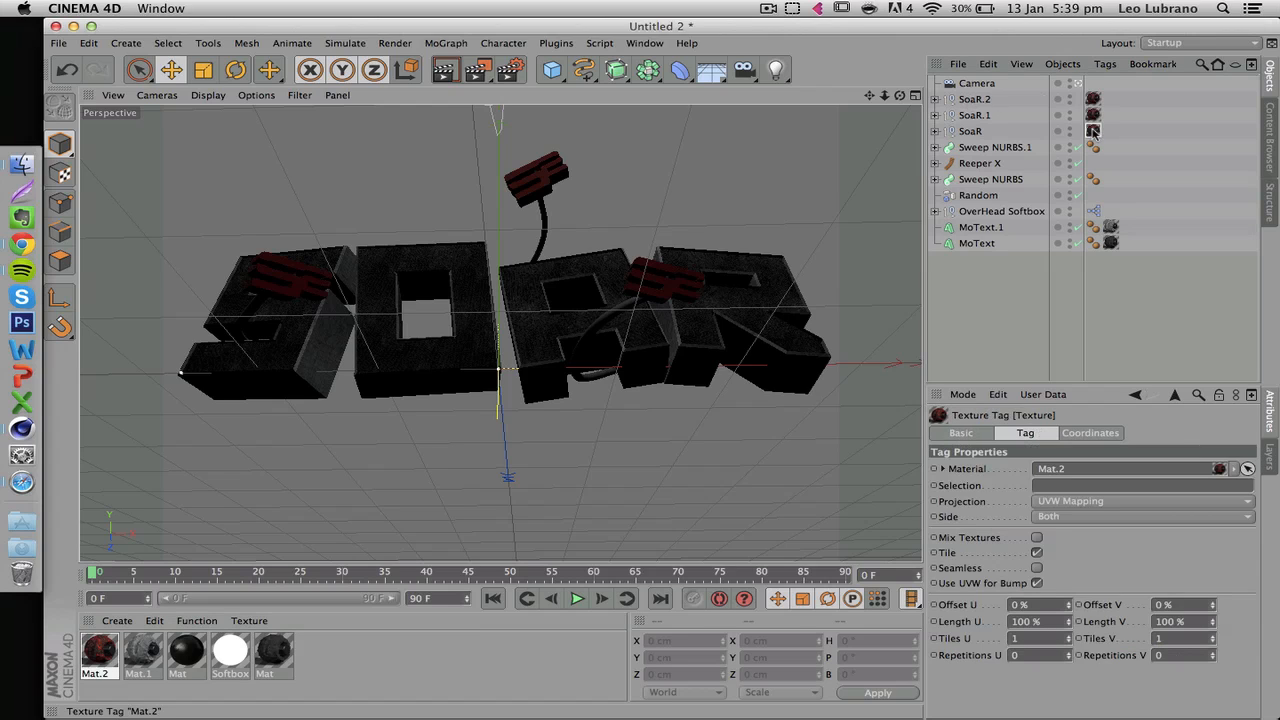
pyautogui.keyDown('shift'); pyautogui.click(1092, 115); pyautogui.keyUp('shift')
pyautogui.keyDown('shift'); pyautogui.click(1092, 100); pyautogui.keyUp('shift')
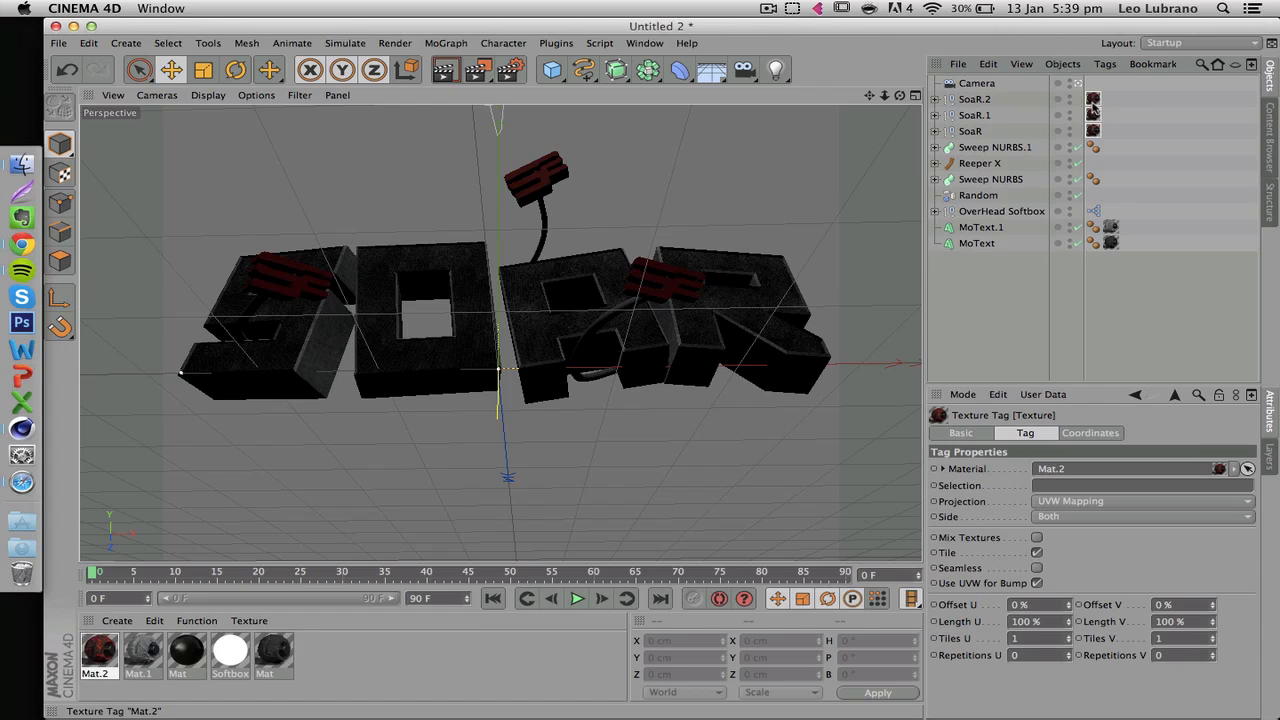
pyautogui.click(1058, 502)
pyautogui.click(1053, 569)
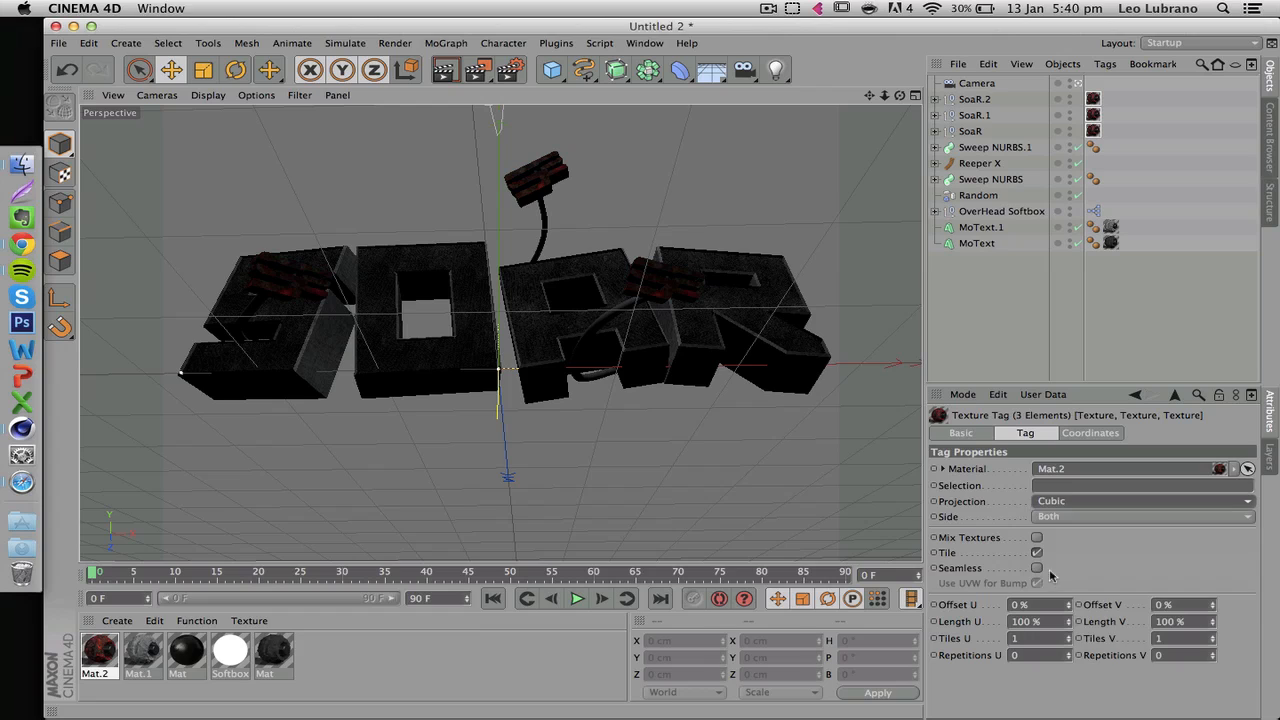
pyautogui.click(1125, 331)
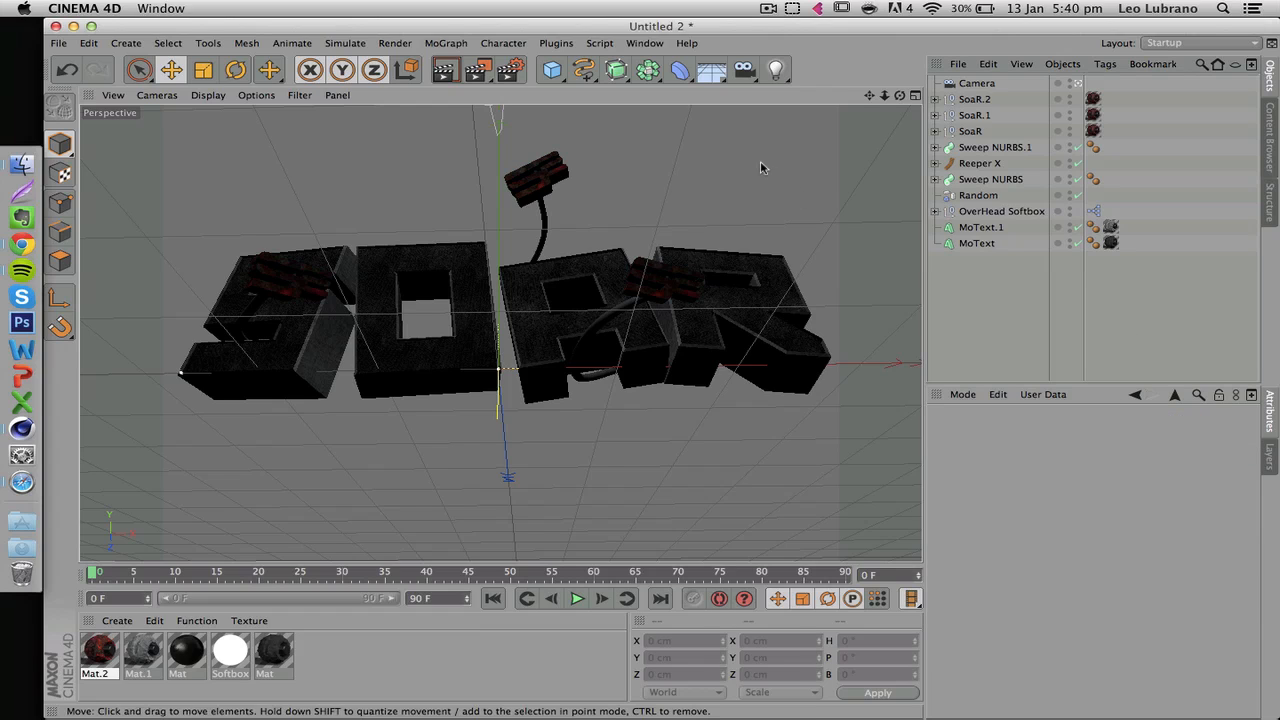